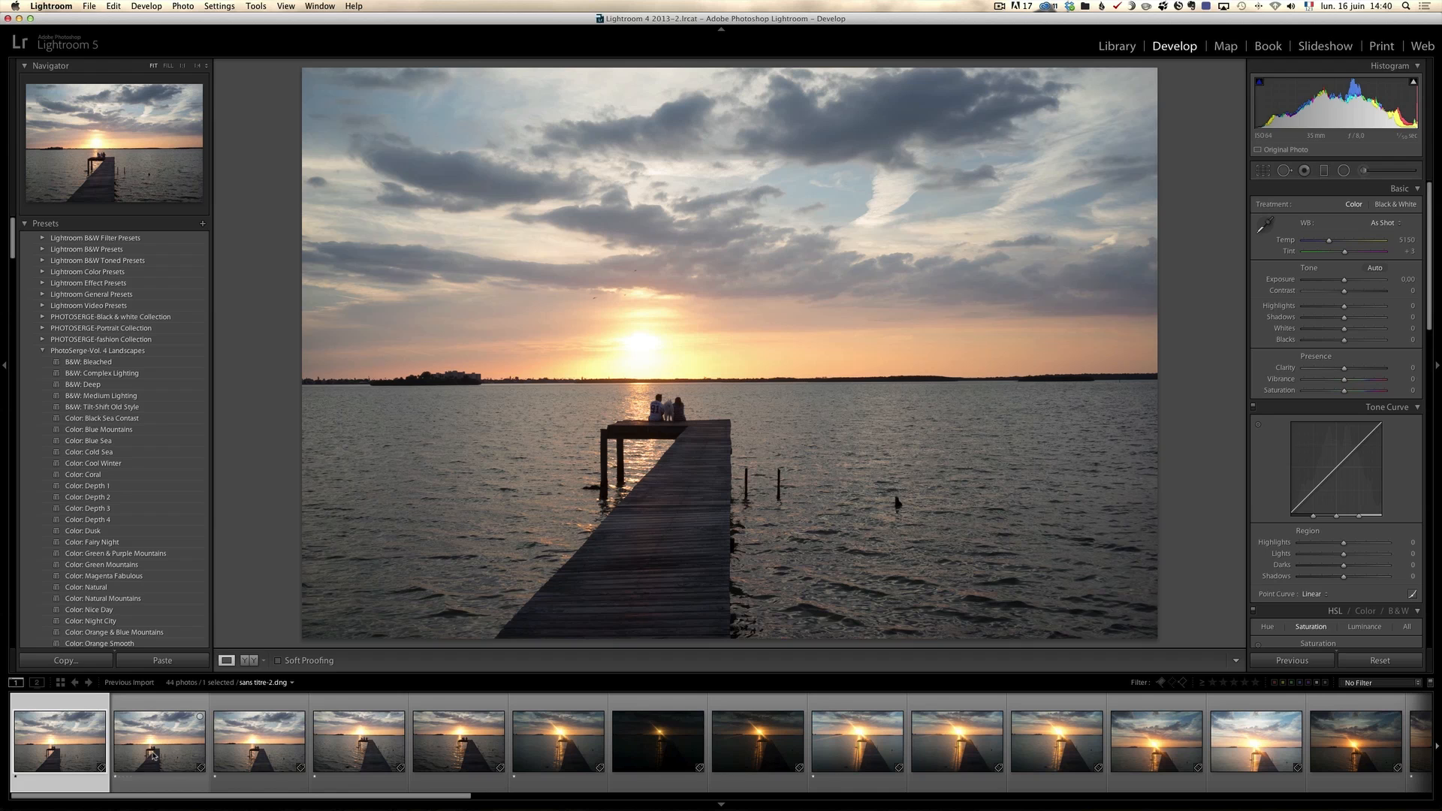
Show the photo info overlay on sans titre-2.dng and inspect the dark post in the water up close
left_click(150, 755)
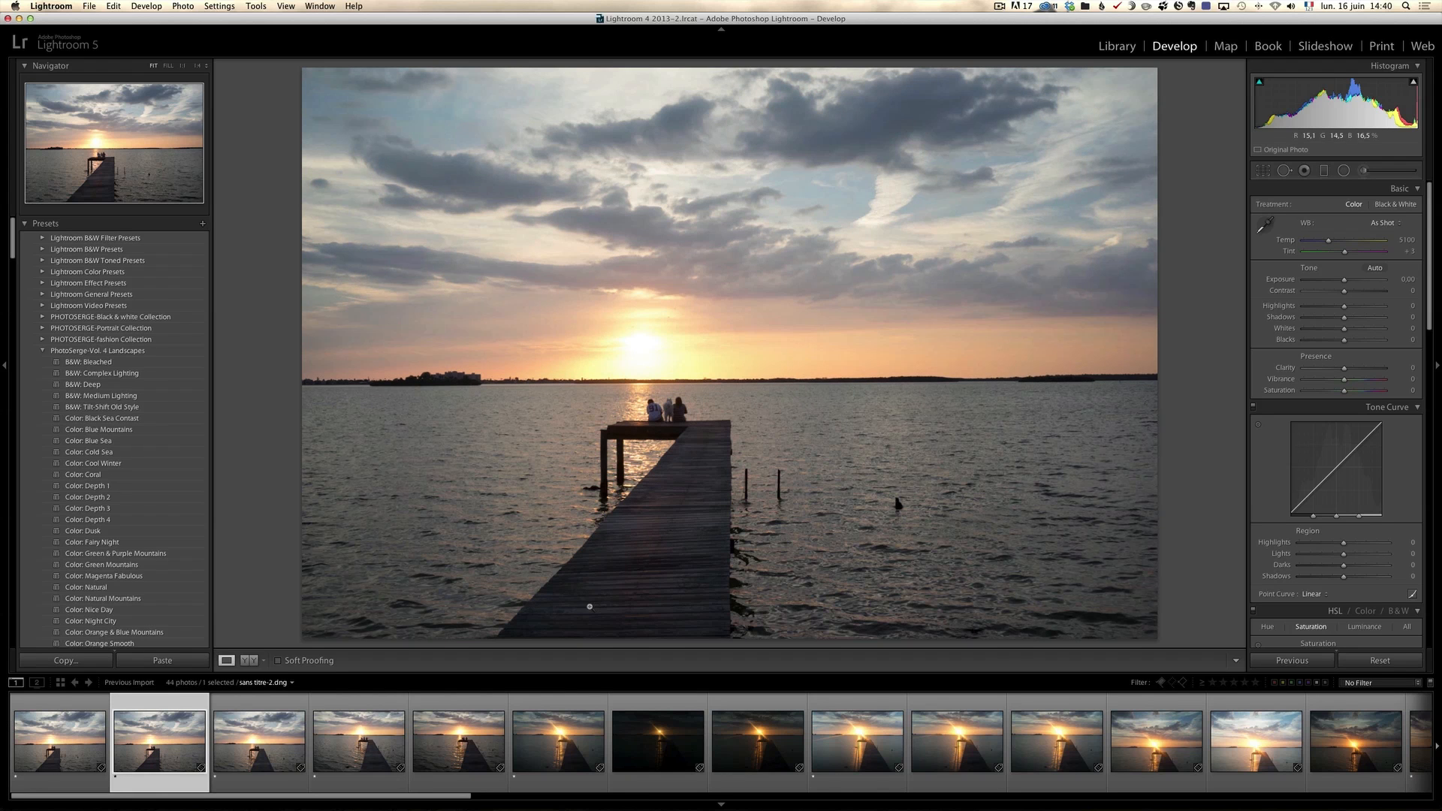
key("i")
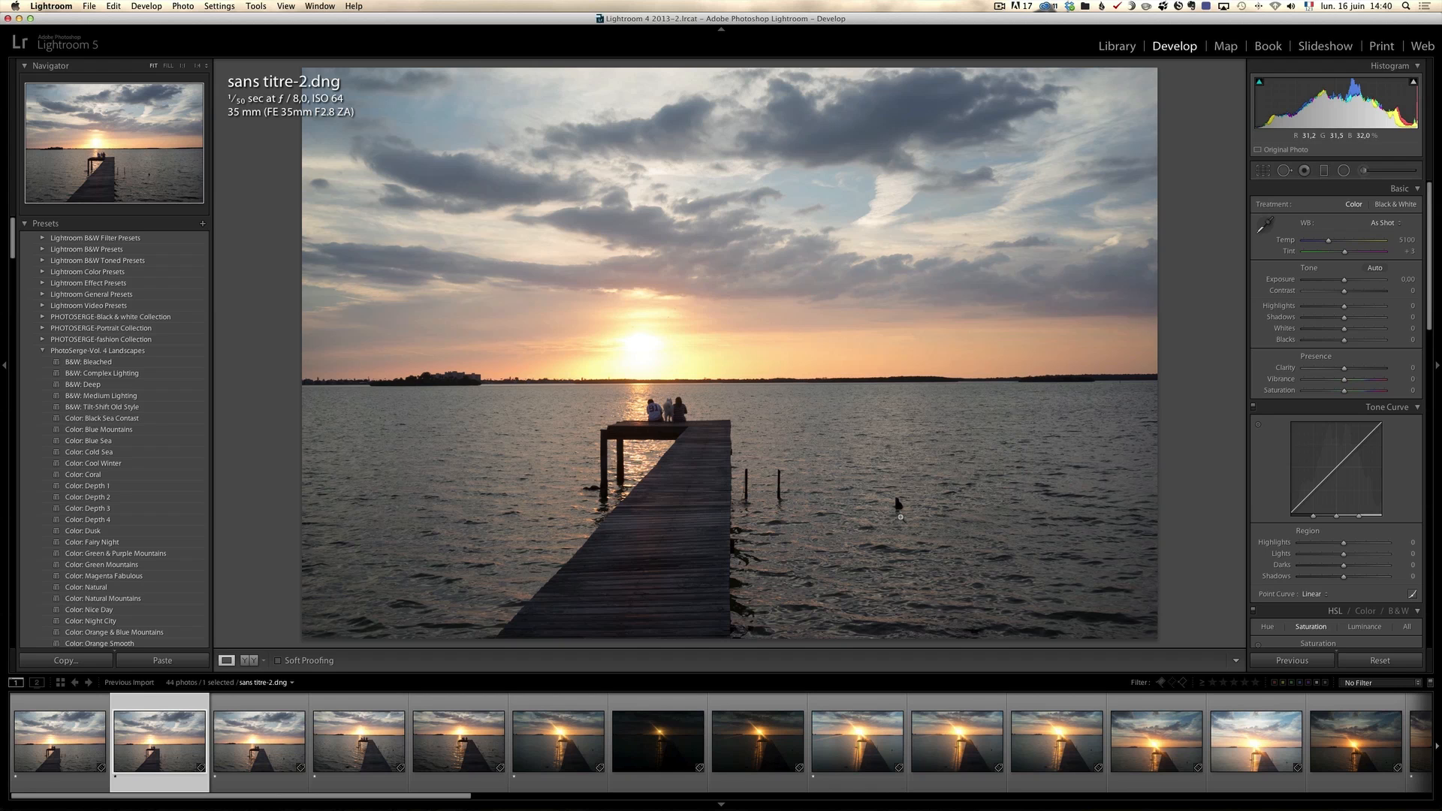
left_click(953, 520)
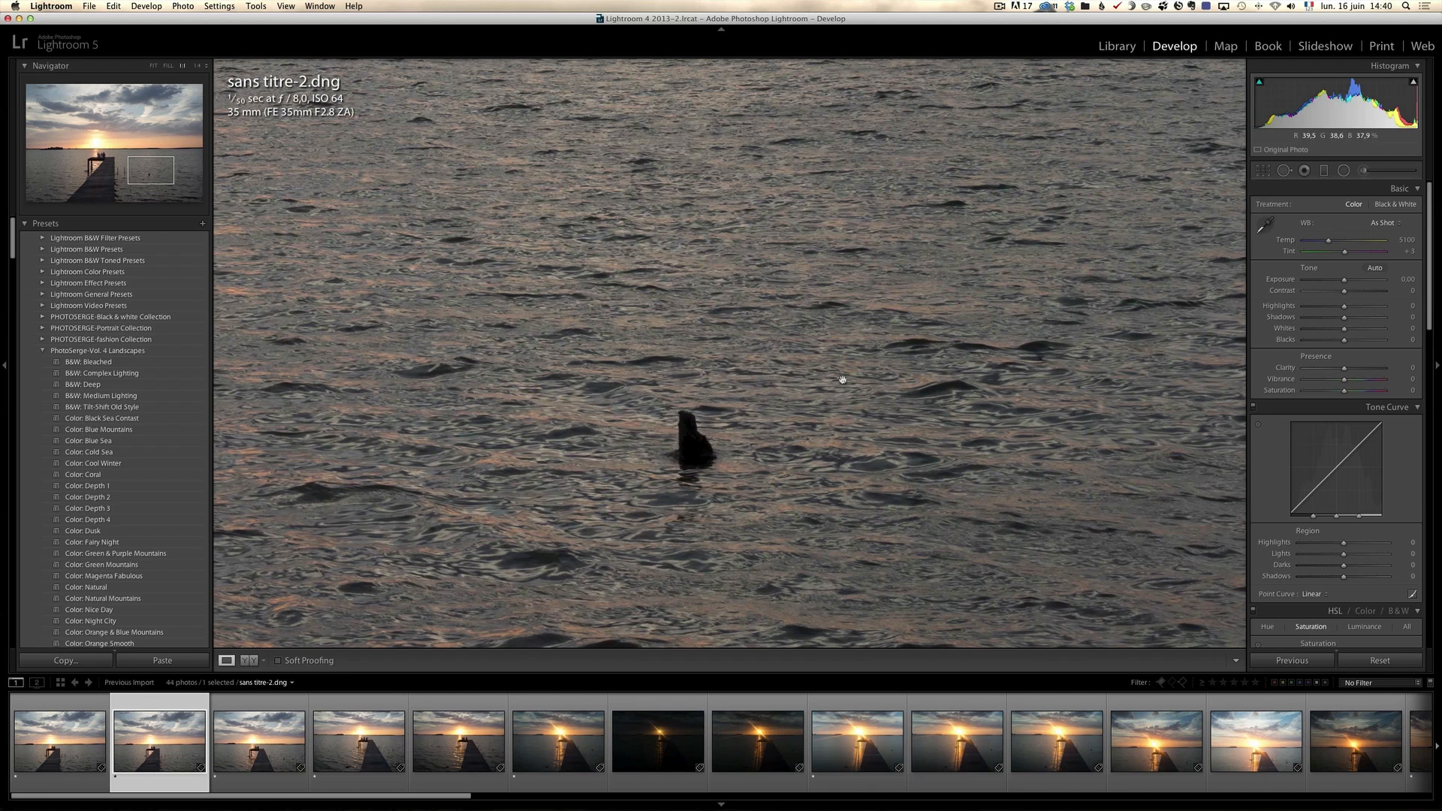
left_click(954, 361)
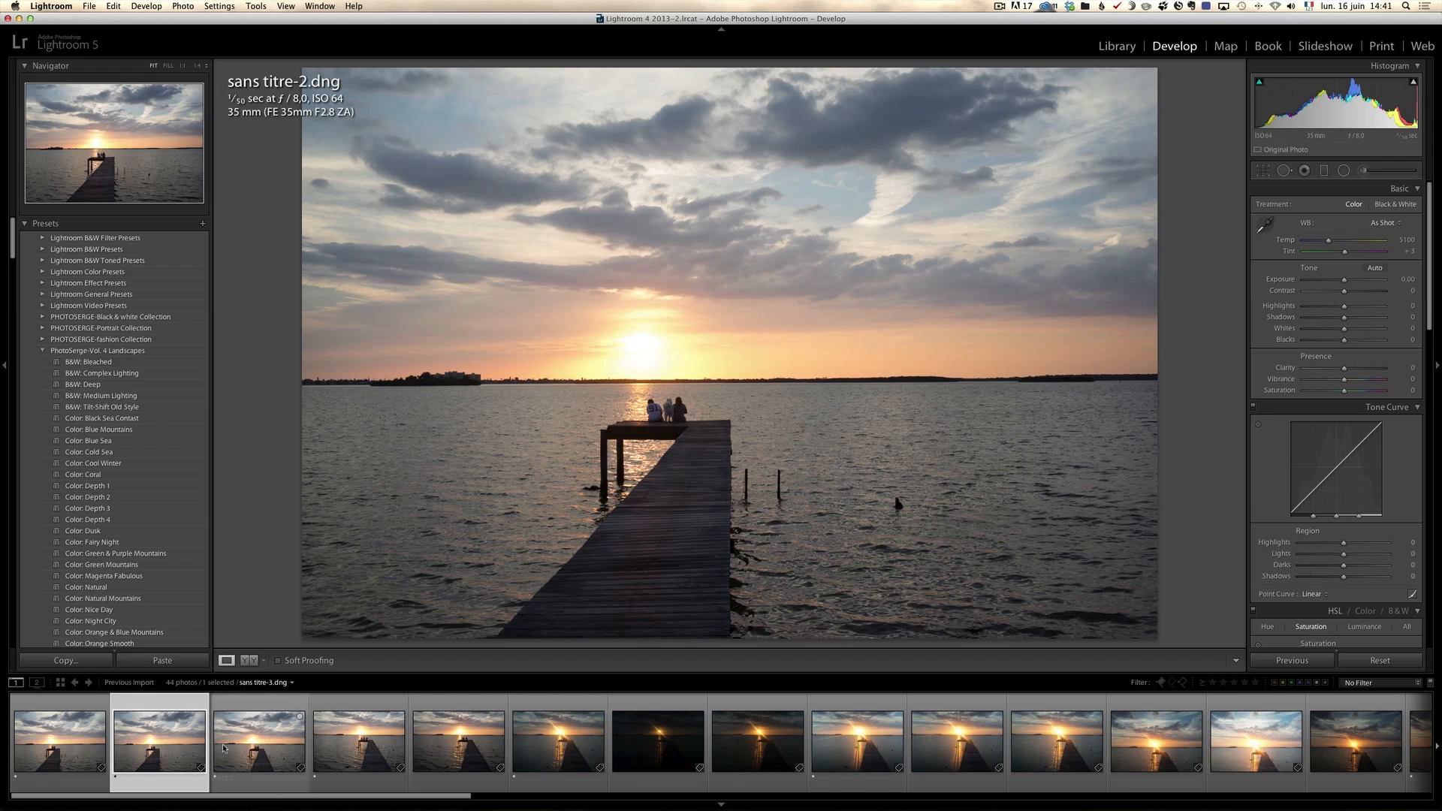
Review sans titre-3.dng against sans titre-2.dng and give sans titre-4.dng a two-star rating
left_click(248, 749)
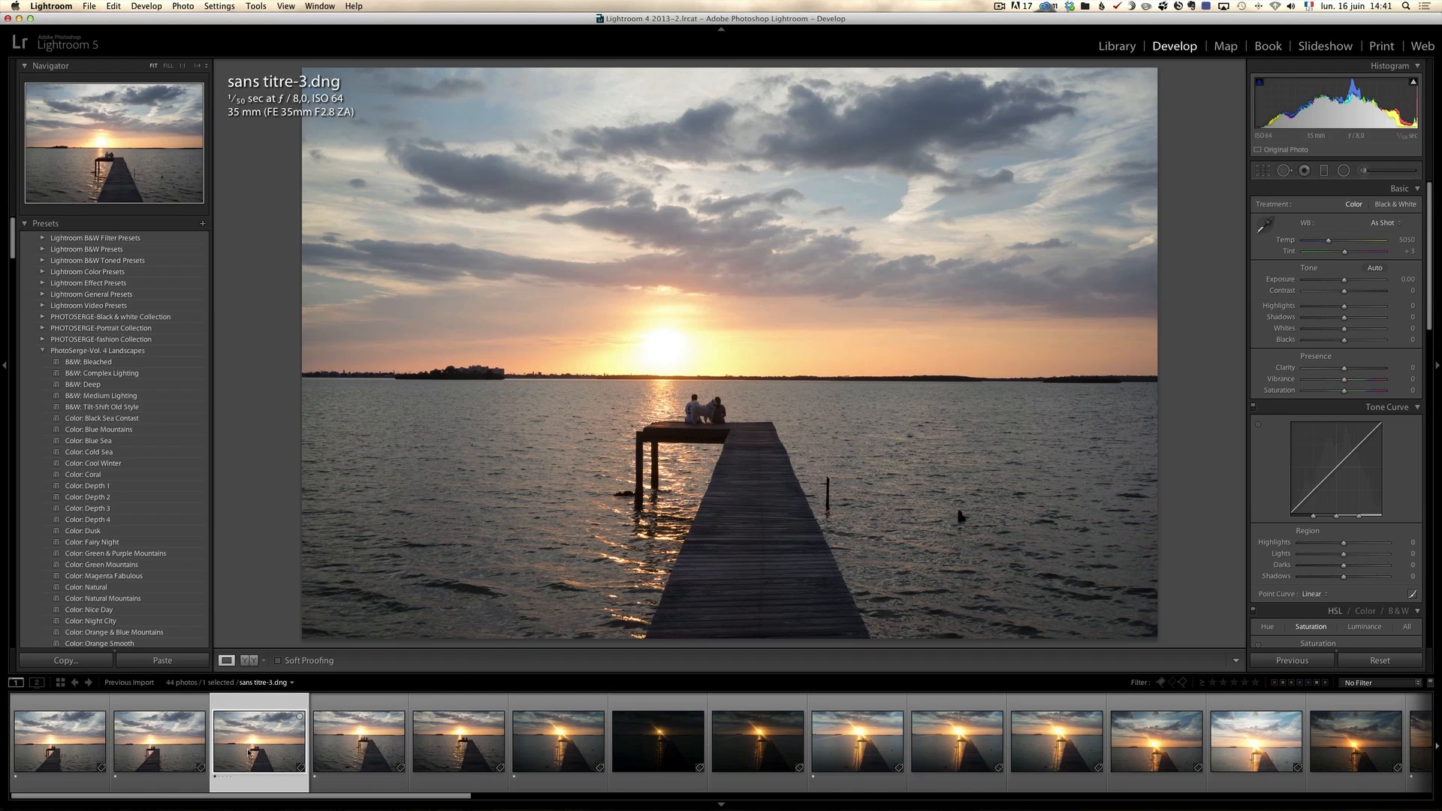
left_click(180, 754)
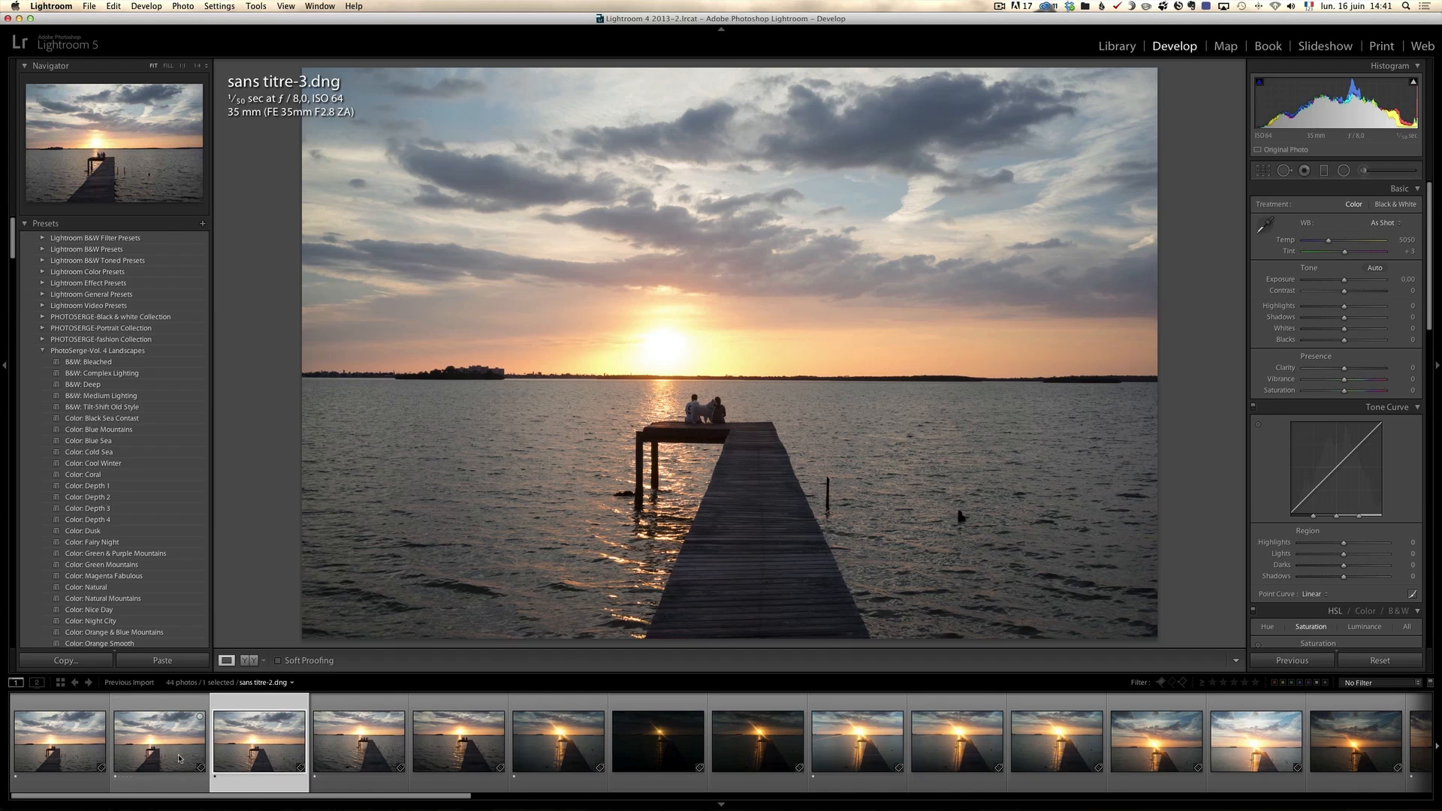
key("Right")
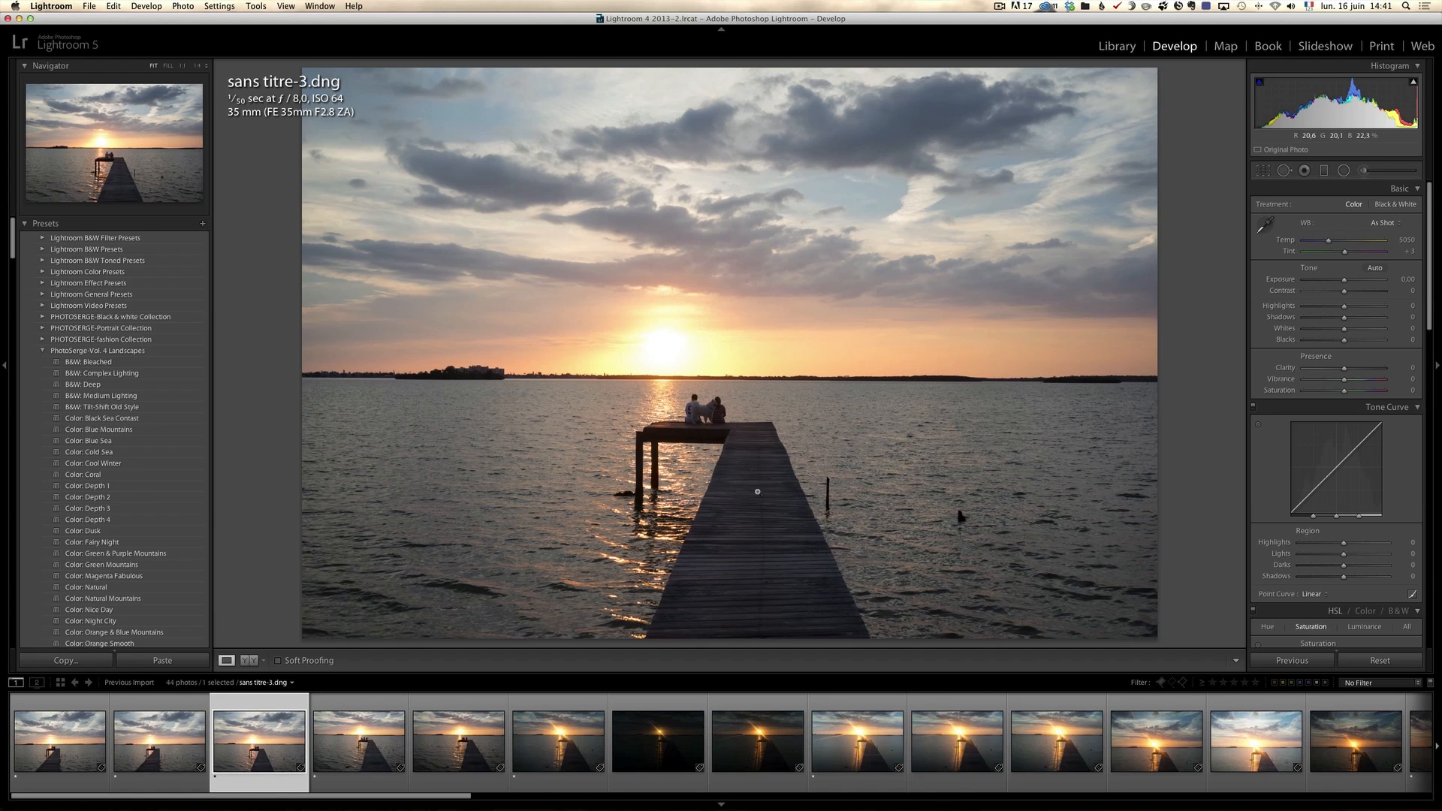
left_click(361, 734)
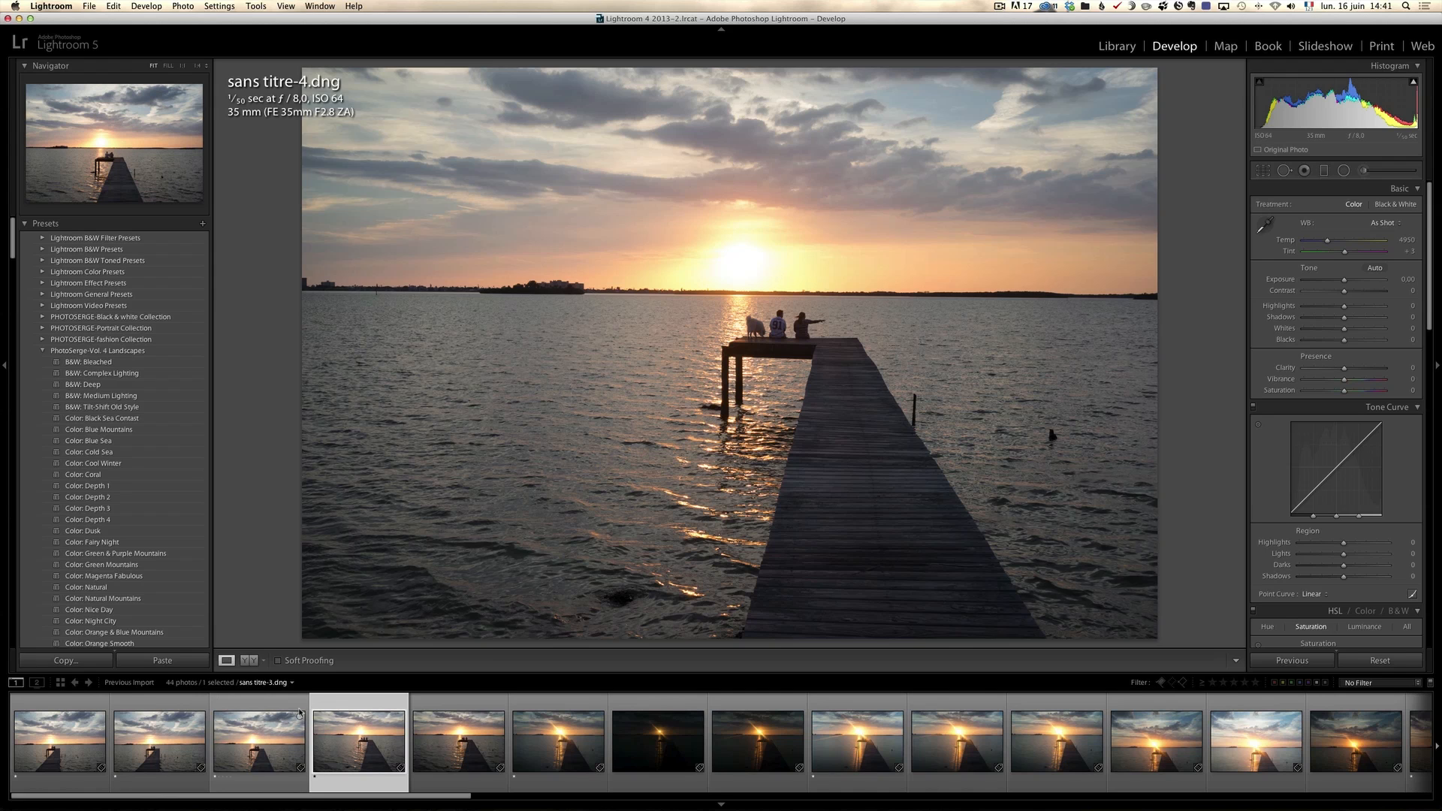
key("2")
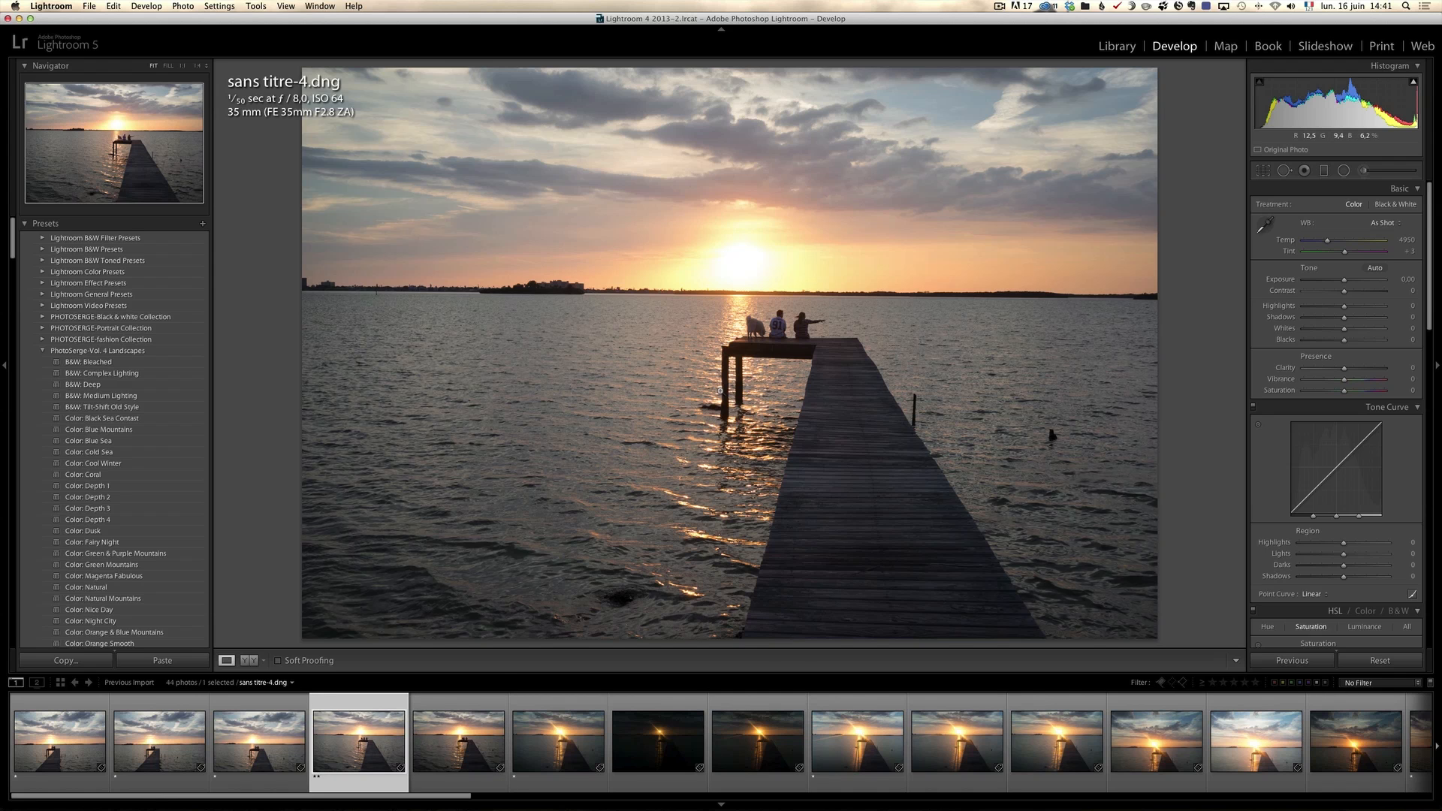
Compare sans titre-5.dng with sans titre-4.dng, inspect the people on the pier up close, and rate sans titre-5.dng two stars
left_click(443, 754)
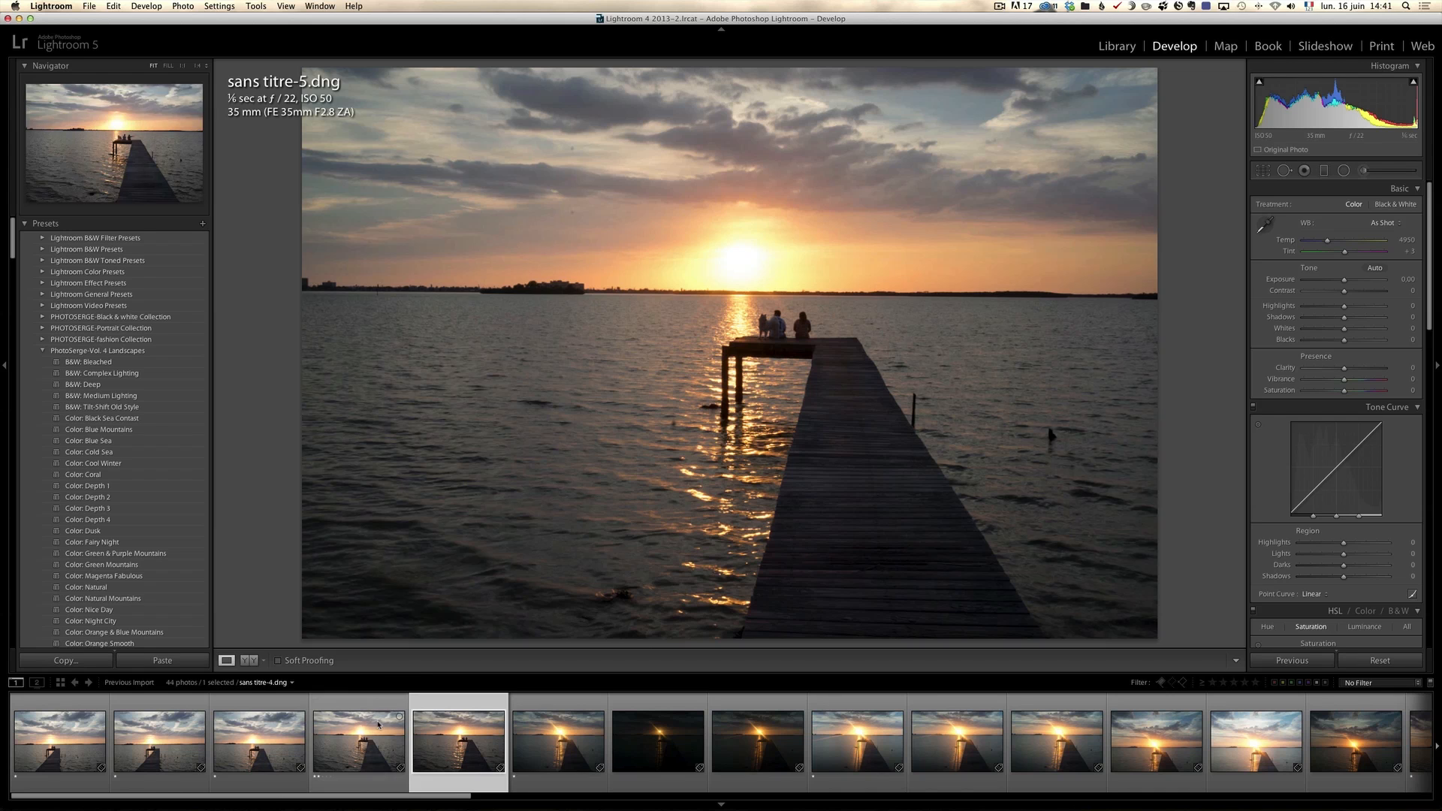
key("Left")
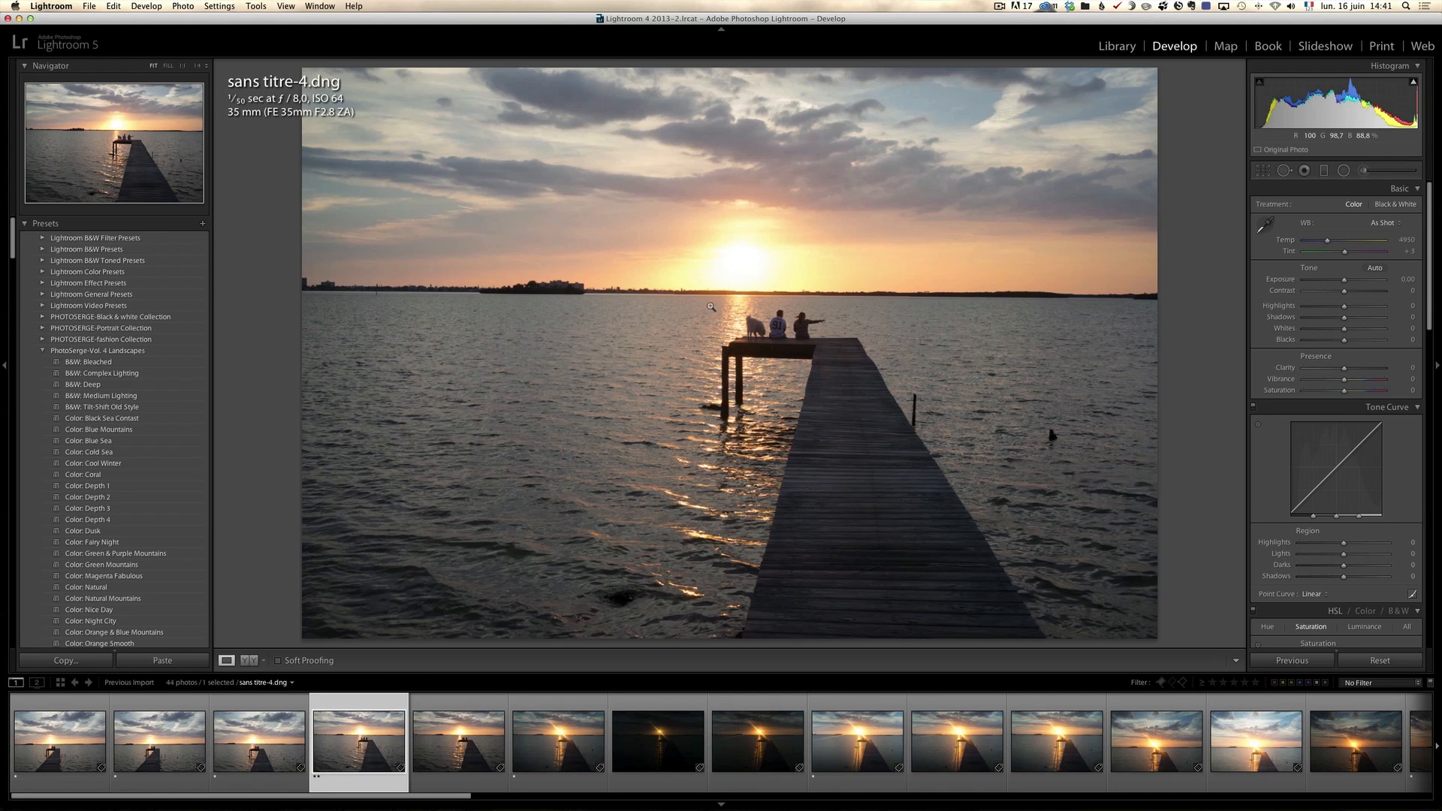
left_click(432, 746)
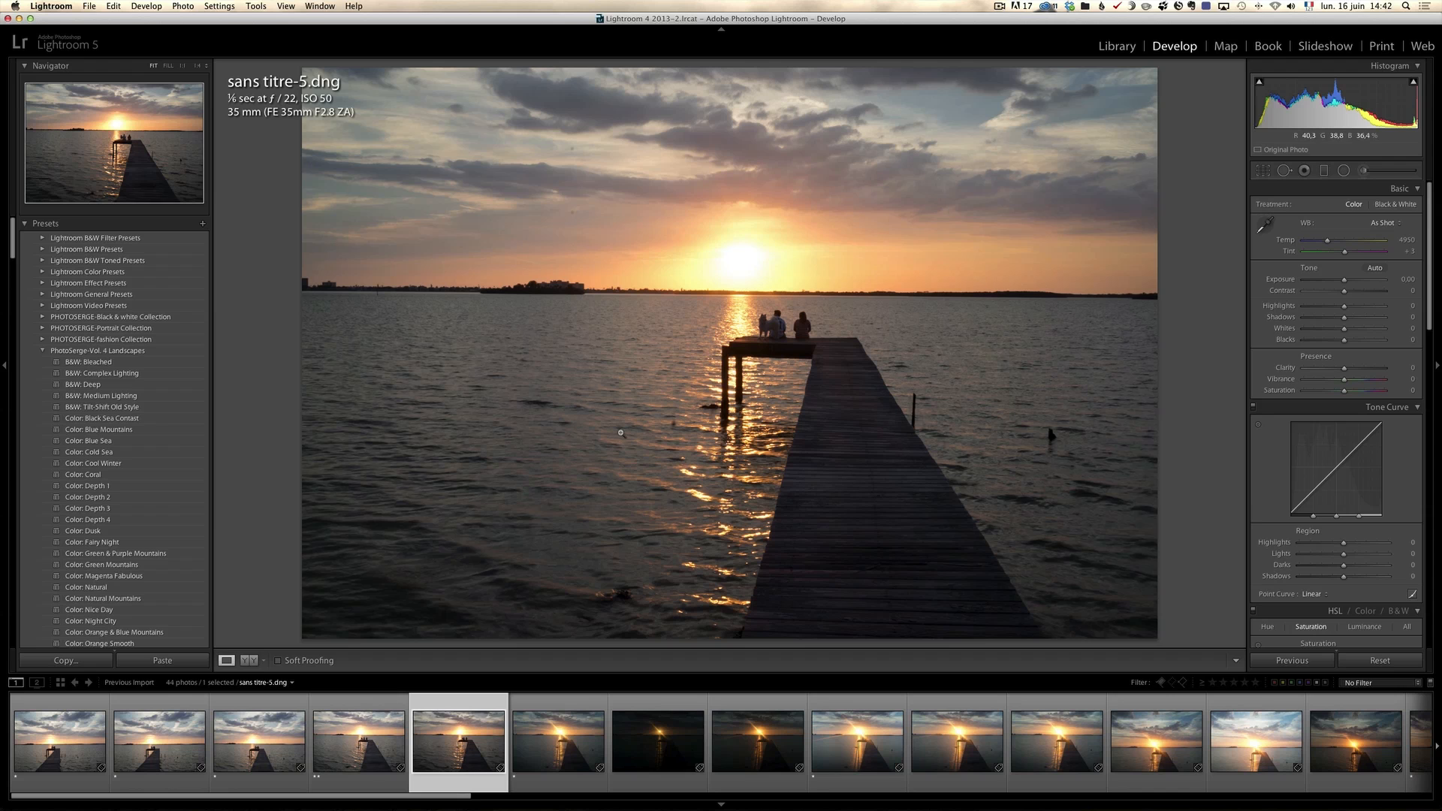
left_click(381, 737)
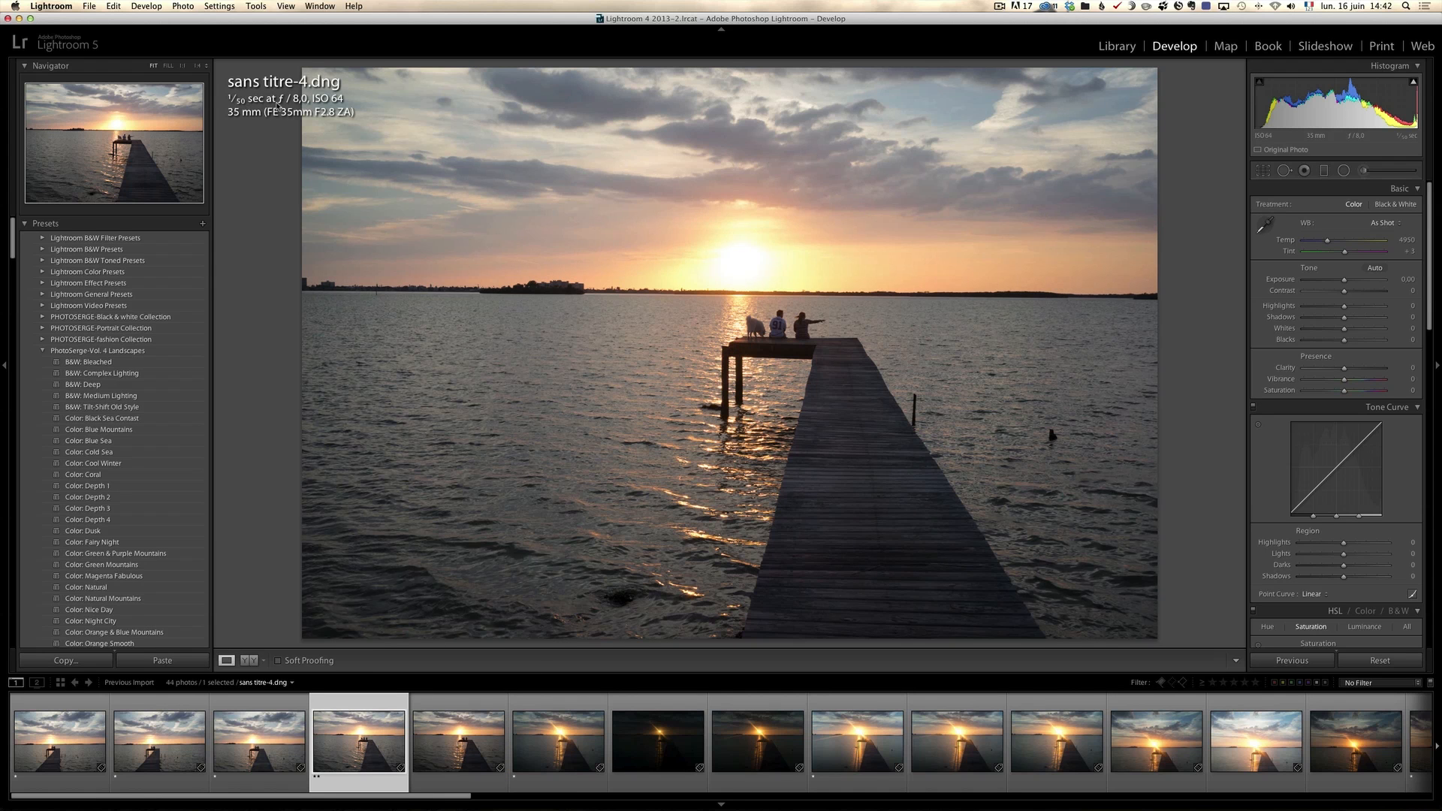
left_click(455, 722)
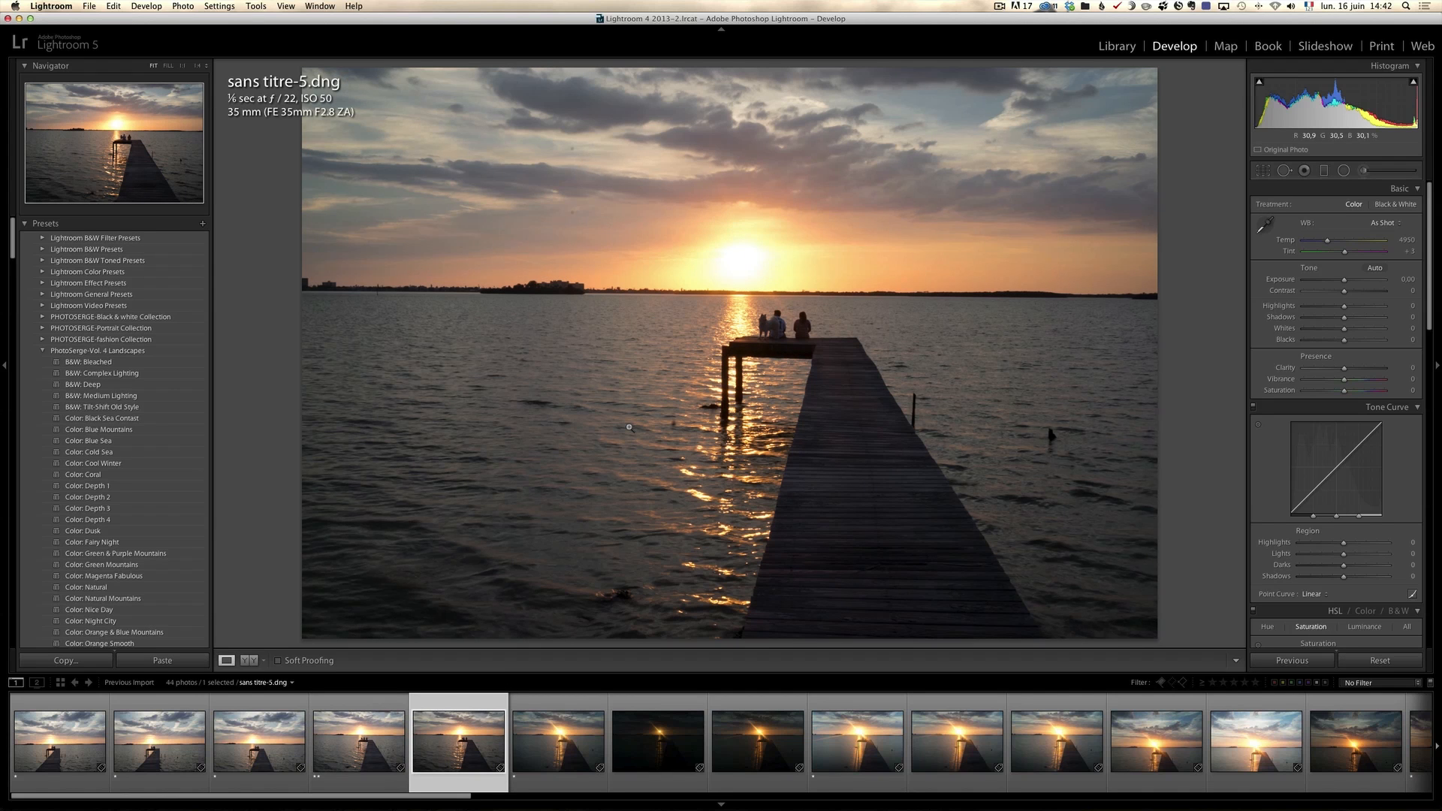
left_click(775, 338)
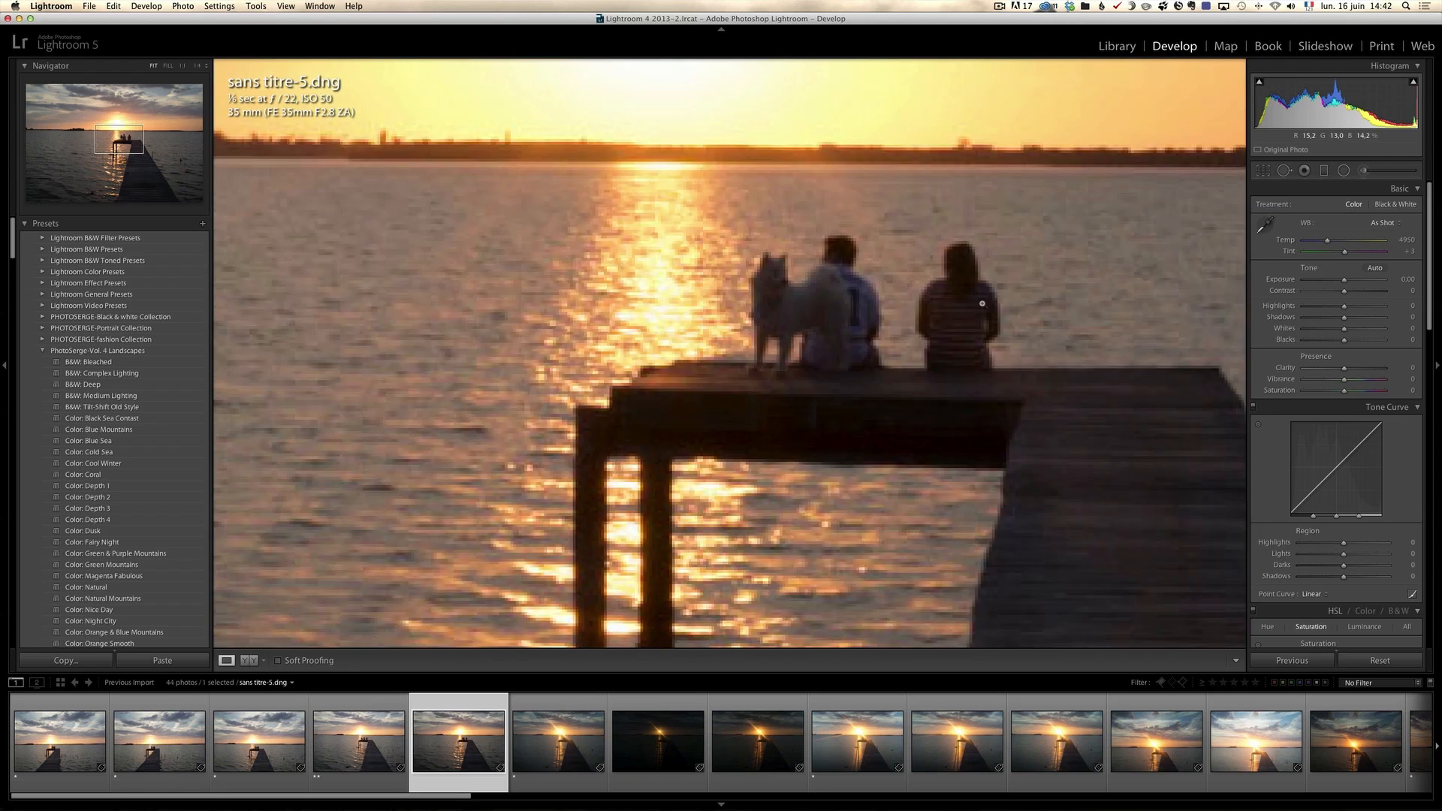
left_click(822, 336)
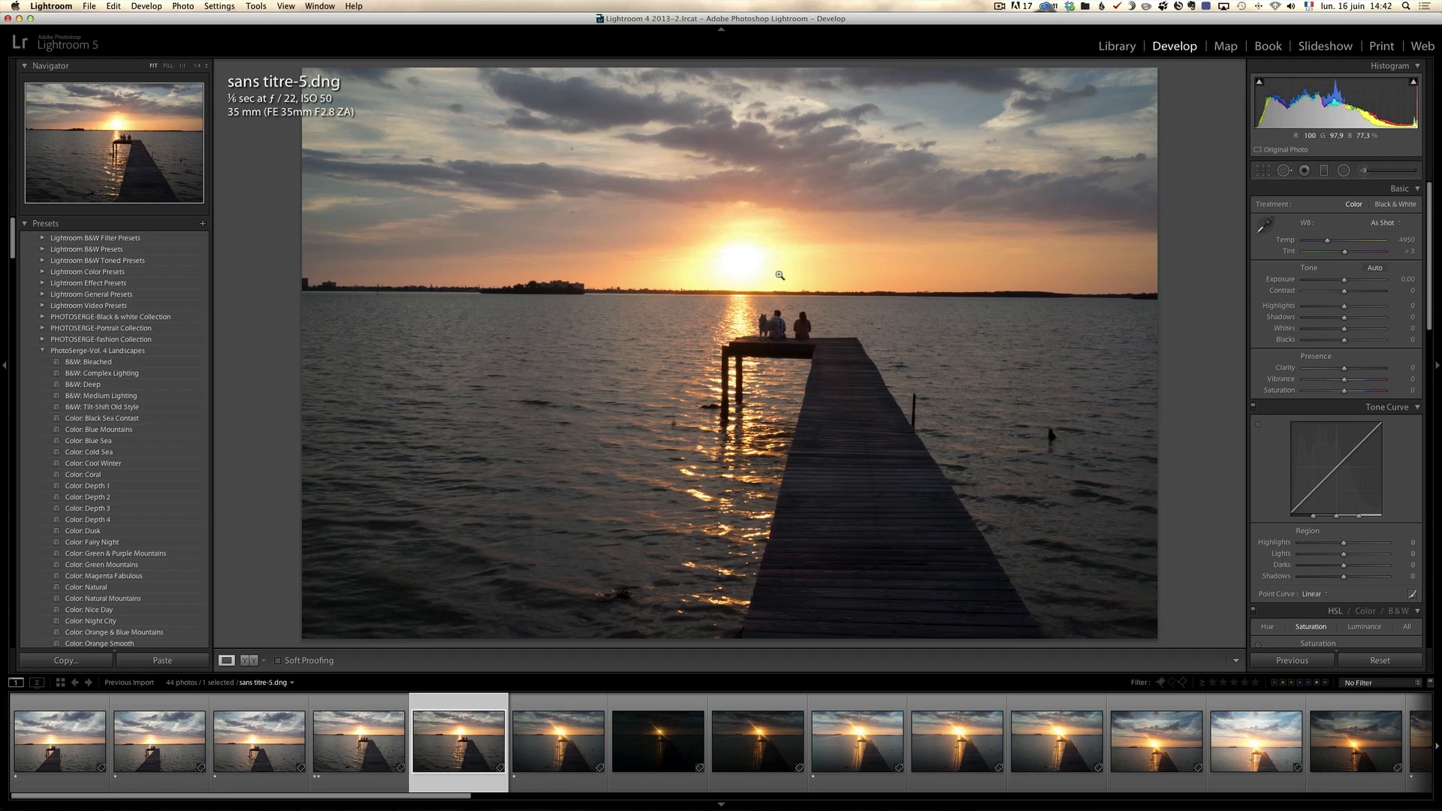
key("2")
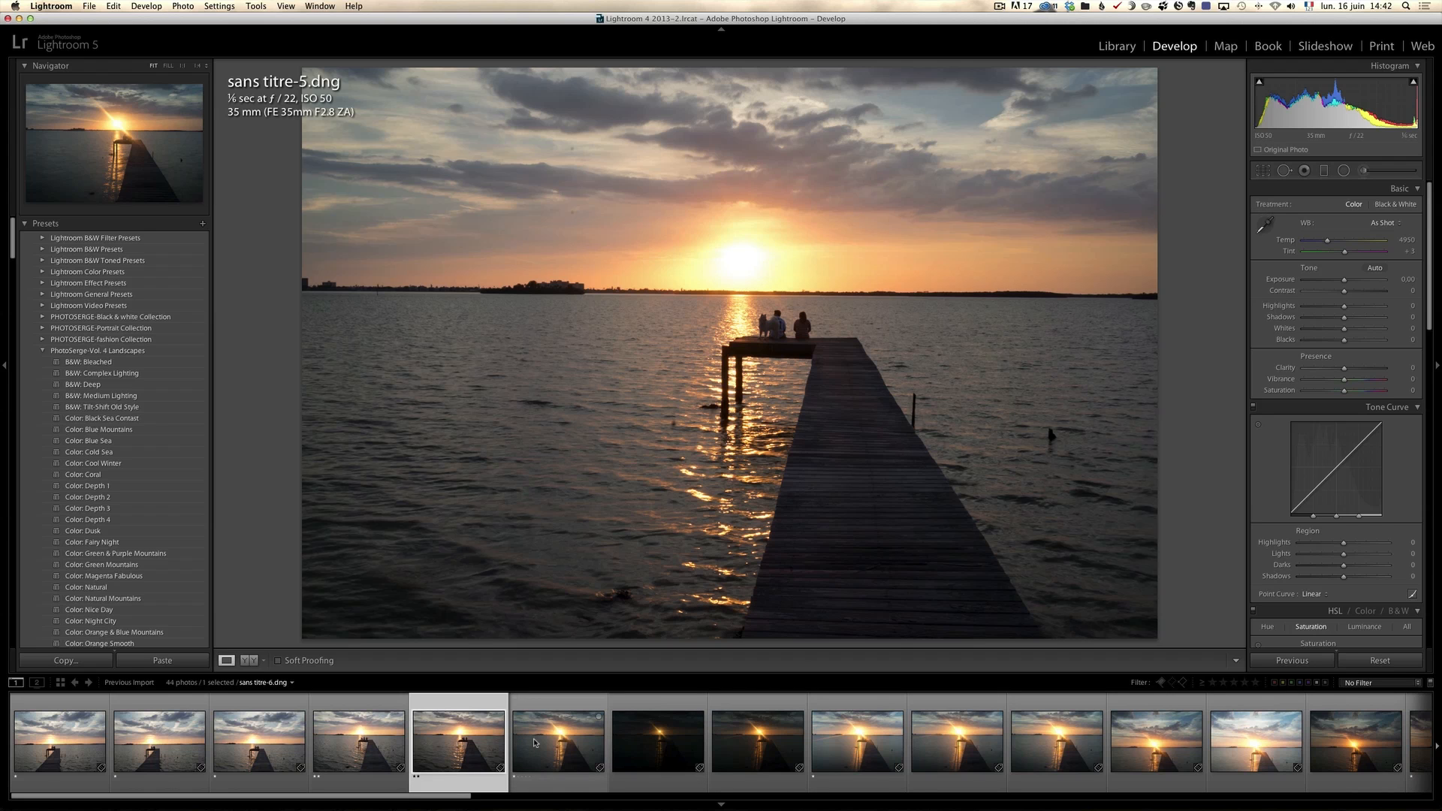
Review the long exposures from sans titre-6.dng to sans titre-9.dng and rate sans titre-9.dng two stars
left_click(535, 742)
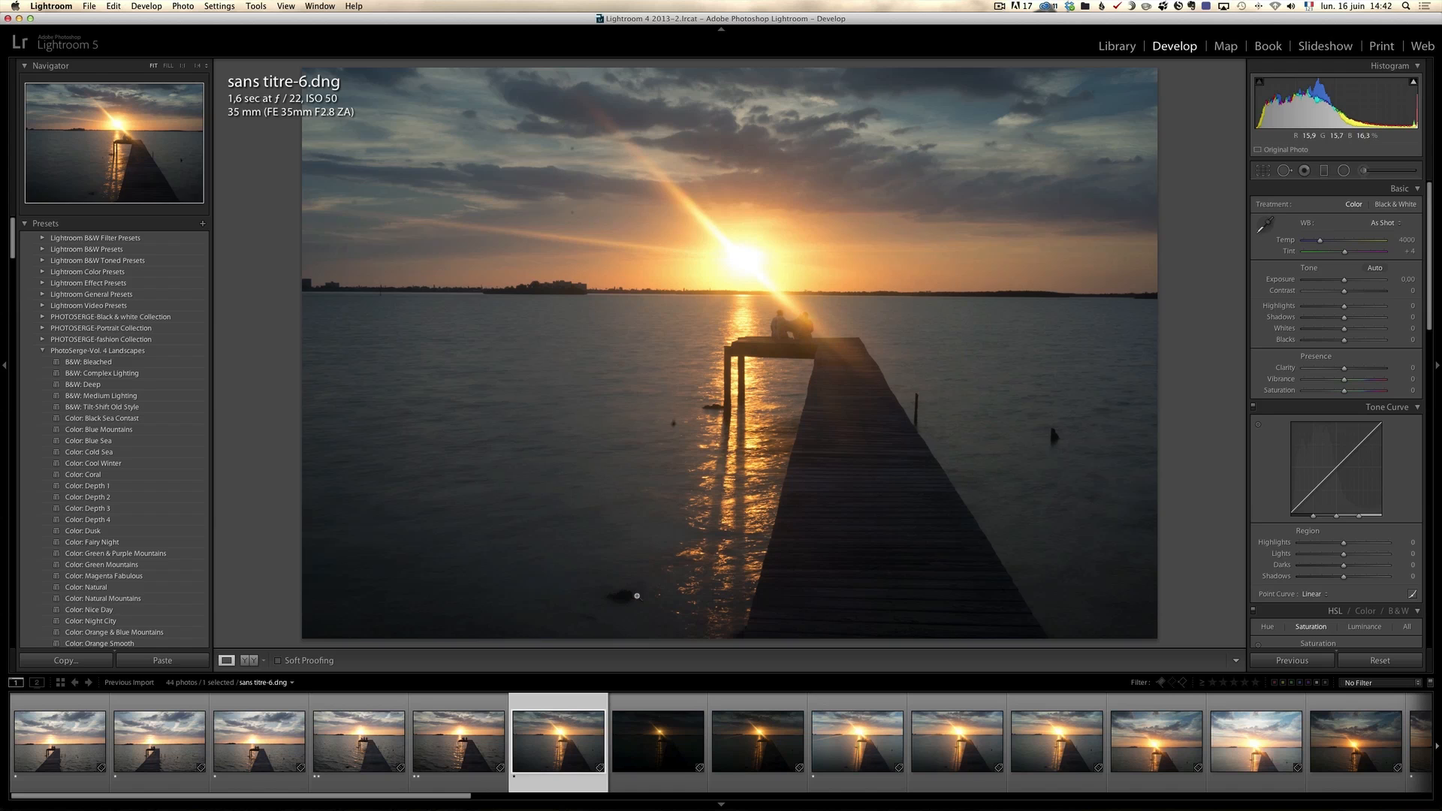
left_click(669, 747)
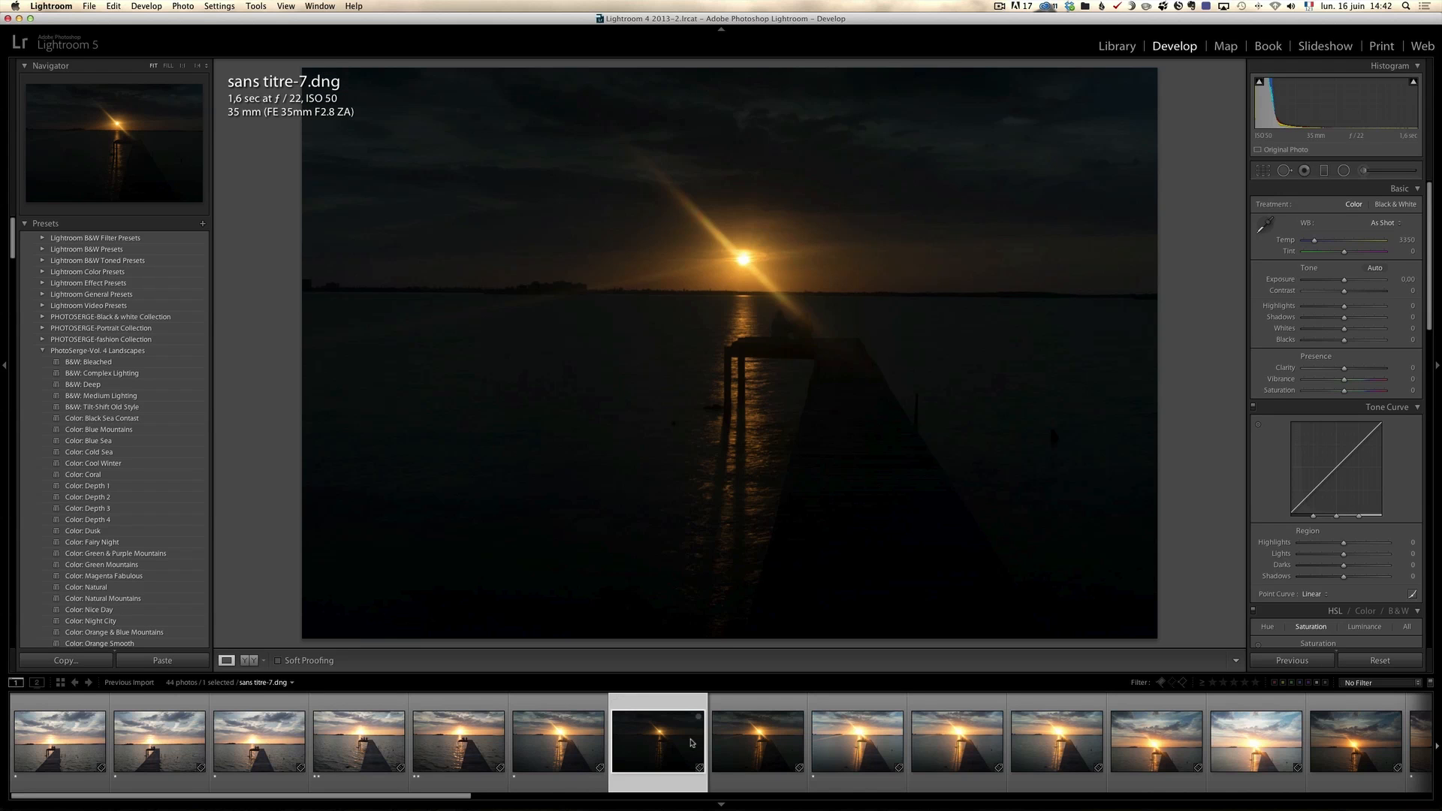
left_click(750, 734)
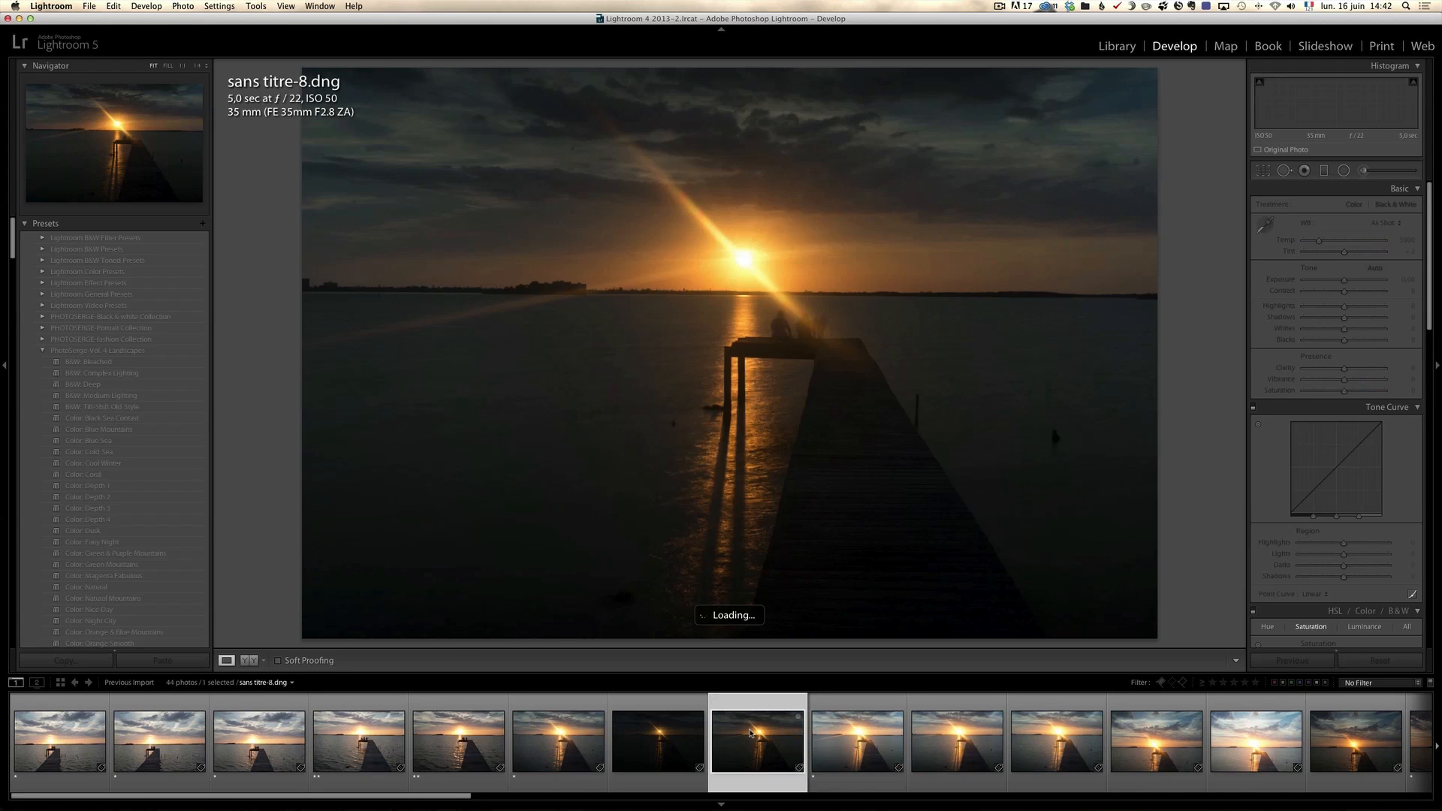
left_click(850, 748)
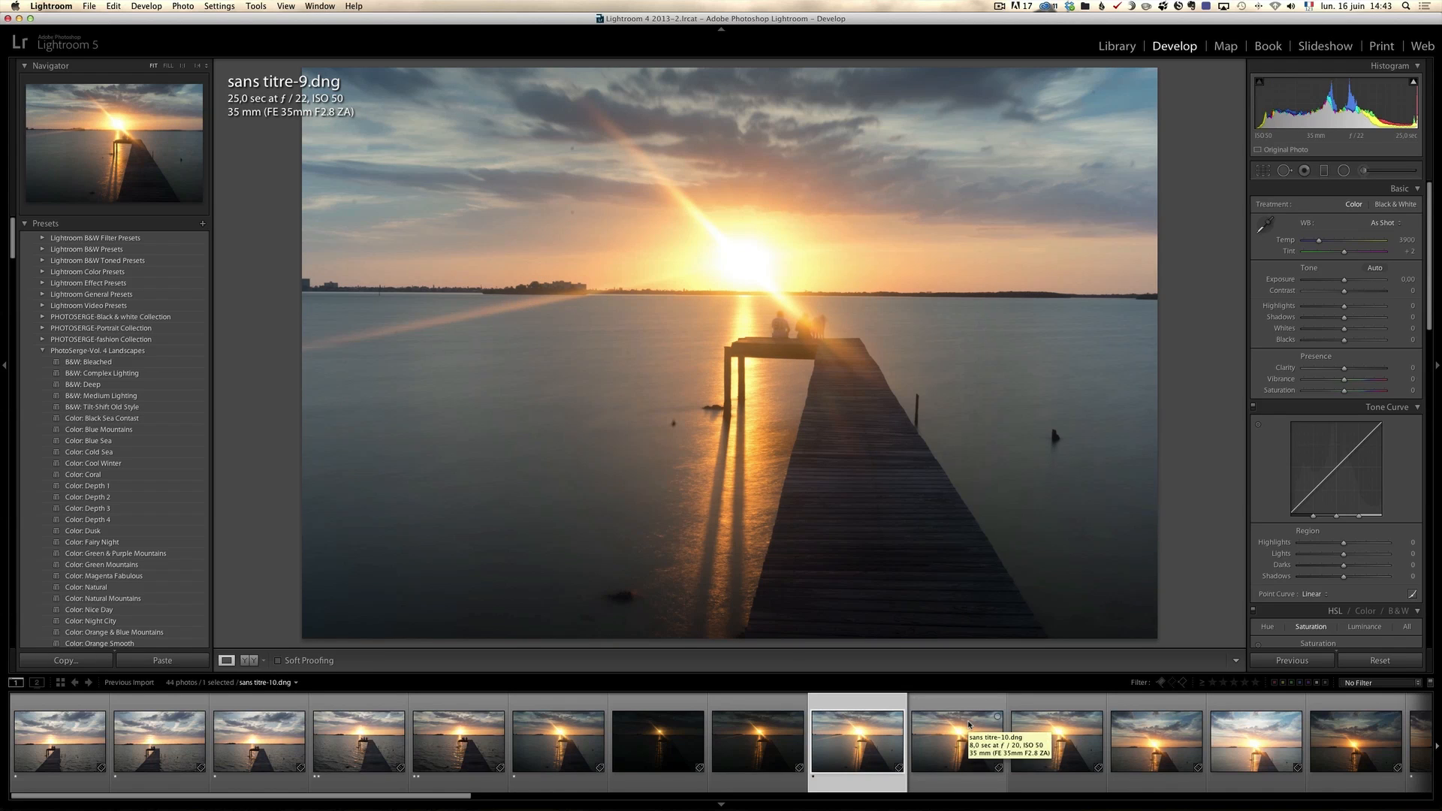
key("2")
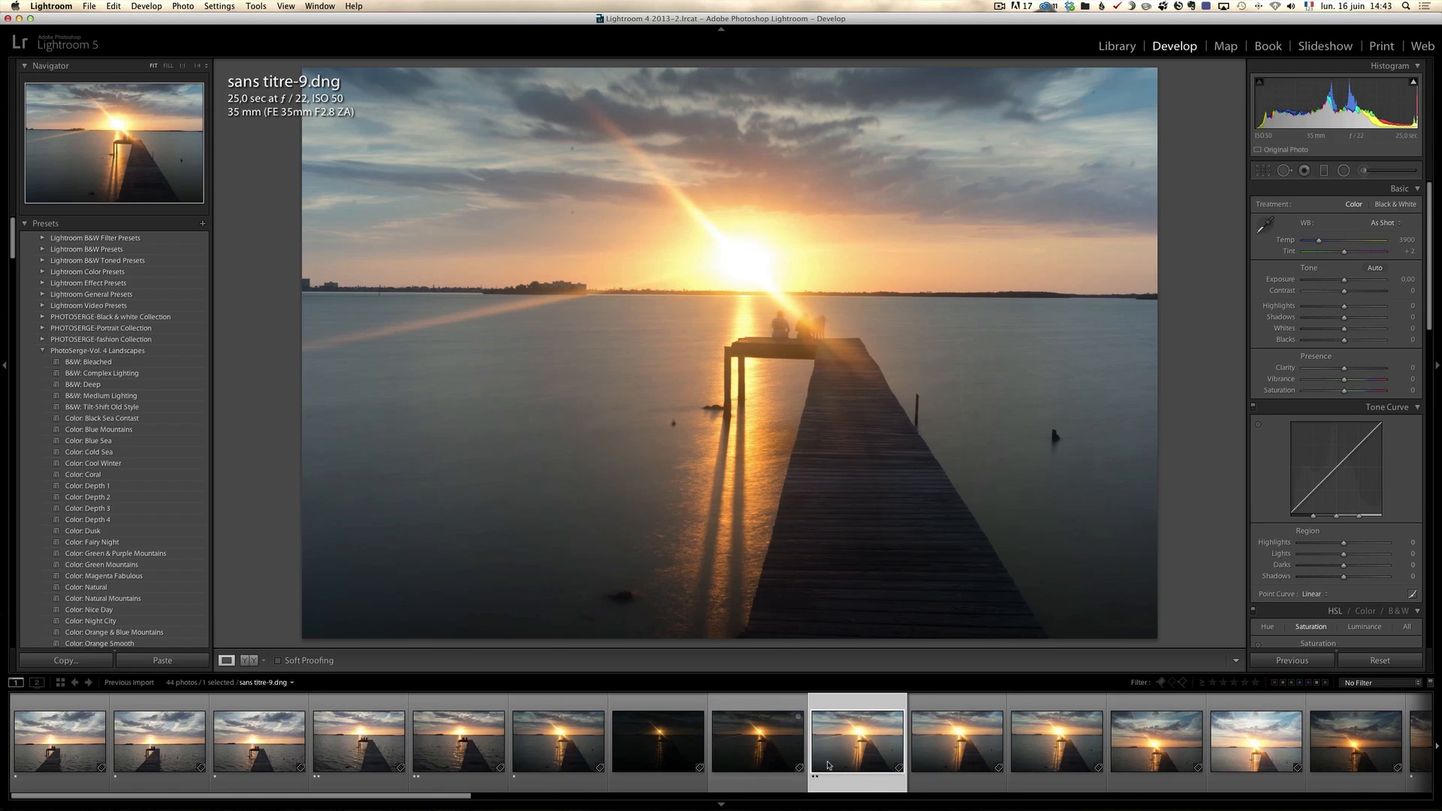
Compare sans titre-10.dng with sans titre-9.dng, and view sans titre-11.dng through sans titre-13.dng
left_click(964, 758)
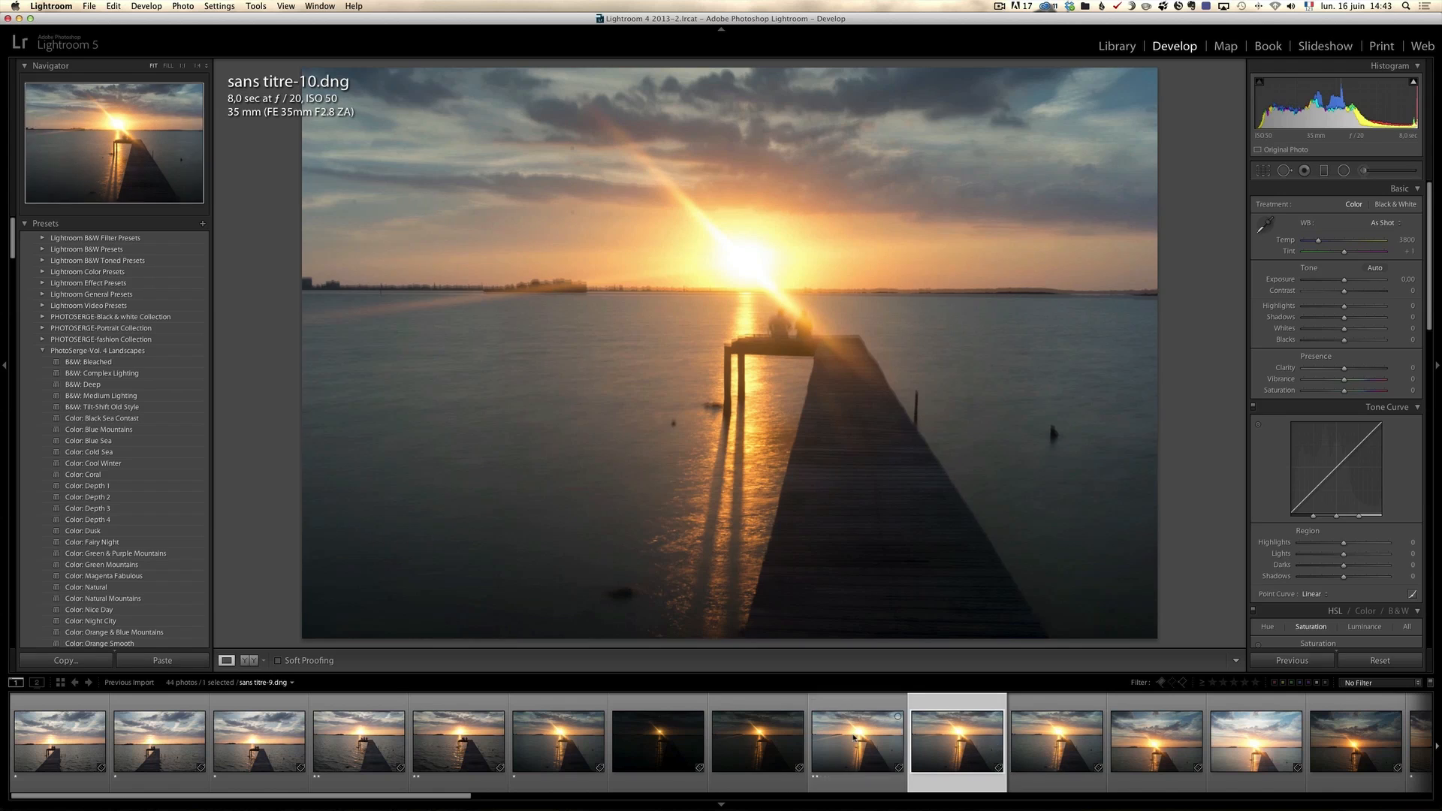
left_click(858, 751)
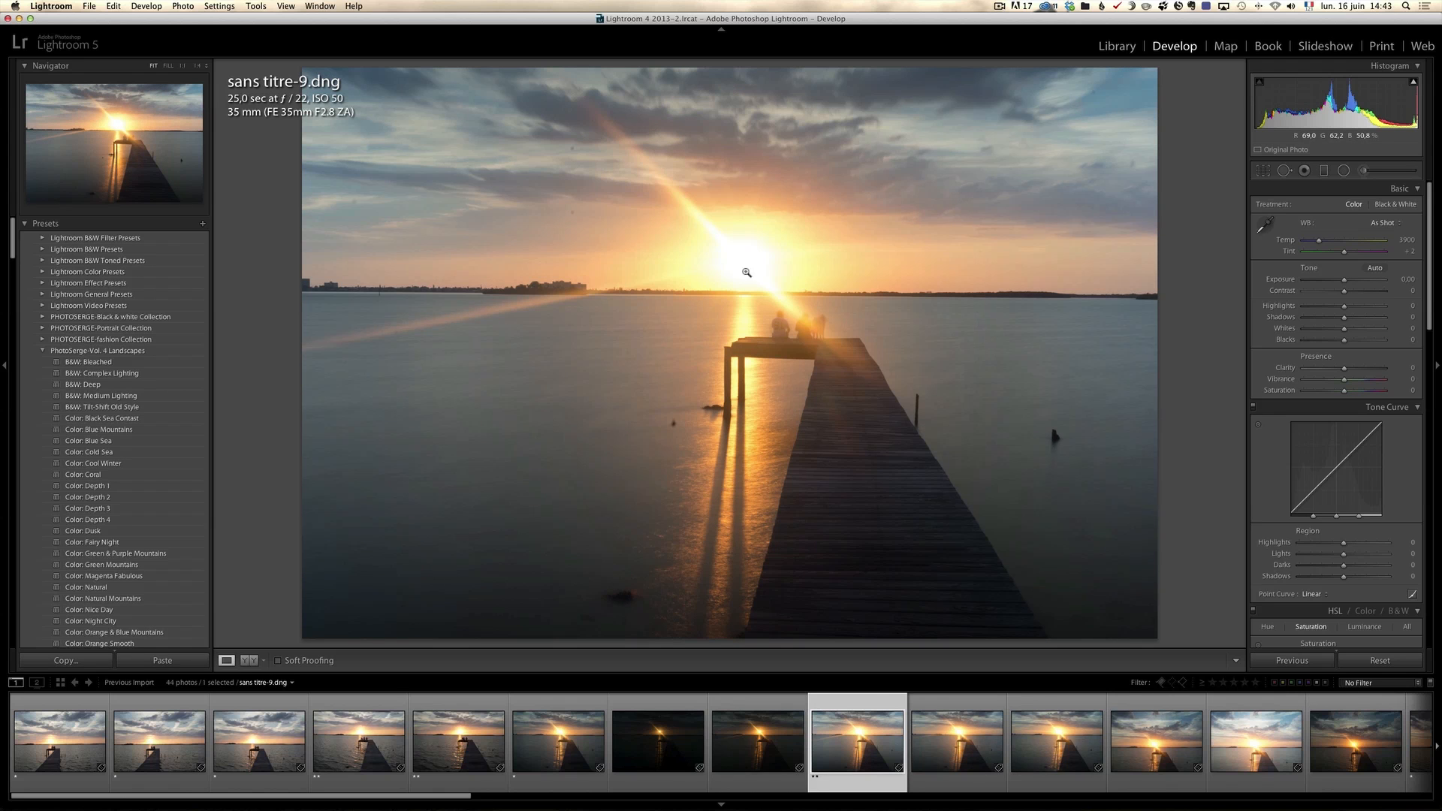
left_click(961, 762)
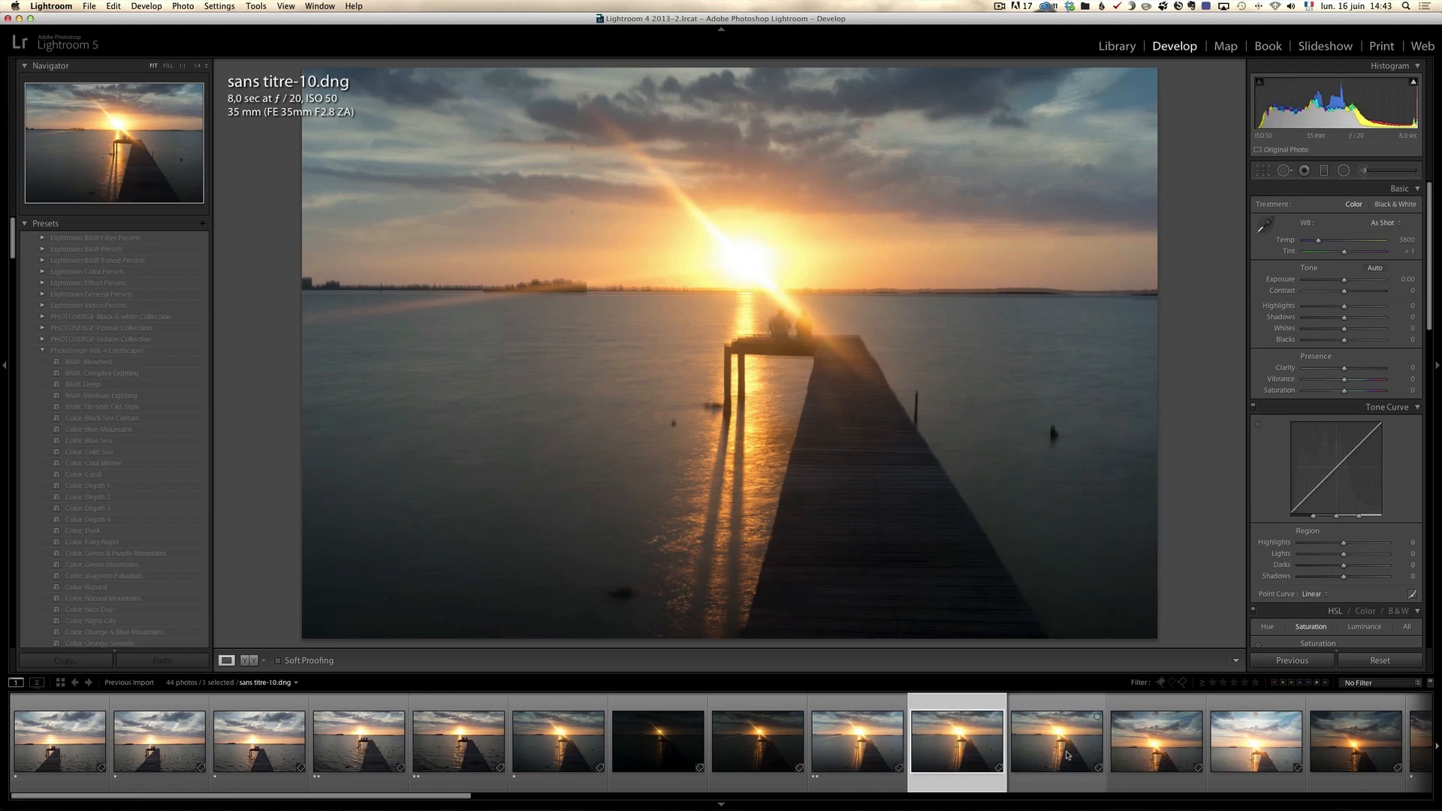
left_click(1067, 754)
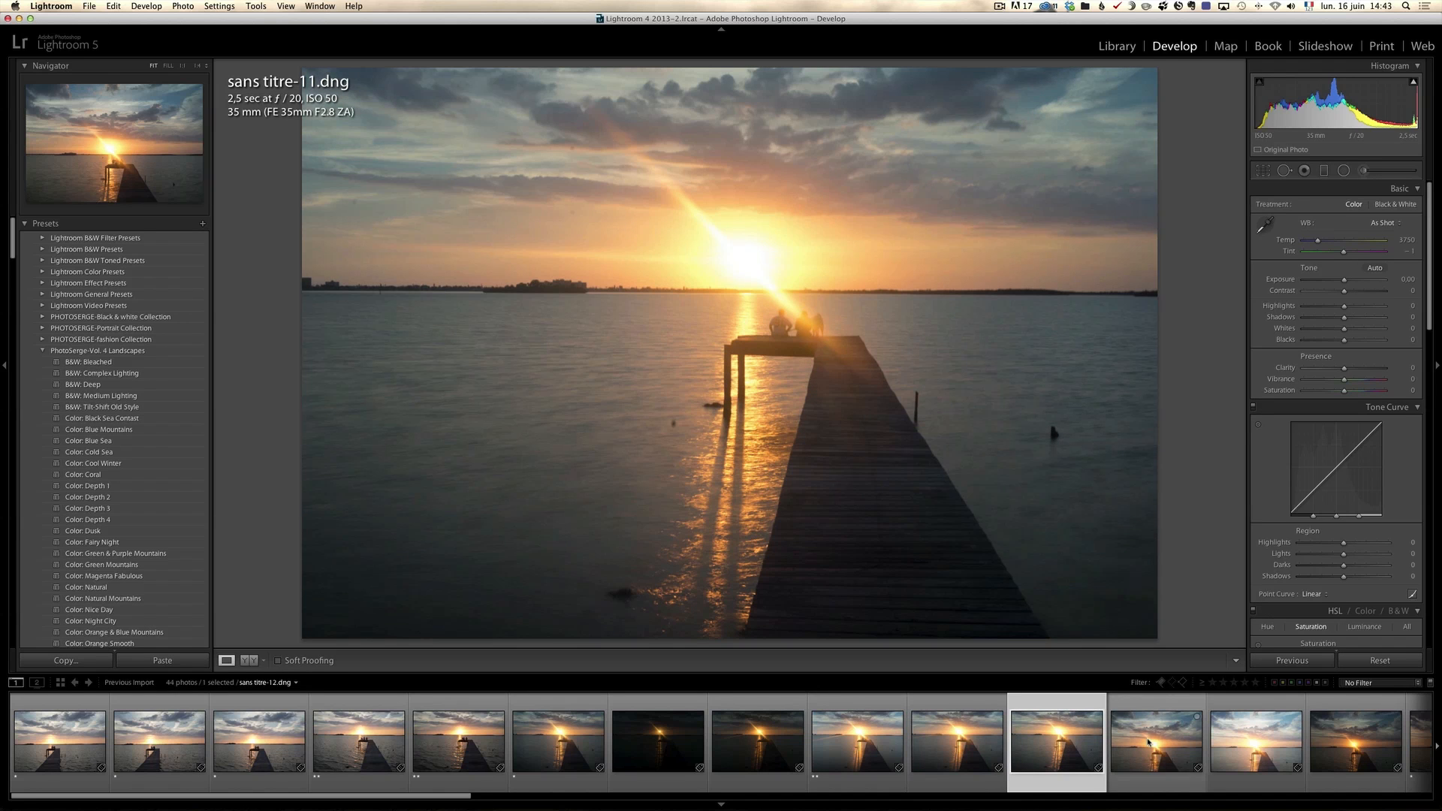
key("Right")
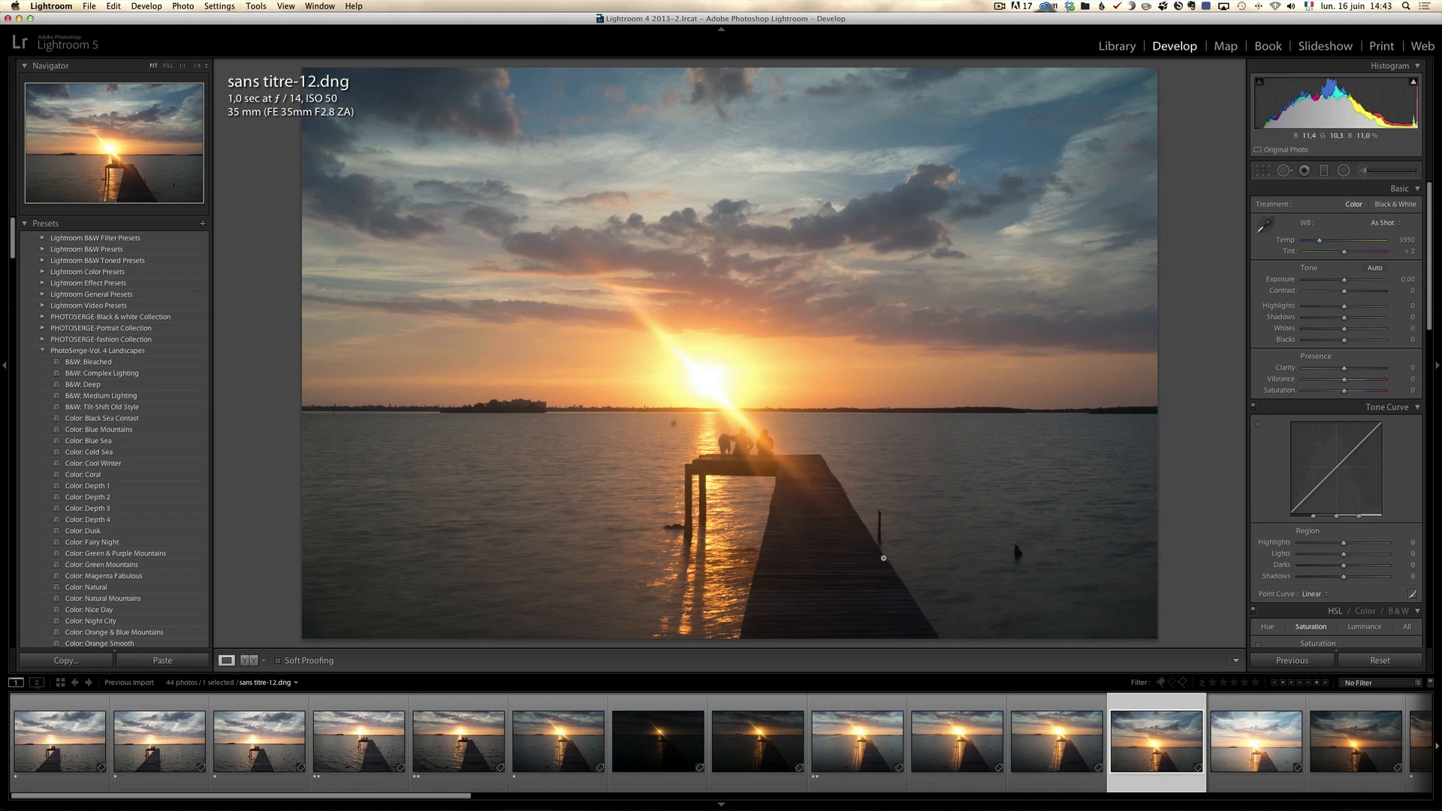
left_click(1248, 789)
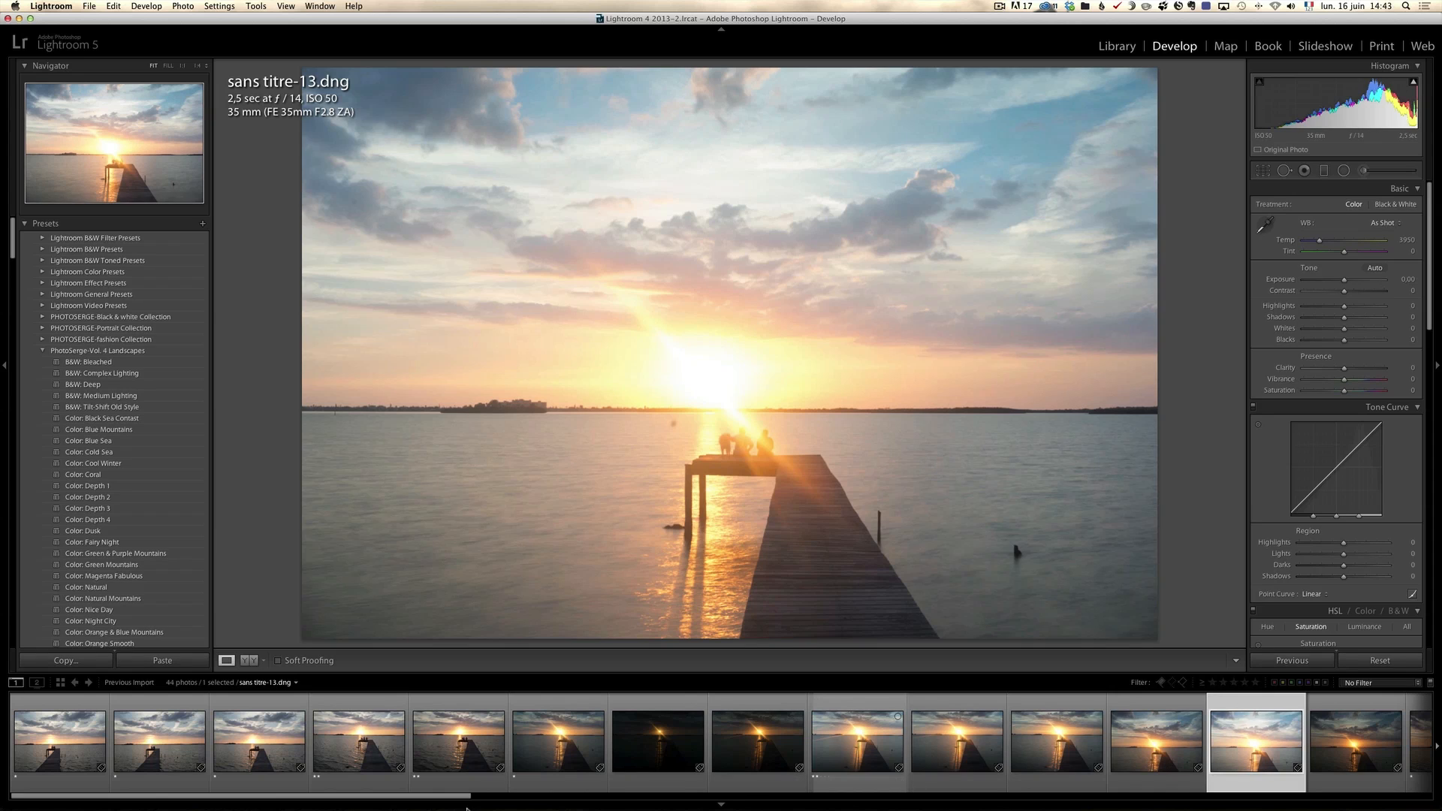
Review the shots following sans titre-13.dng and rate sans titre-15.dng and sans titre-16.dng two stars
left_click_drag(465, 801, 670, 800)
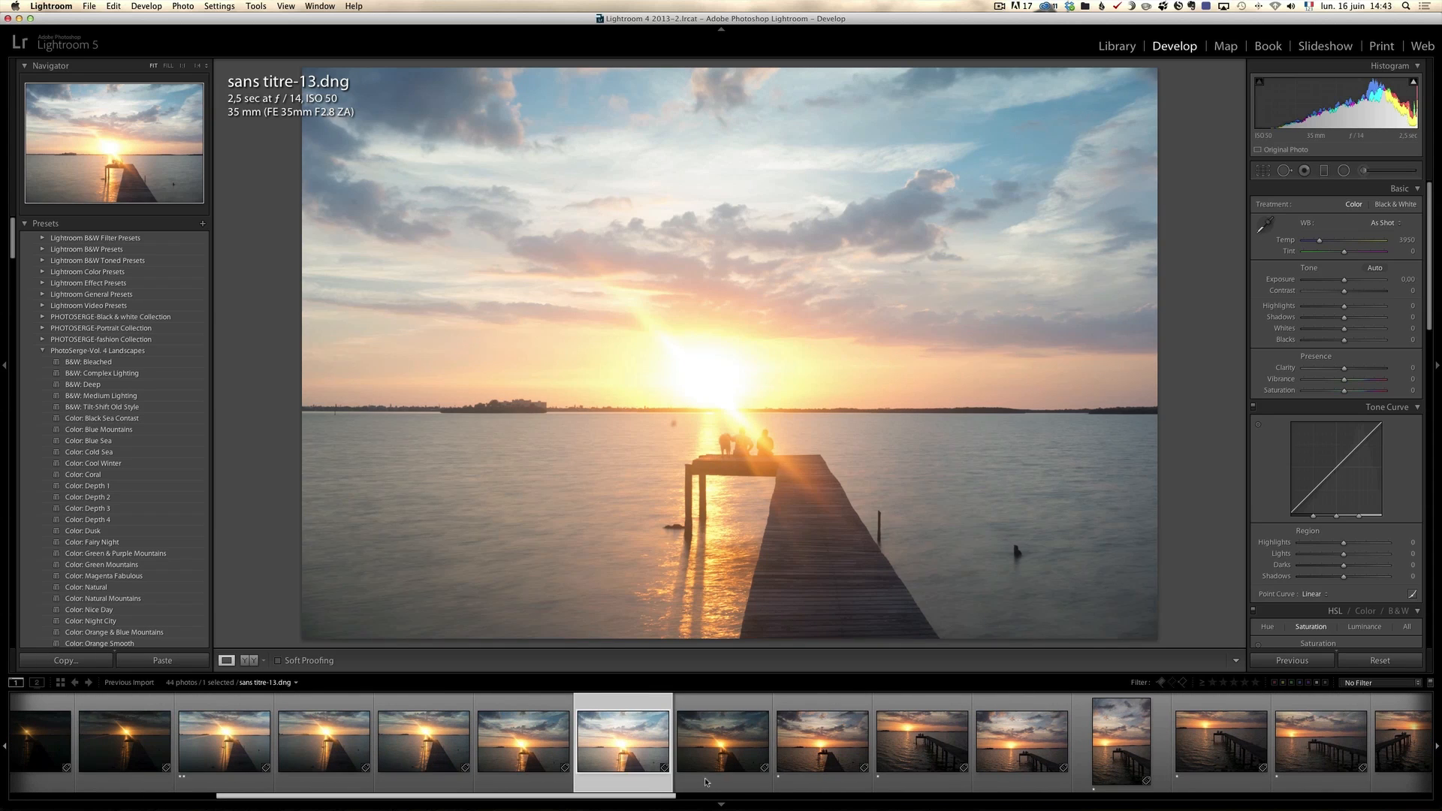
left_click(728, 764)
left_click(818, 755)
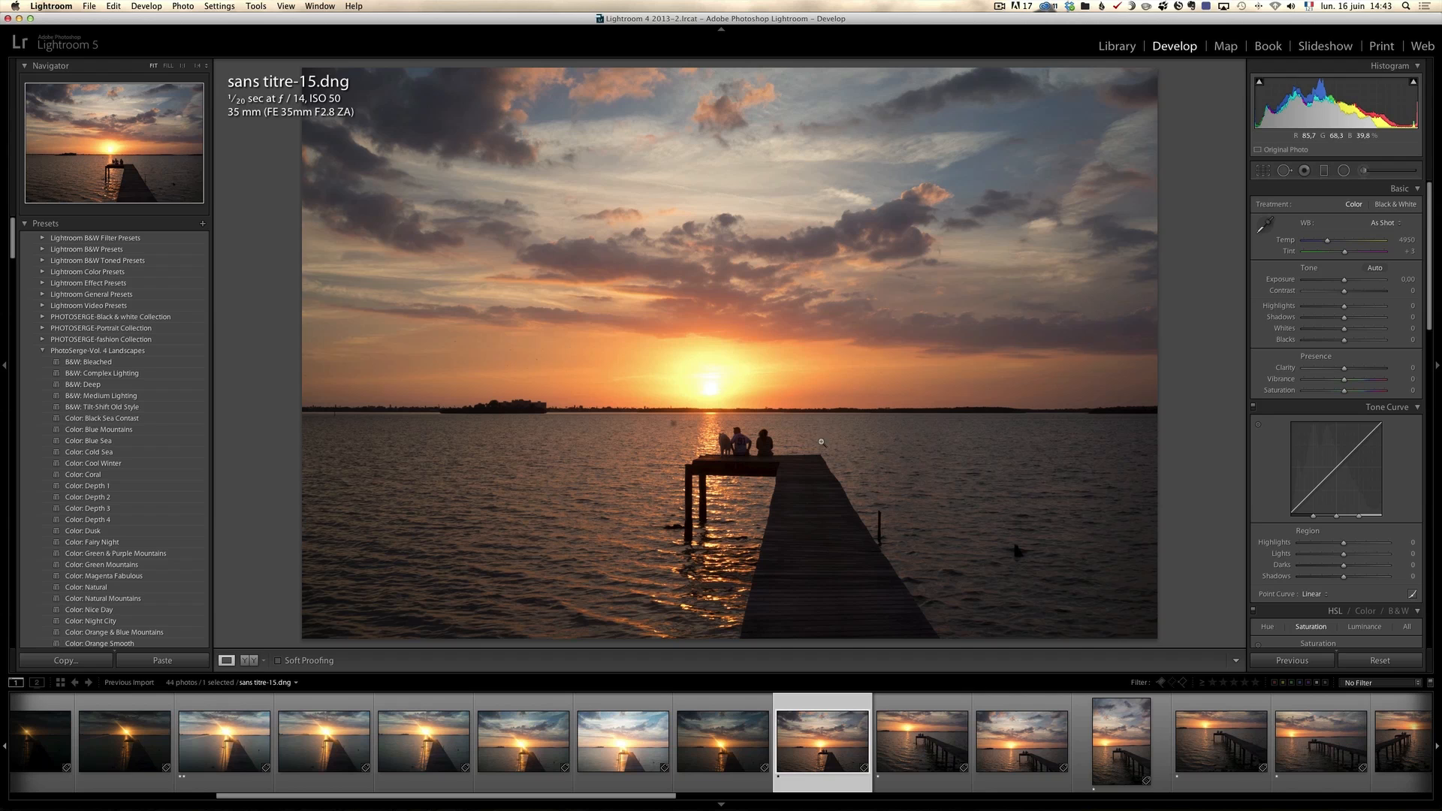
key("2")
left_click(891, 747)
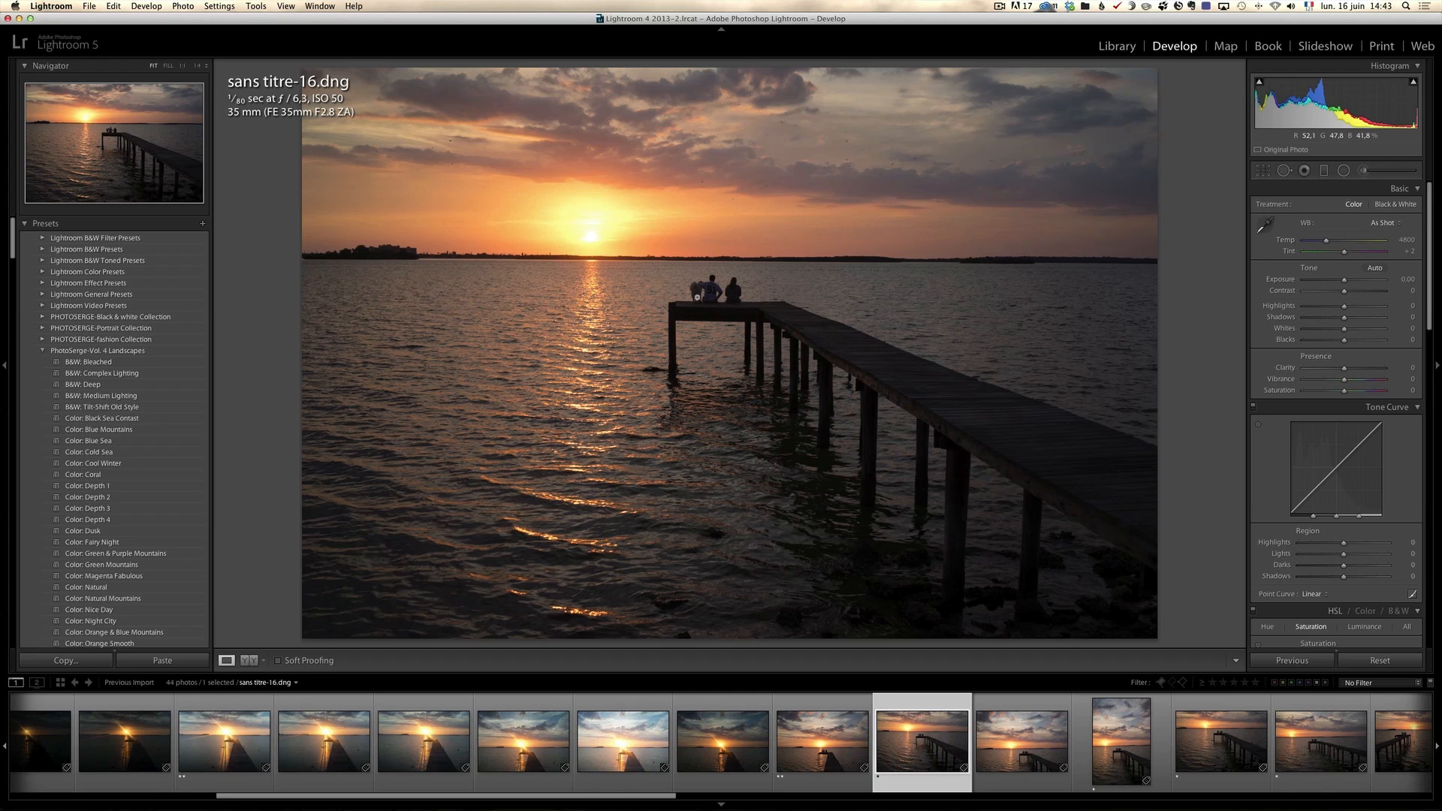
key("2")
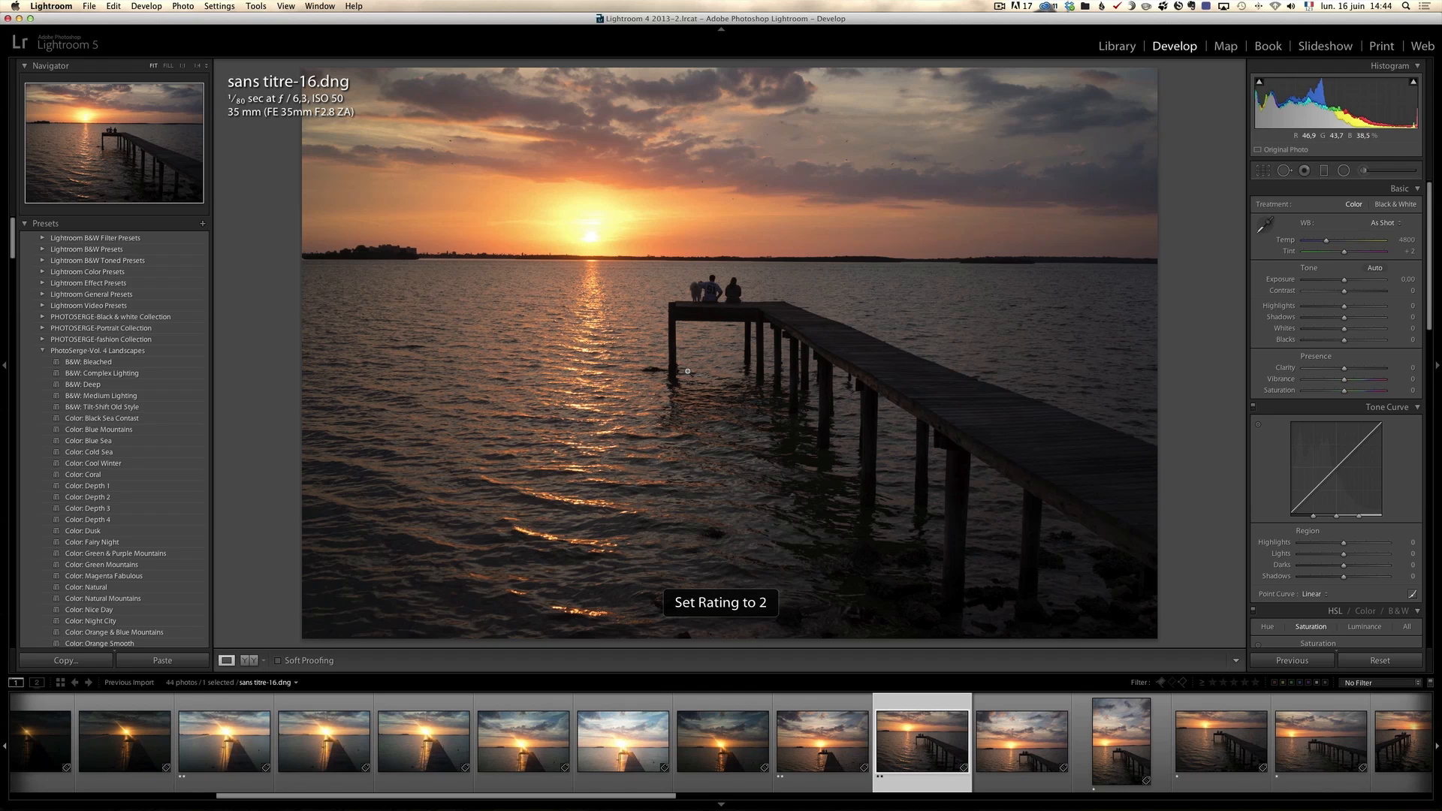
Compare the pier composition in sans titre-17.dng with the one in sans titre-16.dng
left_click_drag(676, 797, 749, 800)
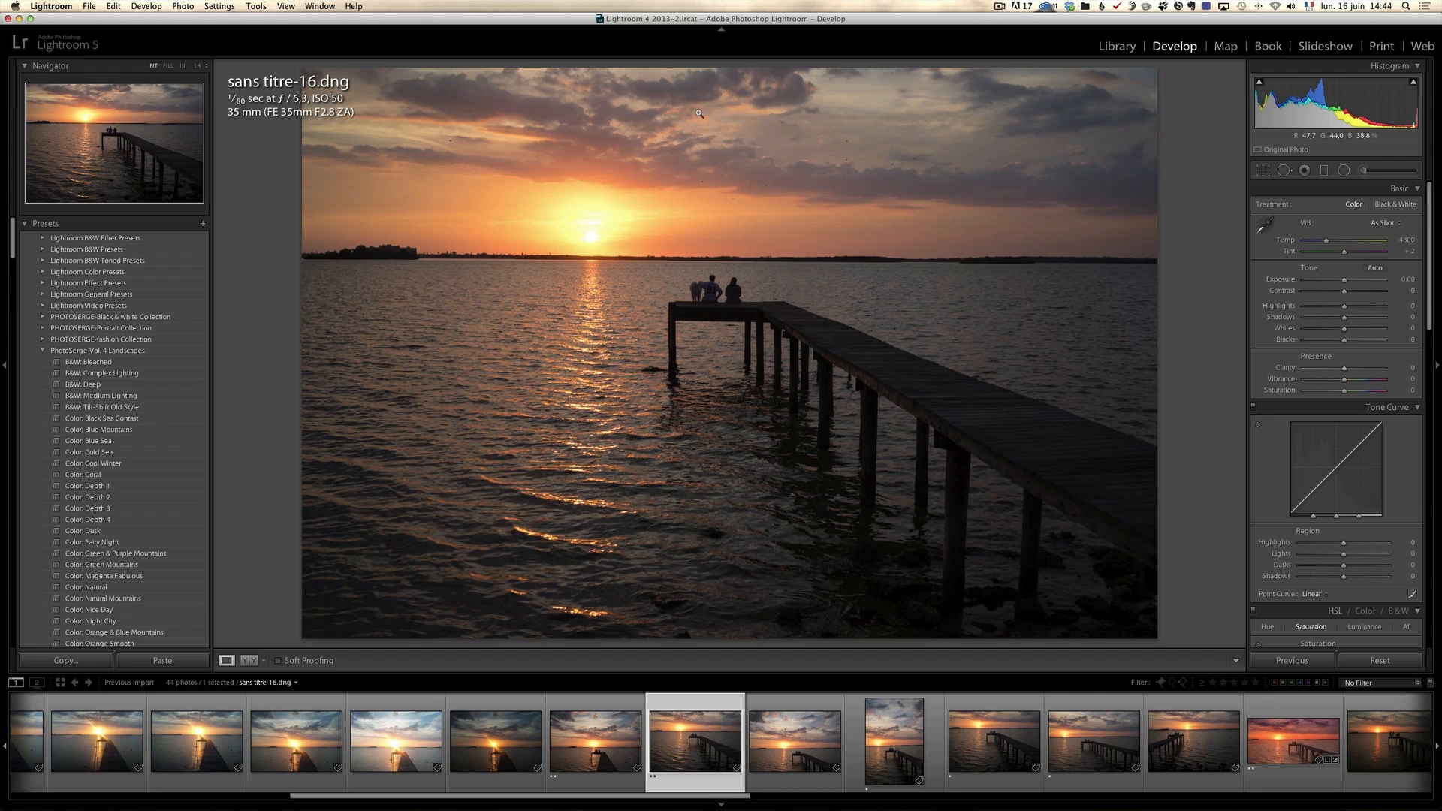
left_click(792, 764)
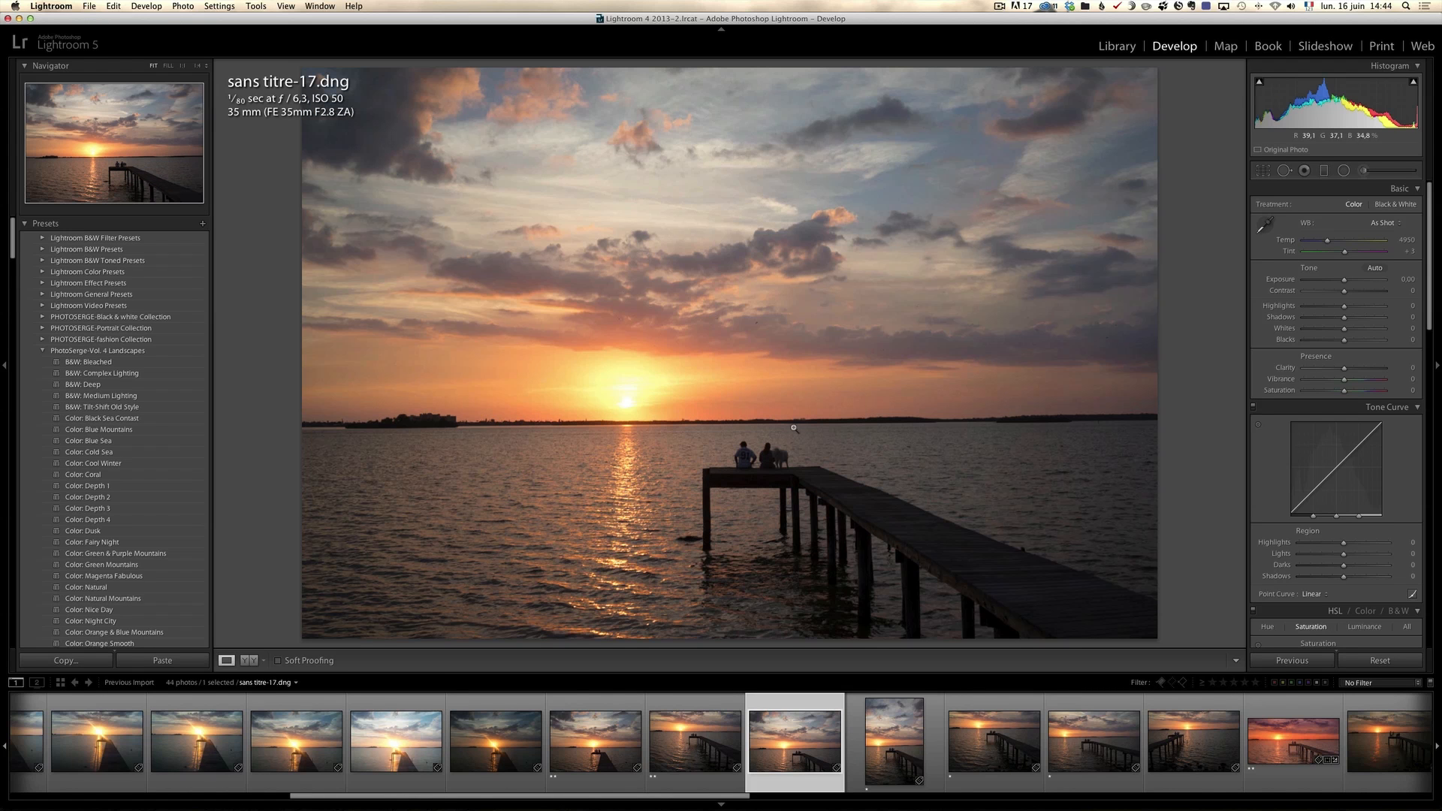
left_click(692, 745)
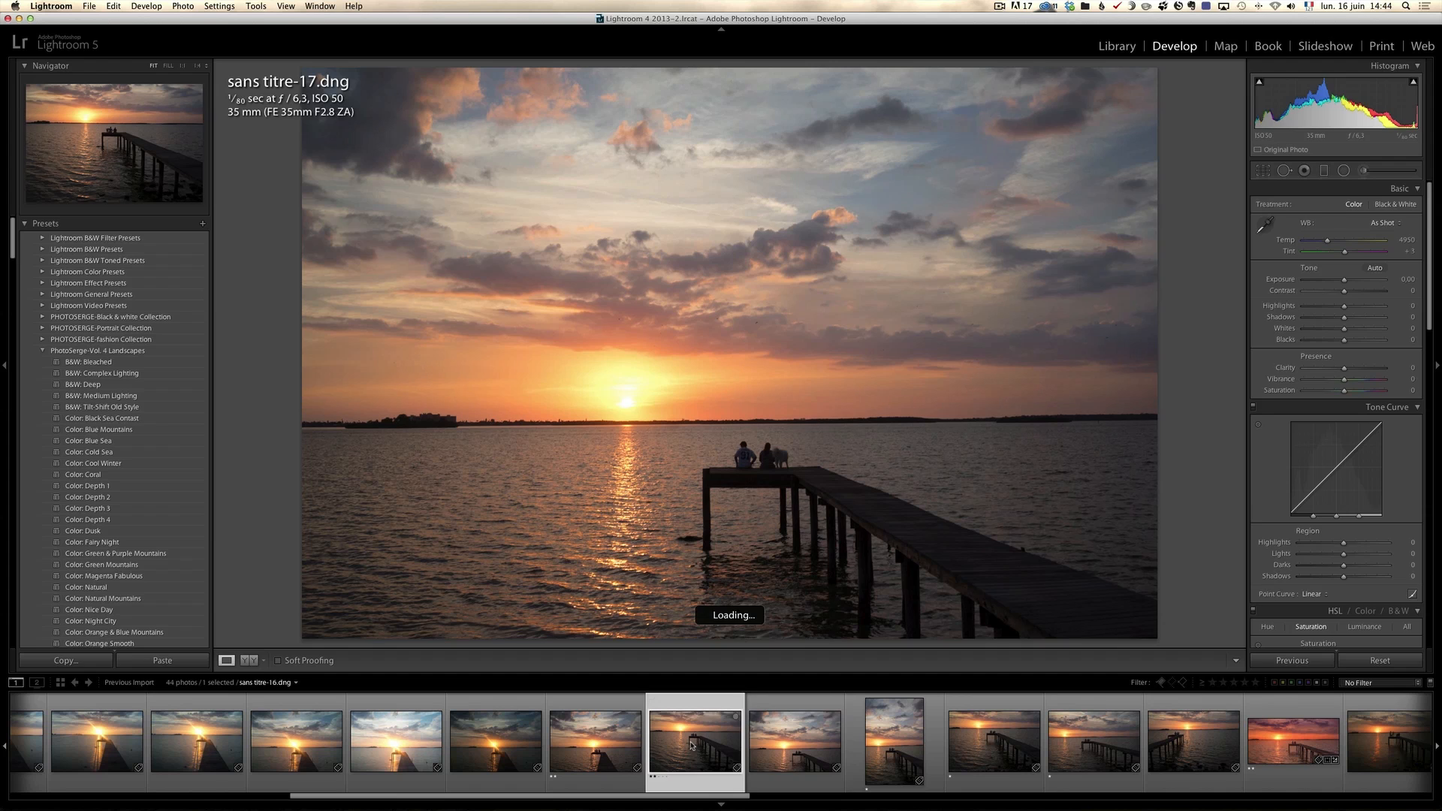
Compare sans titre-17.dng with sans titre-16.dng, check its framing with the crop overlay, and rate sans titre-17.dng two stars
left_click(790, 746)
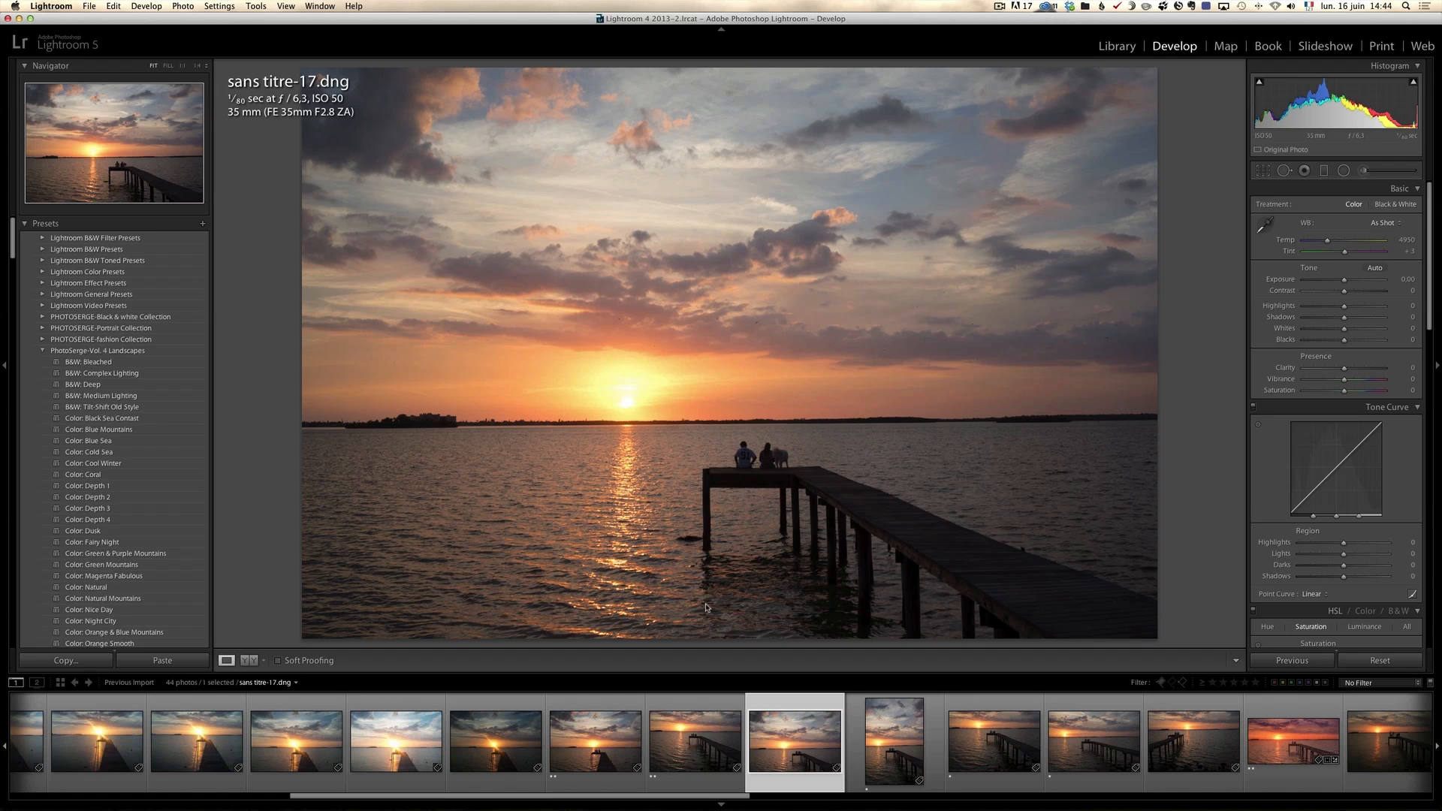
left_click(1265, 171)
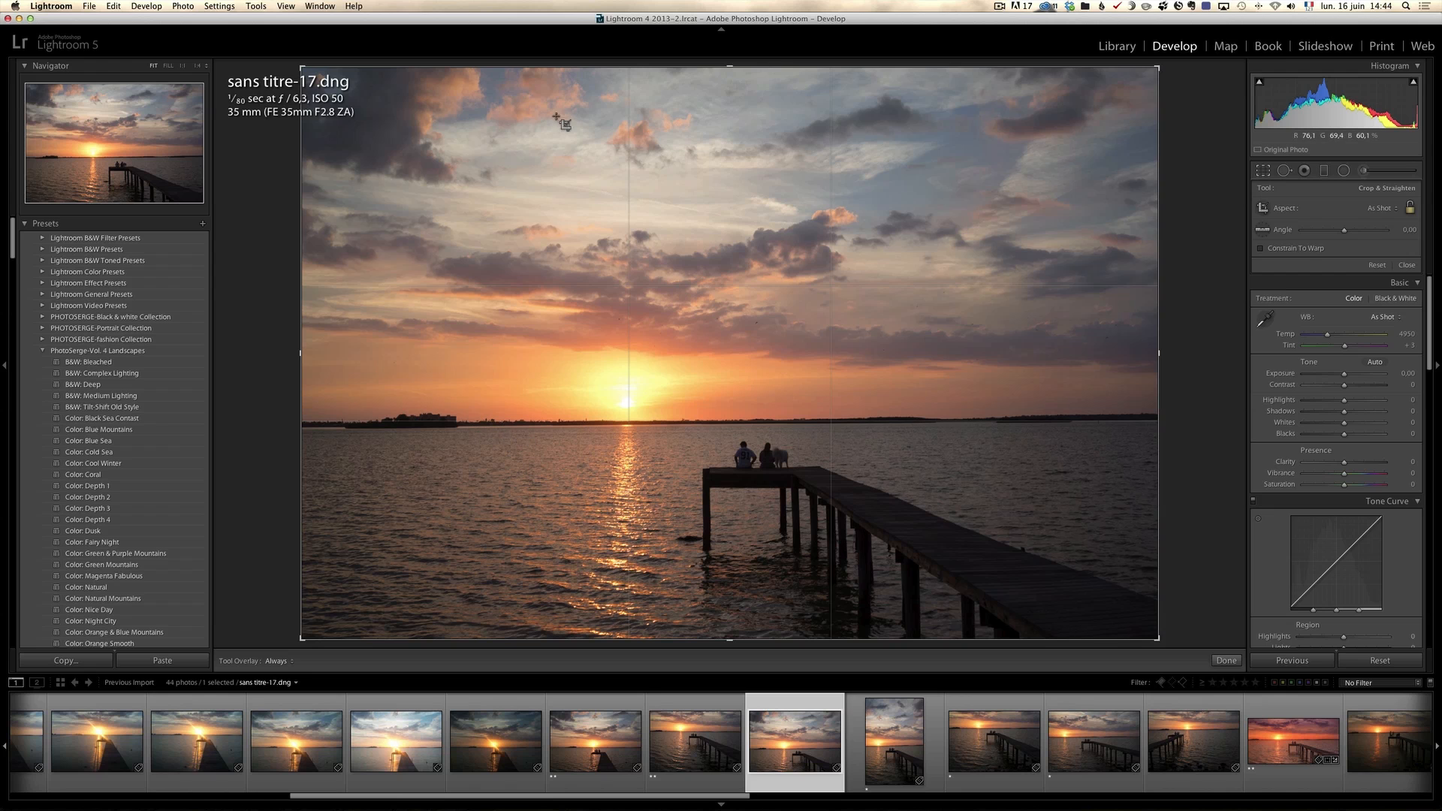
left_click(1407, 265)
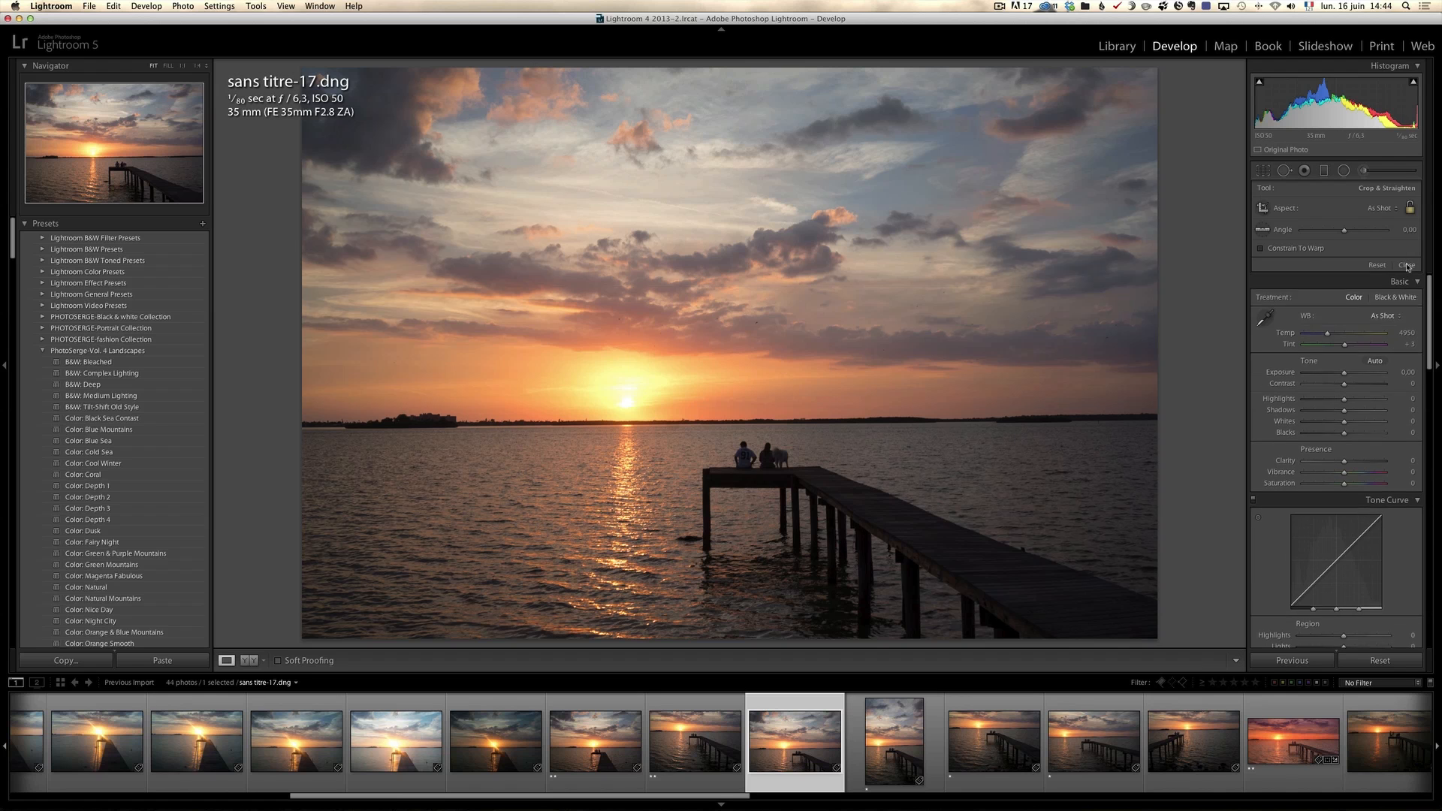
left_click(704, 756)
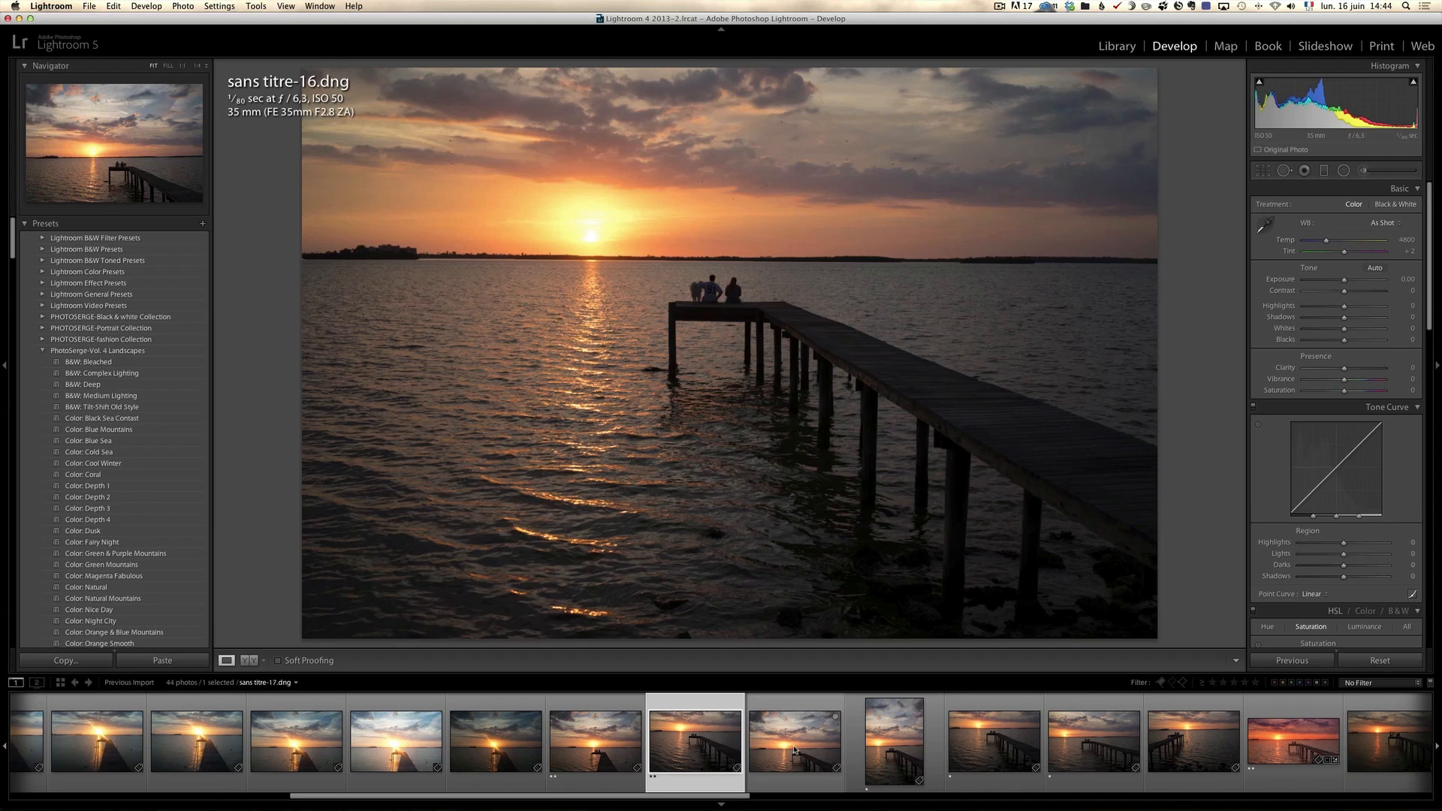
left_click(794, 748)
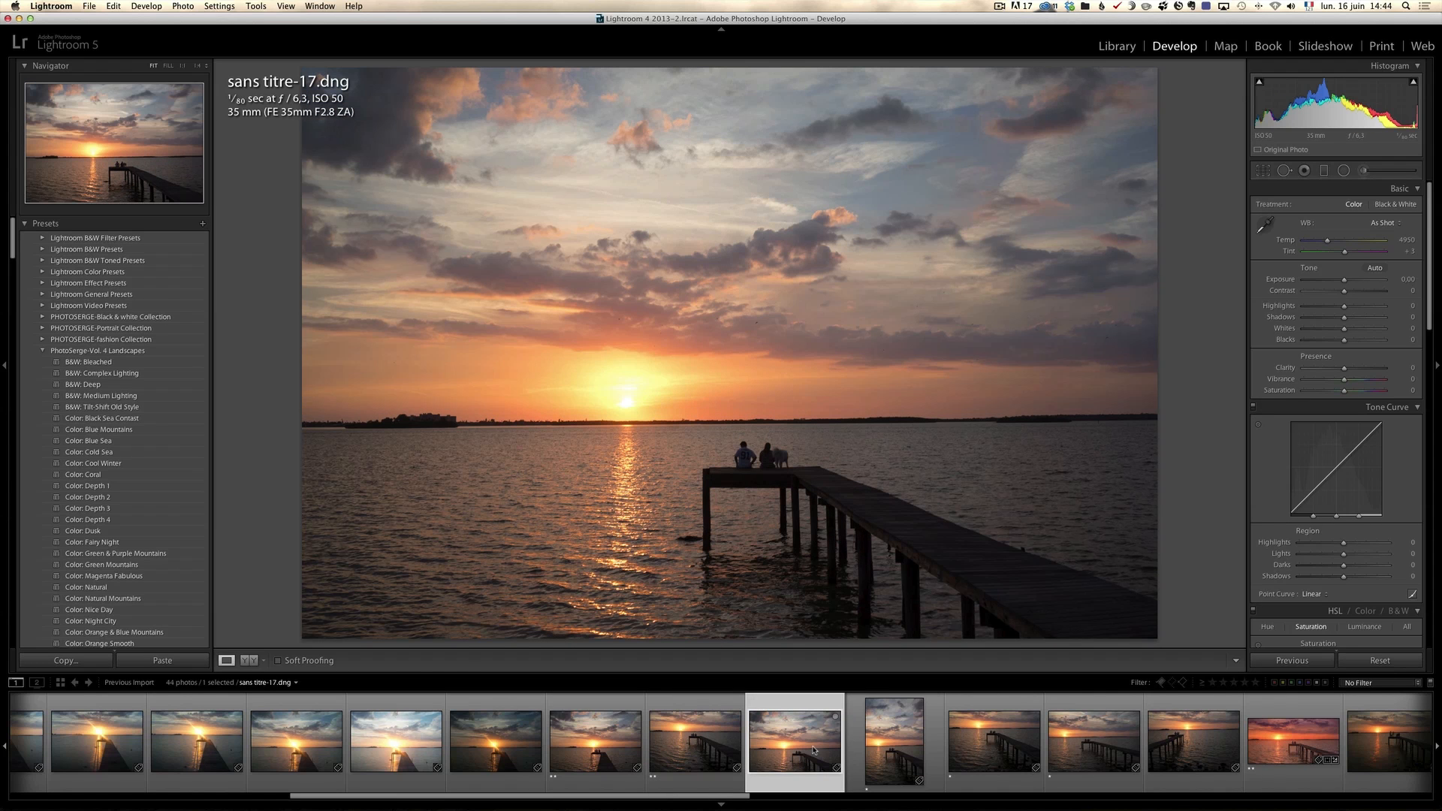
key("2")
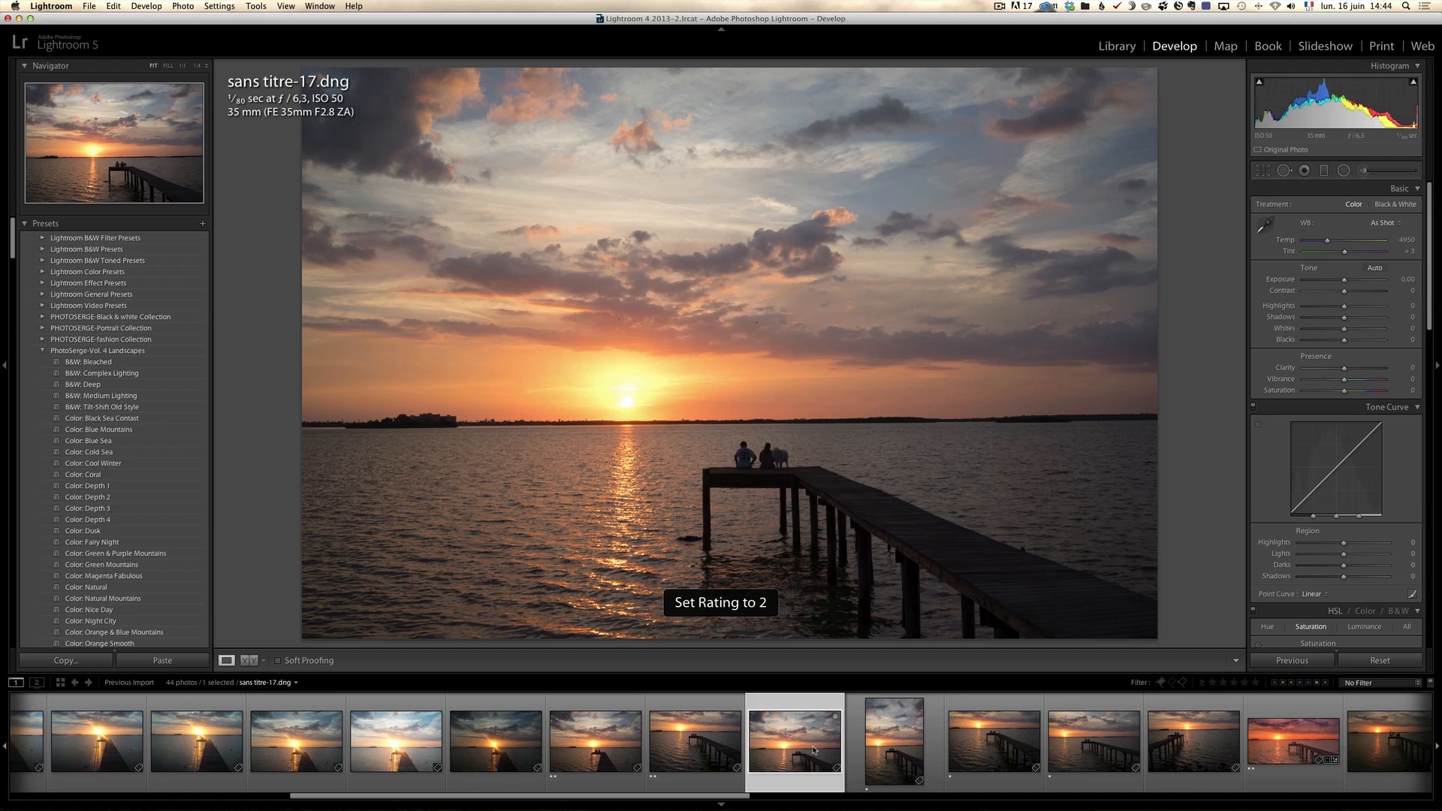
View the vertical shot sans titre-18.dng and compare the pier compositions in sans titre-19.dng and sans titre-20.dng
left_click(893, 738)
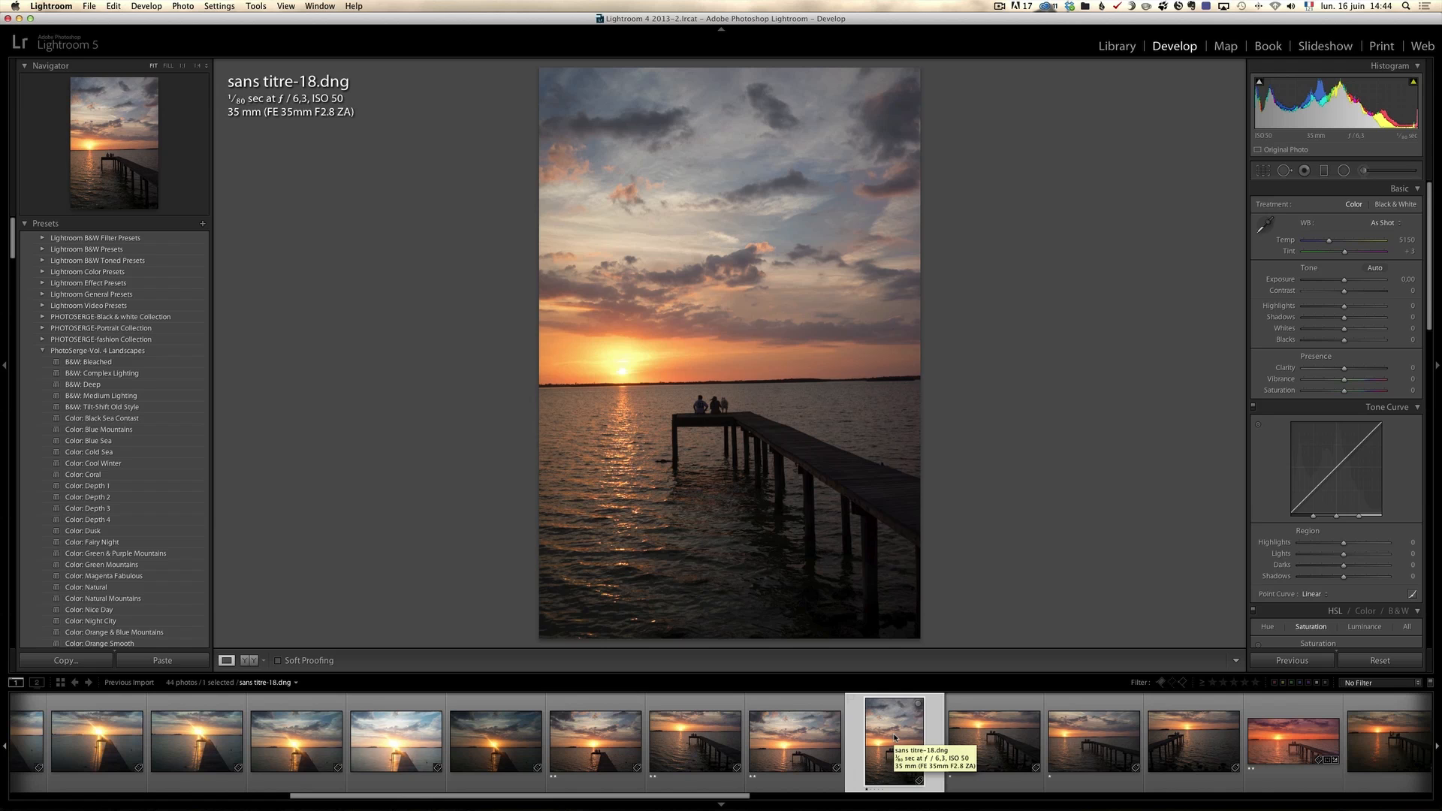
left_click(969, 748)
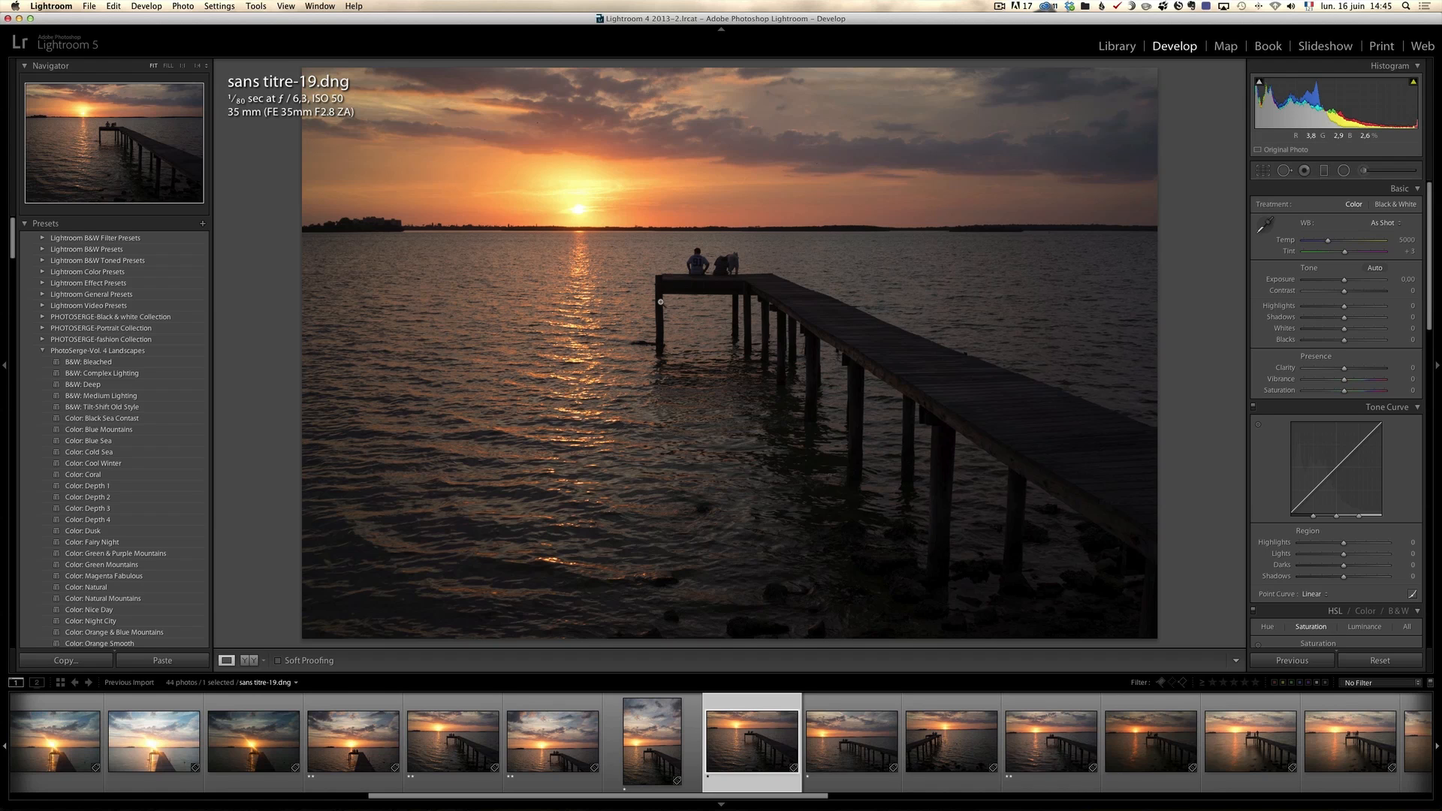
left_click(852, 739)
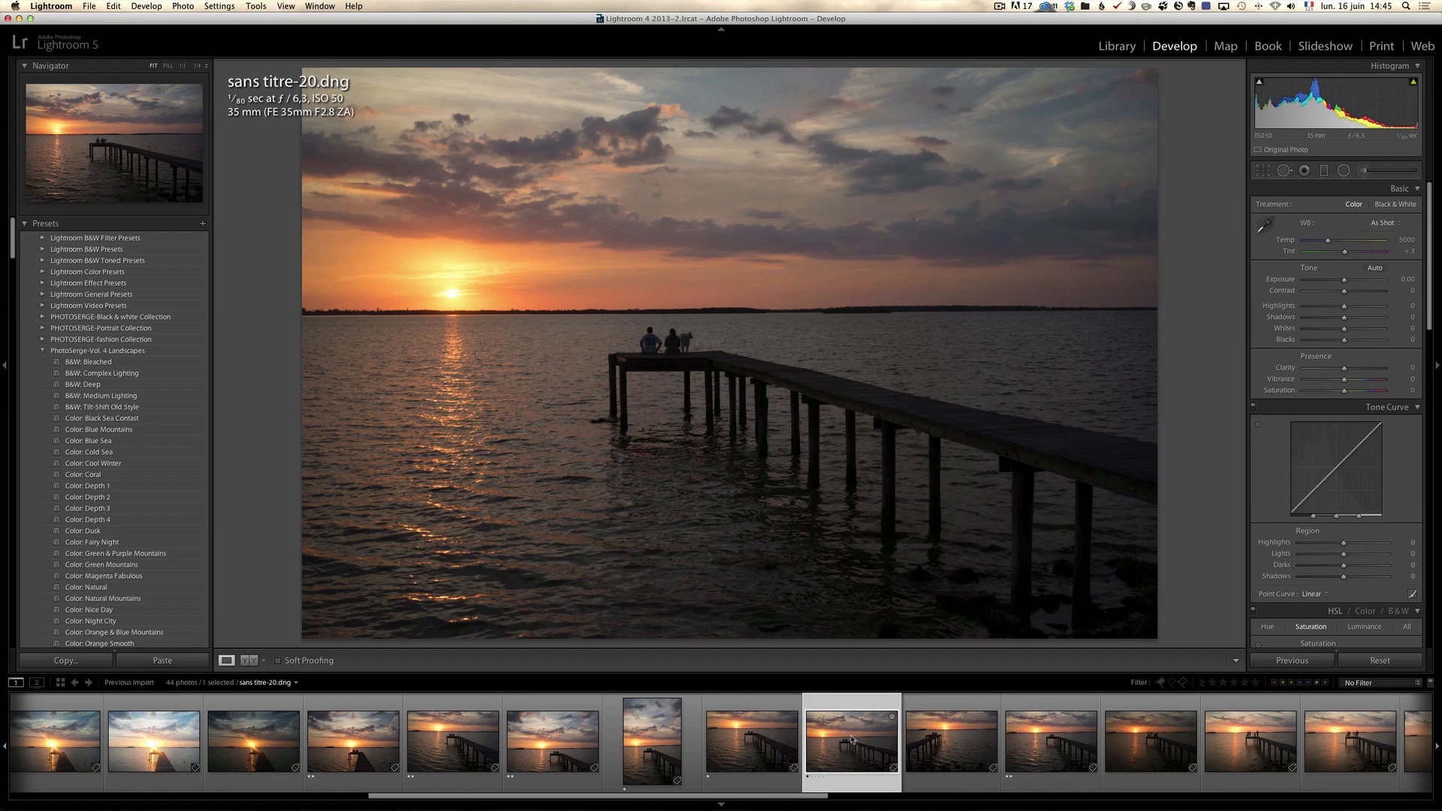
left_click(746, 762)
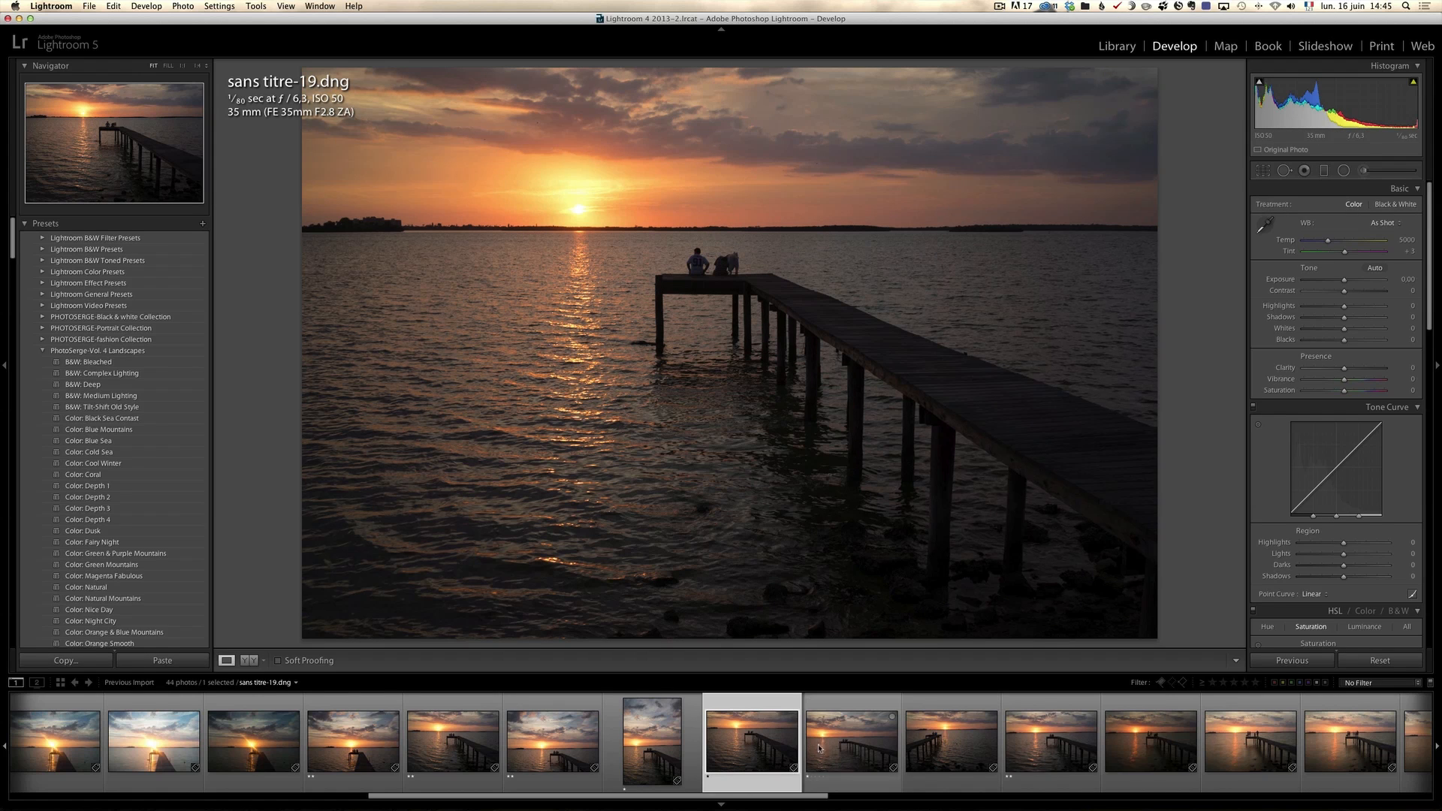
key("Right")
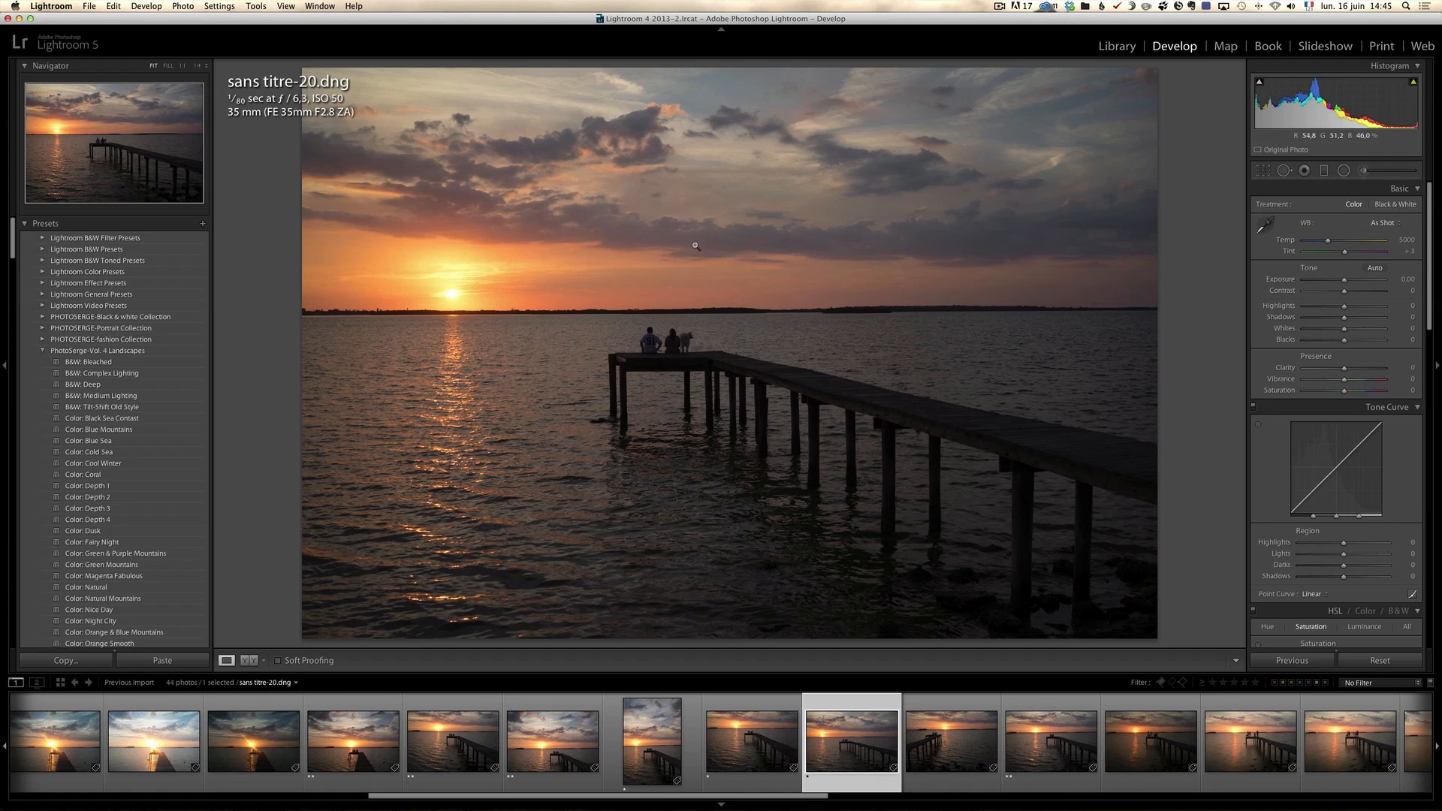
Review sans titre-21.dng and sans titre-22.dng, and rate sans titre-22.dng three stars
left_click(961, 755)
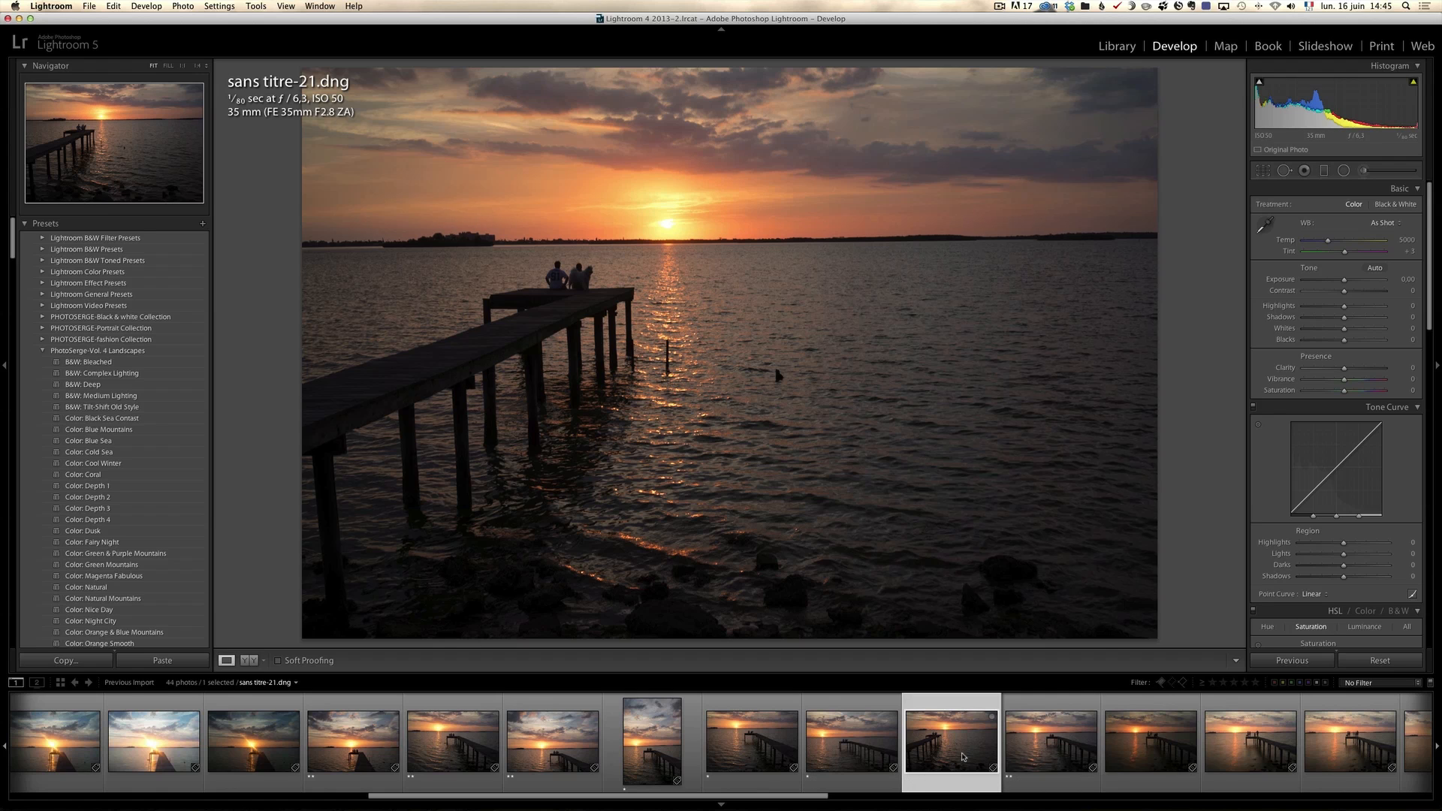
left_click(1048, 764)
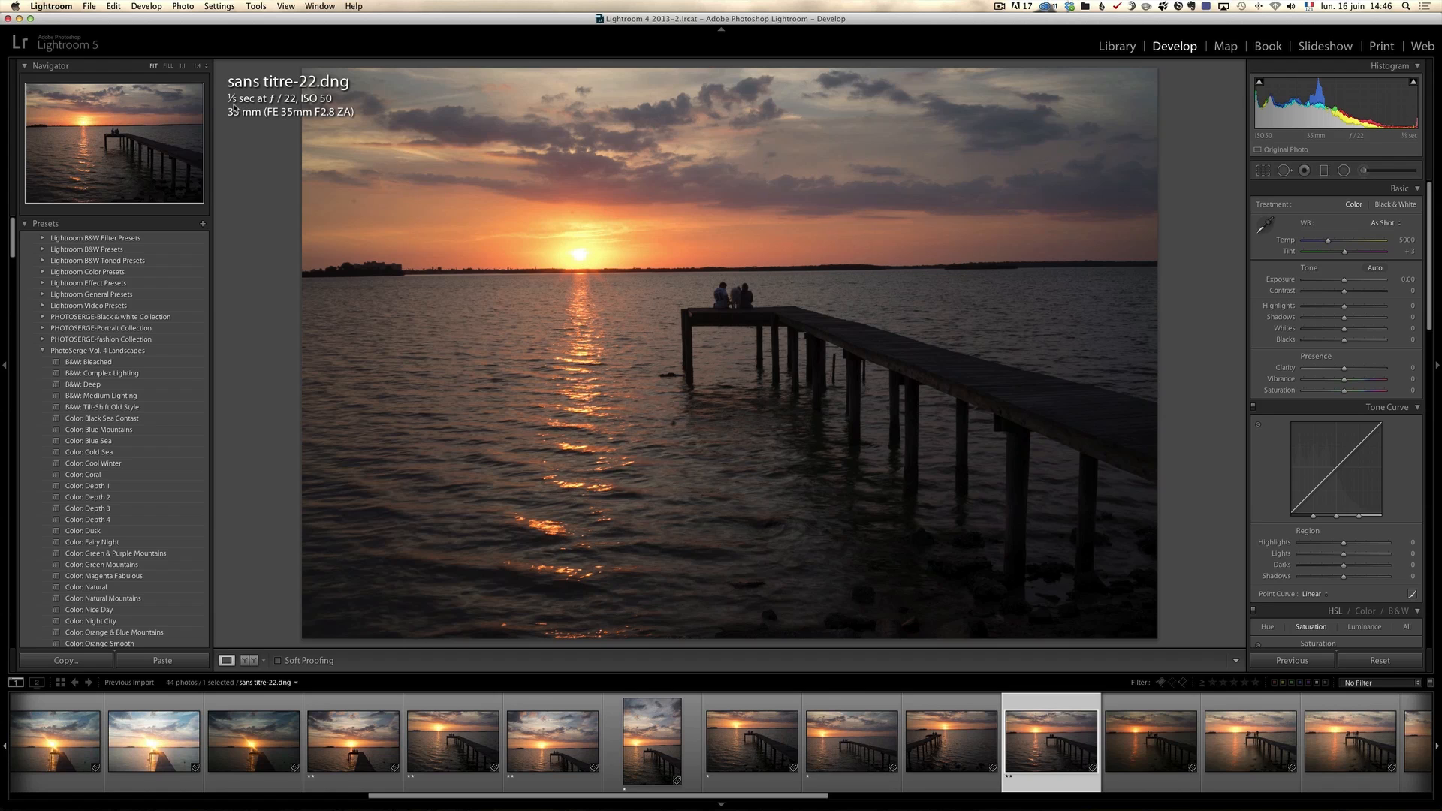
left_click(543, 352)
left_click(751, 388)
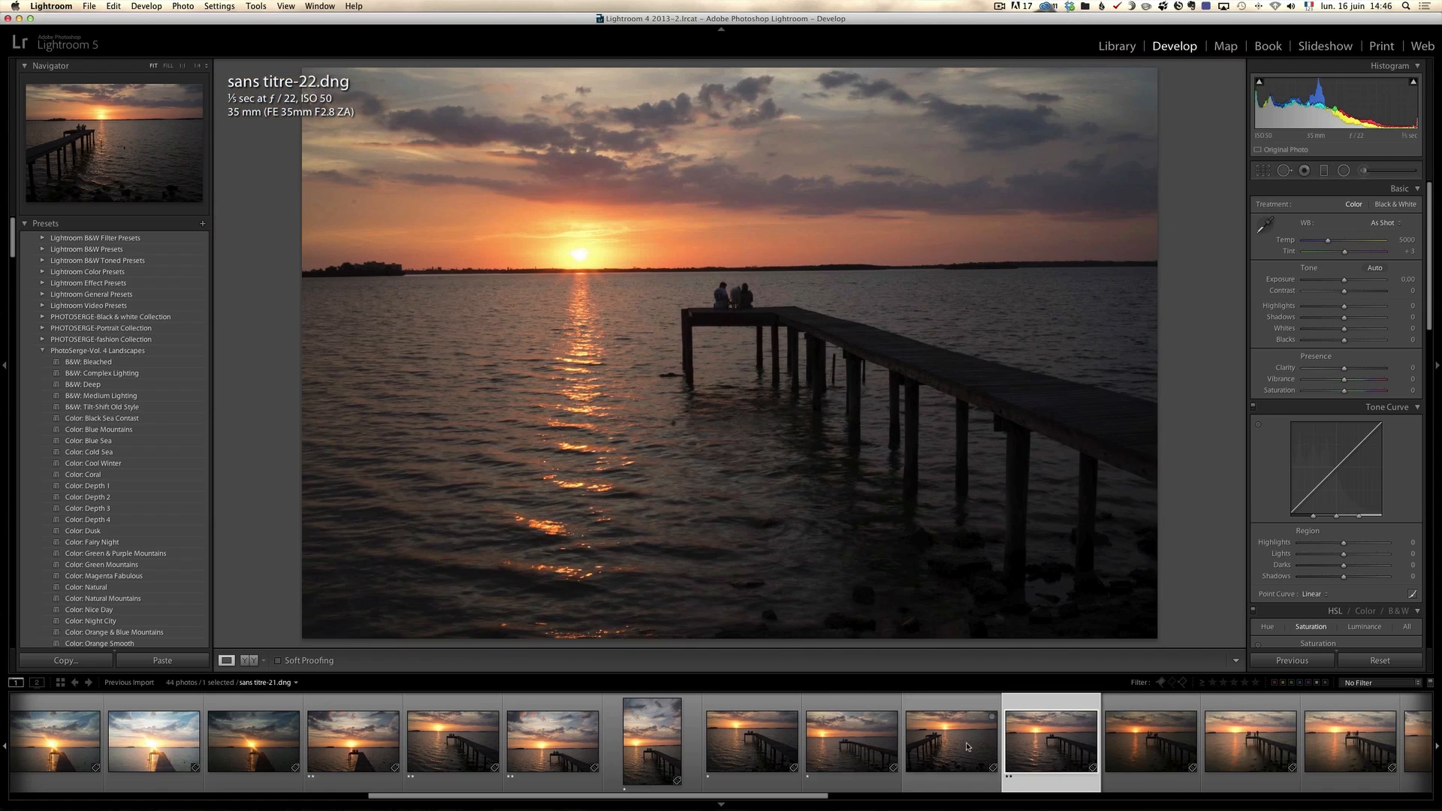
scroll(967, 746, "right", 1)
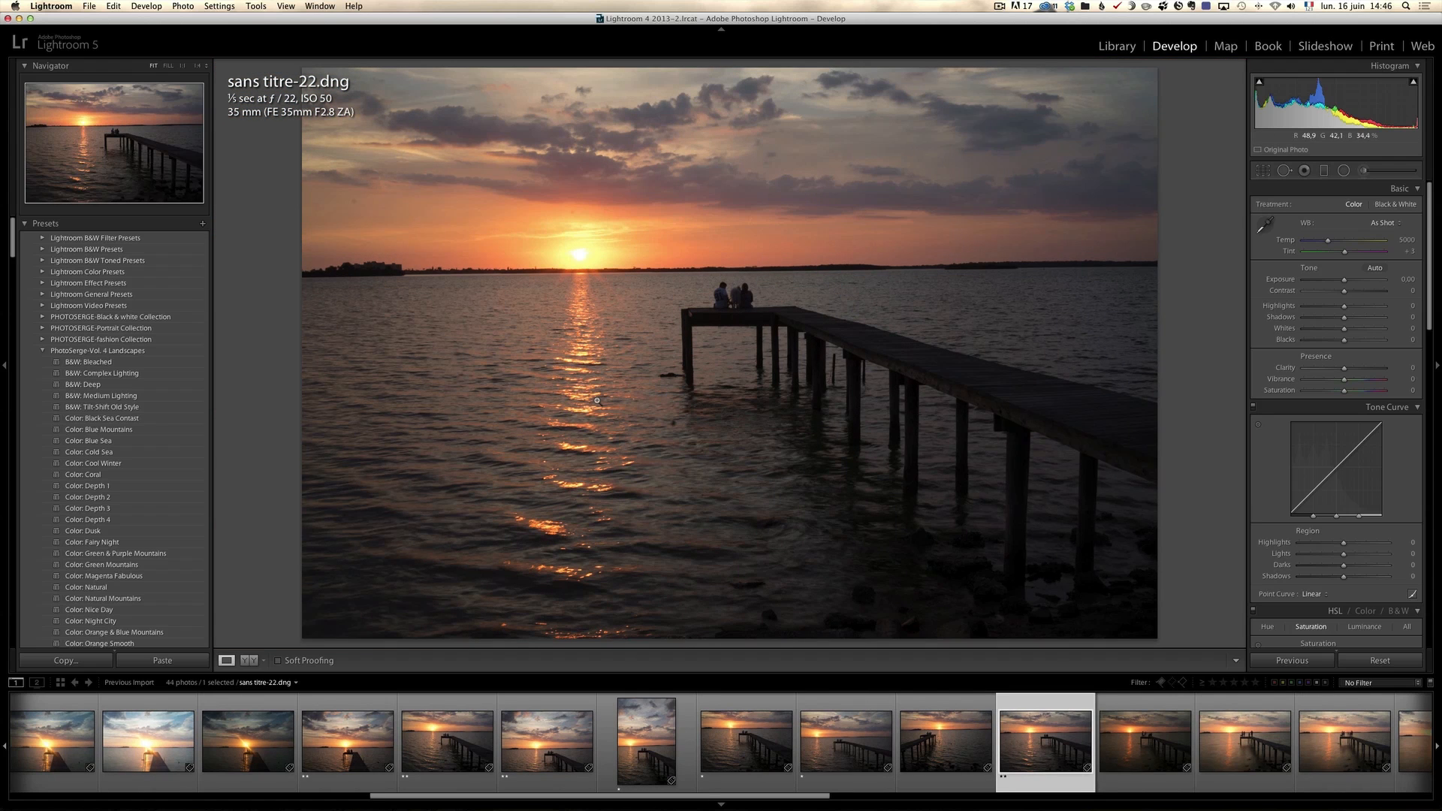
key("2")
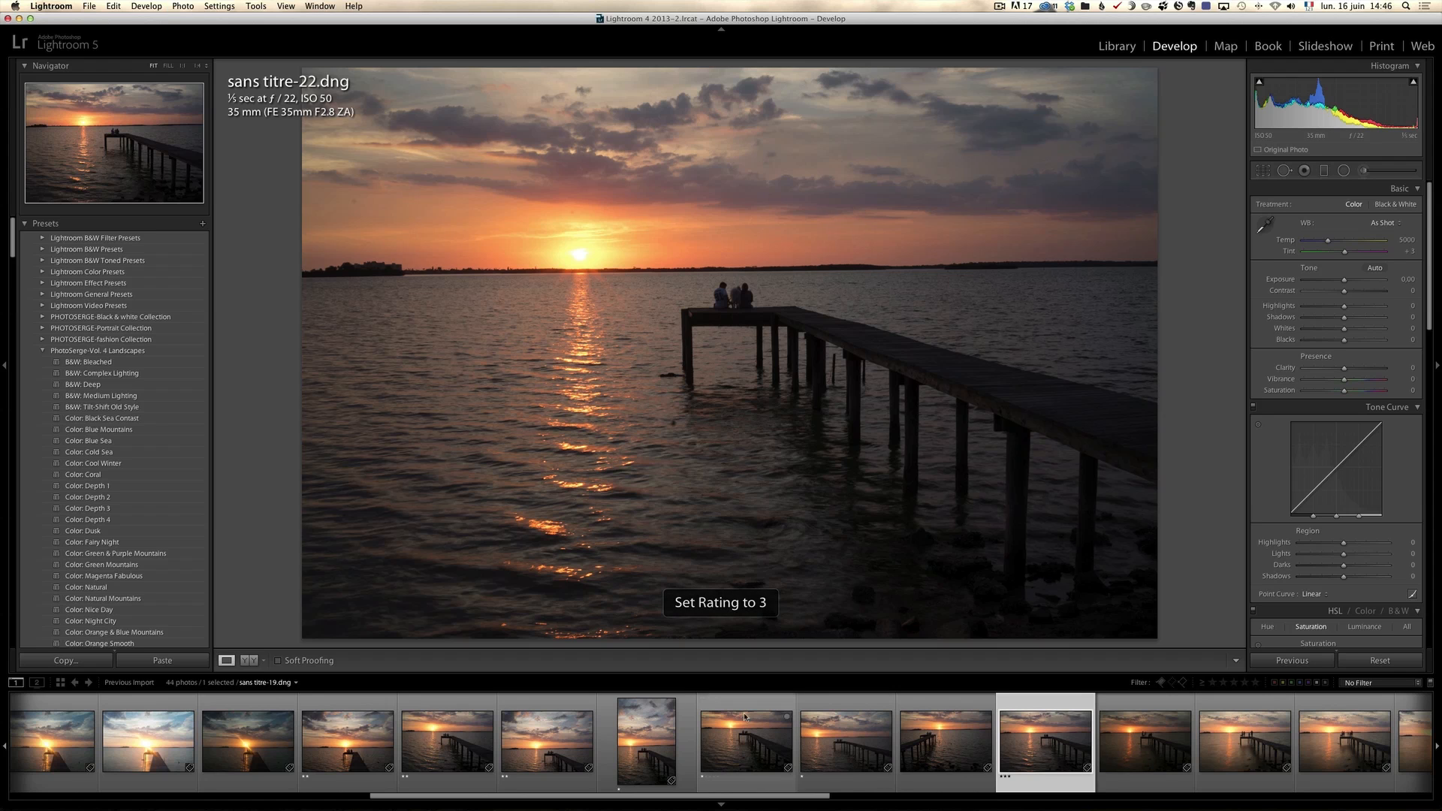
Examine the people on the pier in the slower exposures sans titre-23.dng through sans titre-25.dng
left_click_drag(799, 798, 899, 802)
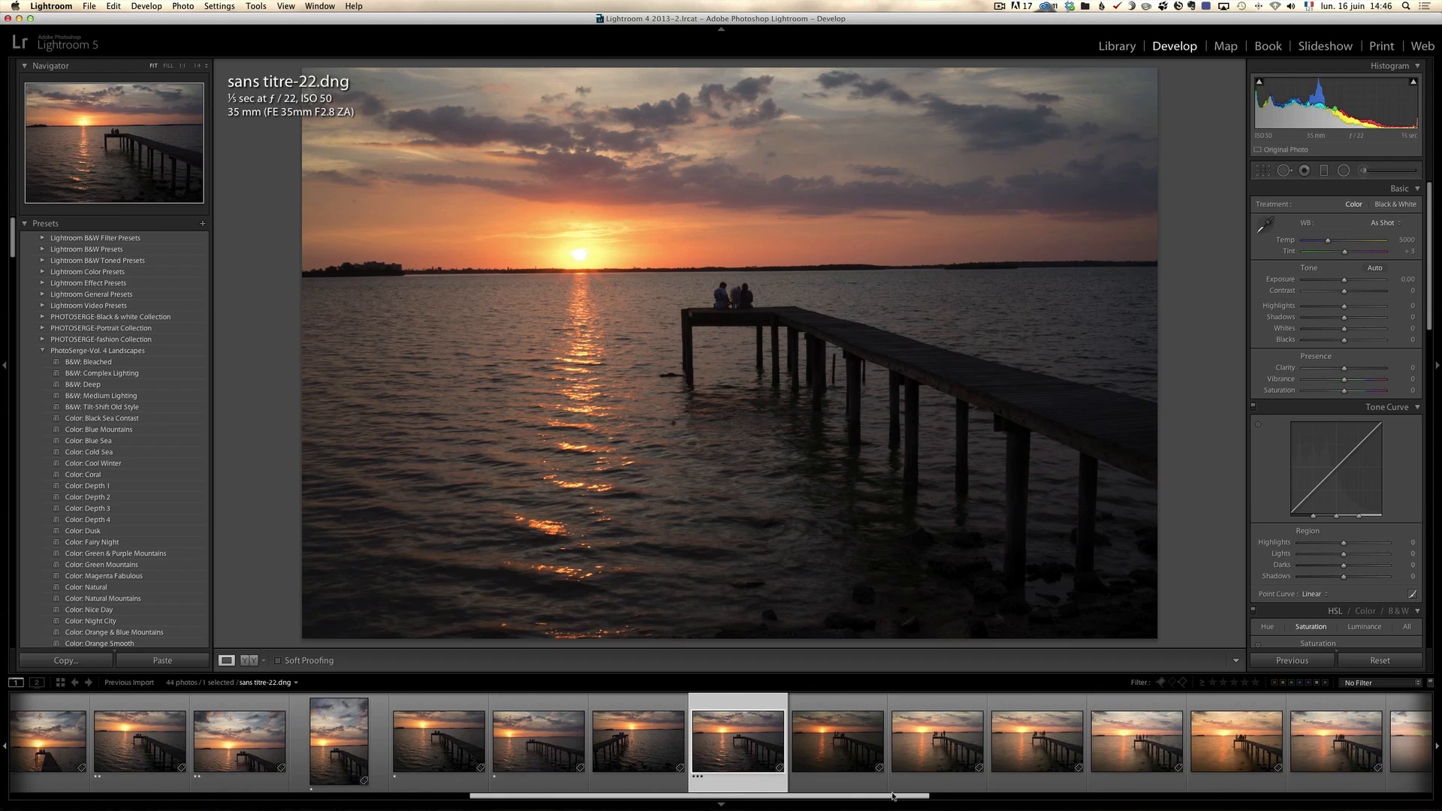
left_click(835, 764)
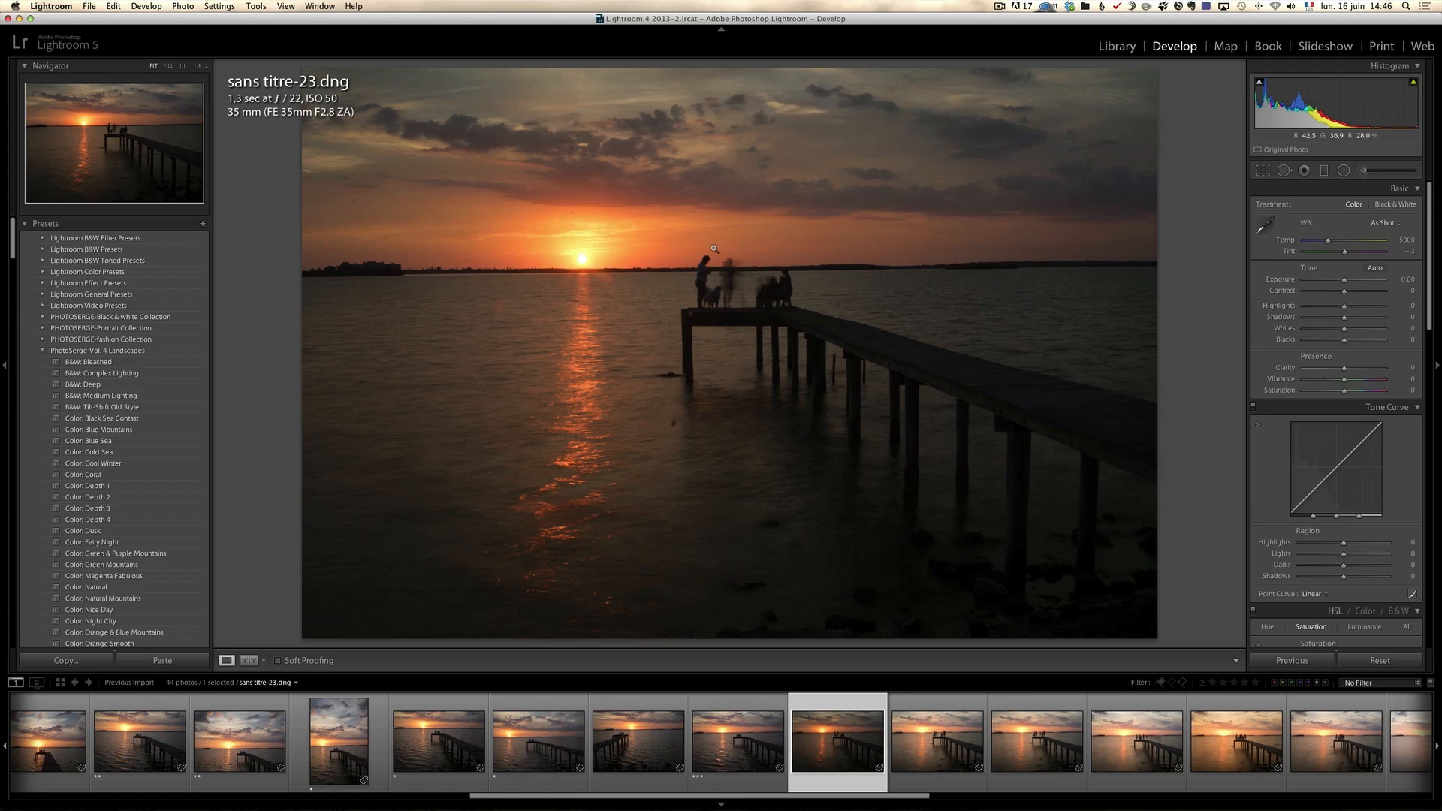
left_click(948, 758)
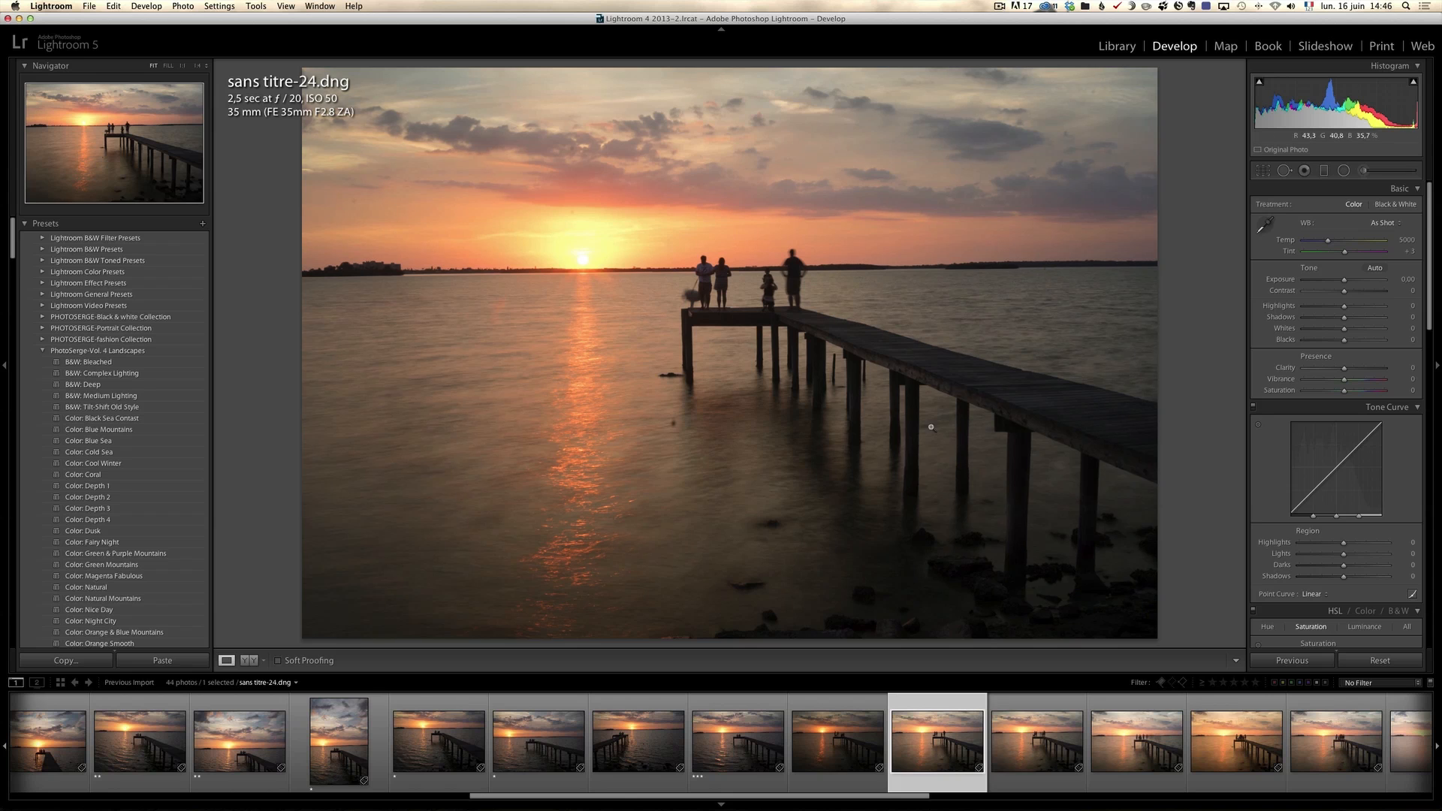
left_click(1035, 761)
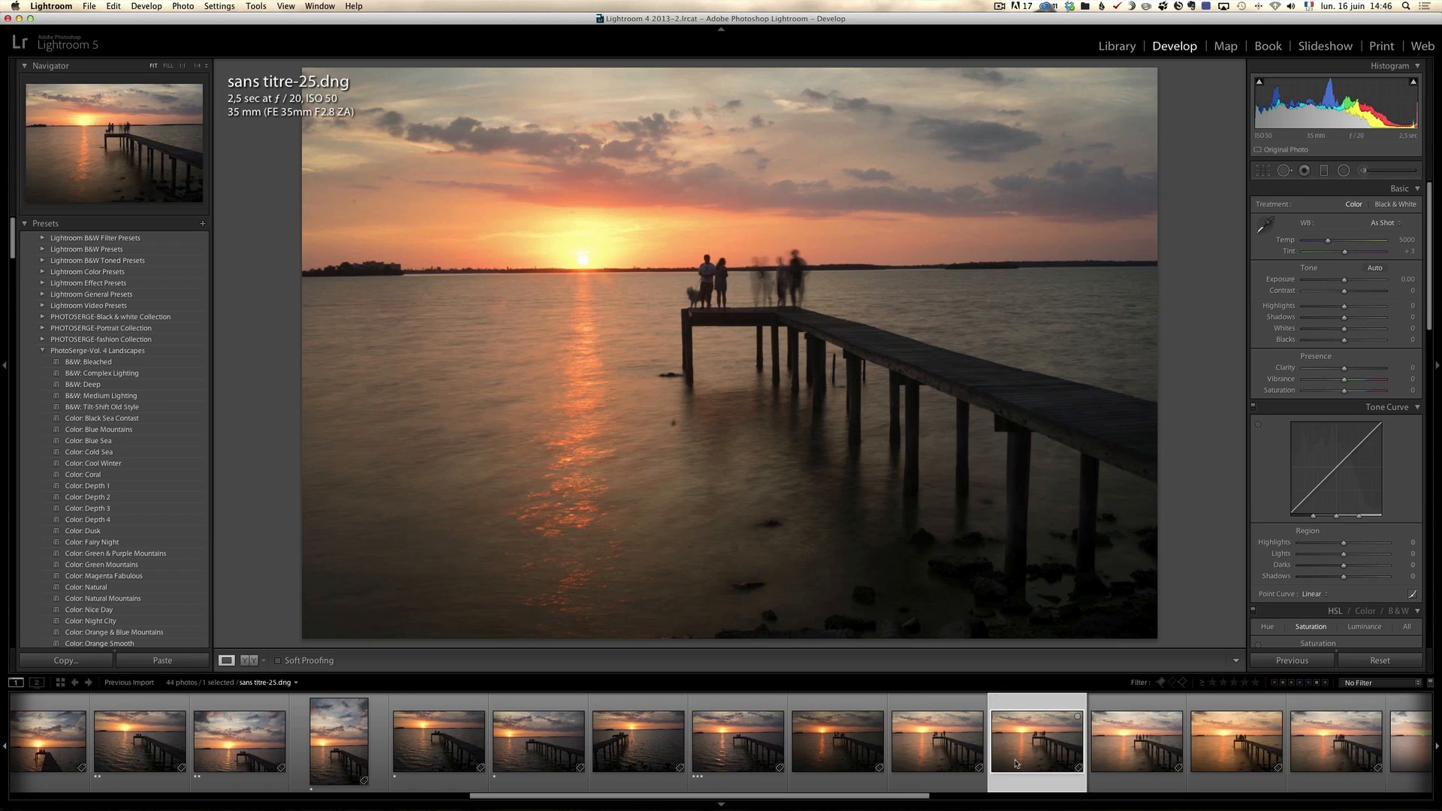
Review the long exposures sans titre-29.dng, sans titre-30.dng and sans titre-32.dng, and rate sans titre-32.dng two stars
left_click_drag(889, 797, 1091, 797)
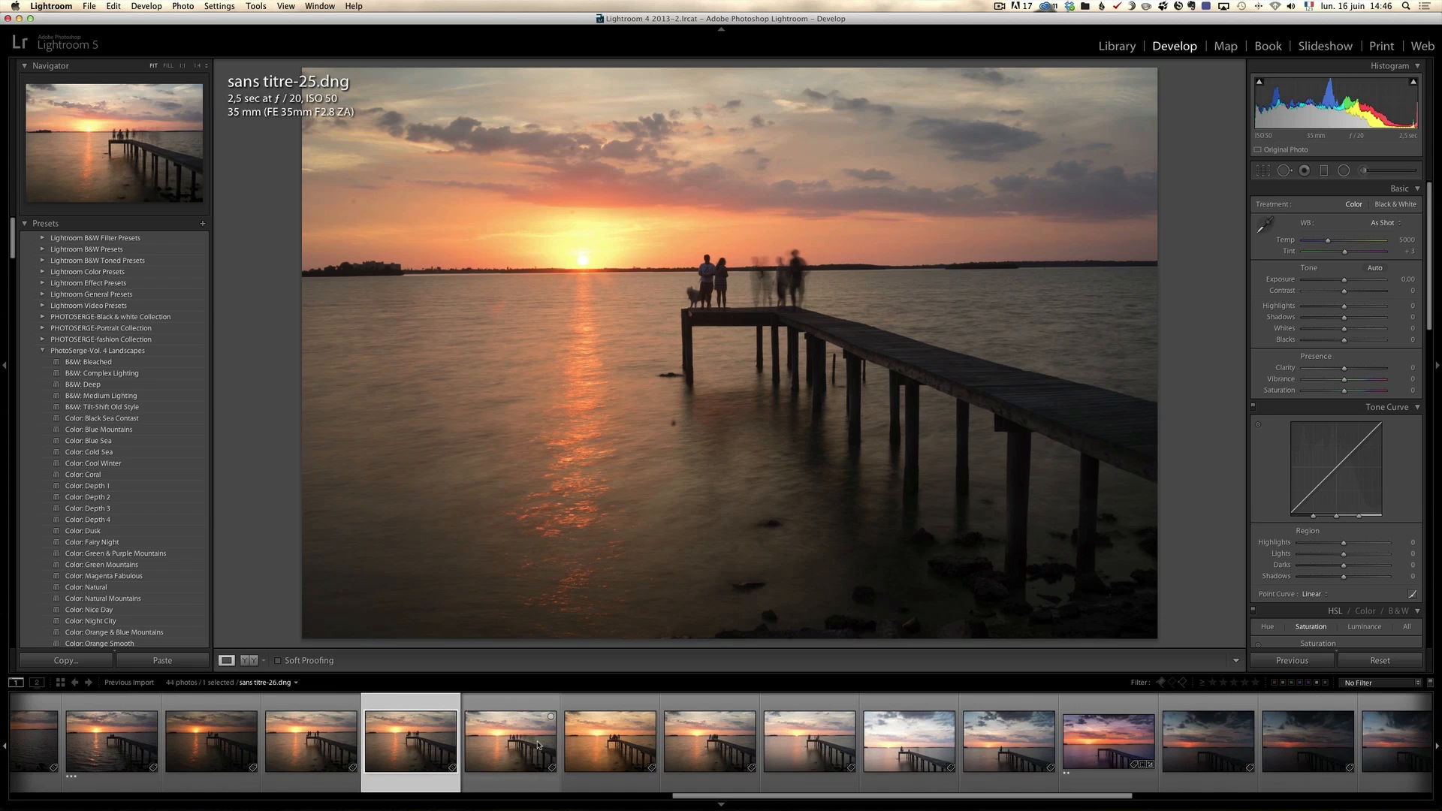
left_click(823, 747)
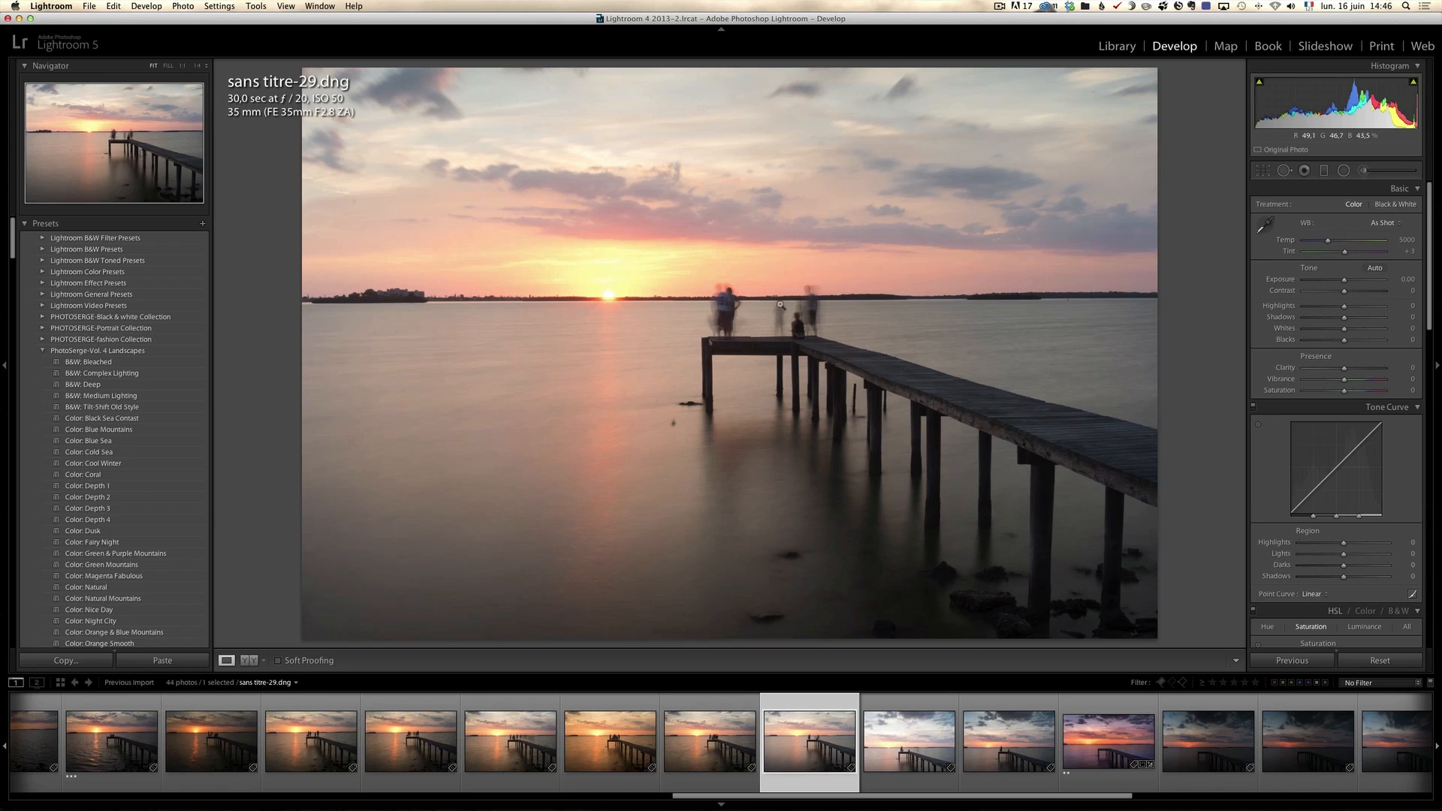
left_click(907, 756)
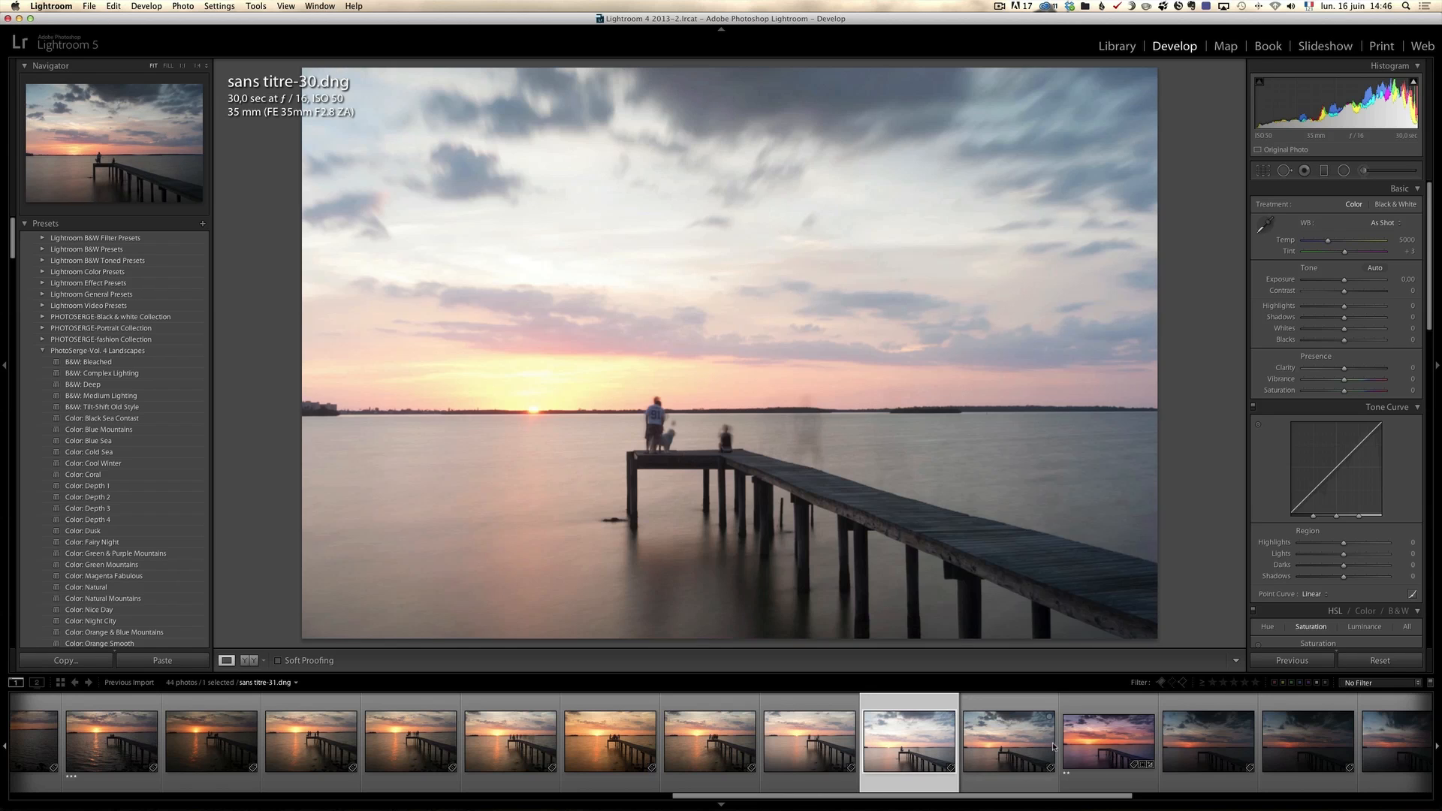
left_click(1108, 742)
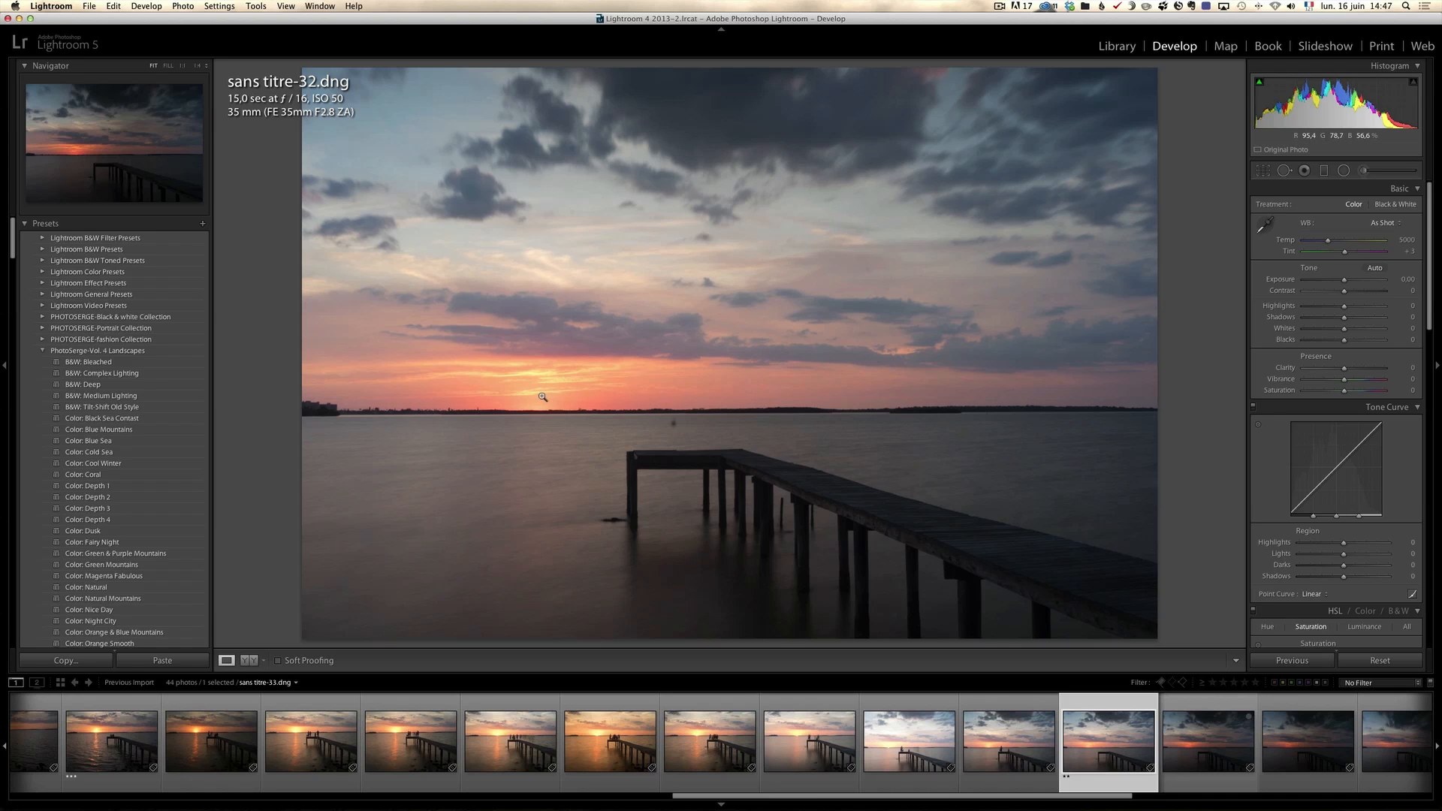
key("2")
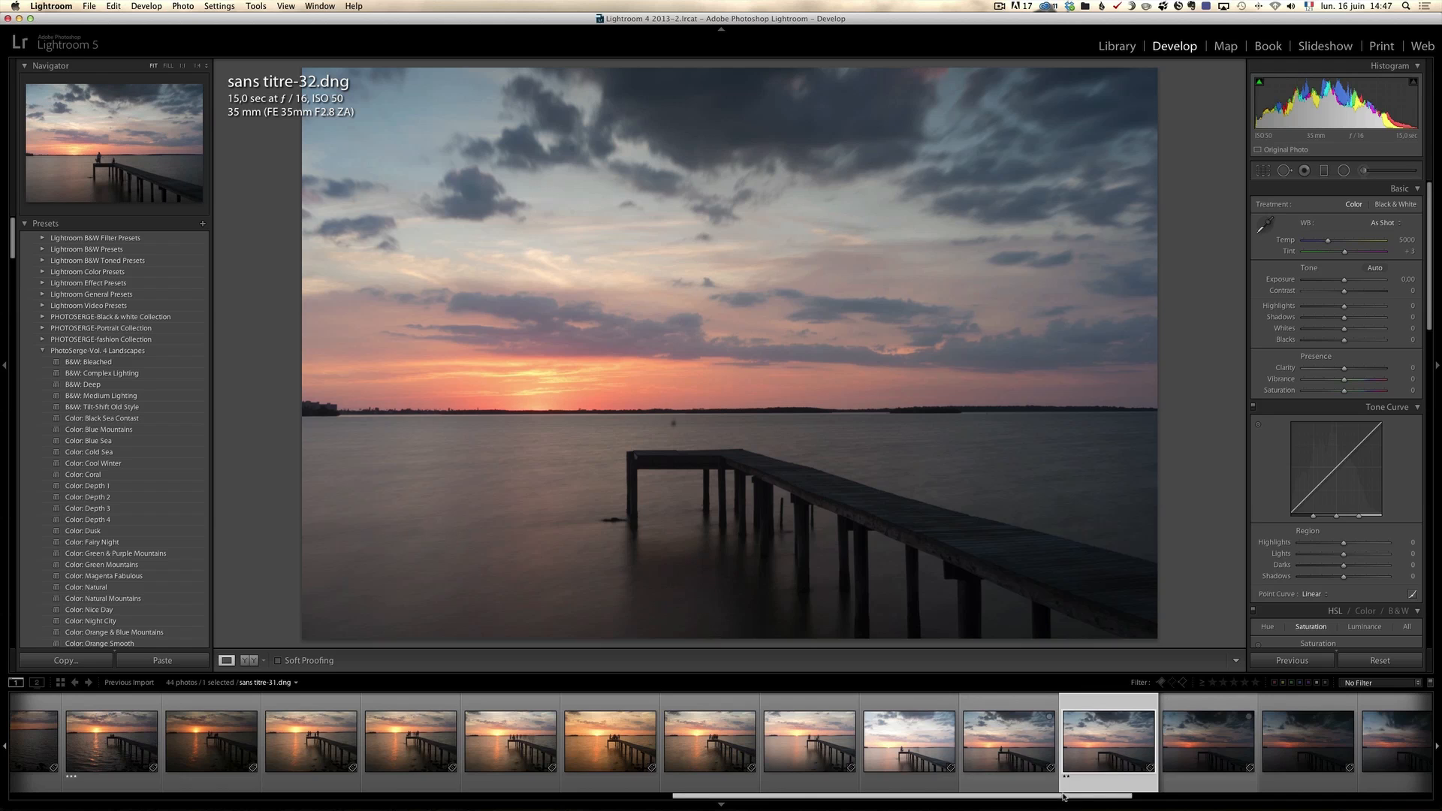
View the dark long exposures of the empty pier from sans titre-33.dng to sans titre-36.dng
scroll(1062, 797, "right", 6)
left_click(560, 768)
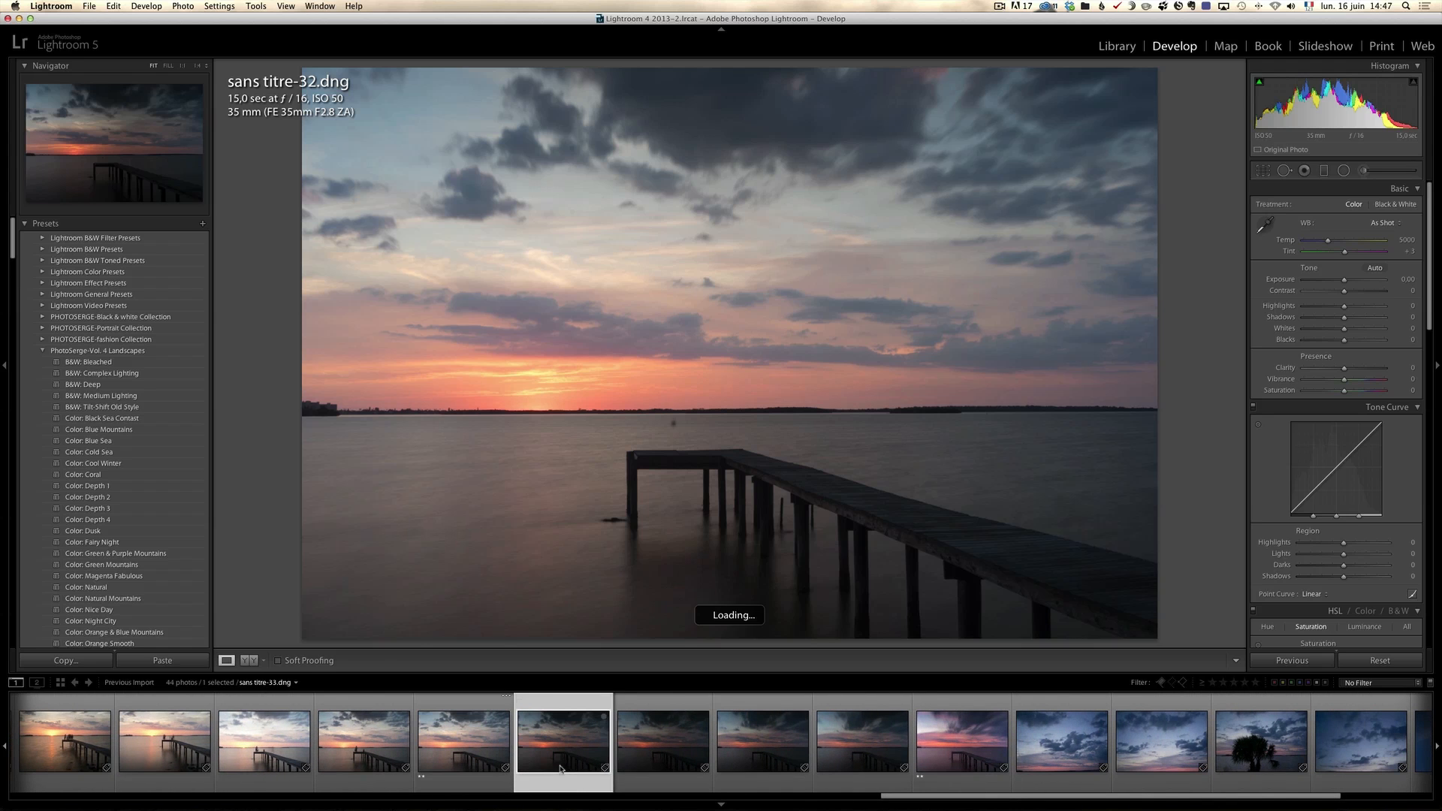
left_click(676, 760)
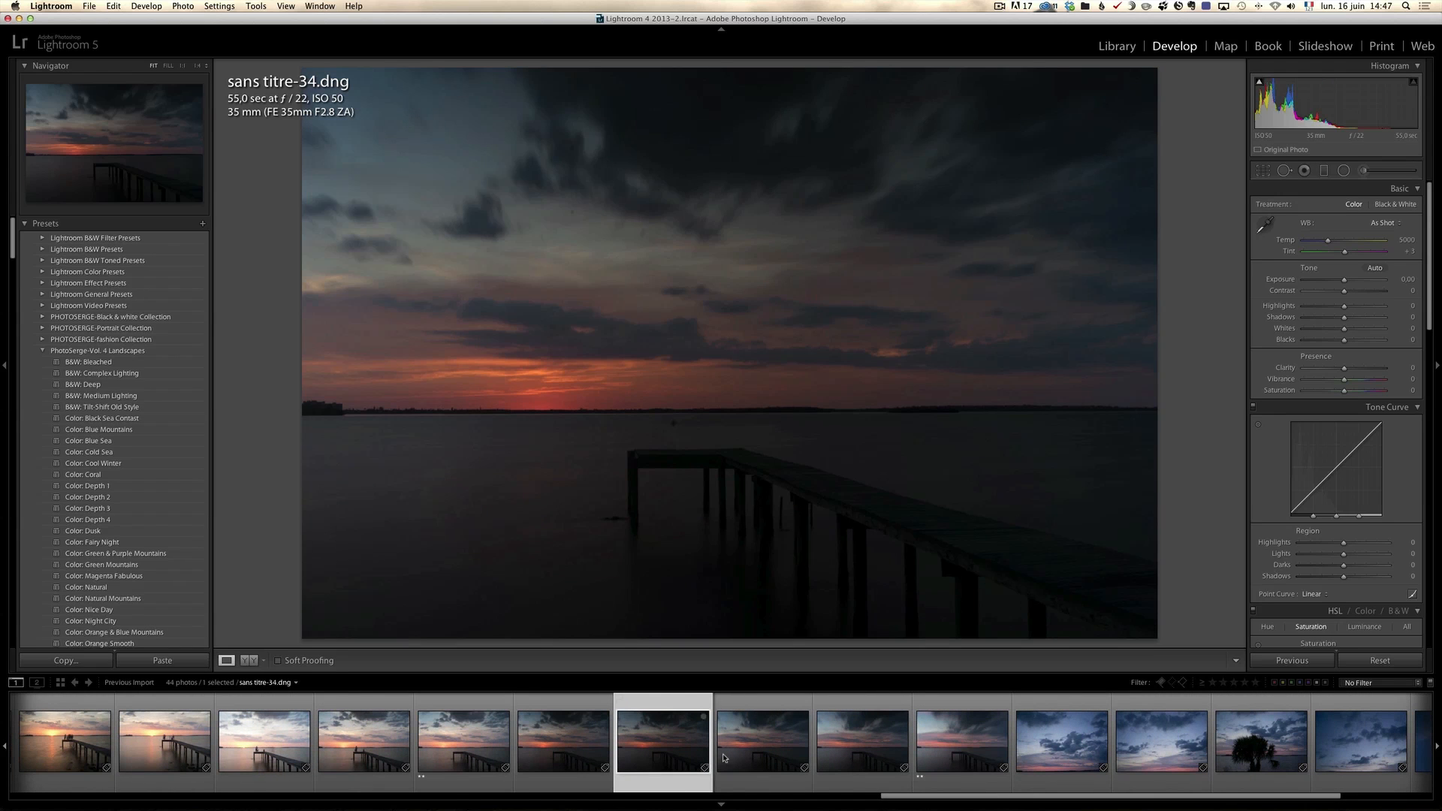
left_click(741, 755)
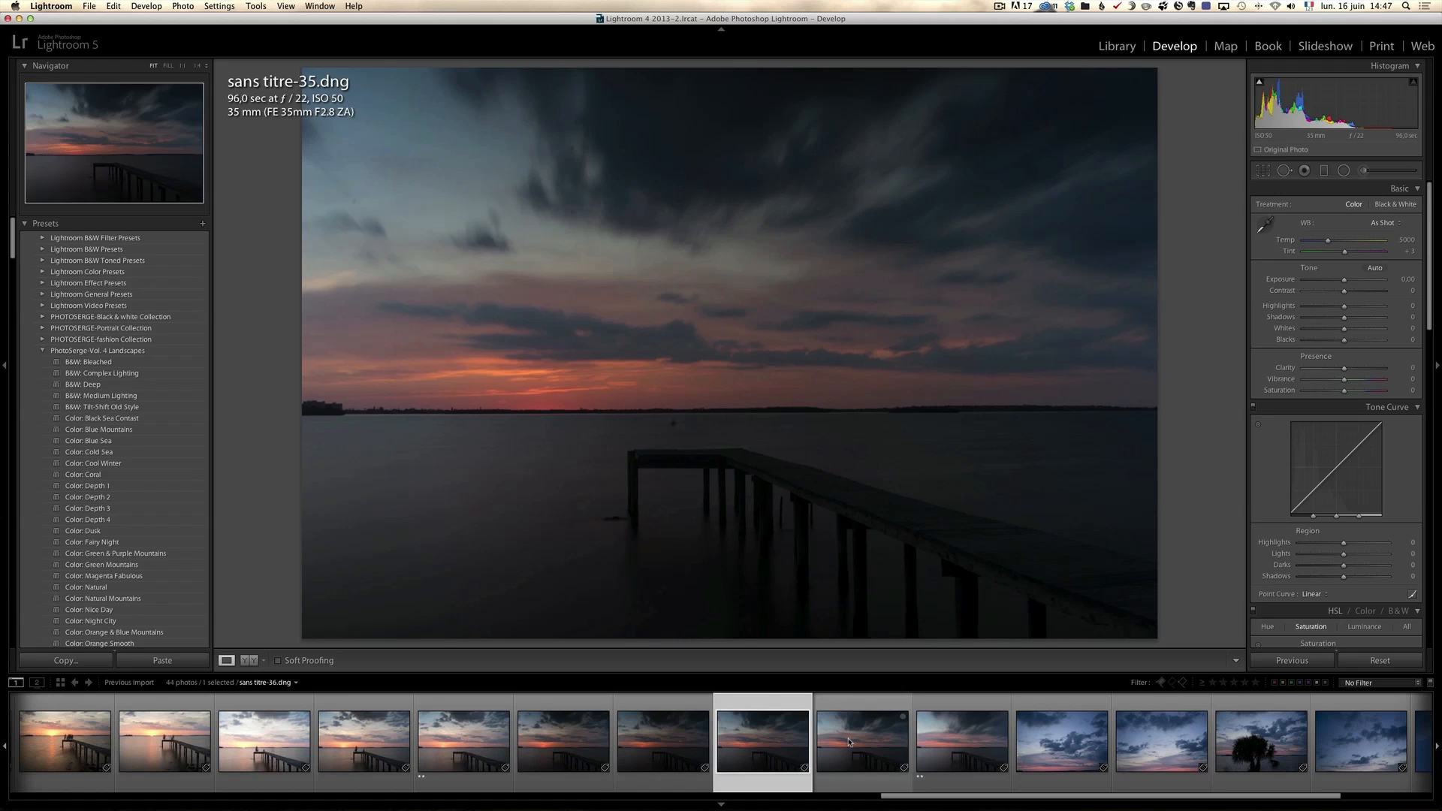
left_click(849, 742)
Raise the exposure of sans titre-37.dng to +0.45 and rate the photo two stars
left_click(961, 743)
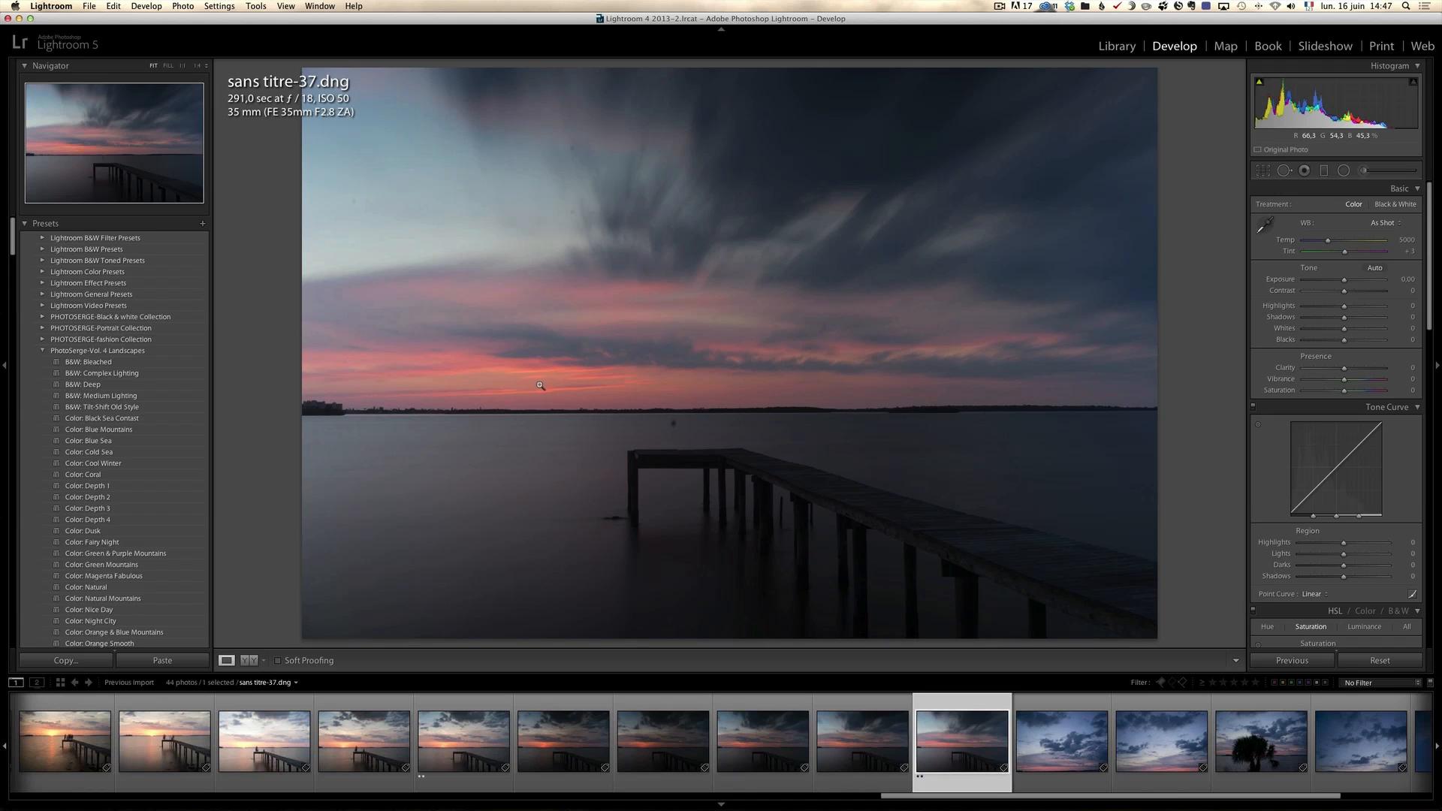
left_click_drag(1343, 280, 1347, 282)
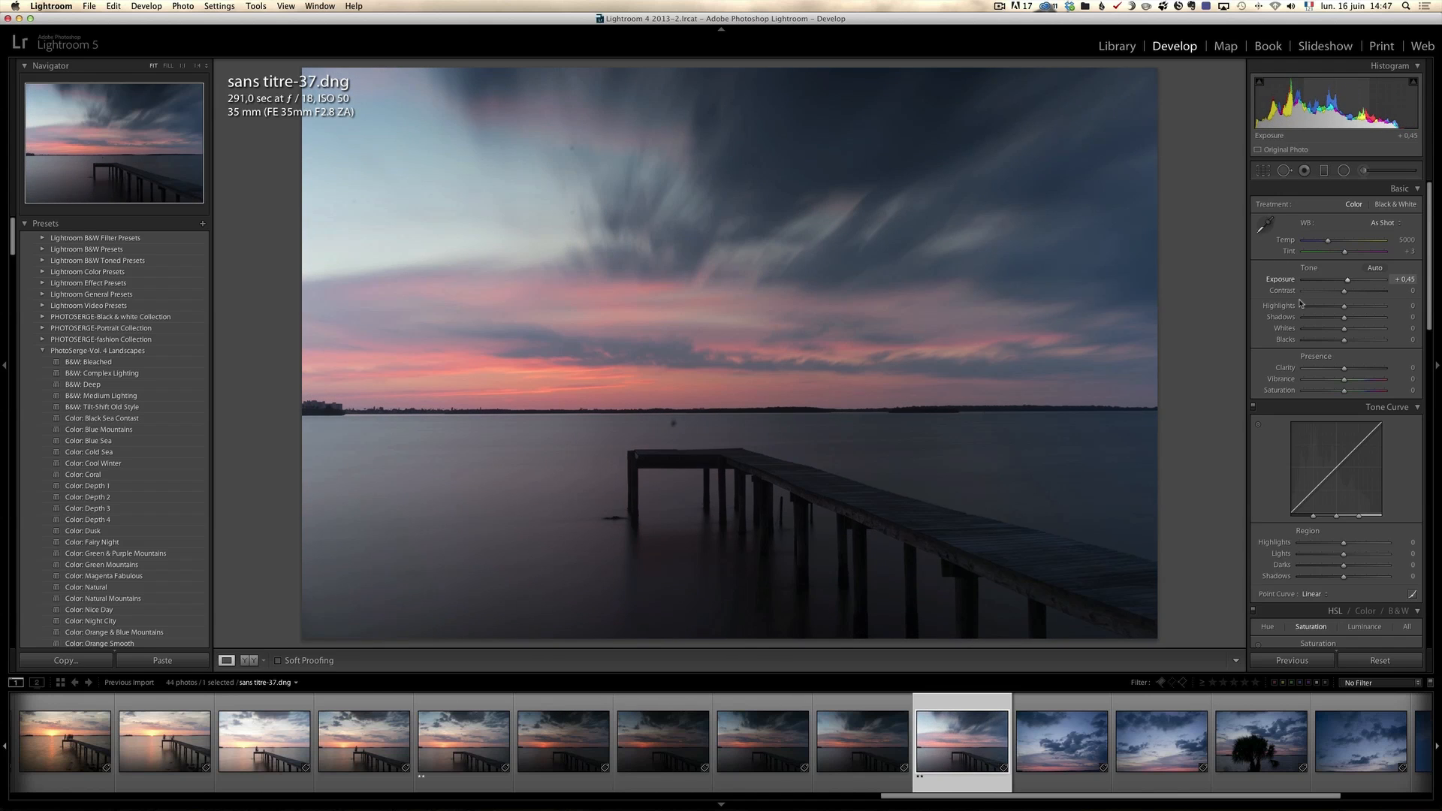
key("2")
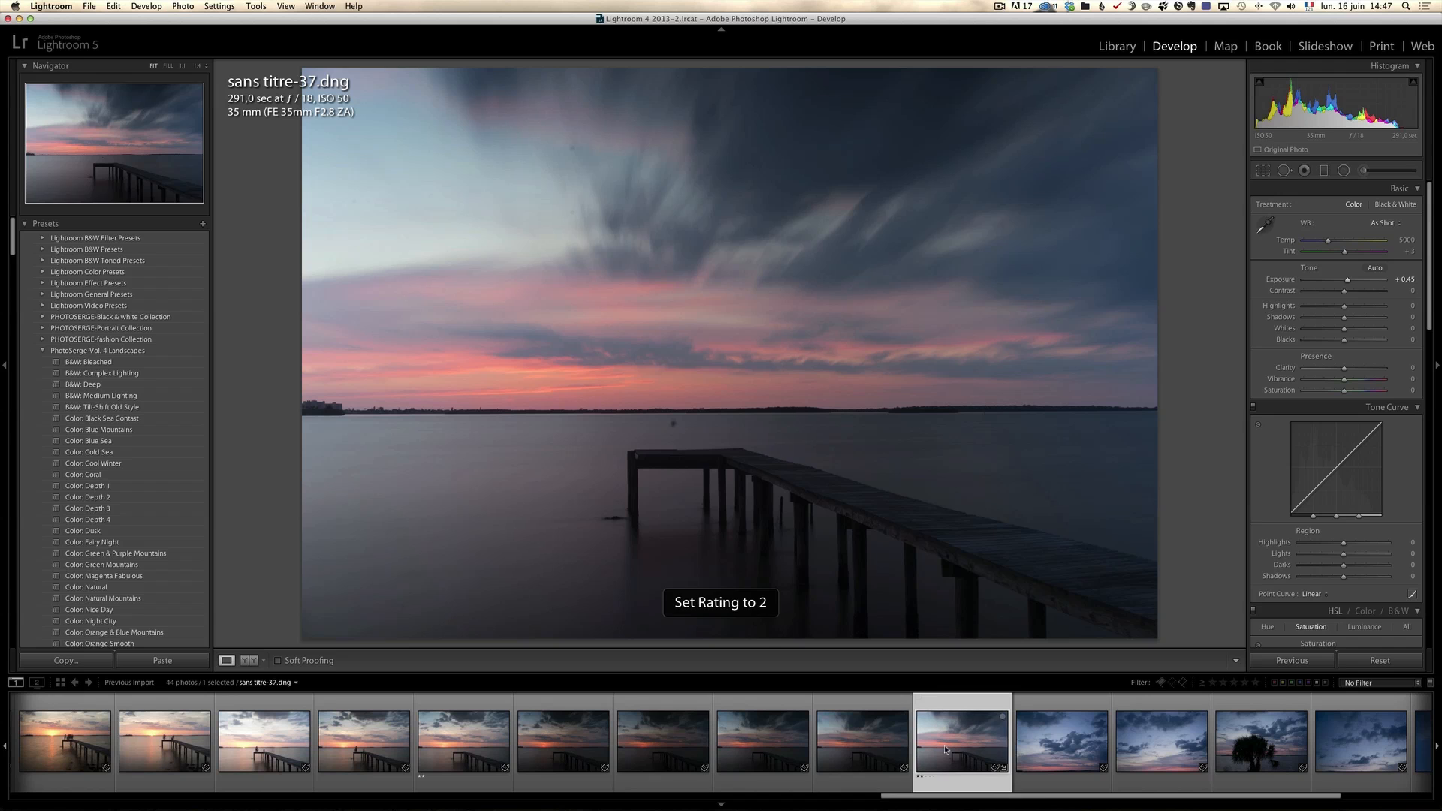
Look through the sky and cloud shots at the end of the series, from sans titre-38.dng to sans titre-43.dng
left_click_drag(1057, 796, 1117, 796)
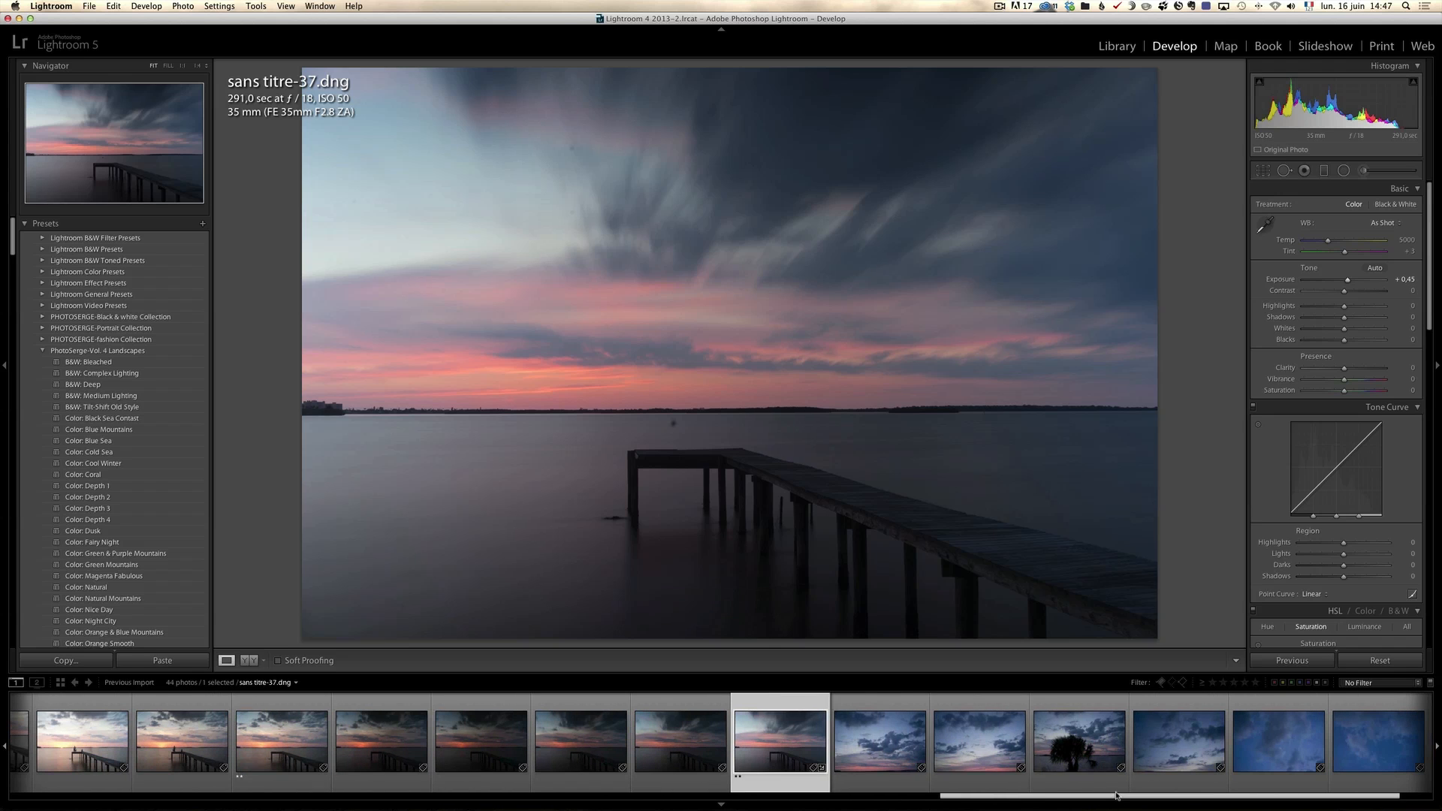
left_click(880, 741)
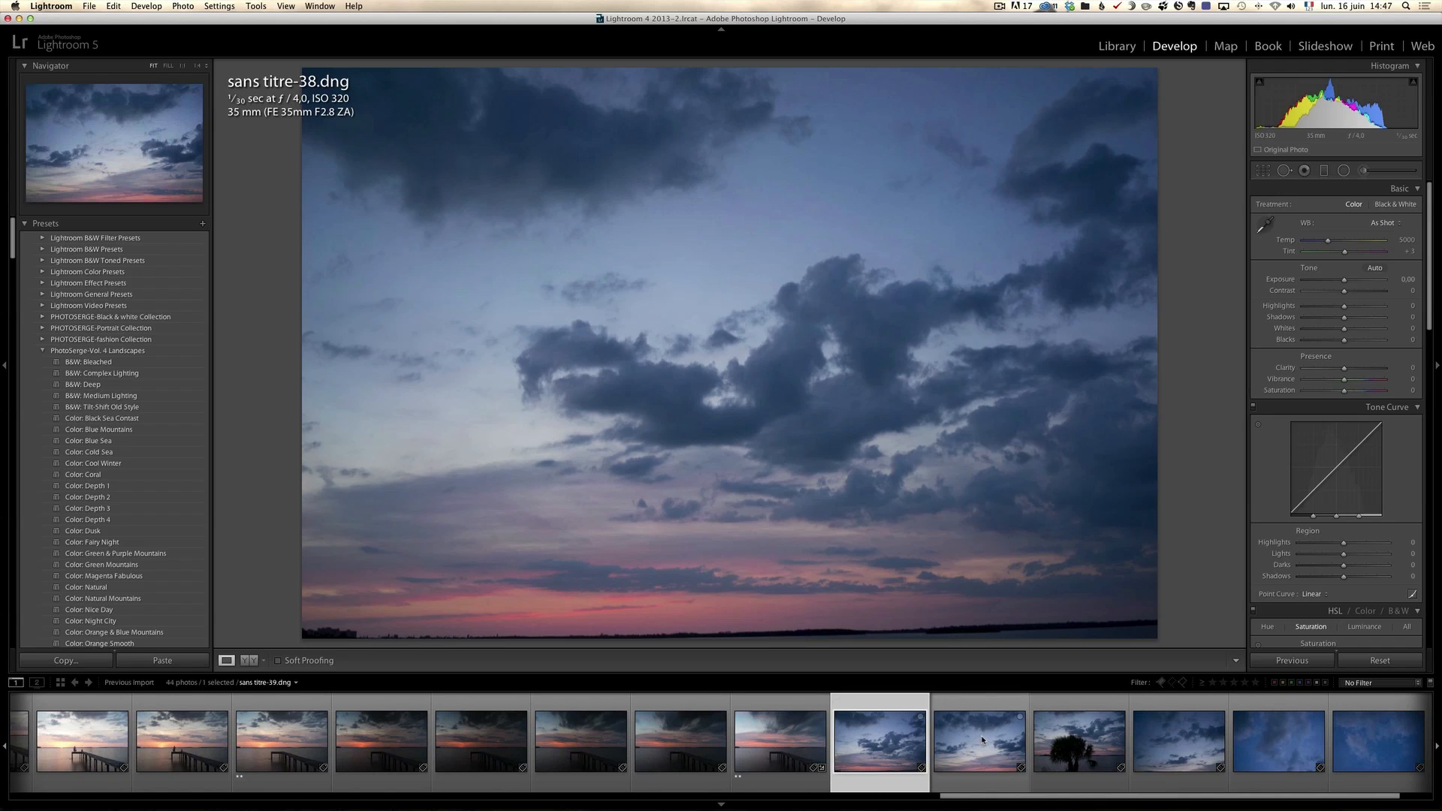
left_click(981, 736)
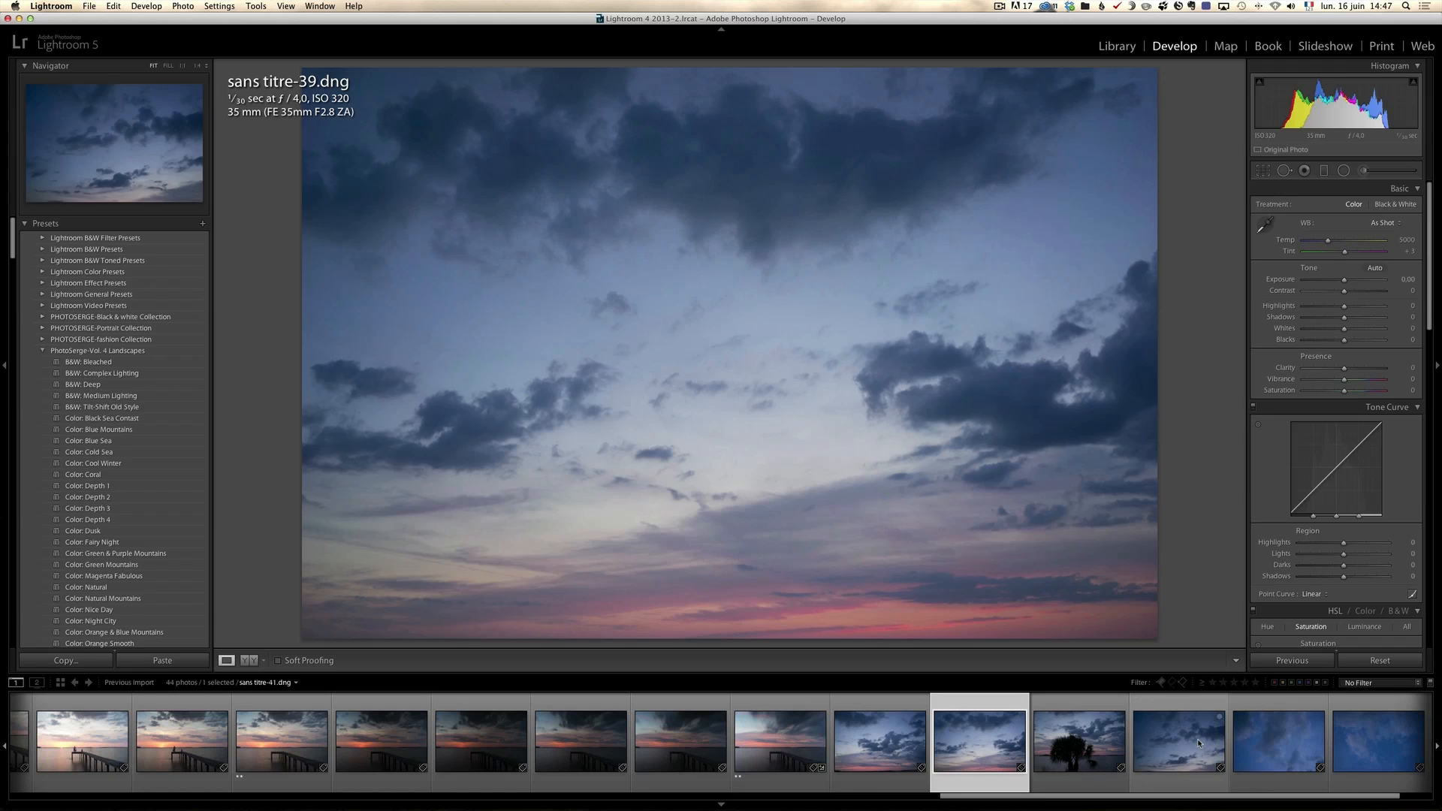
left_click(1276, 740)
left_click(1371, 741)
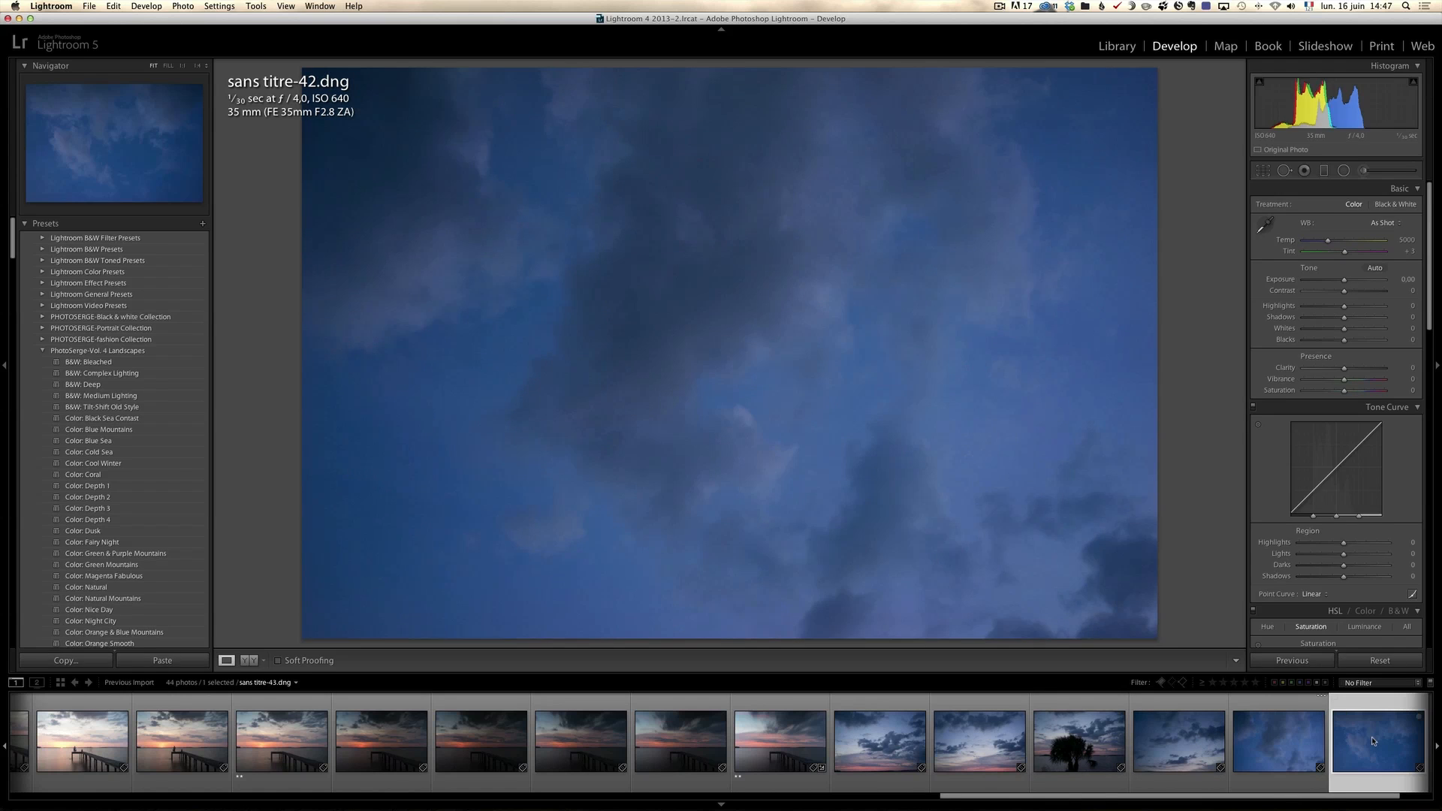
Return to the first photo of the series and filter the filmstrip to photos rated two stars or higher
left_click_drag(1276, 744, 1177, 748)
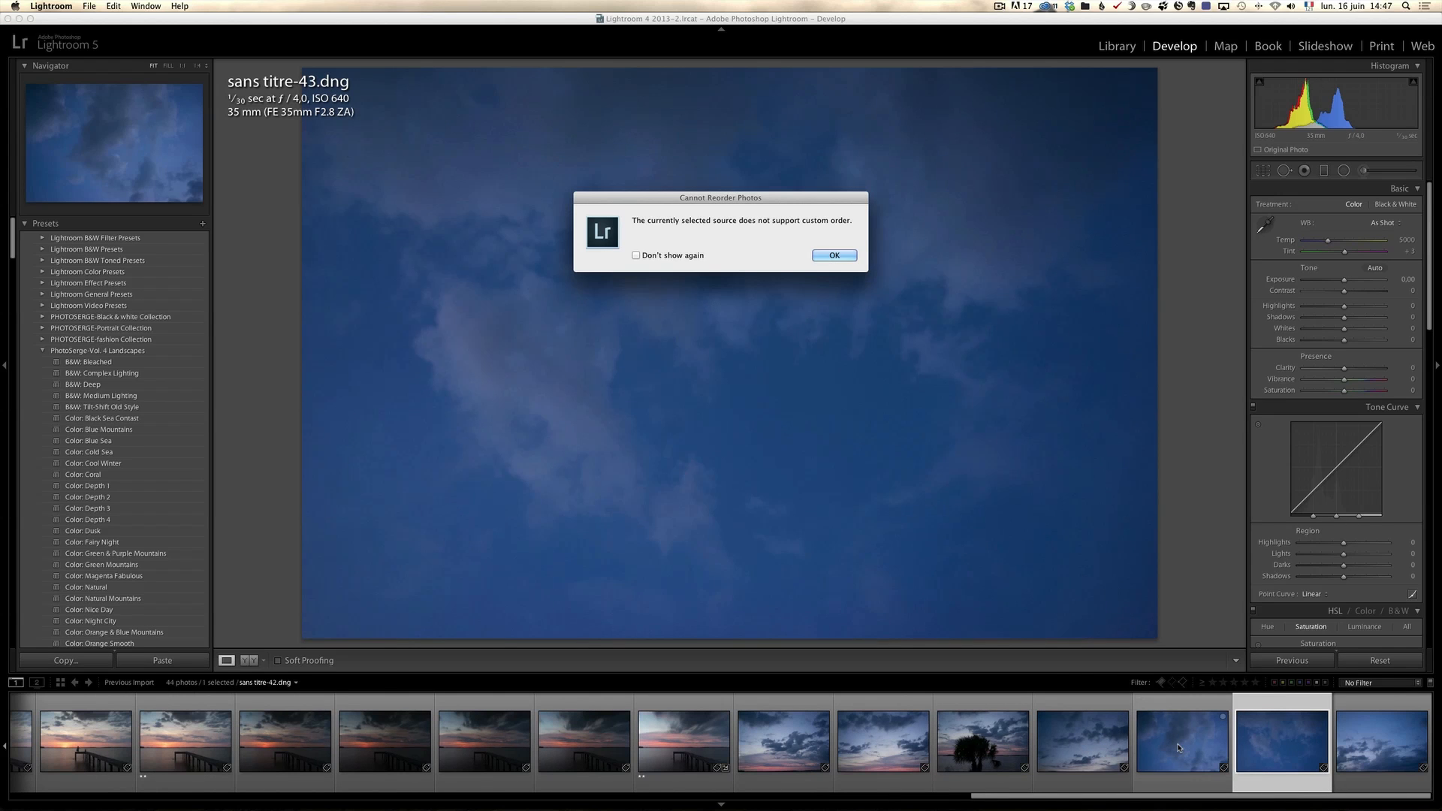
left_click(844, 254)
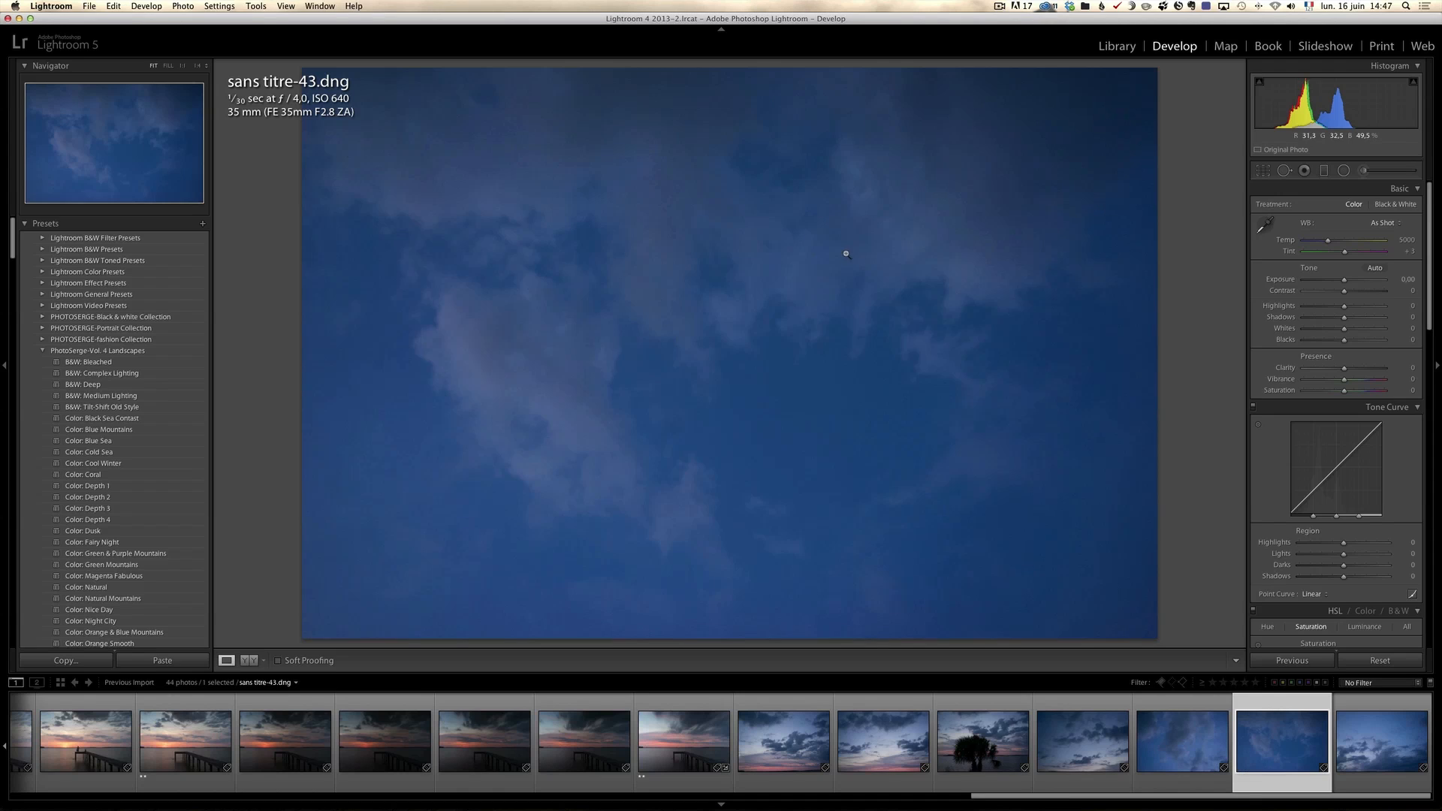
left_click_drag(1300, 799, 345, 797)
left_click(60, 741)
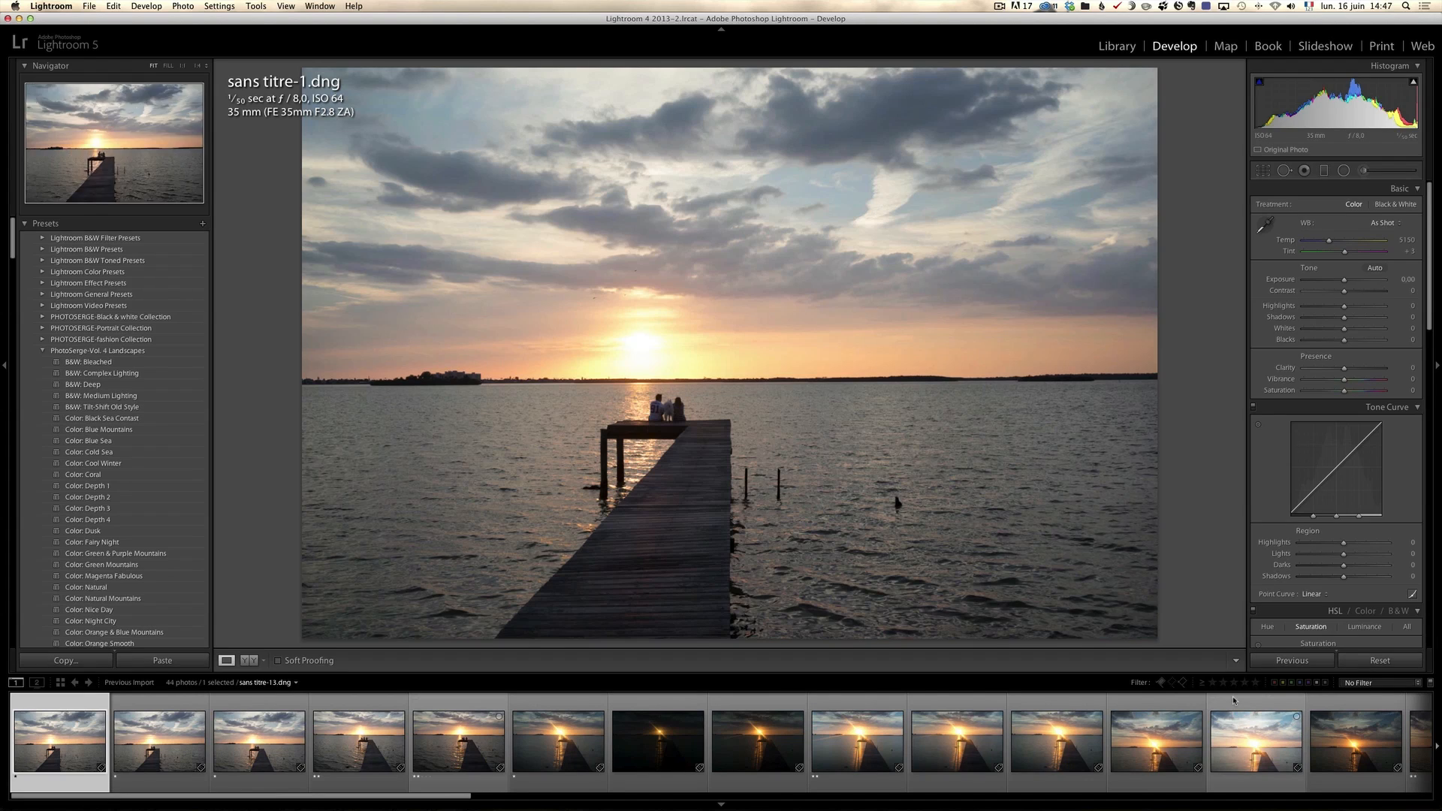
left_click(1223, 682)
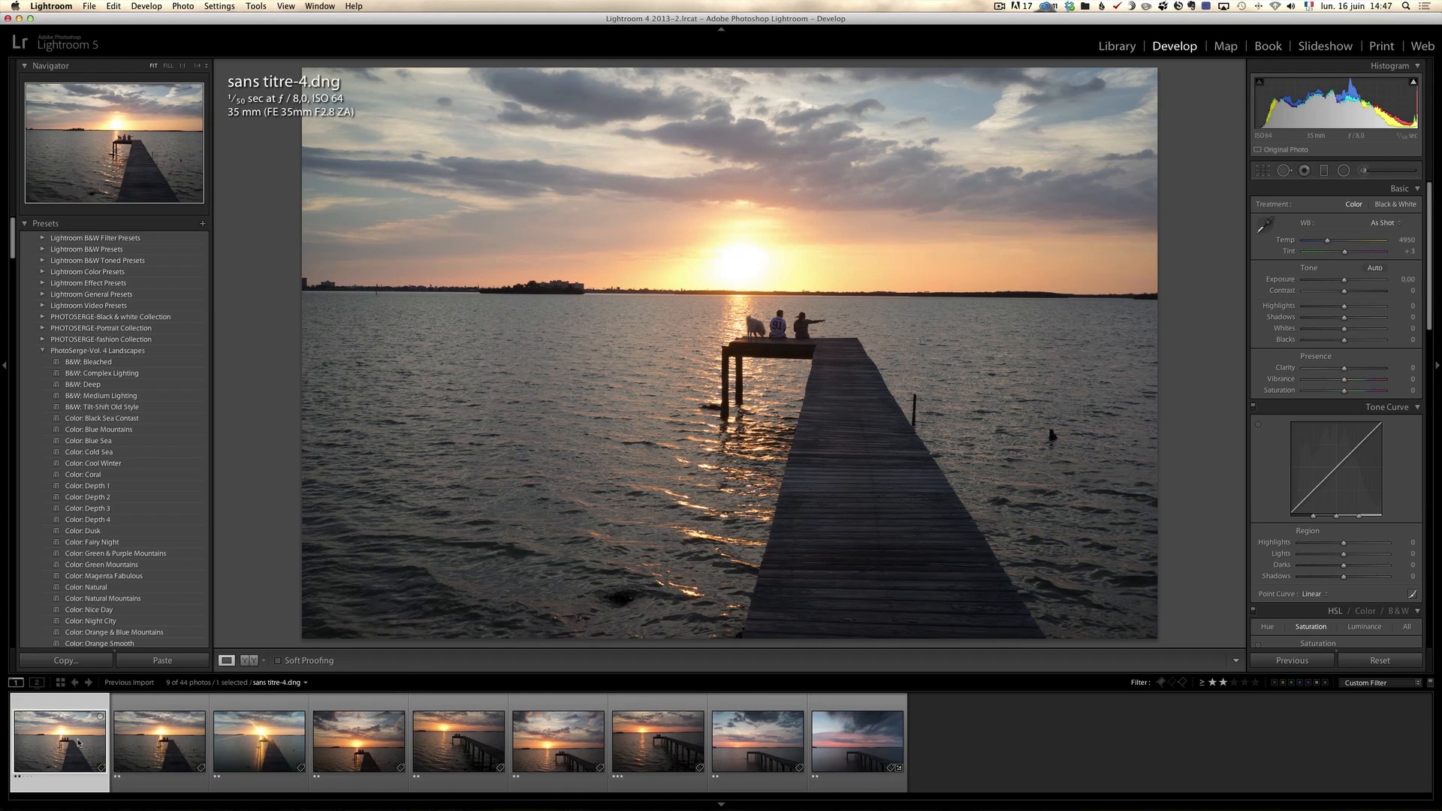
Compare sans titre-4.dng with sans titre-5.dng, checking the first one's detail up close, and rate both photos one star
left_click(547, 428)
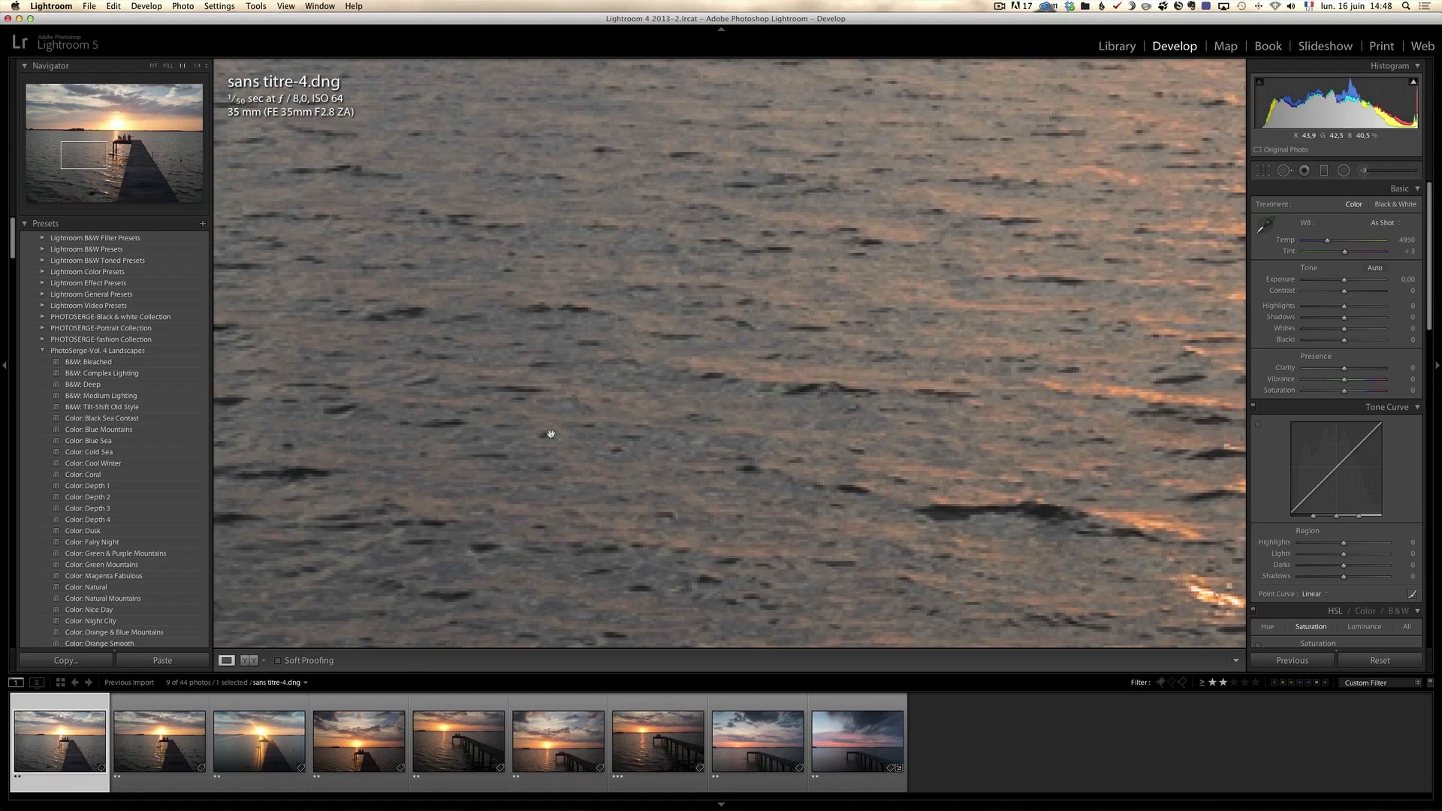
left_click(802, 328)
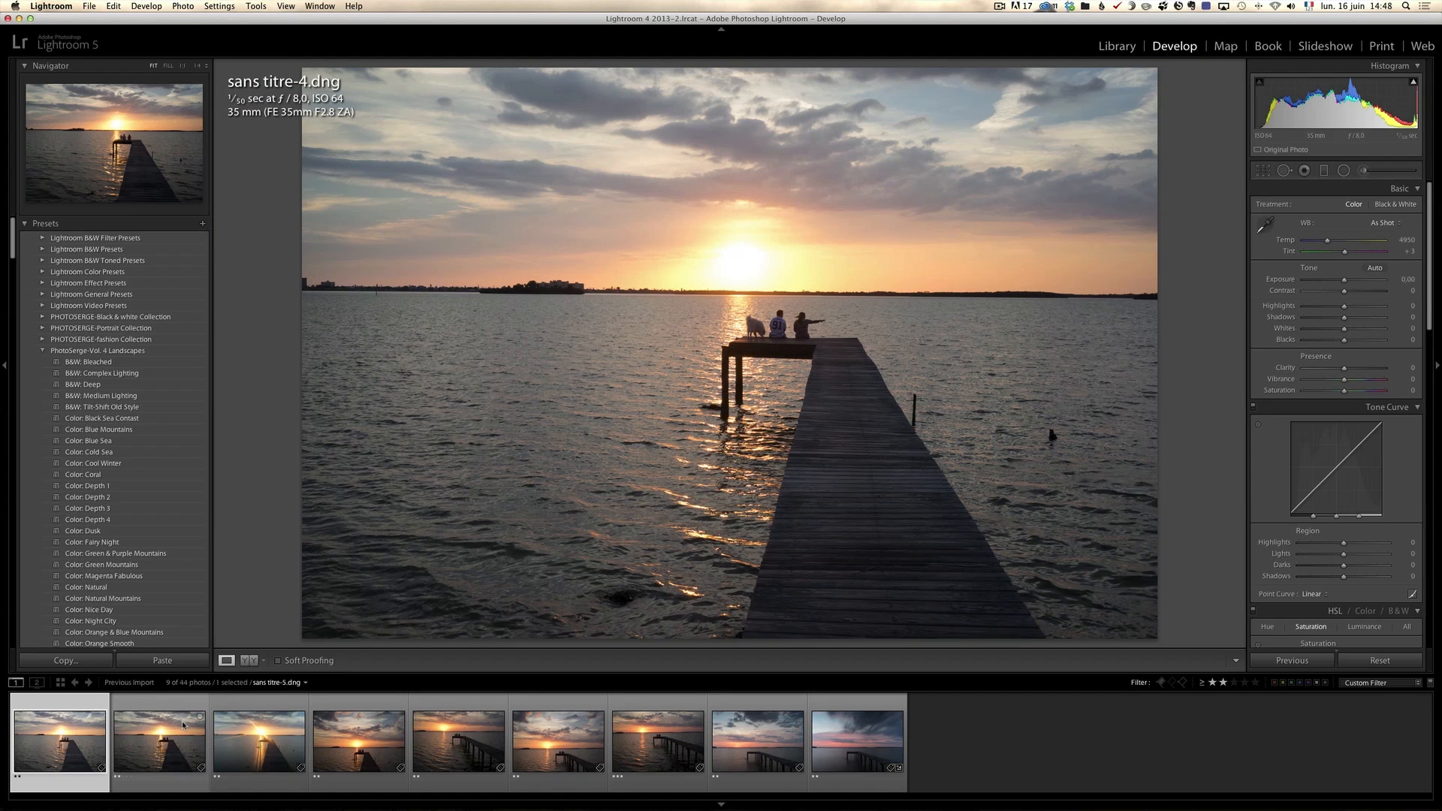
left_click(138, 746)
left_click(72, 753)
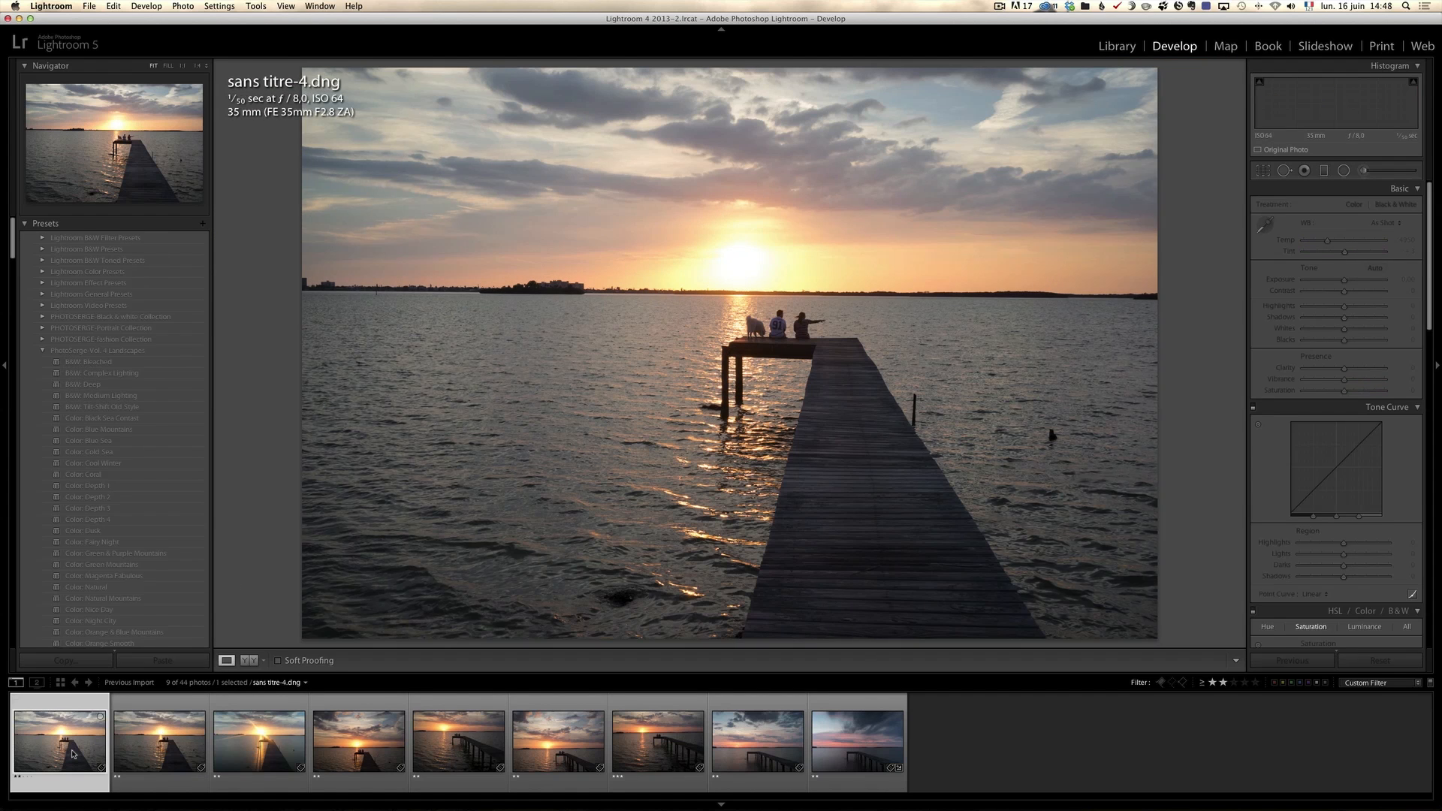
key("1")
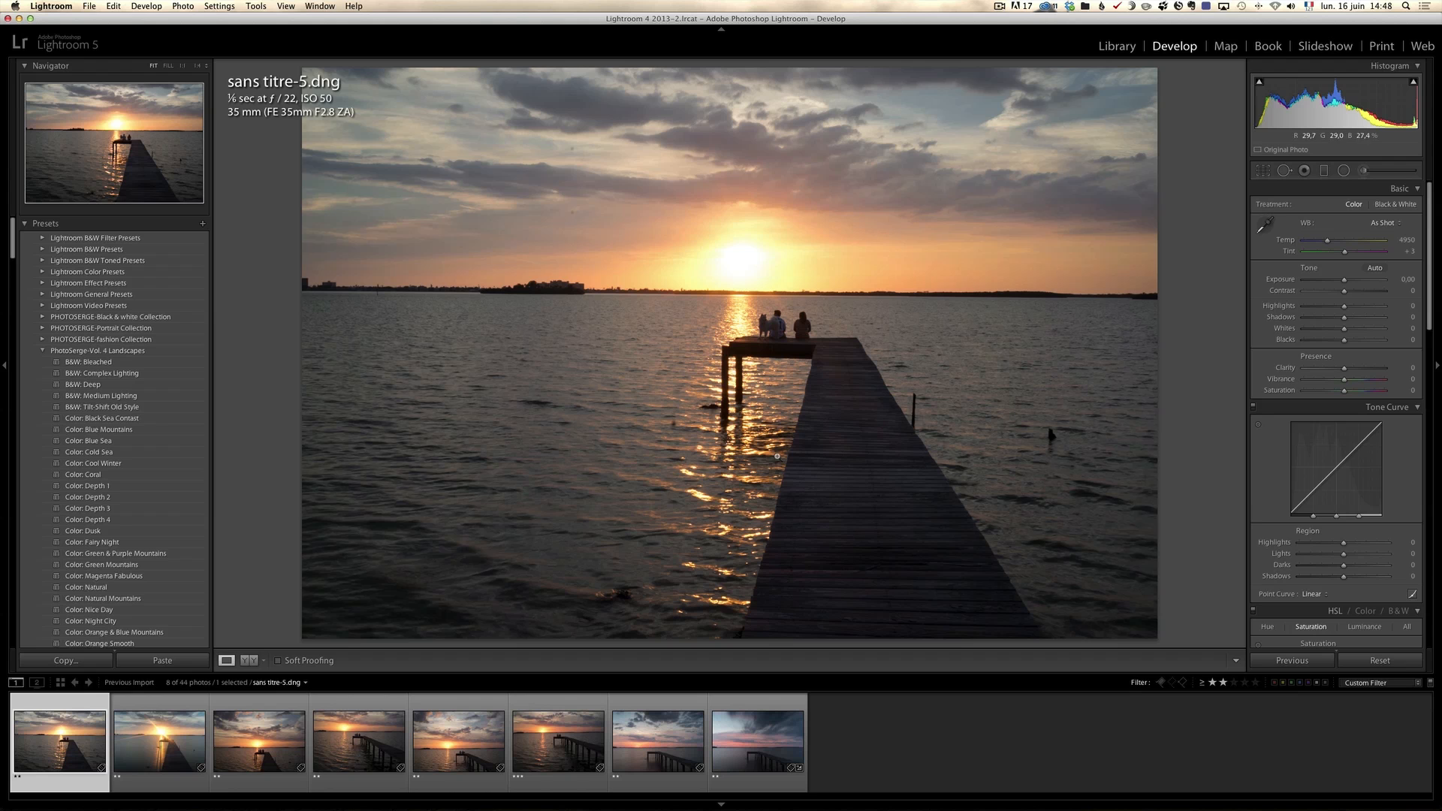
key("1")
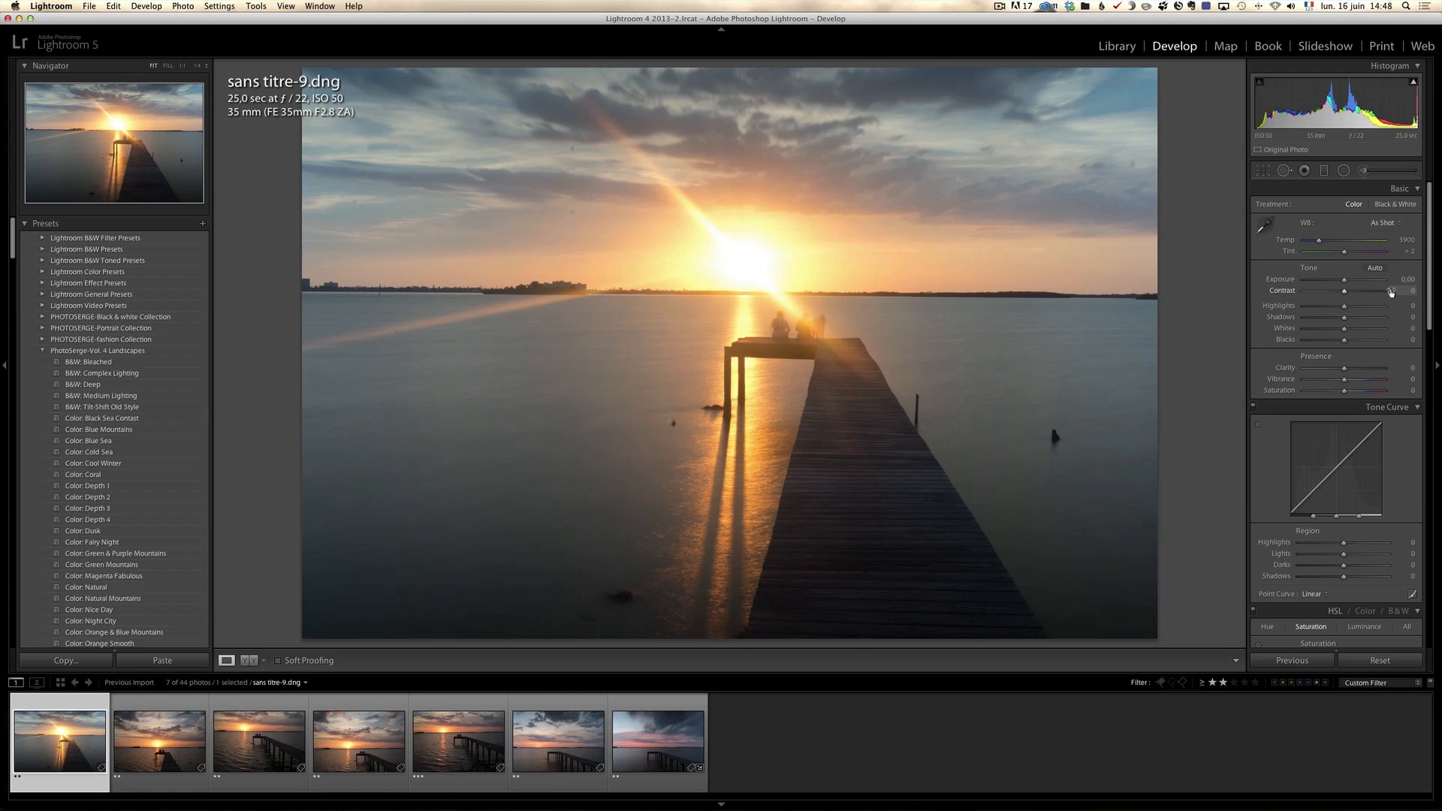
Set sans titre-9.dng to exposure -1.25, highlights -100 and shadows +100, and rate the photo one star
mouse_move(1344, 279)
left_mouse_down()
mouse_move(1390, 318)
mouse_move(1299, 306)
mouse_move(1334, 281)
left_mouse_up()
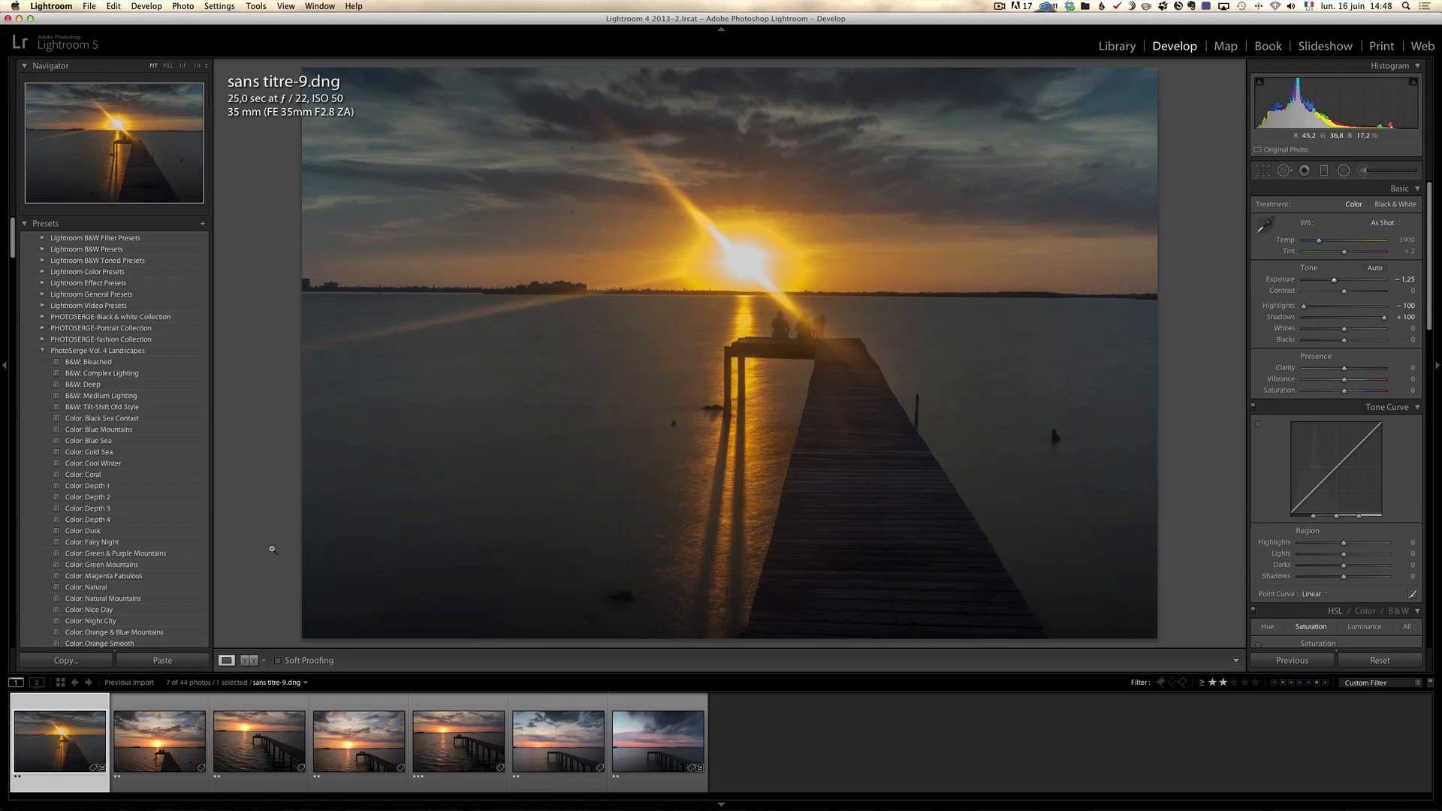
key("1")
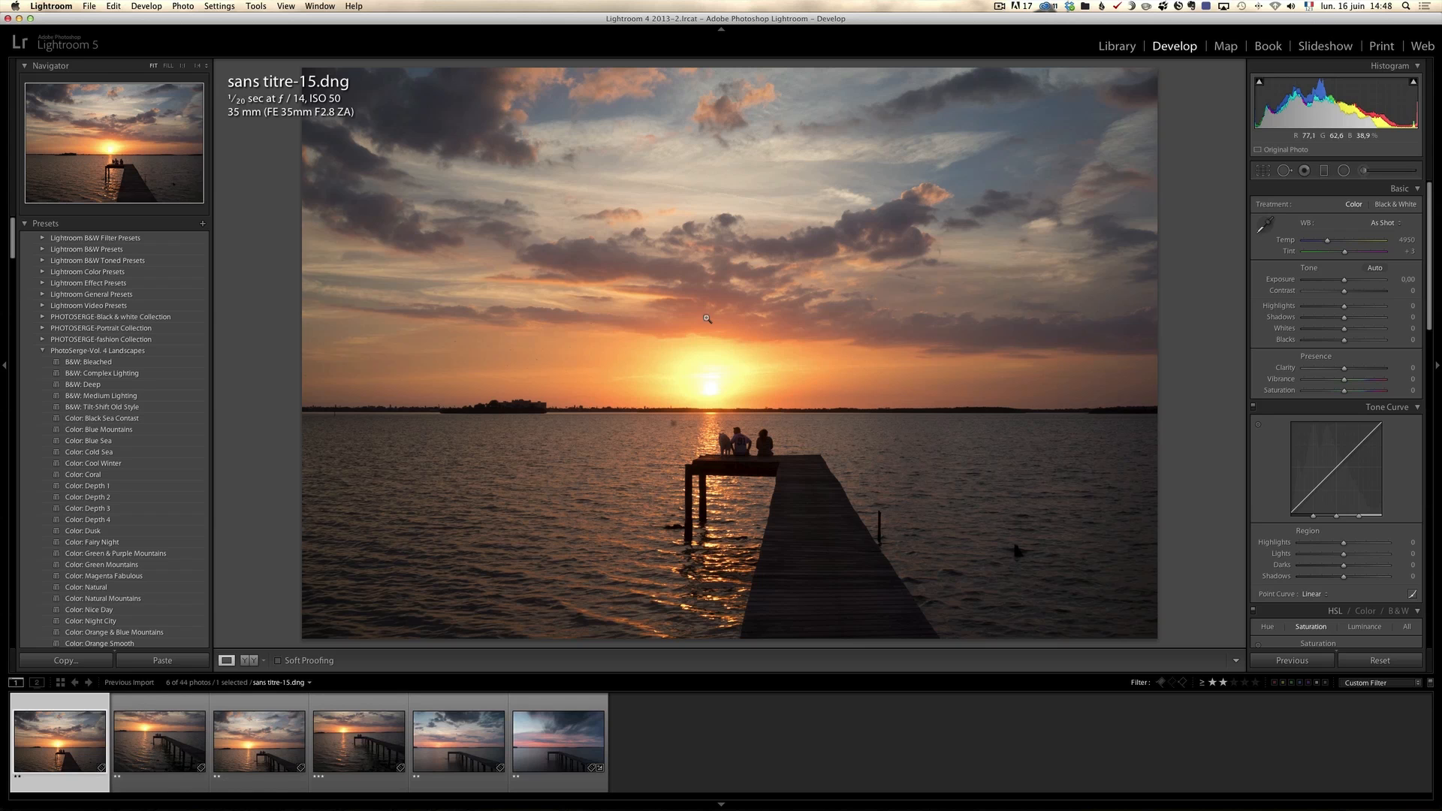
Compare sans titre-15.dng with sans titre-16.dng and rate sans titre-15.dng three stars
left_click(135, 738)
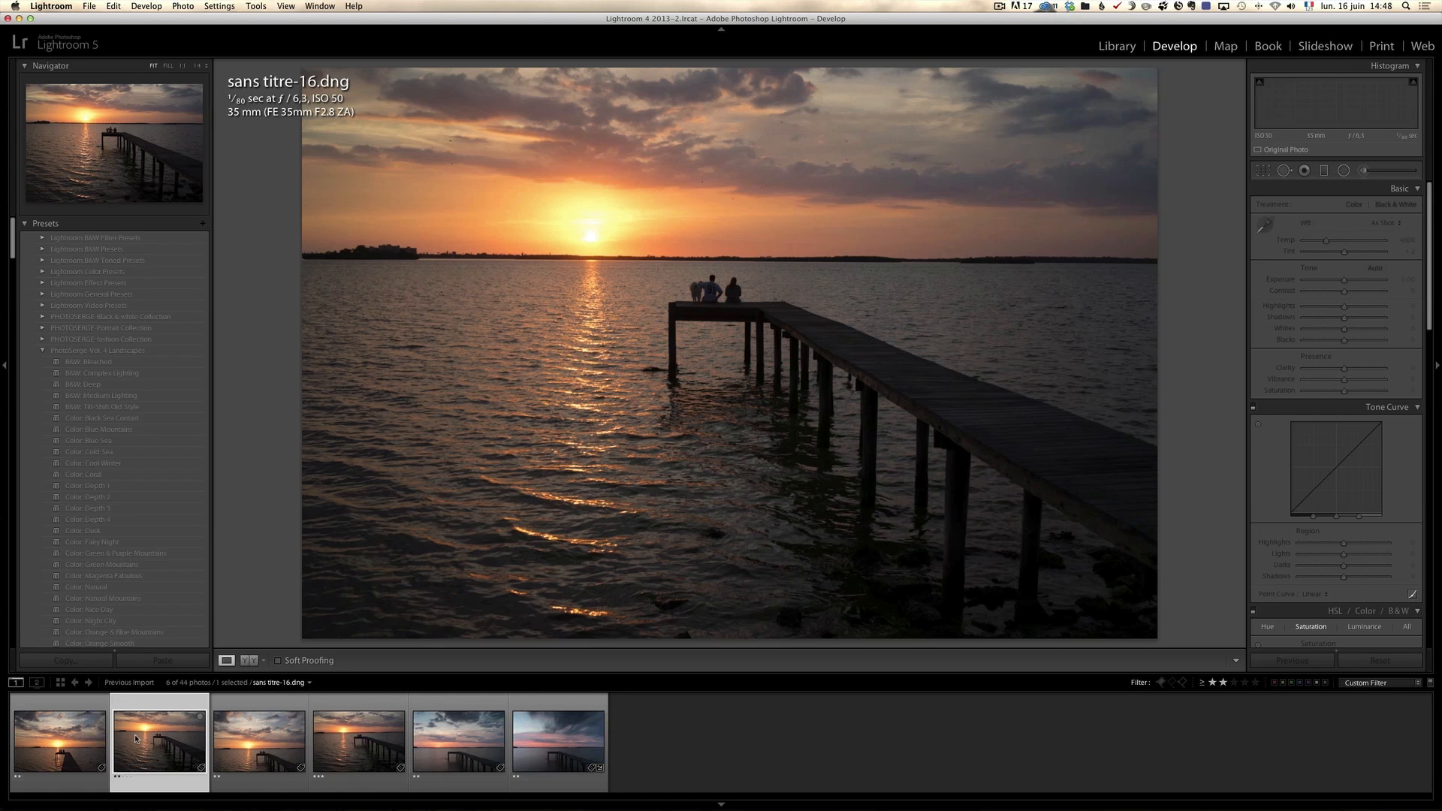
left_click(72, 746)
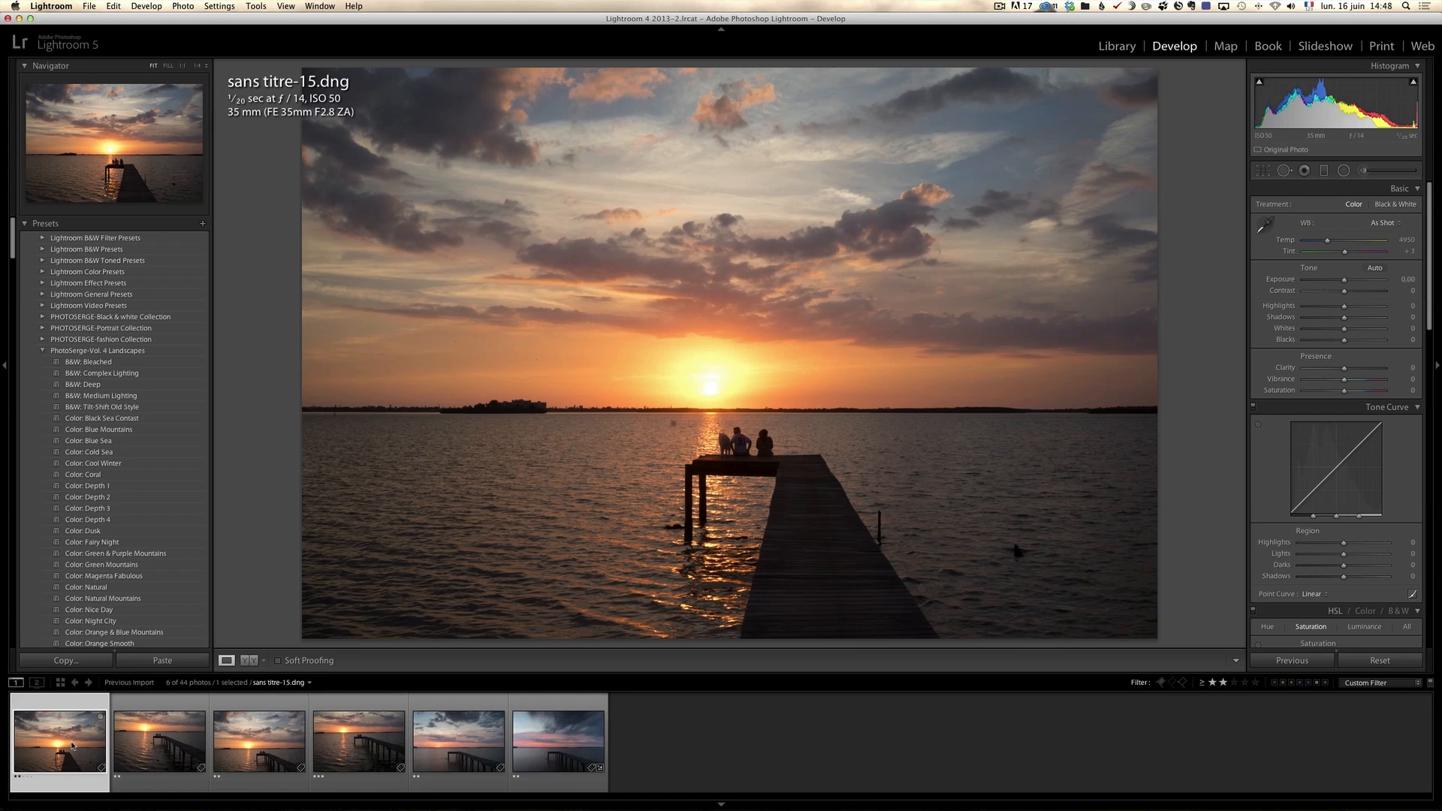
key("3")
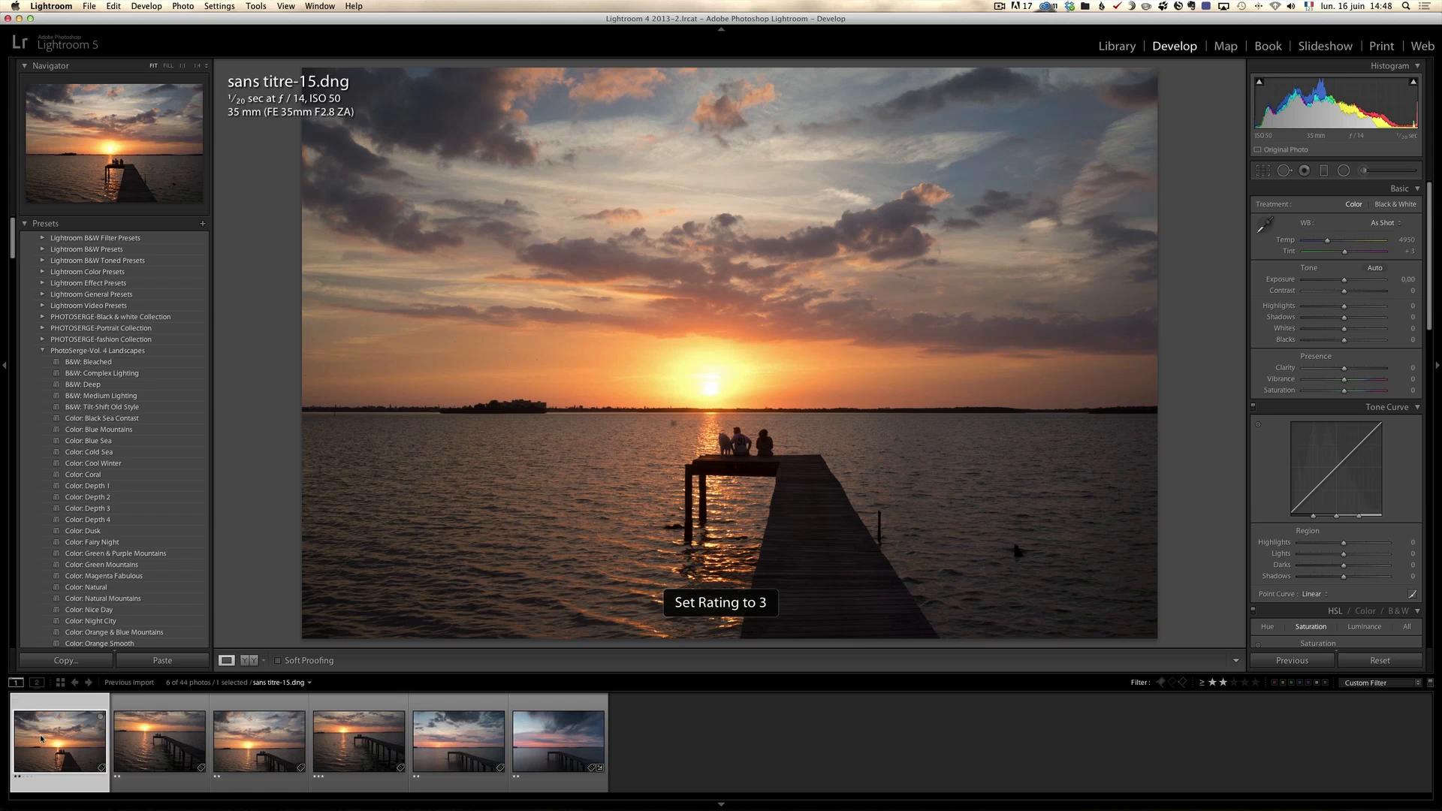
Alternate between sans titre-16.dng and sans titre-15.dng to weigh their compositions, and rate sans titre-16.dng one star
left_click(153, 756)
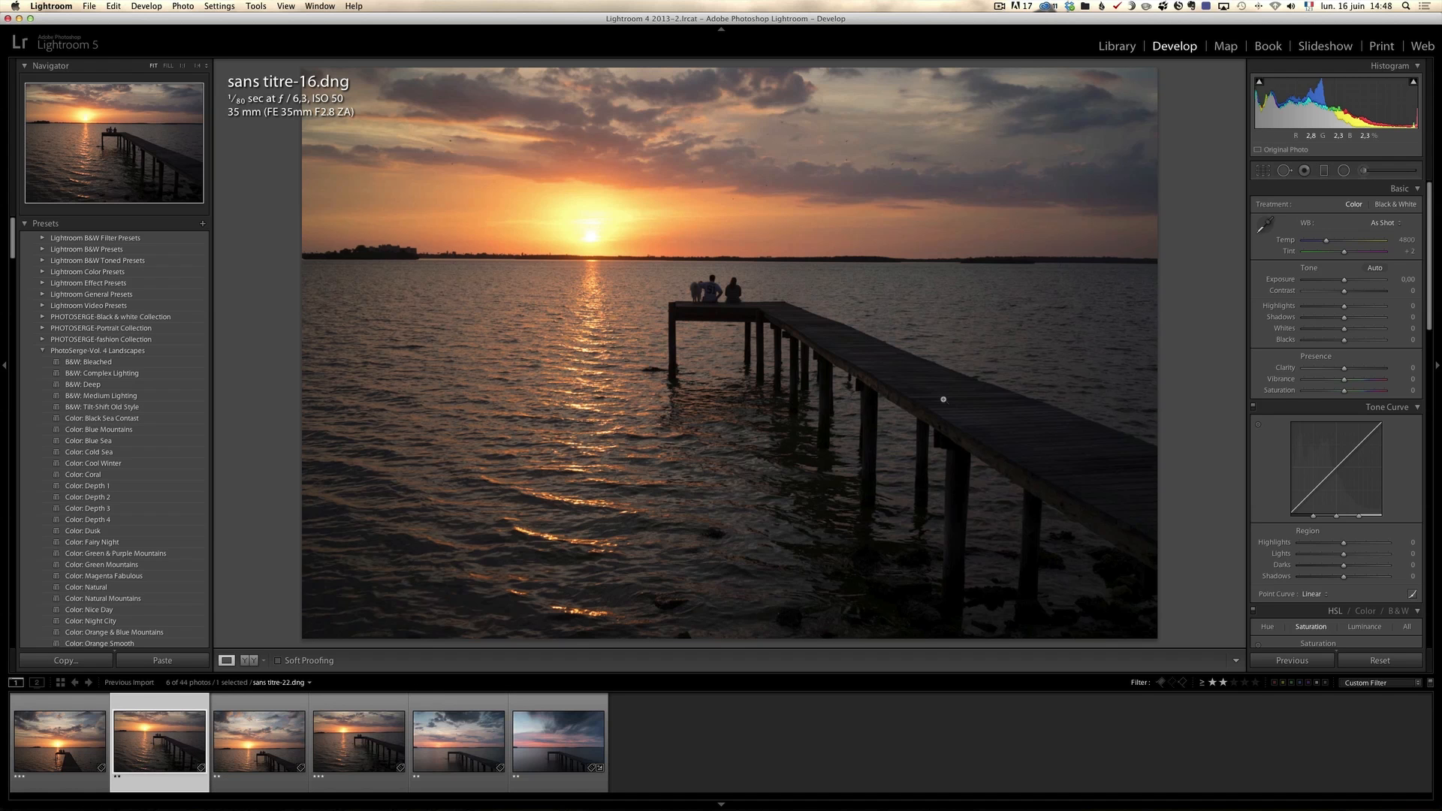
left_click(72, 722)
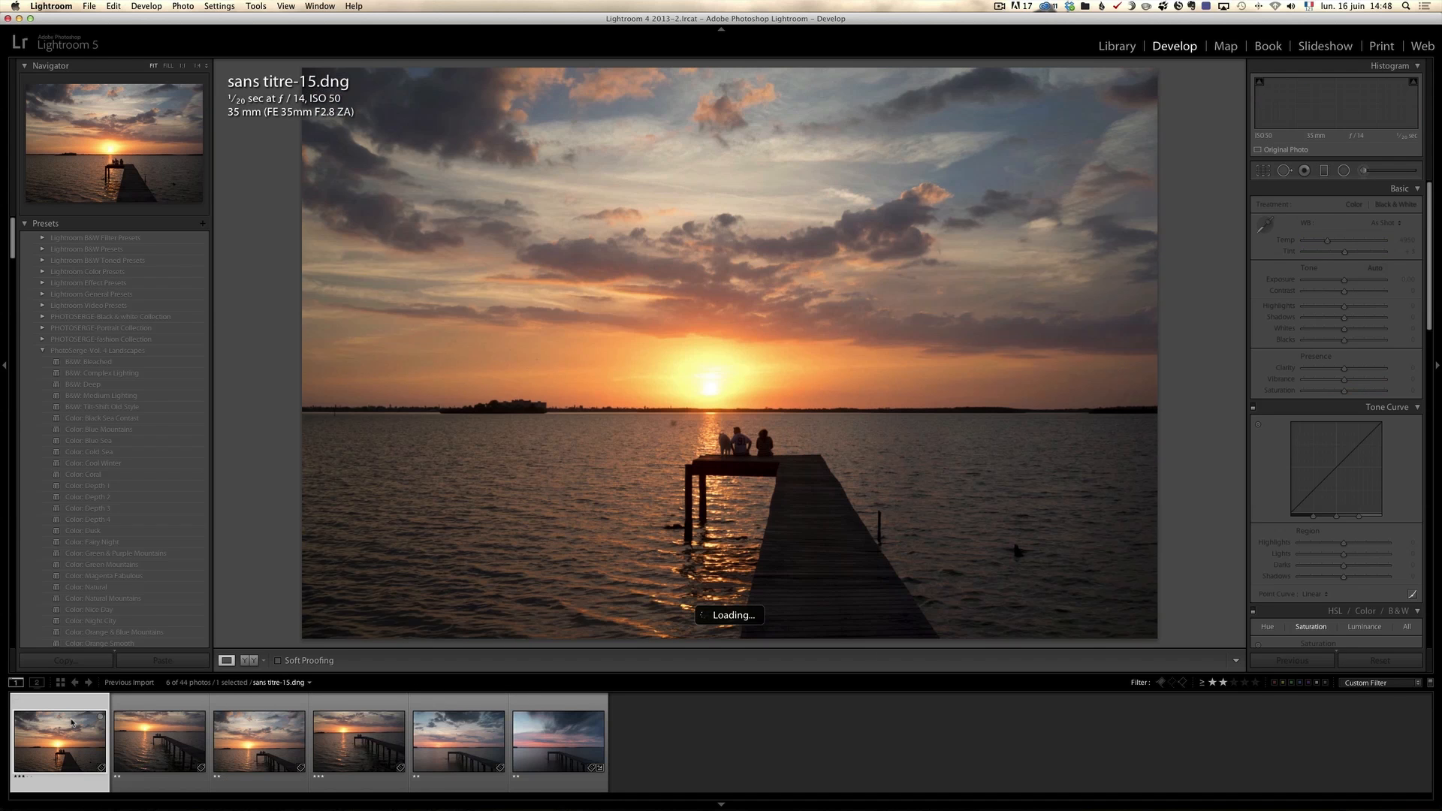
left_click(154, 728)
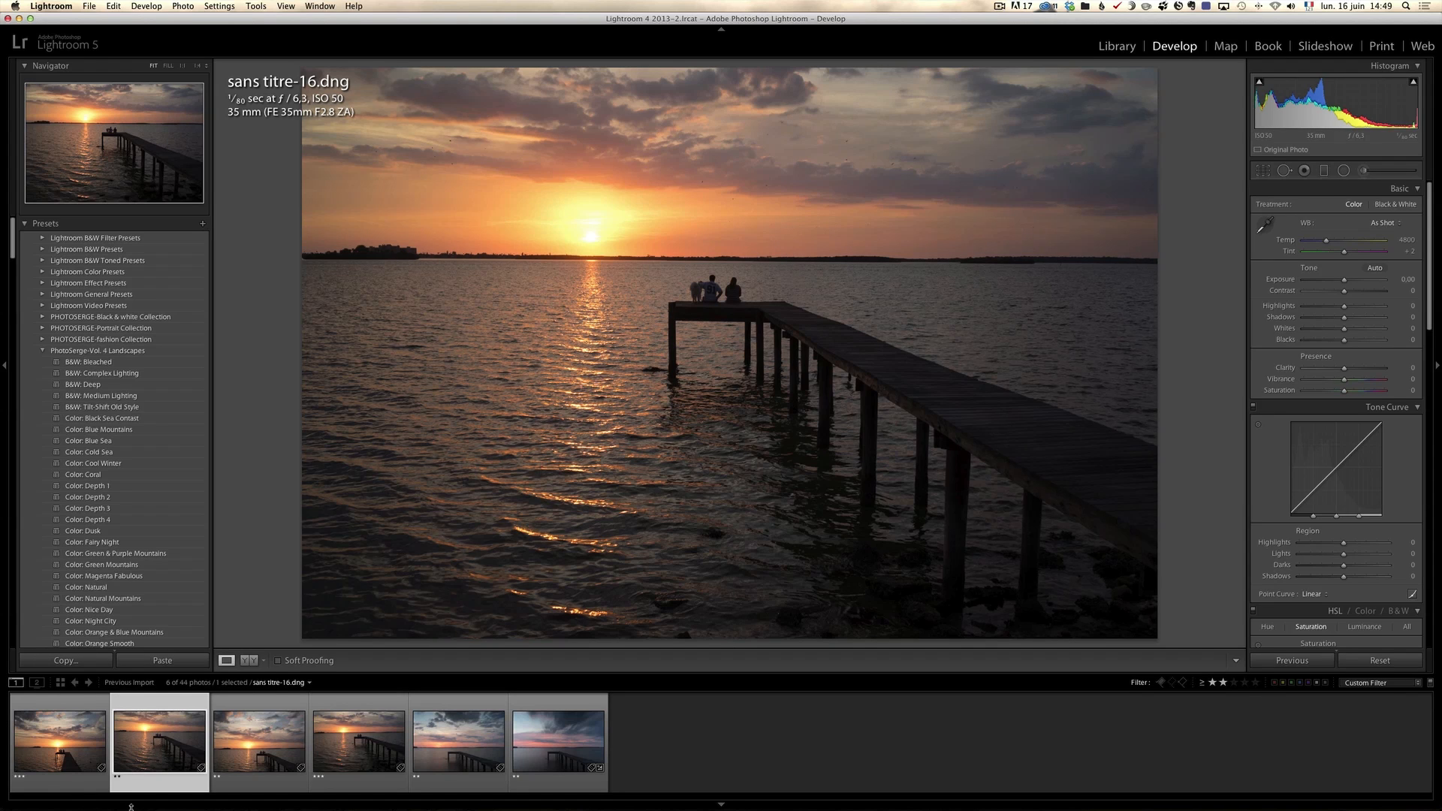
left_click(68, 746)
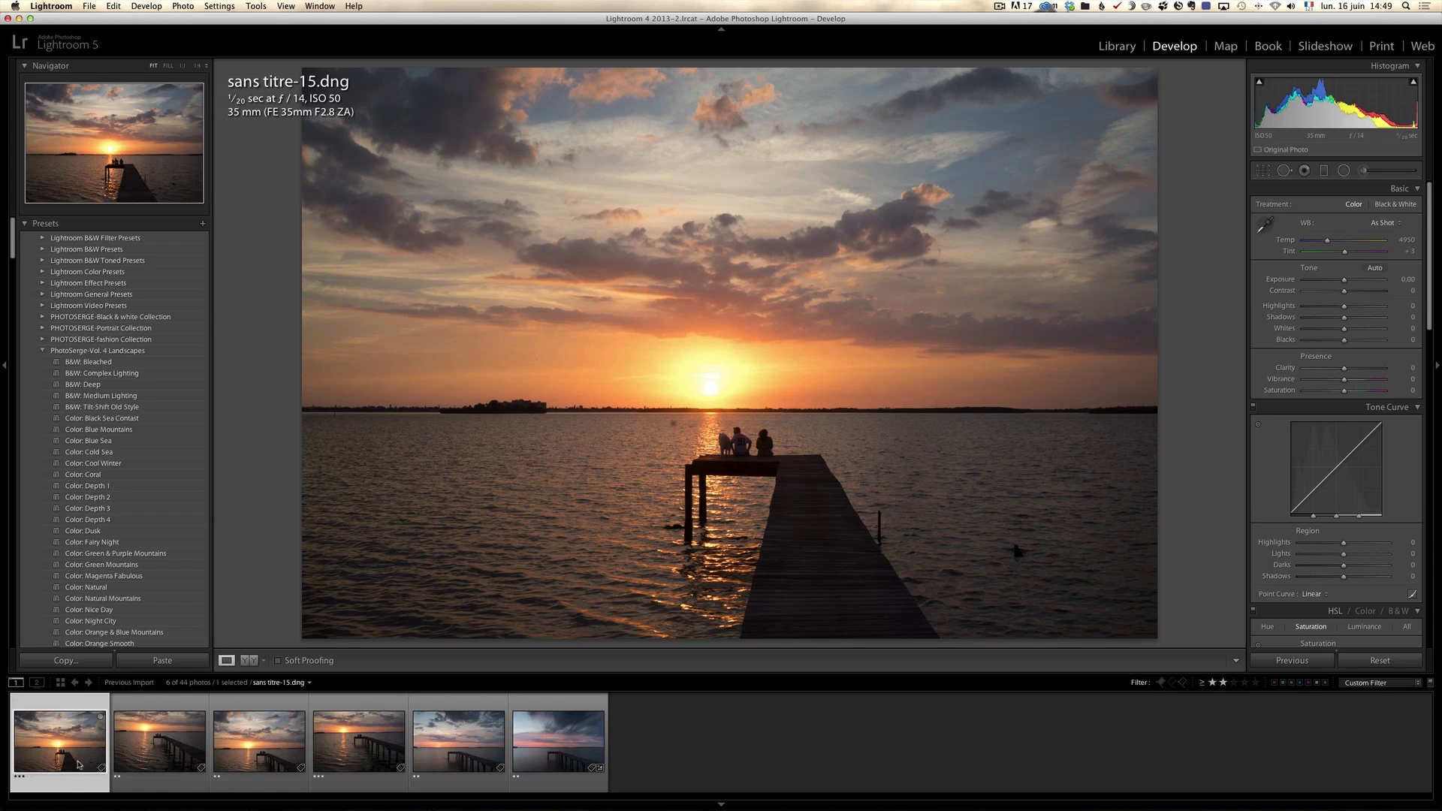
left_click(151, 750)
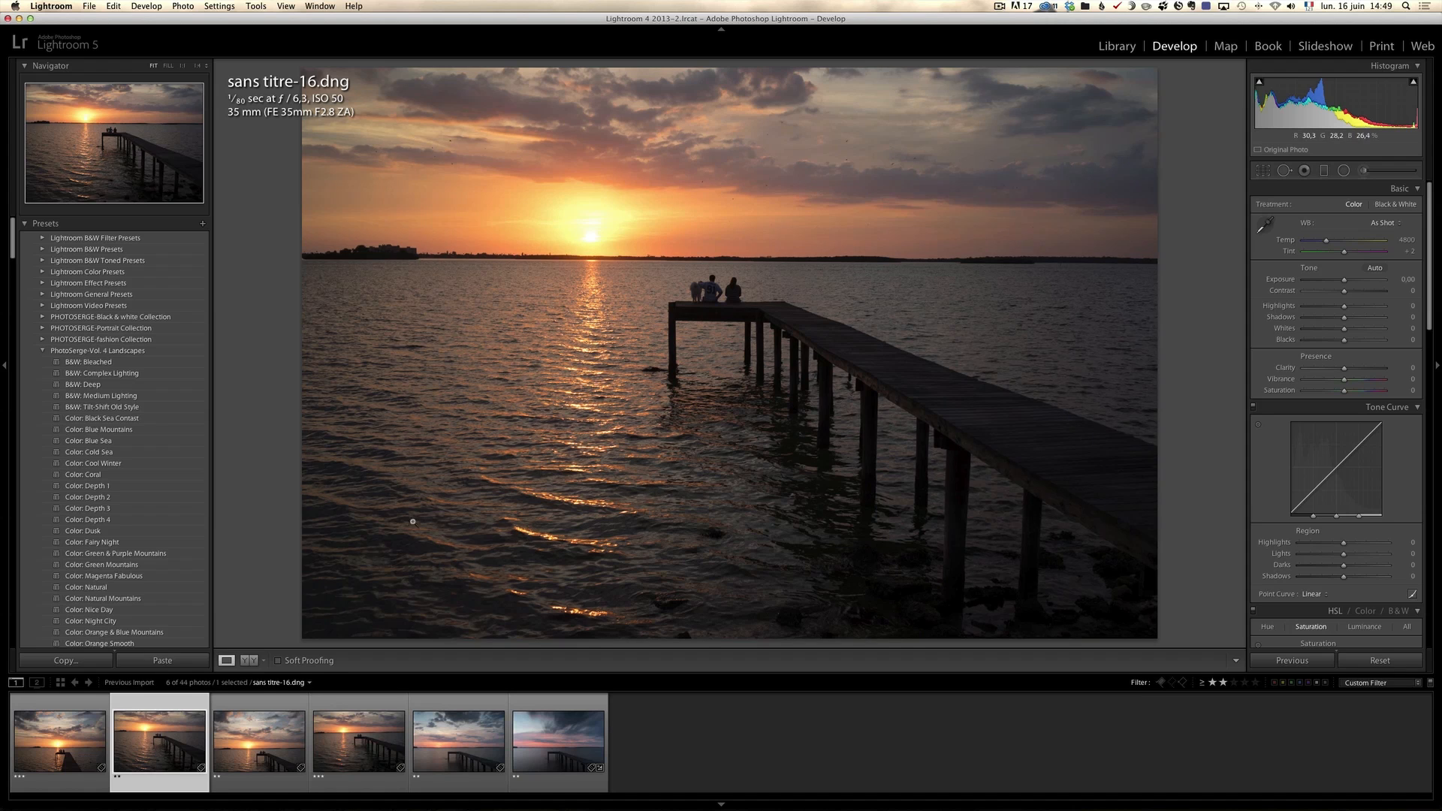
left_click(57, 757)
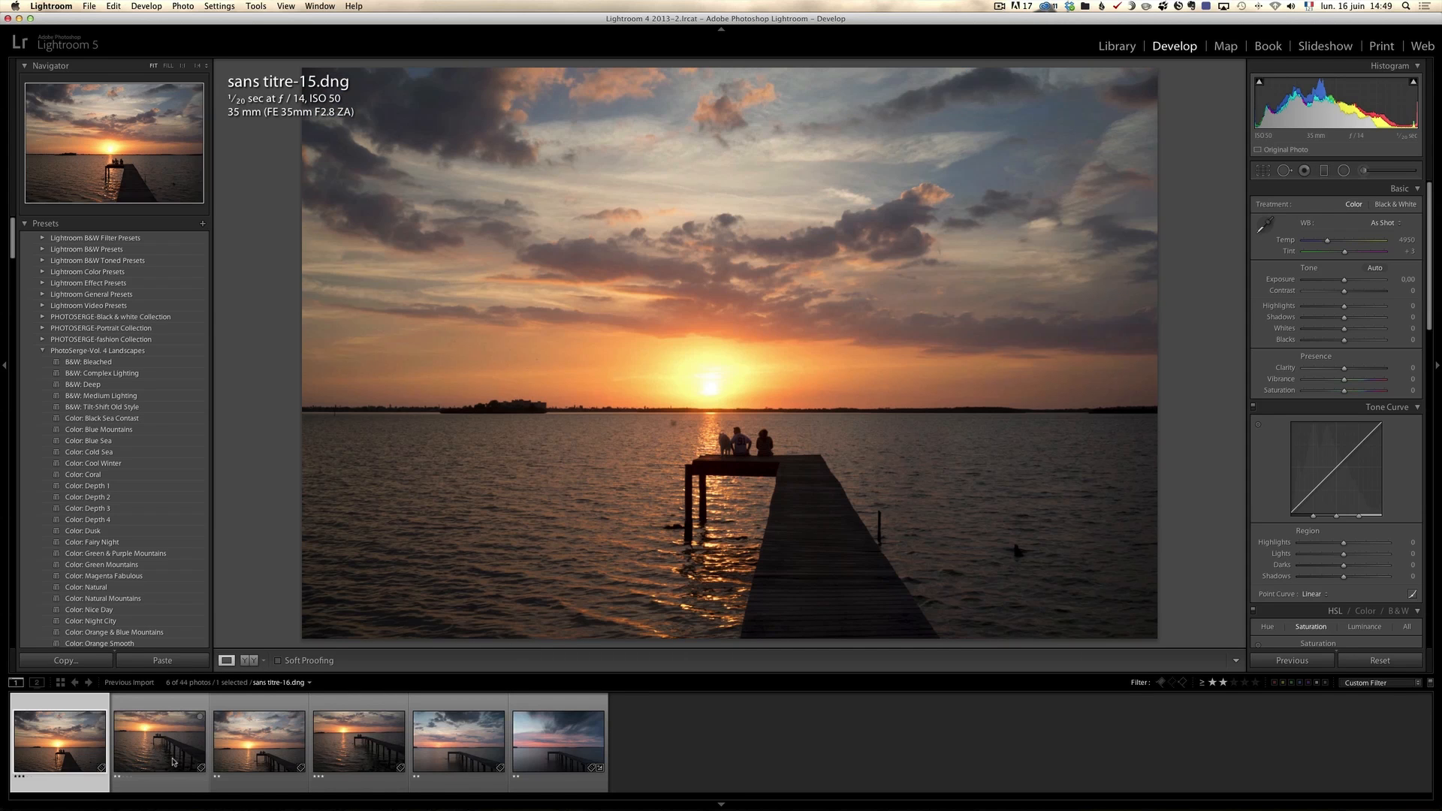
left_click(174, 757)
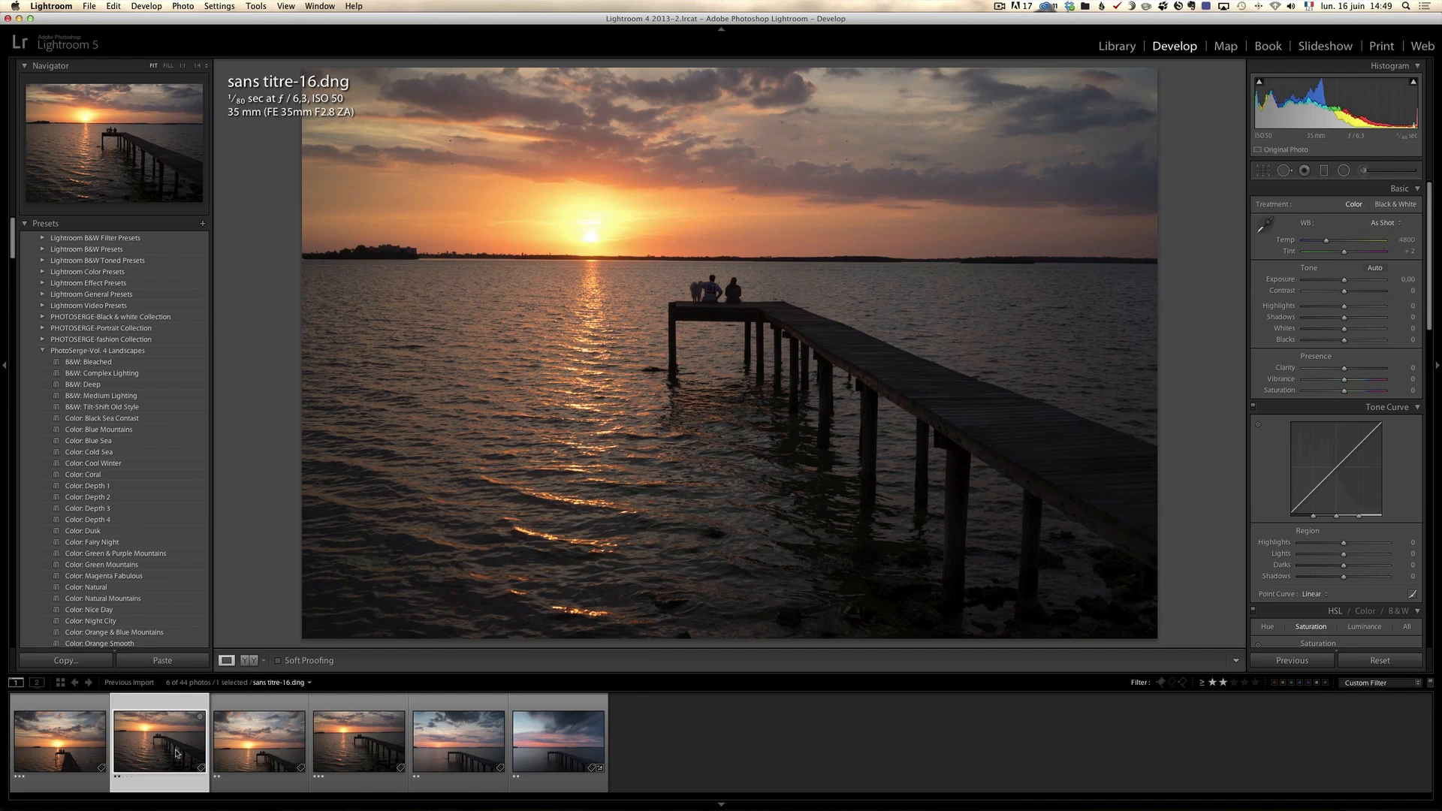
key("1")
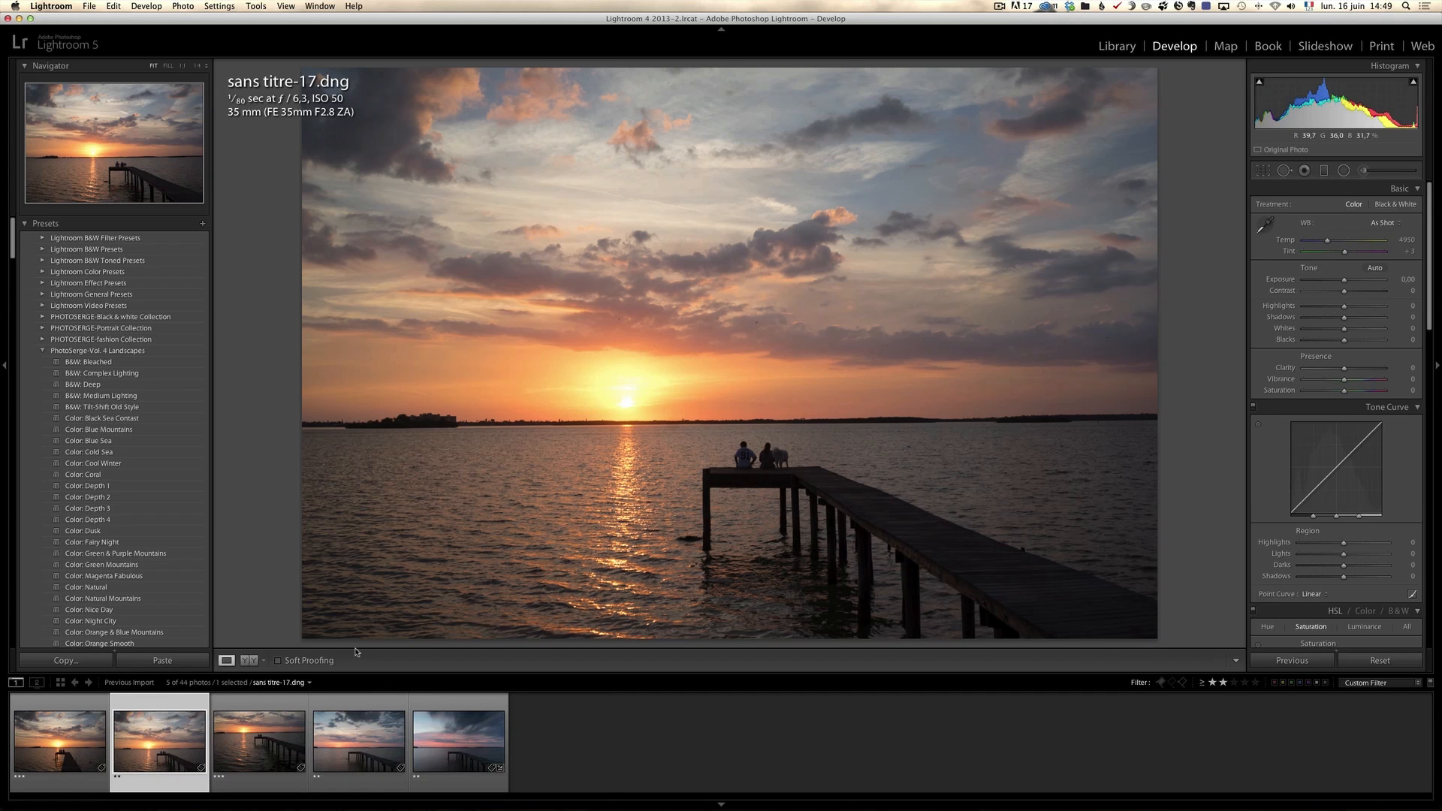
Look through the remaining filtered candidates, comparing the long exposures sans titre-32.dng and sans titre-37.dng
left_click(47, 765)
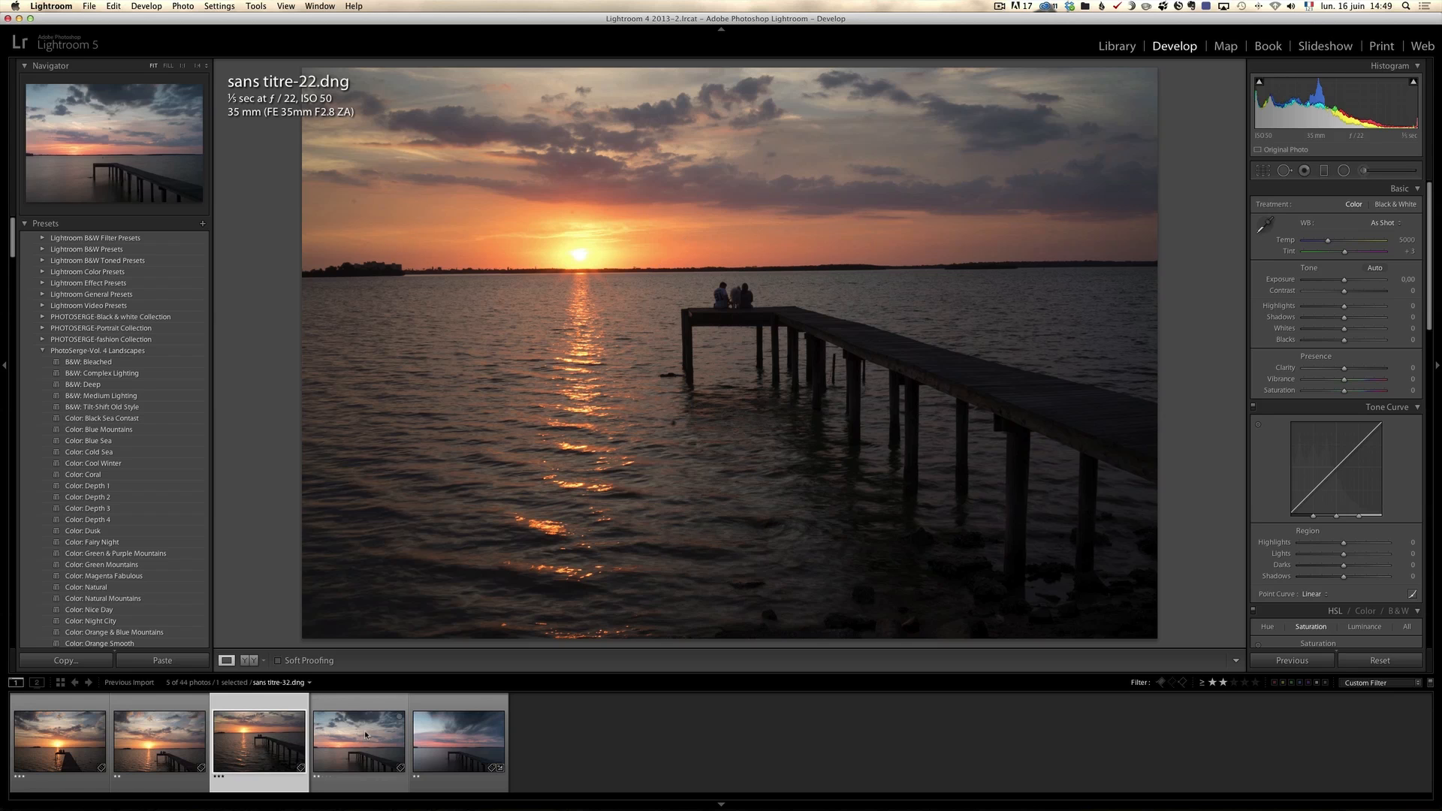
left_click(343, 748)
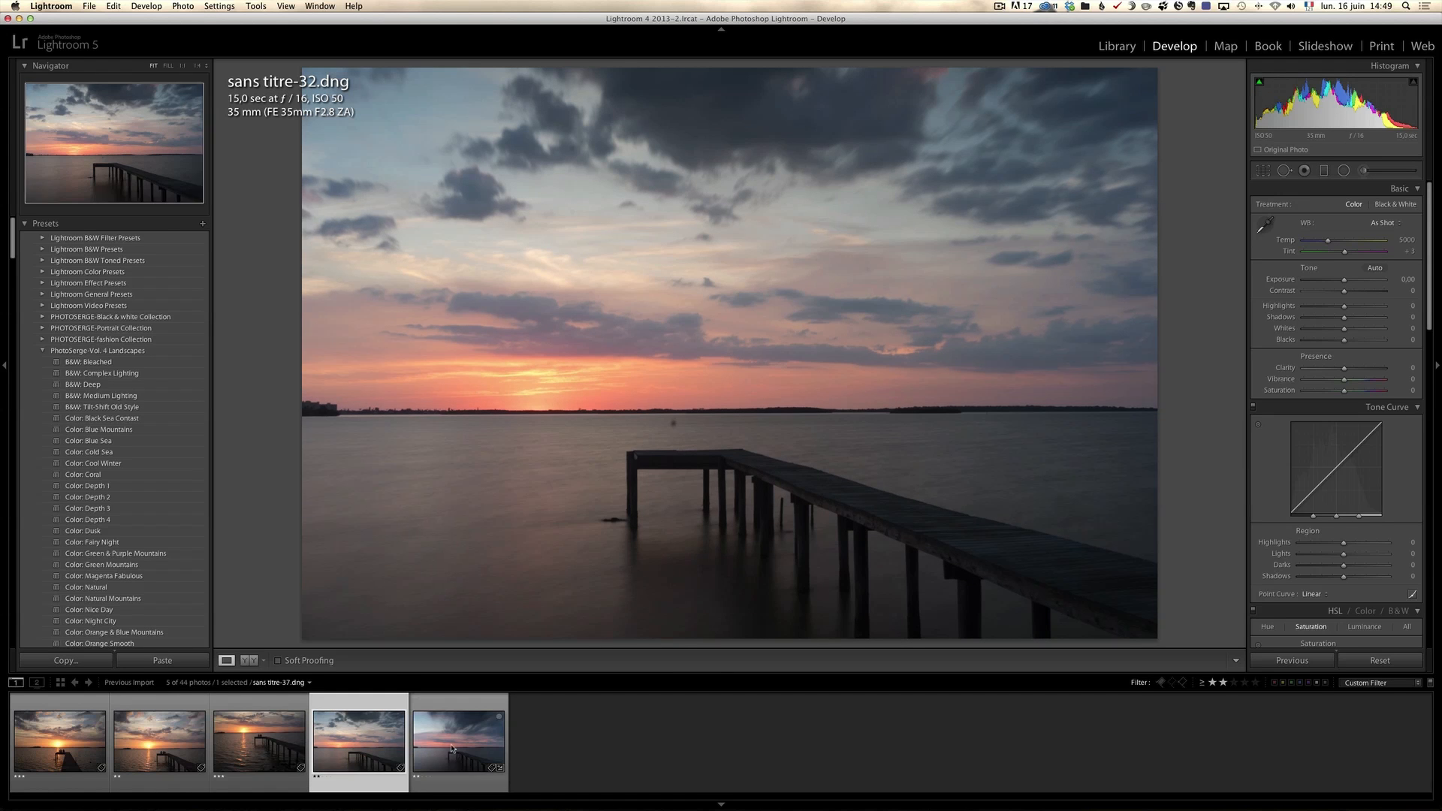
key("Right")
key("Left")
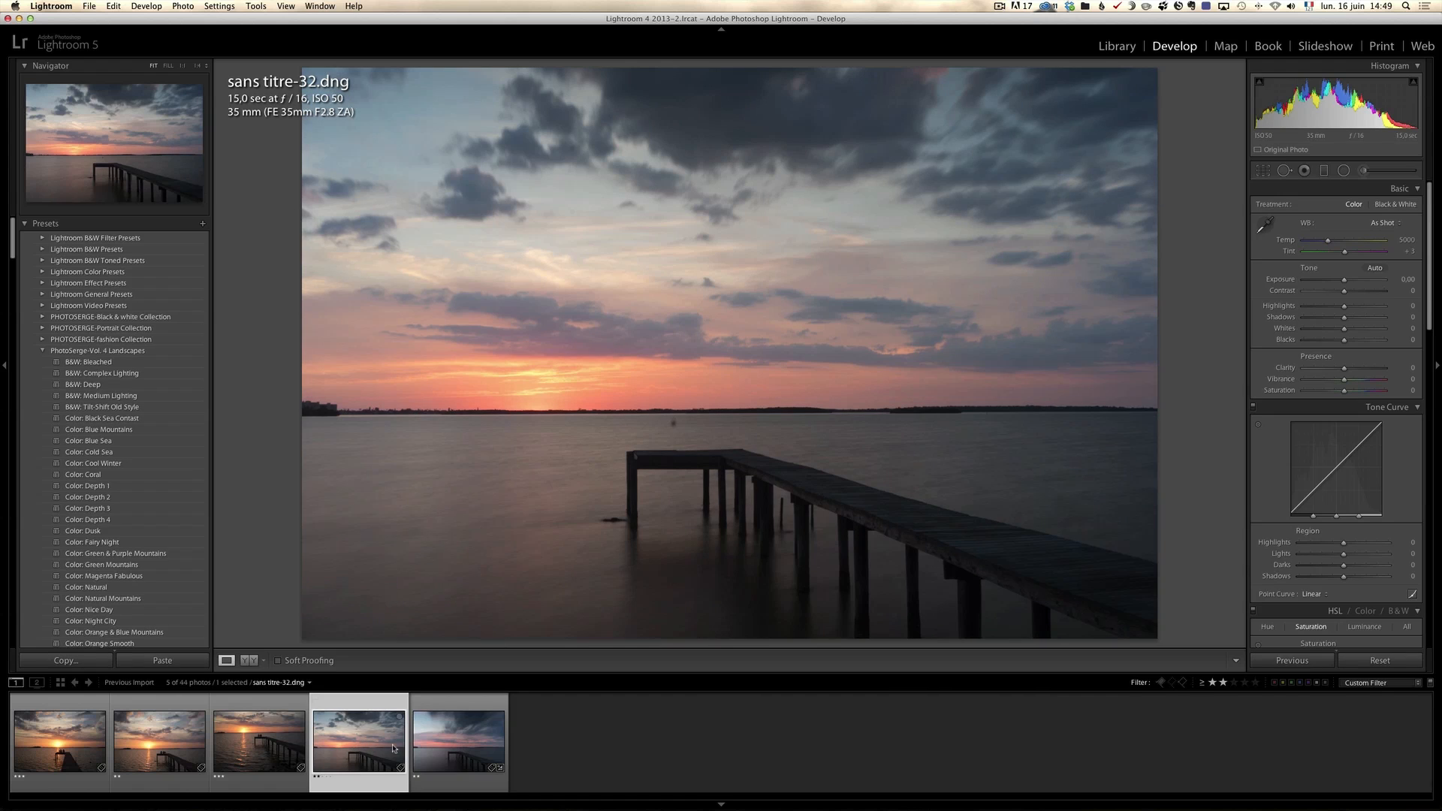
Select sans titre-15.dng, sans titre-17.dng and sans titre-22.dng and show them together in Survey view with all panels hidden
left_click(276, 730)
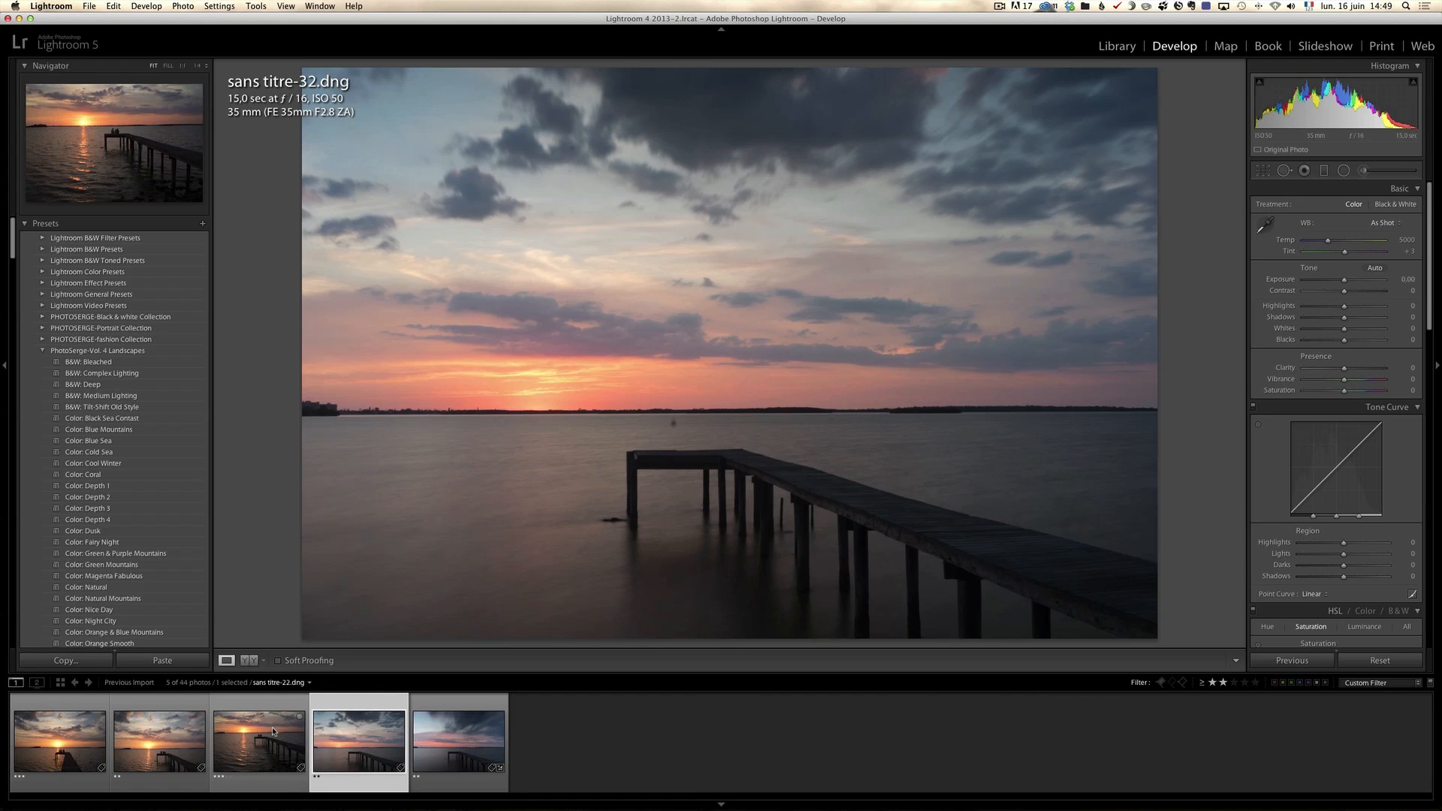
left_click(73, 742, "shift")
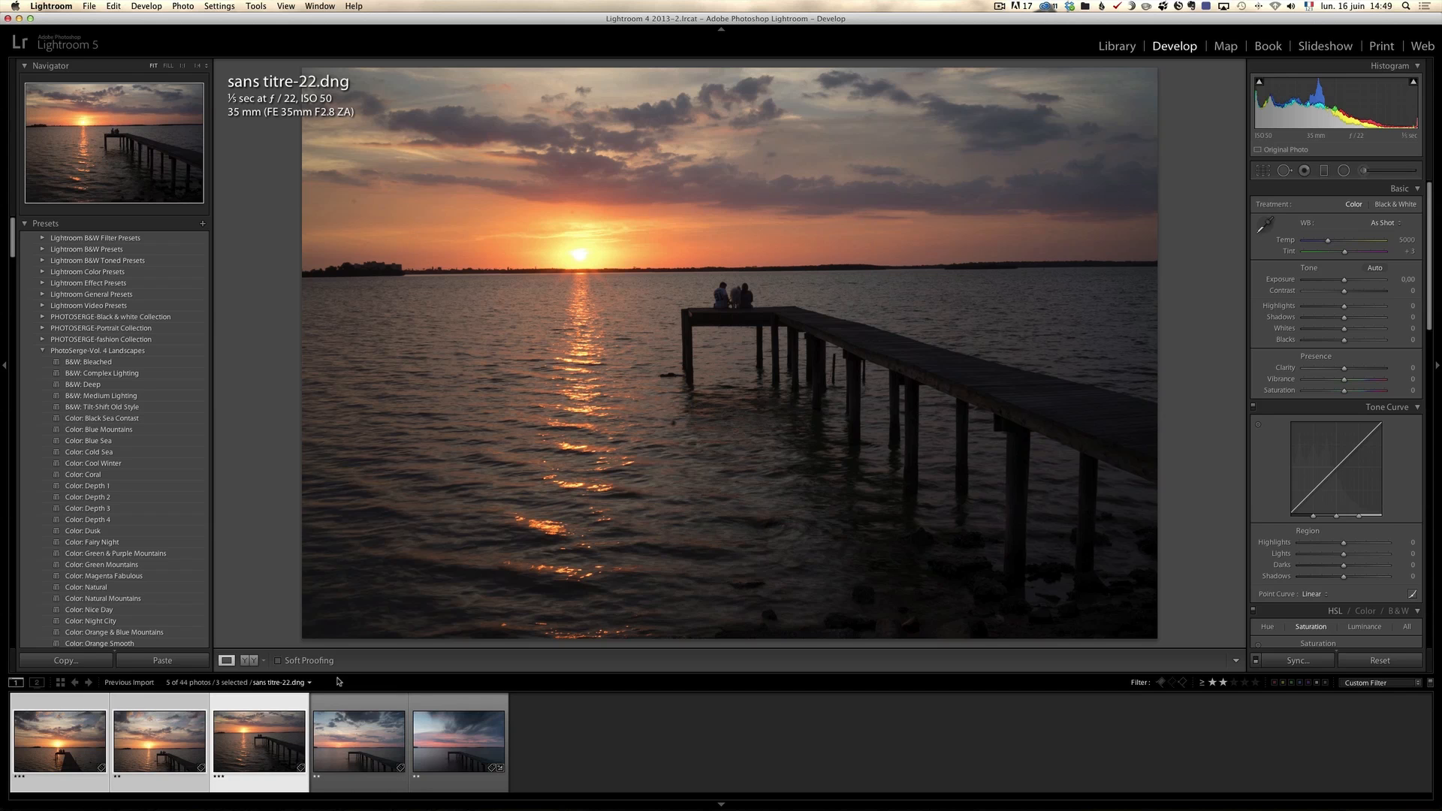
key("shift+Tab")
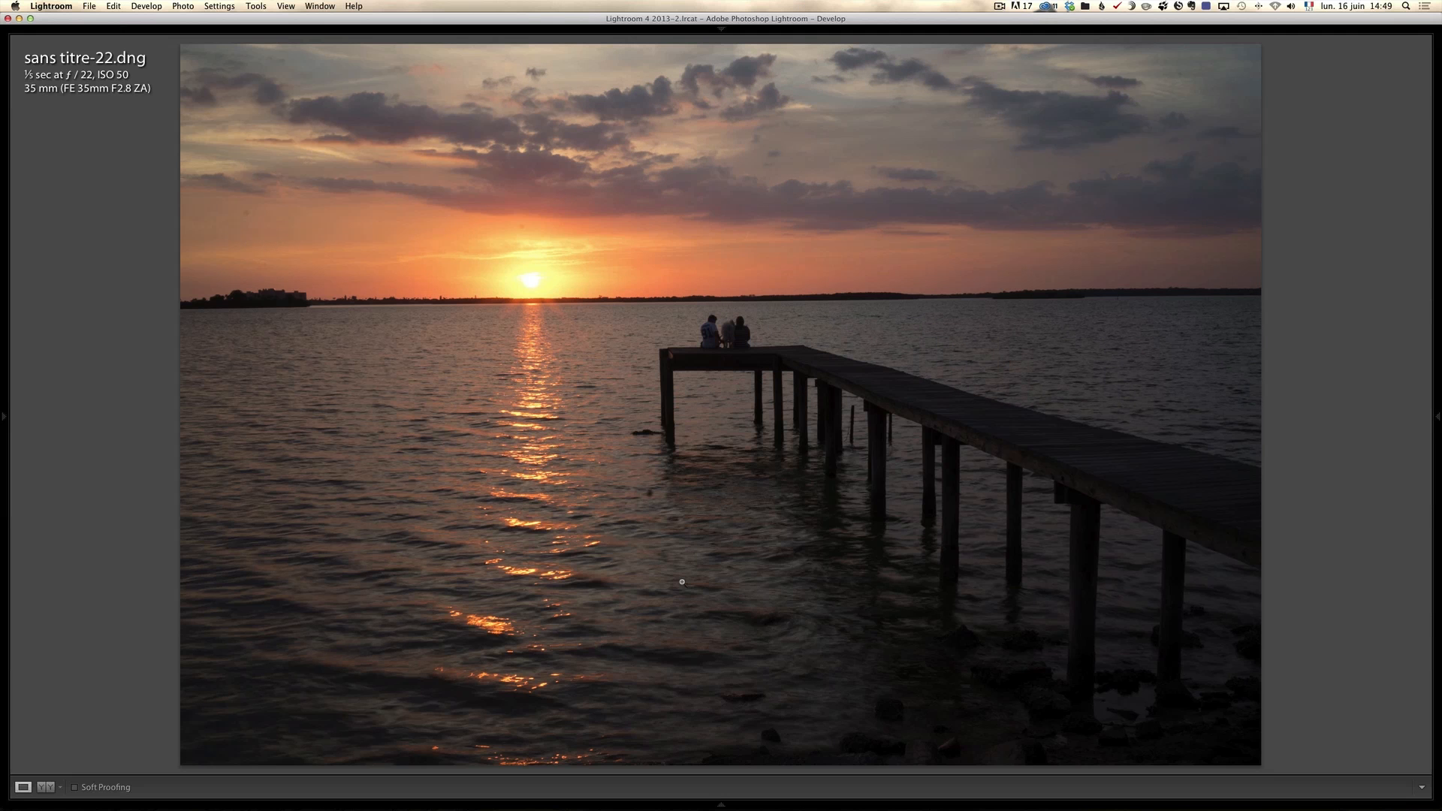
key("t")
key("n")
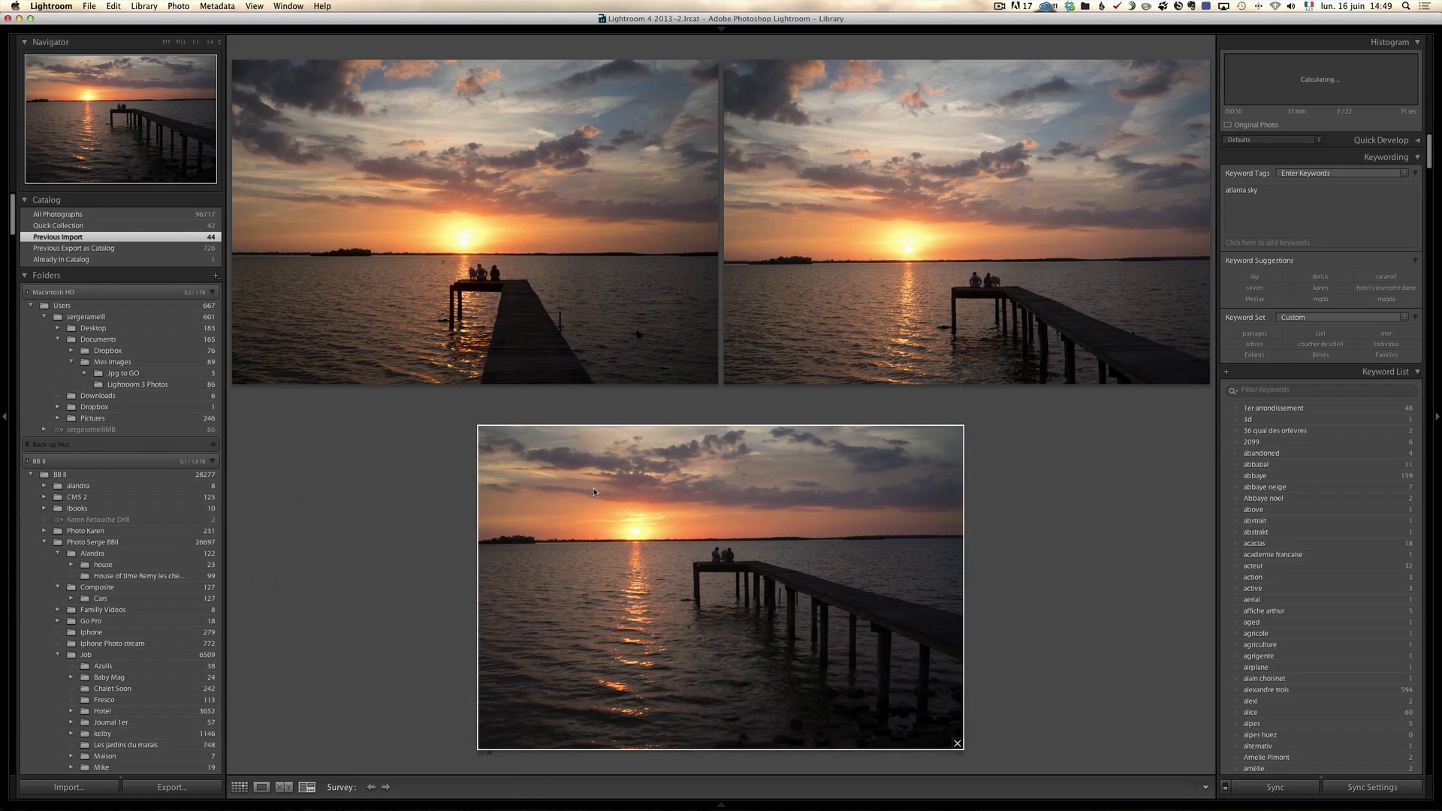
key("Tab")
key("shift+Tab")
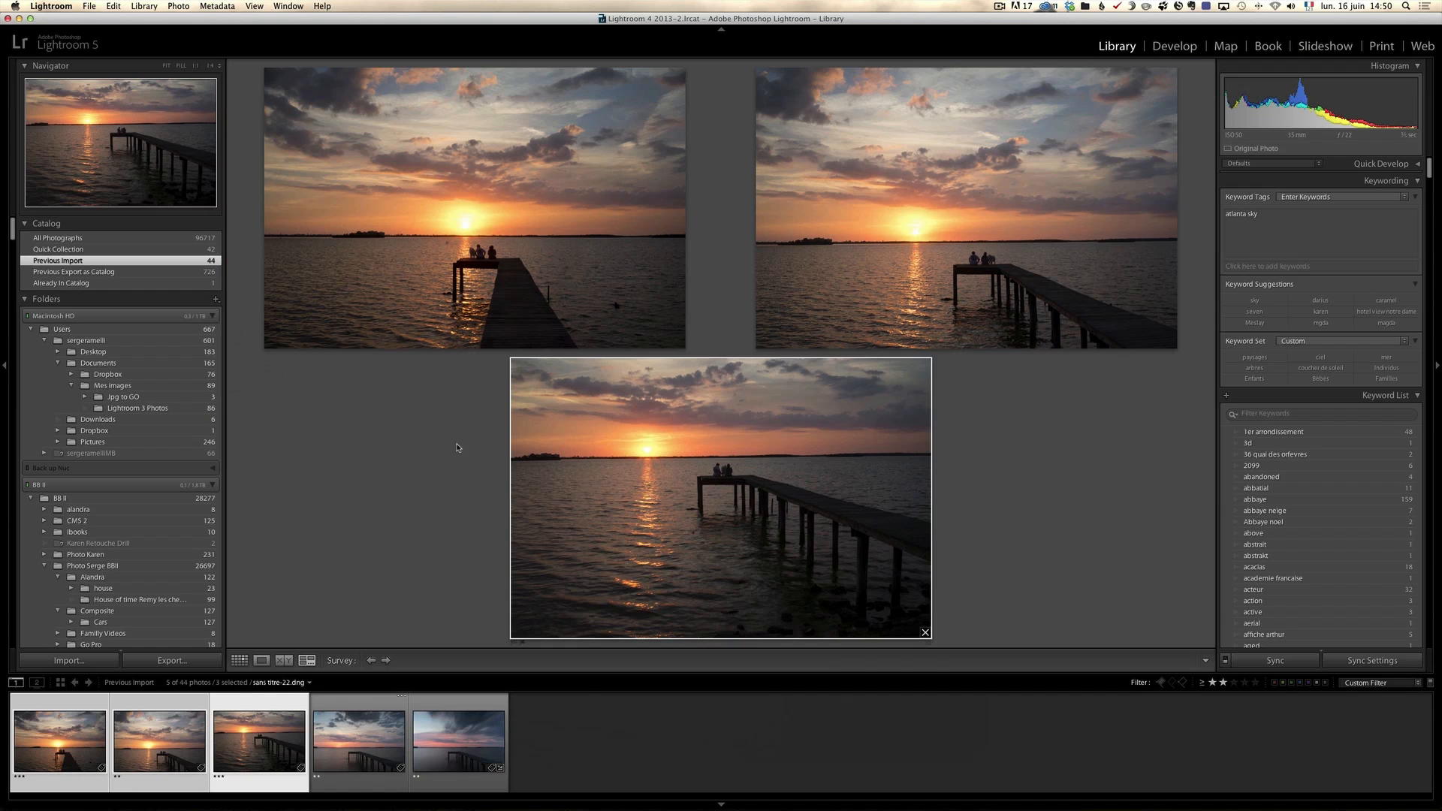
key("shift+Tab")
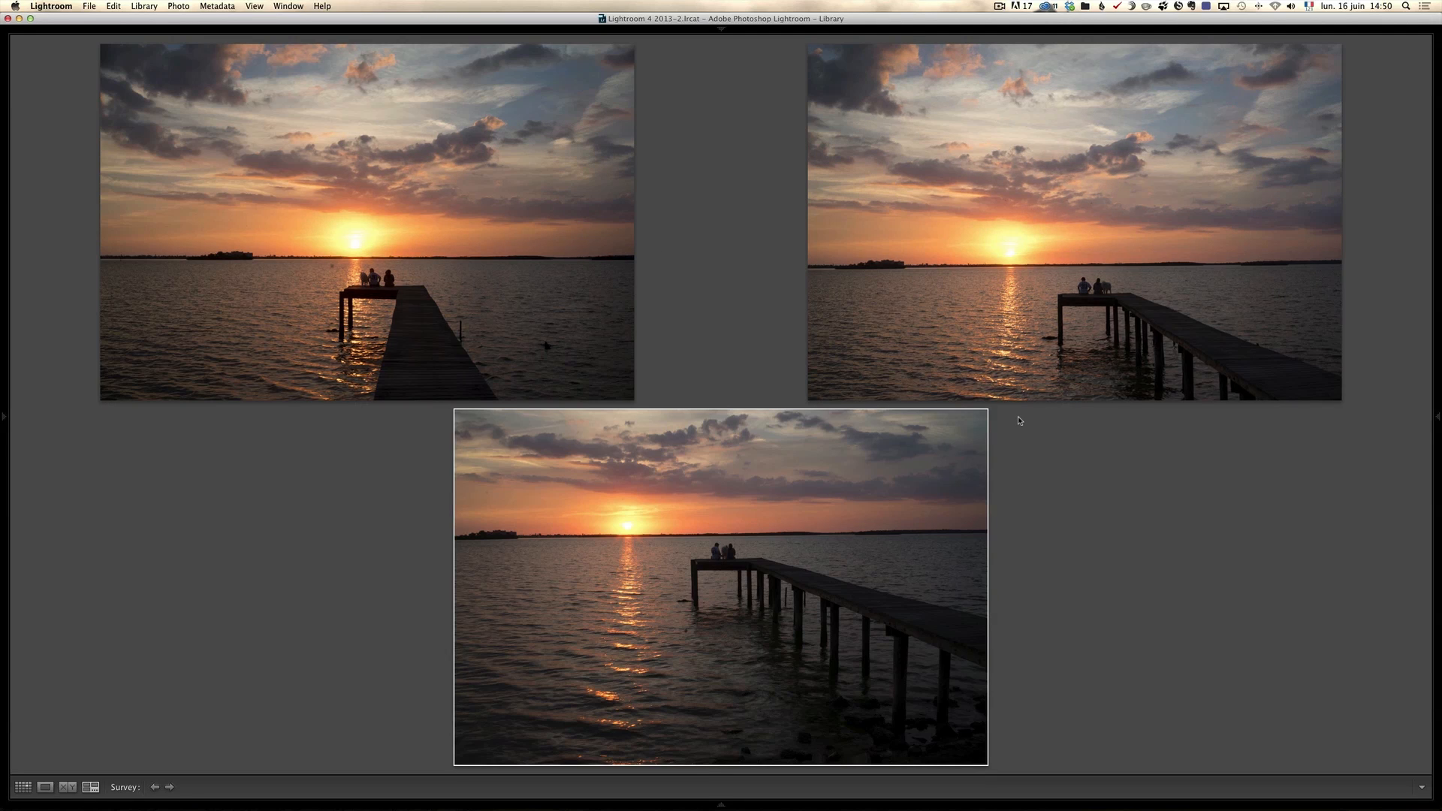
Examine each of the three surveyed pier photos in turn to compare their sky, light and composition
left_click(476, 299)
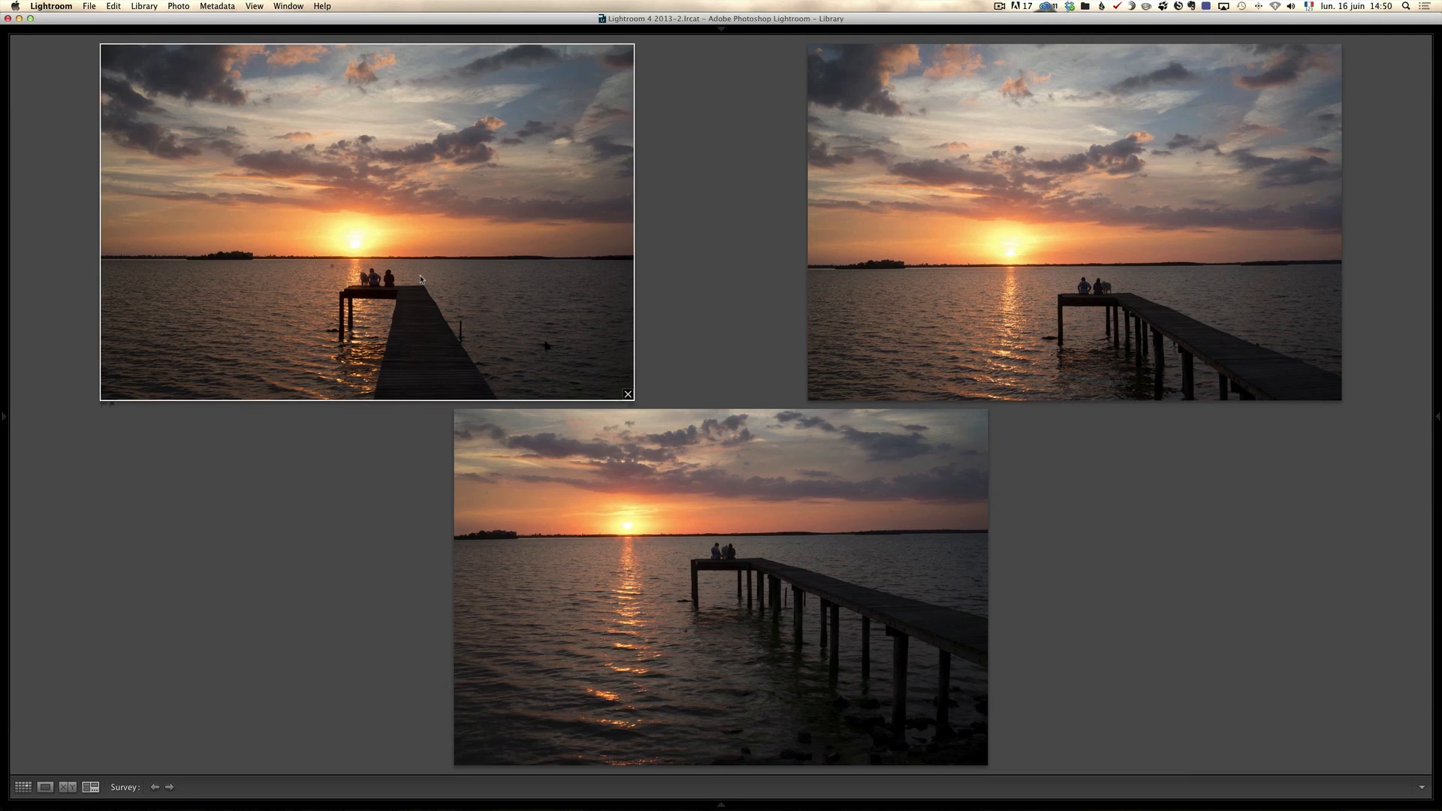
left_click(1140, 286)
left_click(872, 455)
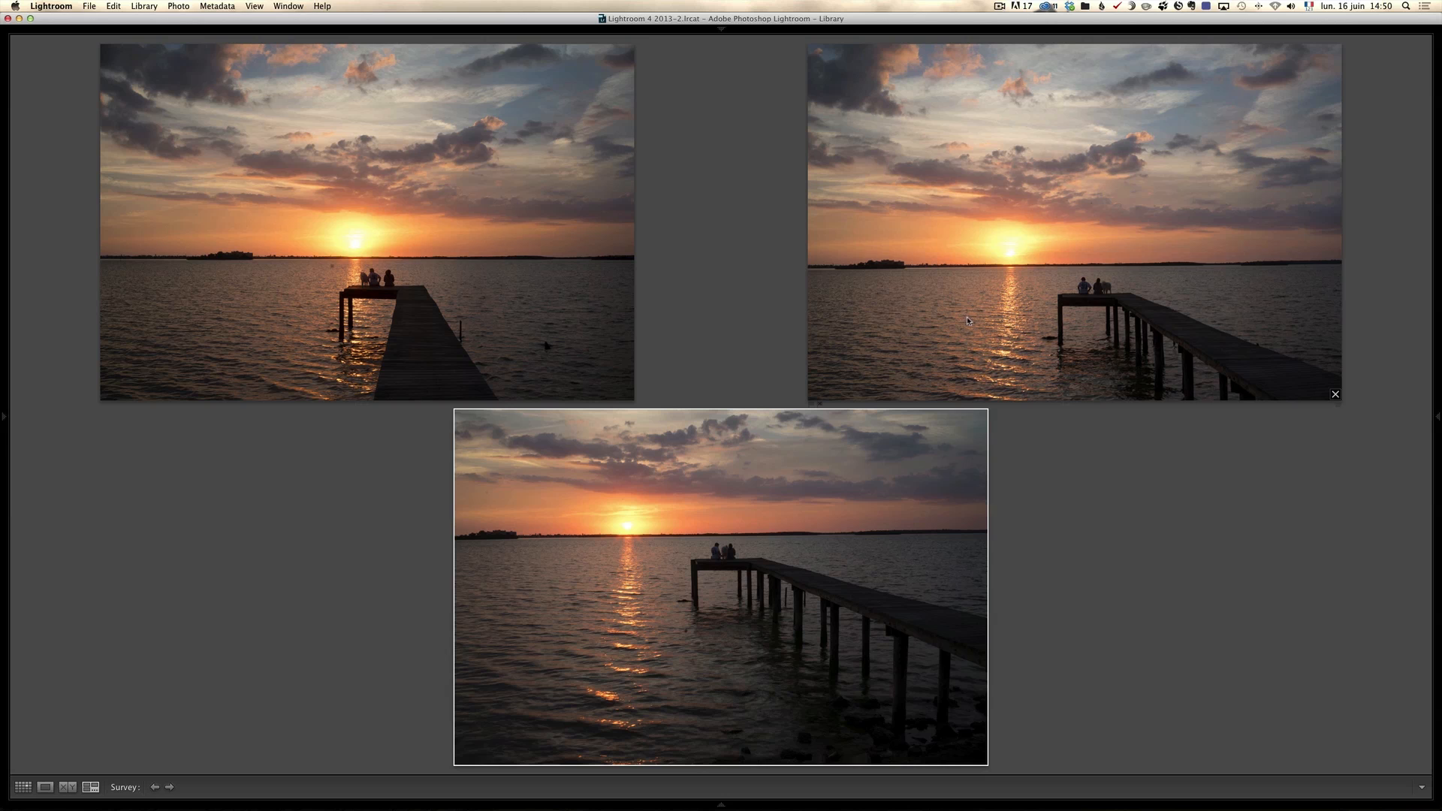
left_click(392, 140)
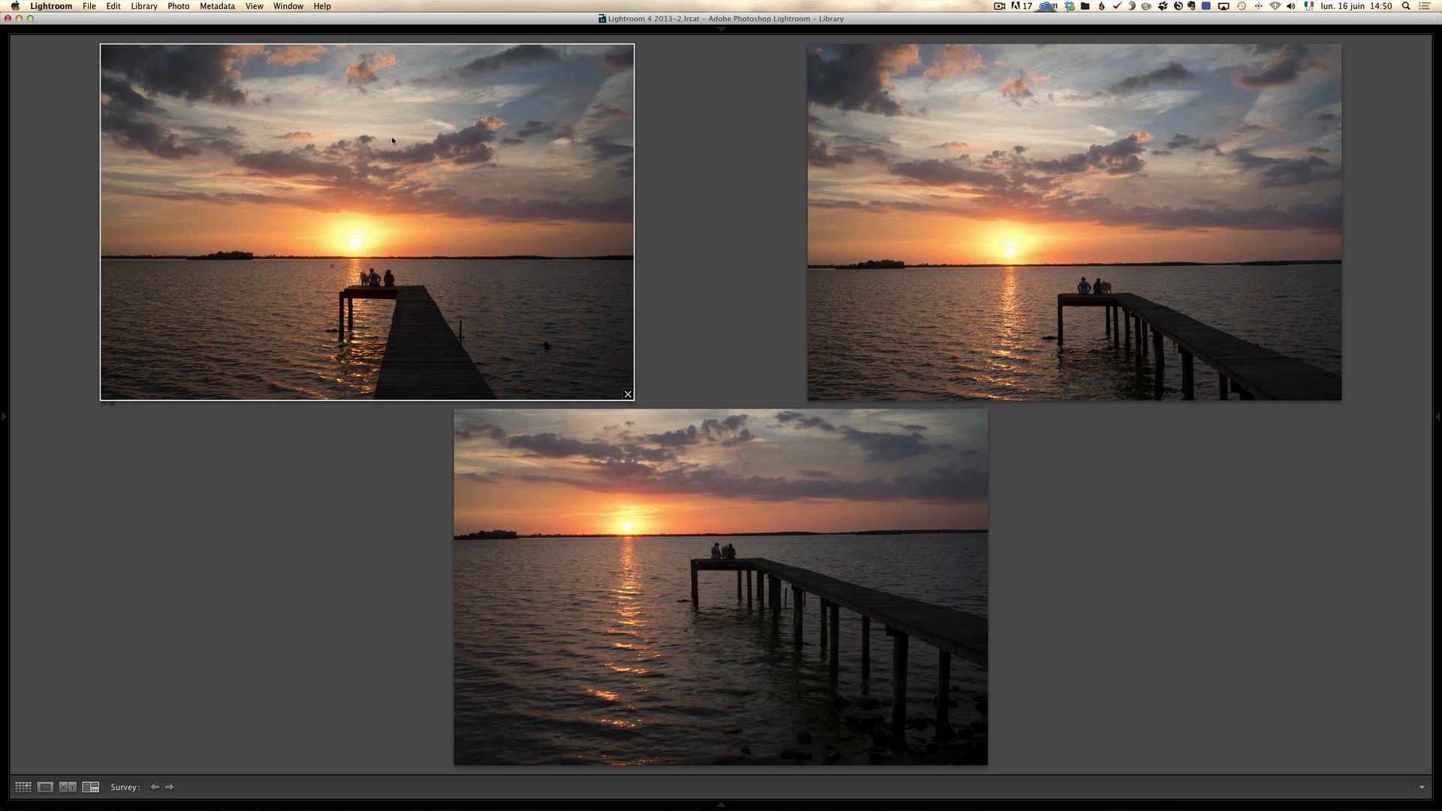
left_click(935, 202)
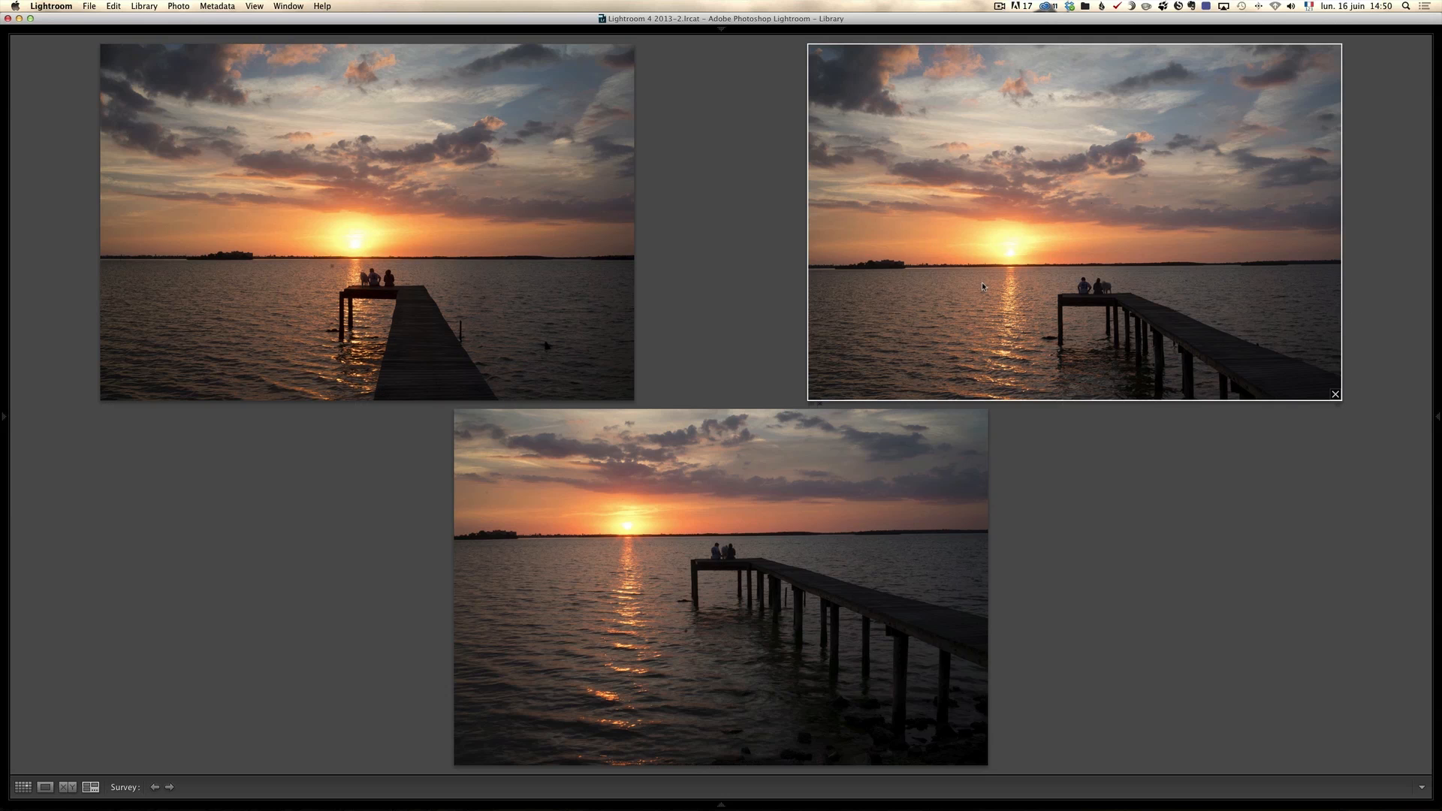
Drop sans titre-15.dng from the survey and make sans titre-22.dng the active photo beside sans titre-17.dng
left_click(784, 558)
key("Left")
key("Right")
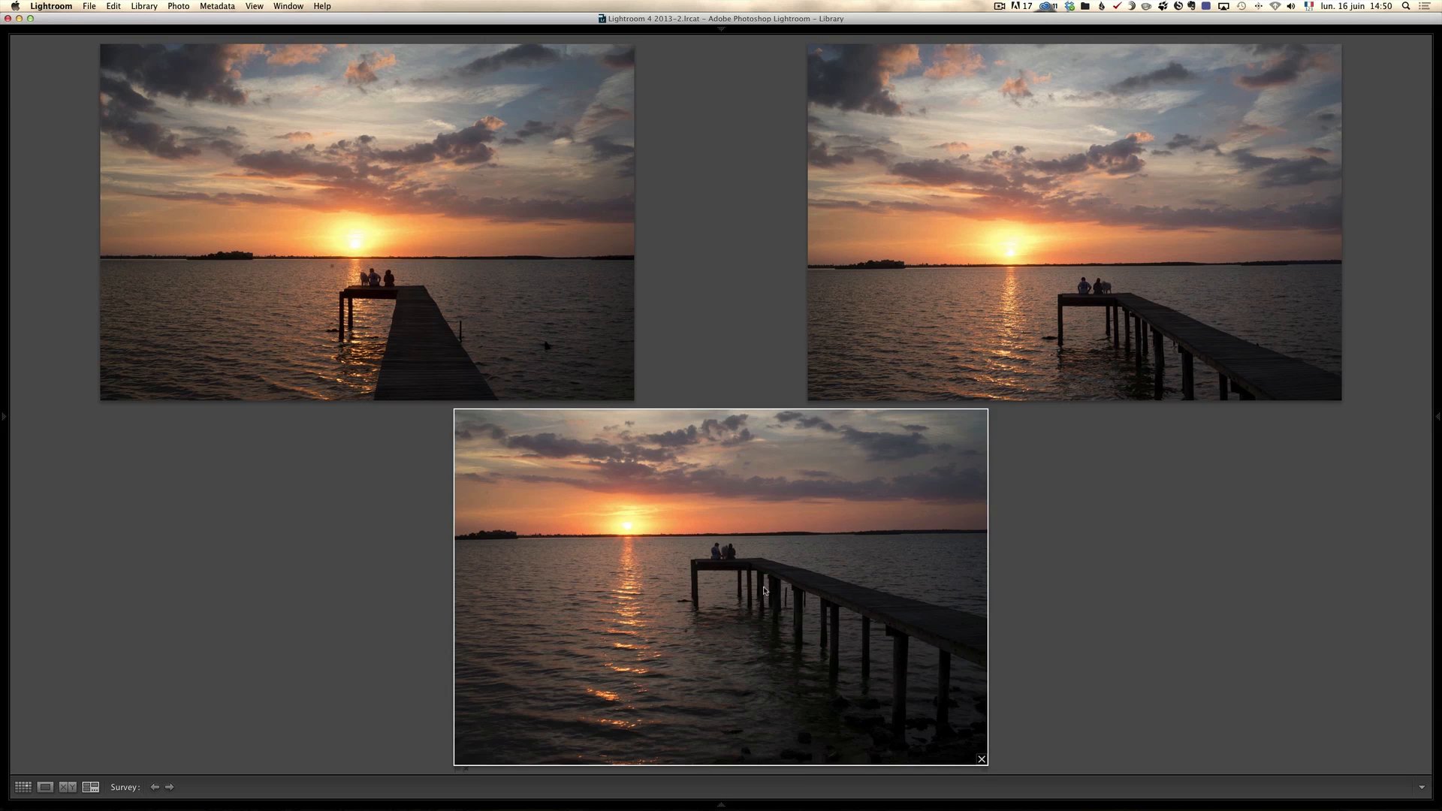
left_click(622, 389)
left_click(627, 393)
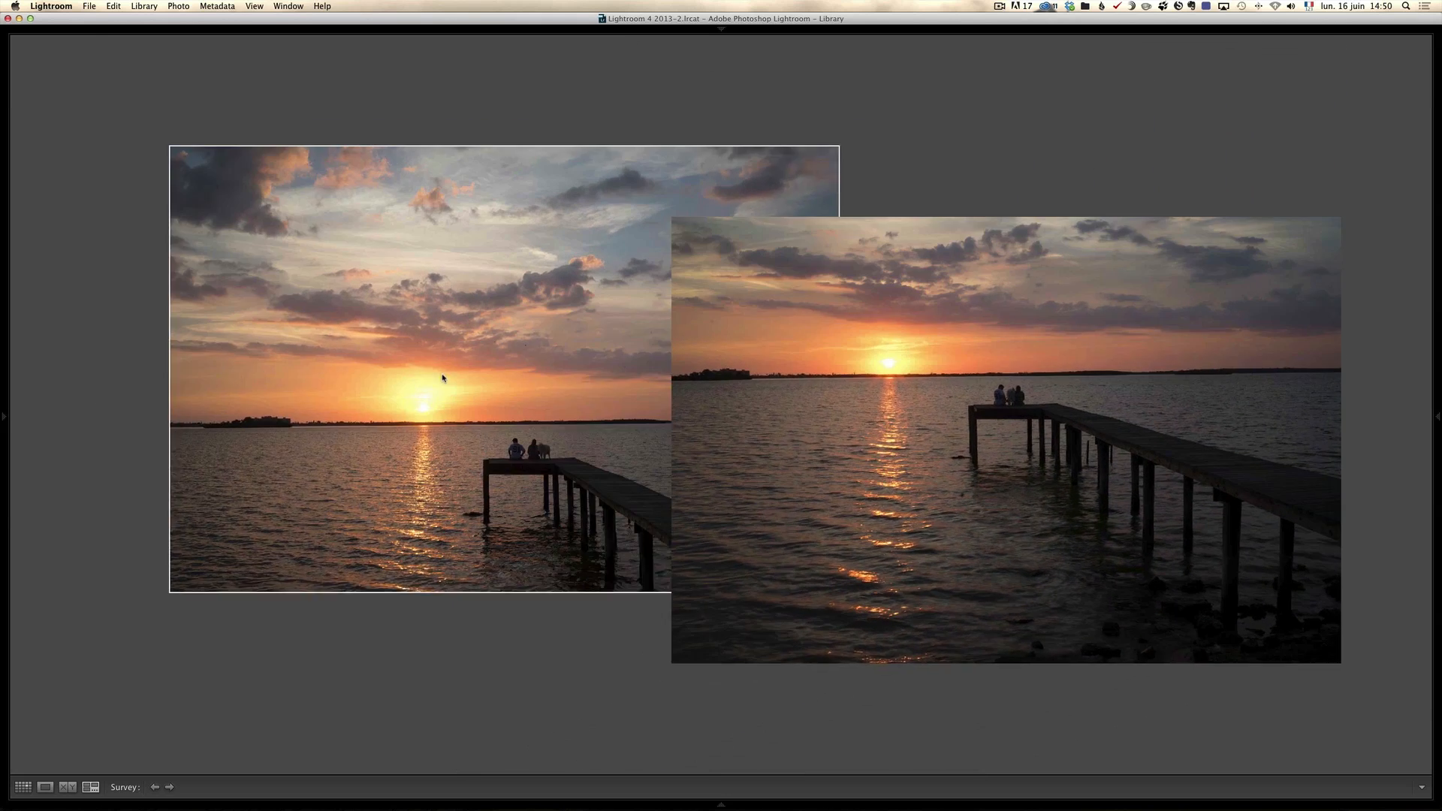
left_click(904, 459)
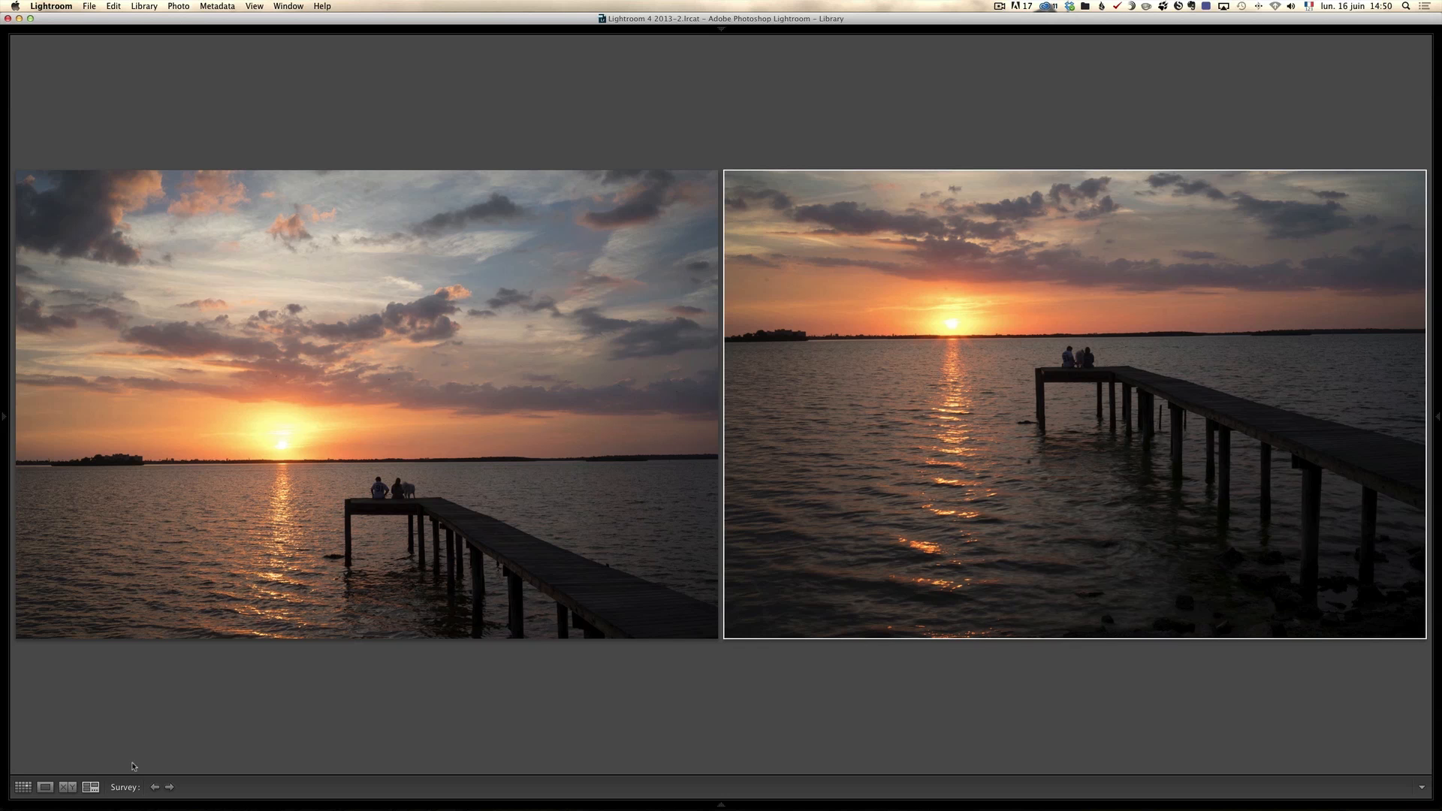
Show sans titre-22.dng alone in Loupe view with the panels restored and the photo info overlay displayed
left_click(54, 790)
key("shift+Tab")
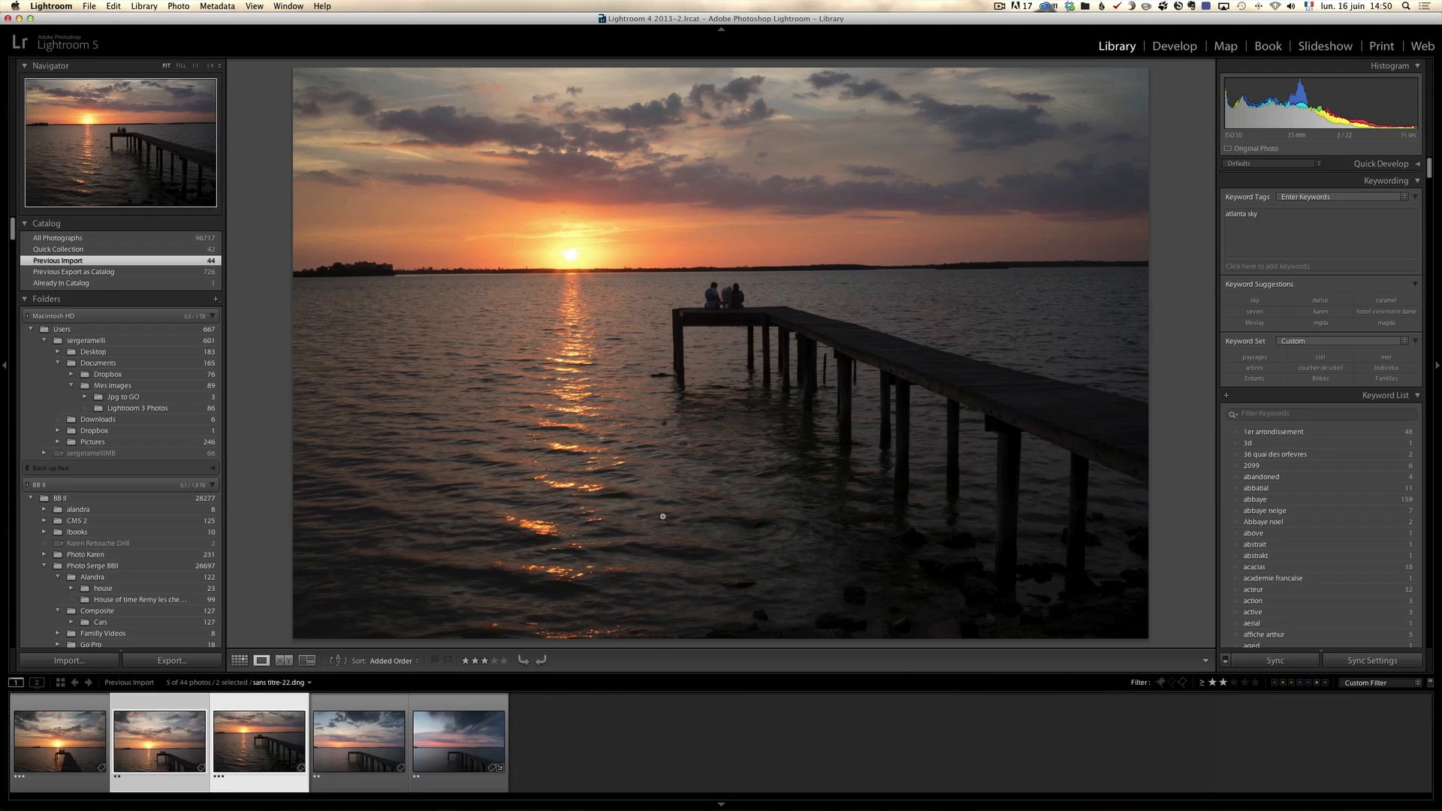
key("i")
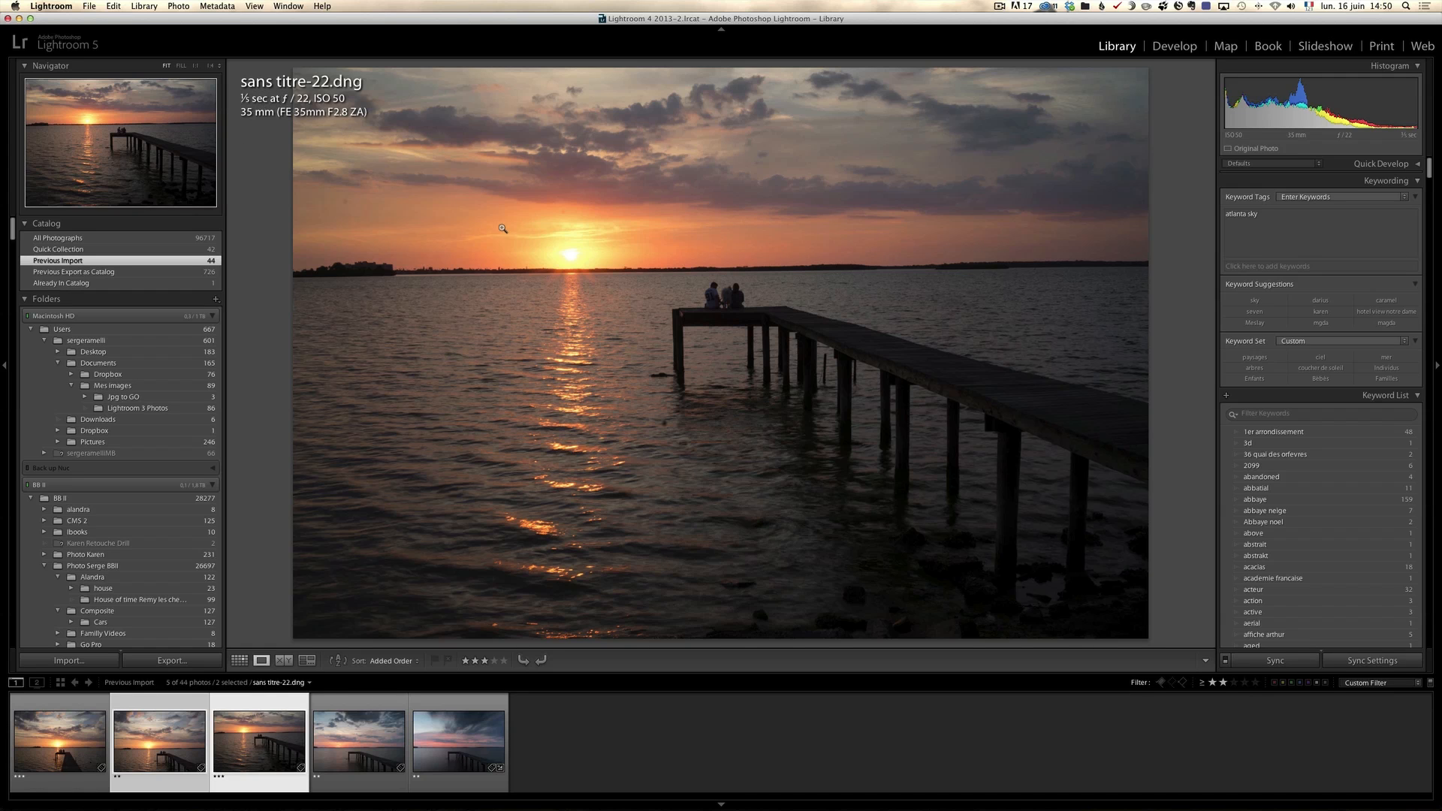
Compare the water reflections and seated figures in sans titre-17.dng and sans titre-22.dng up close
left_click(167, 740)
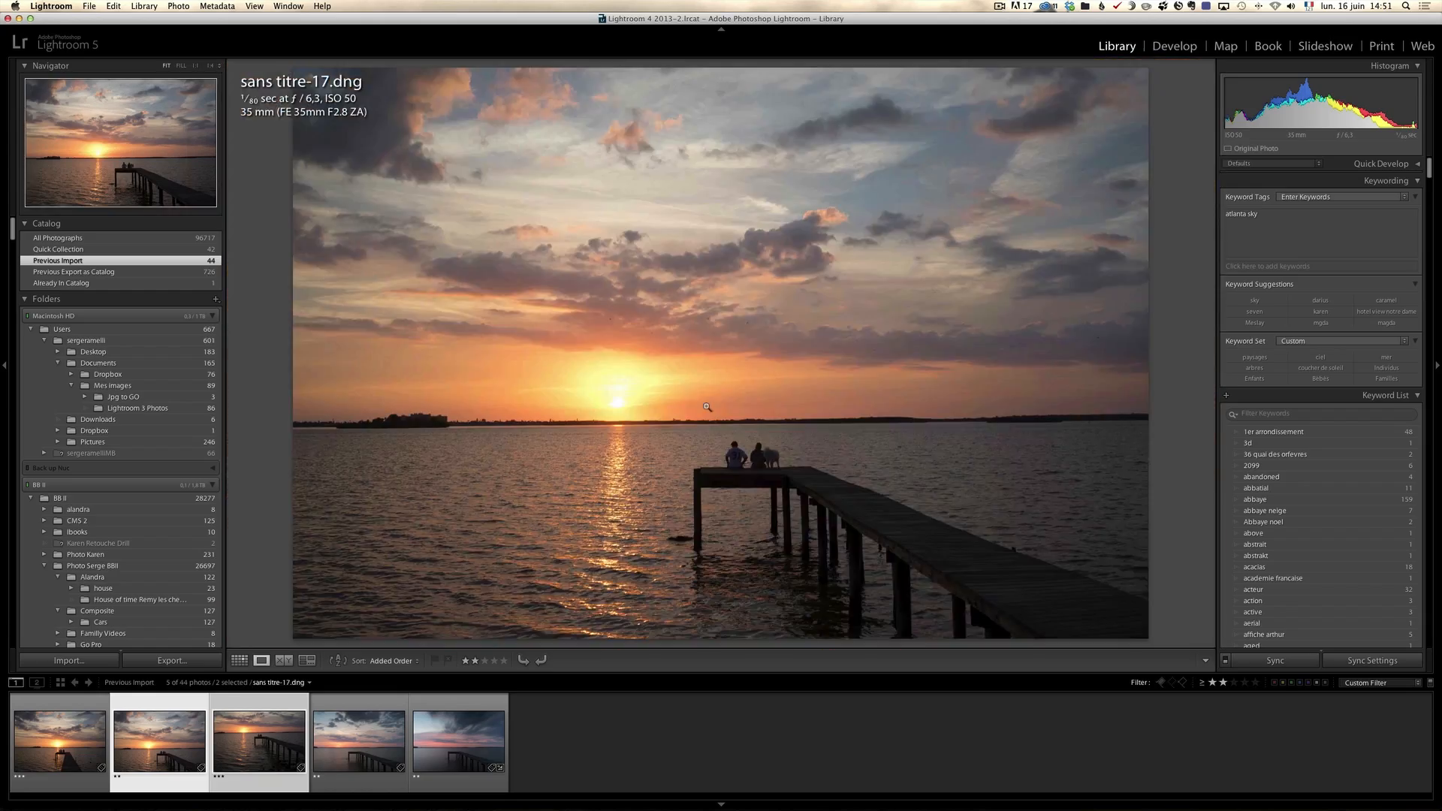
left_click(707, 406)
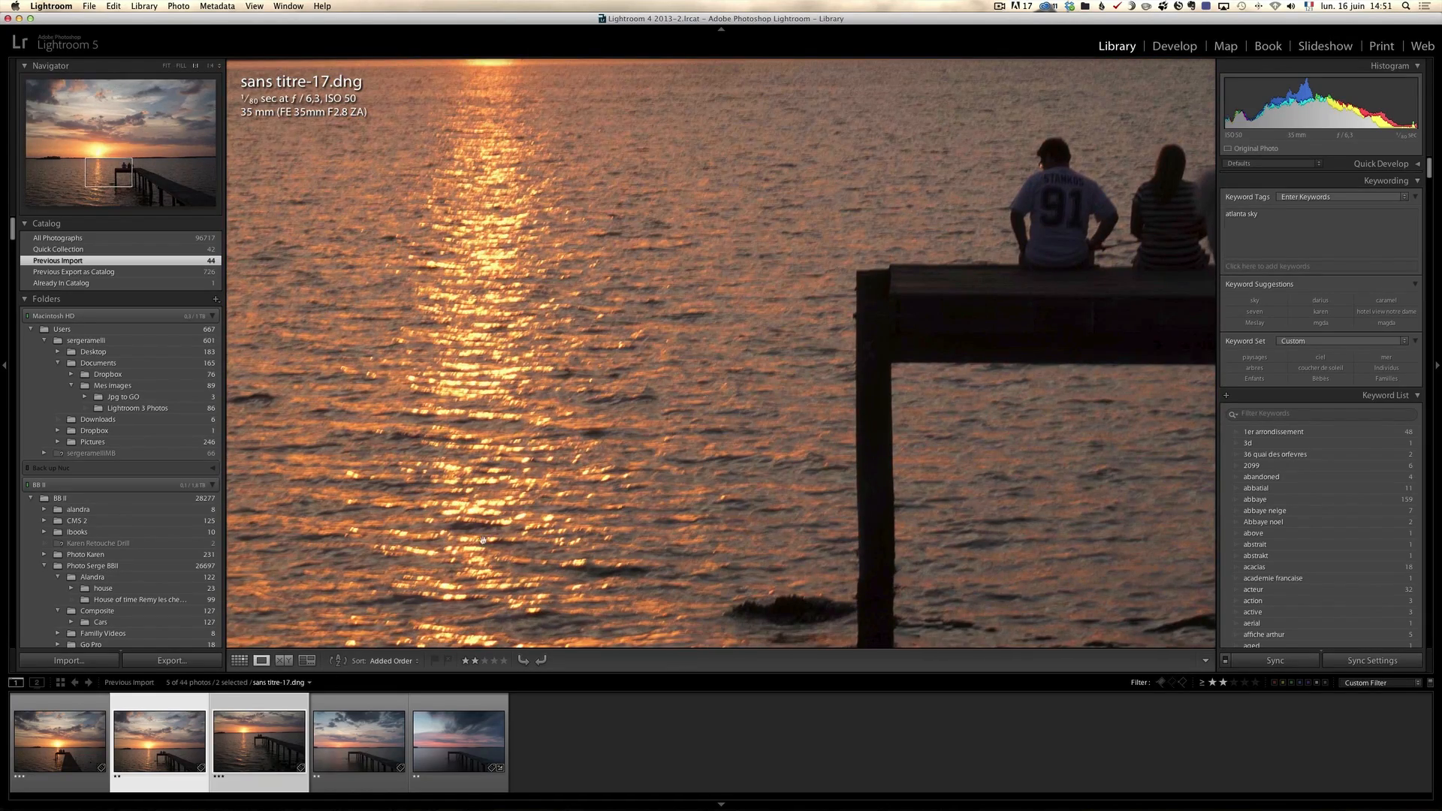
left_click(245, 758)
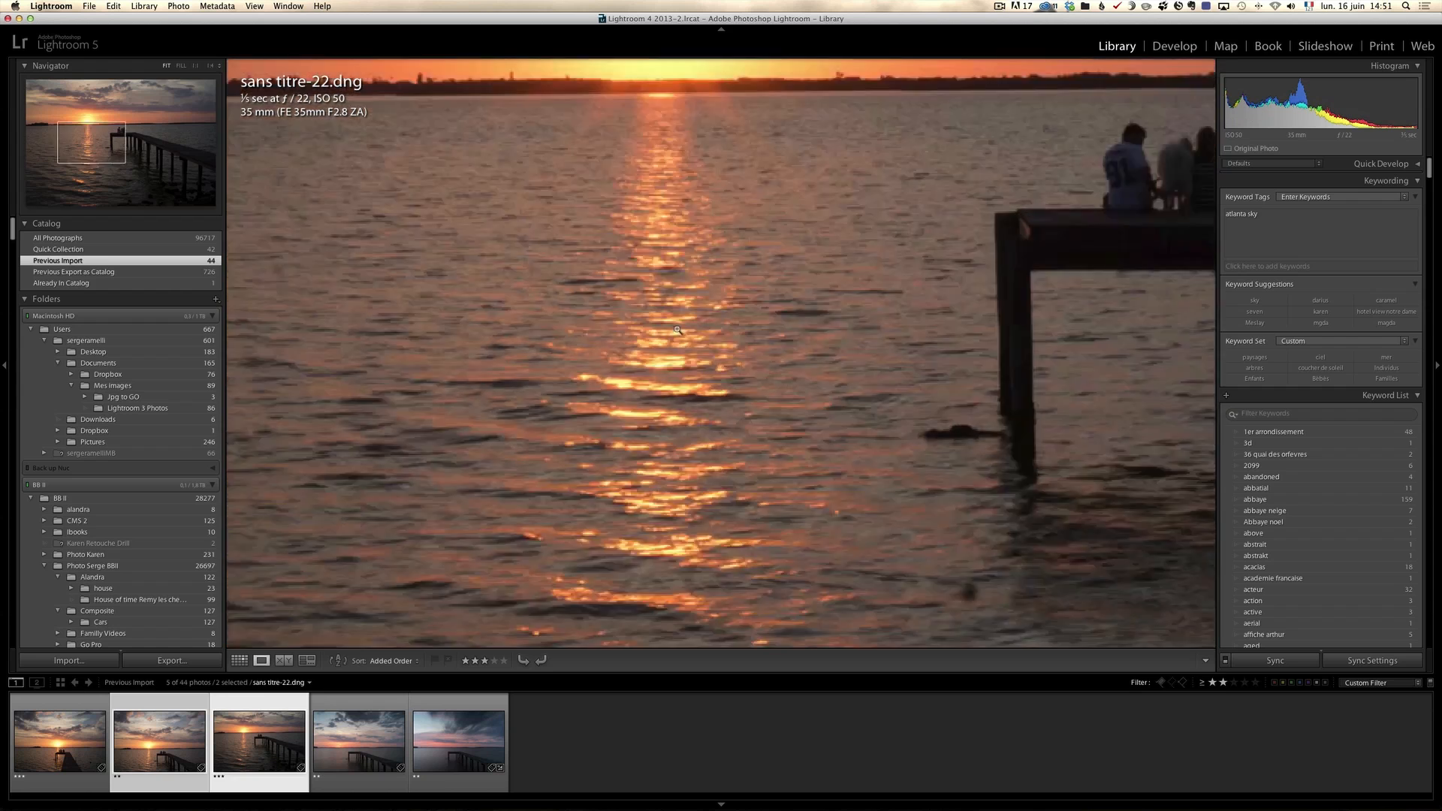
left_click(677, 330)
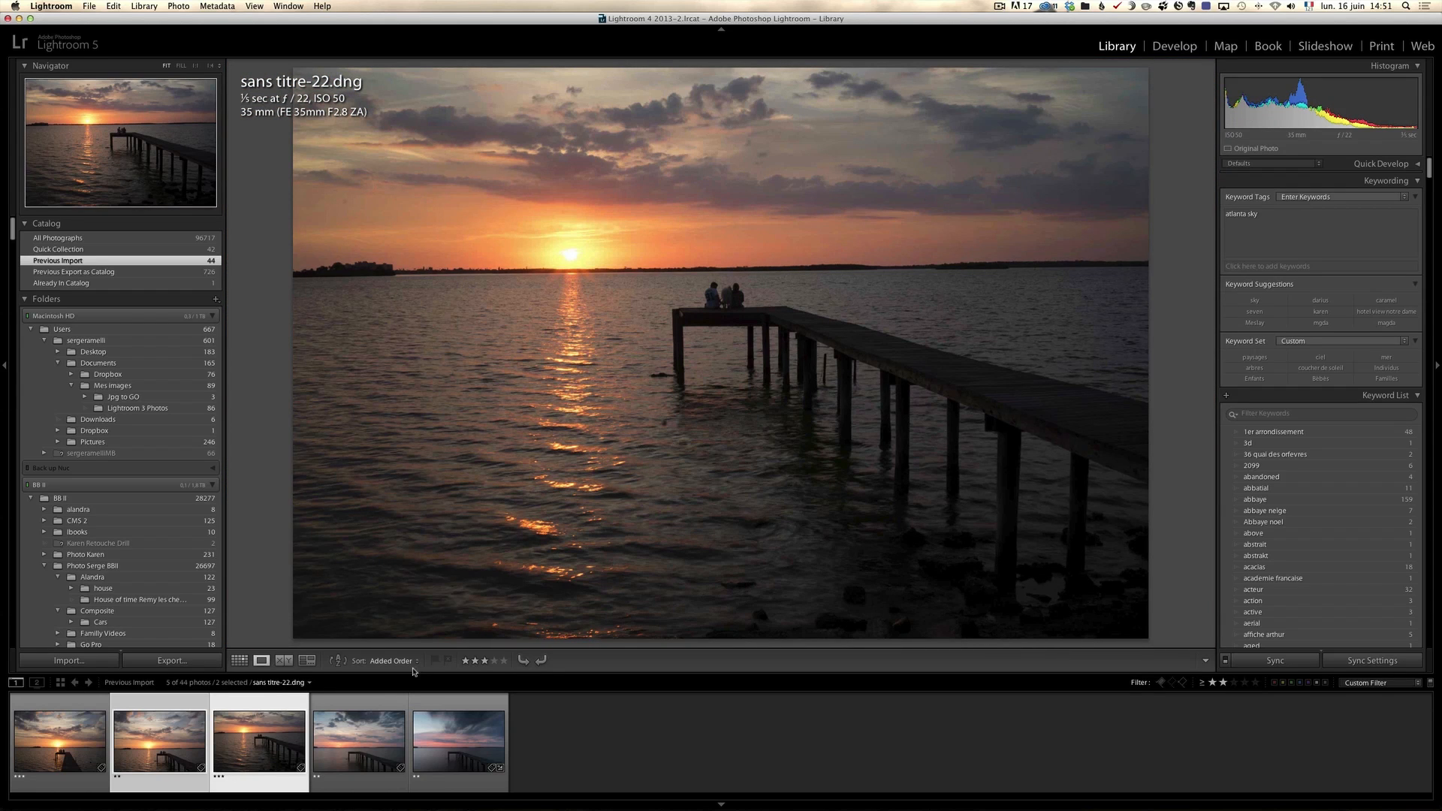
Keep only sans titre-22.dng selected, collapse the navigation and folders panel, and weigh it once more against sans titre-17.dng
left_click(621, 755)
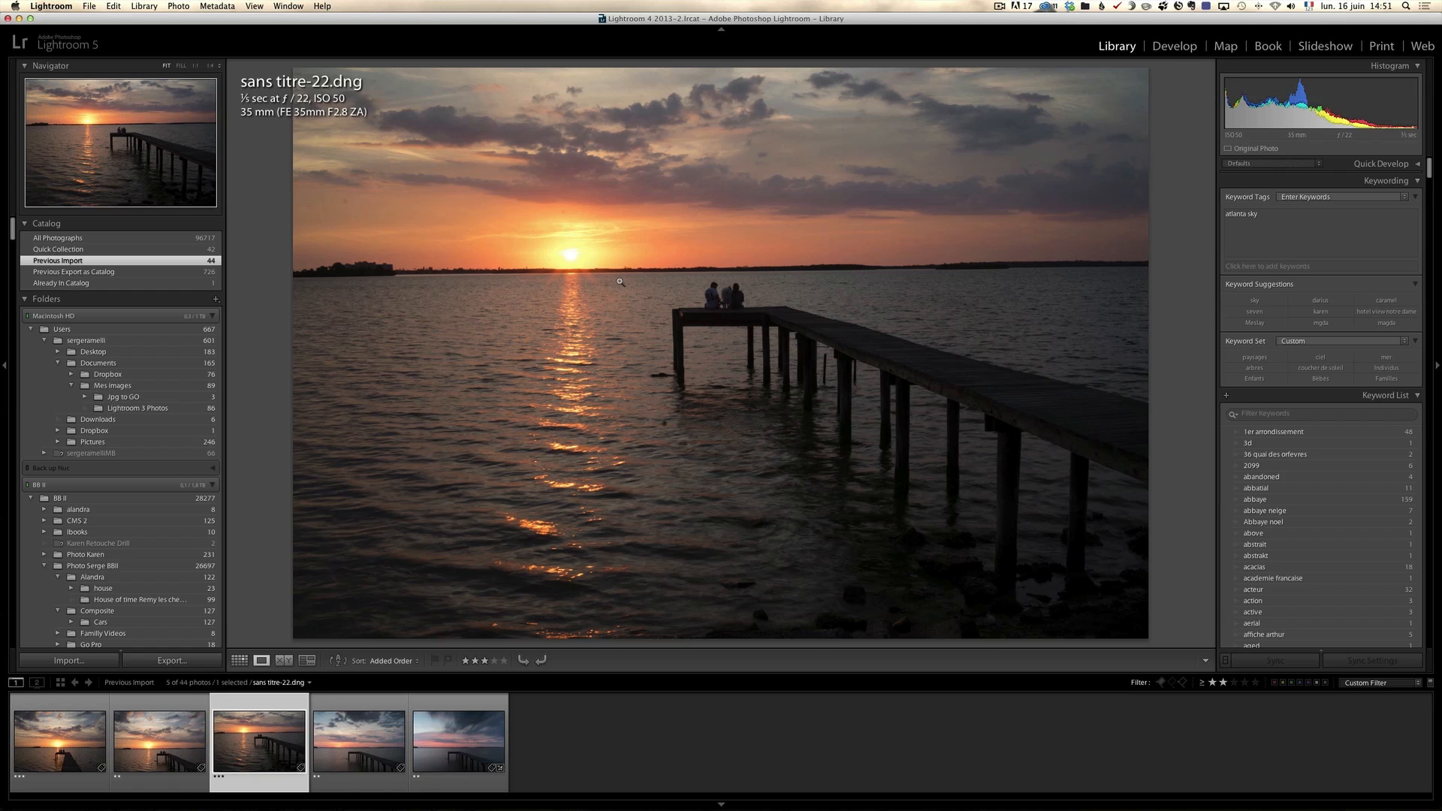
left_click(4, 375)
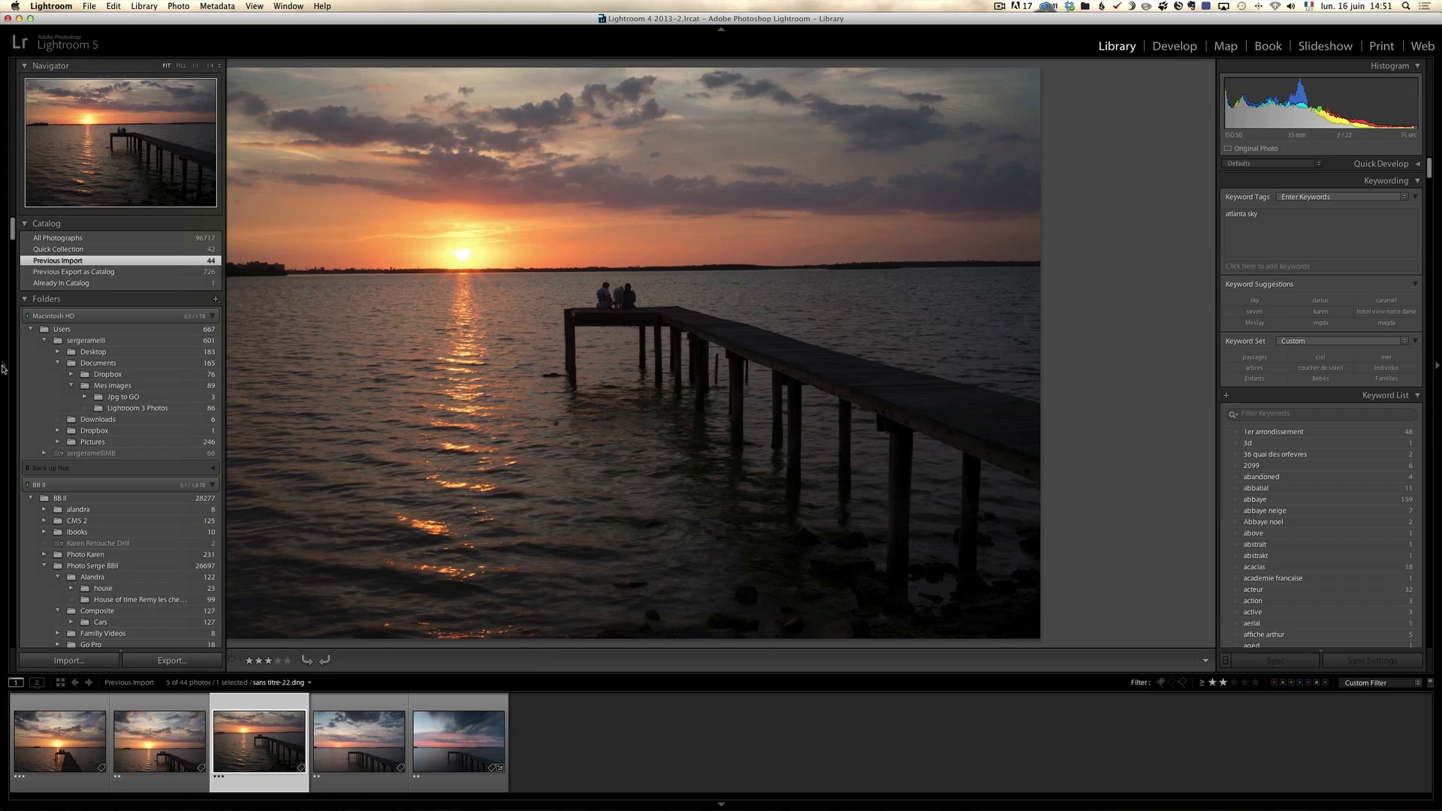
key("Left")
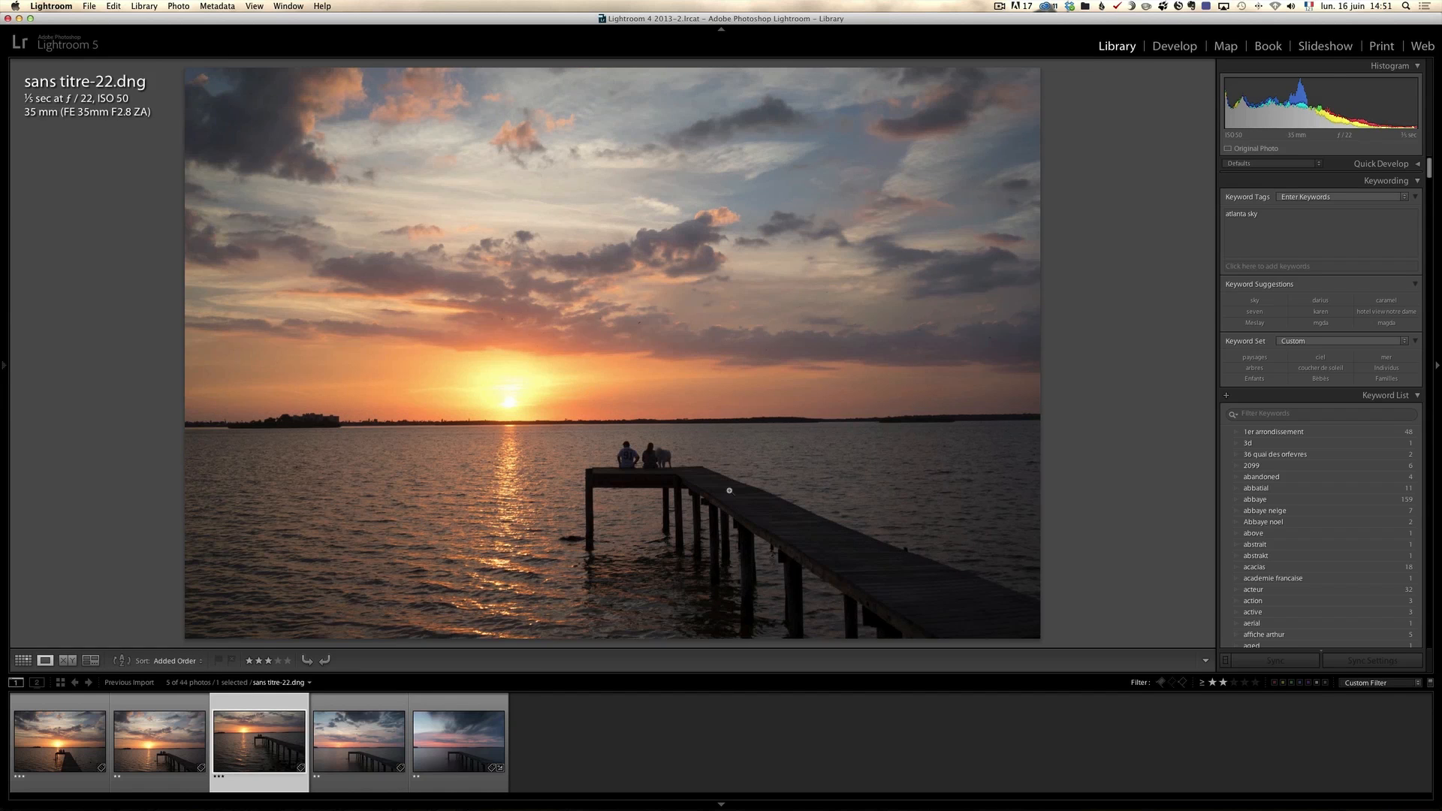
left_click(277, 746)
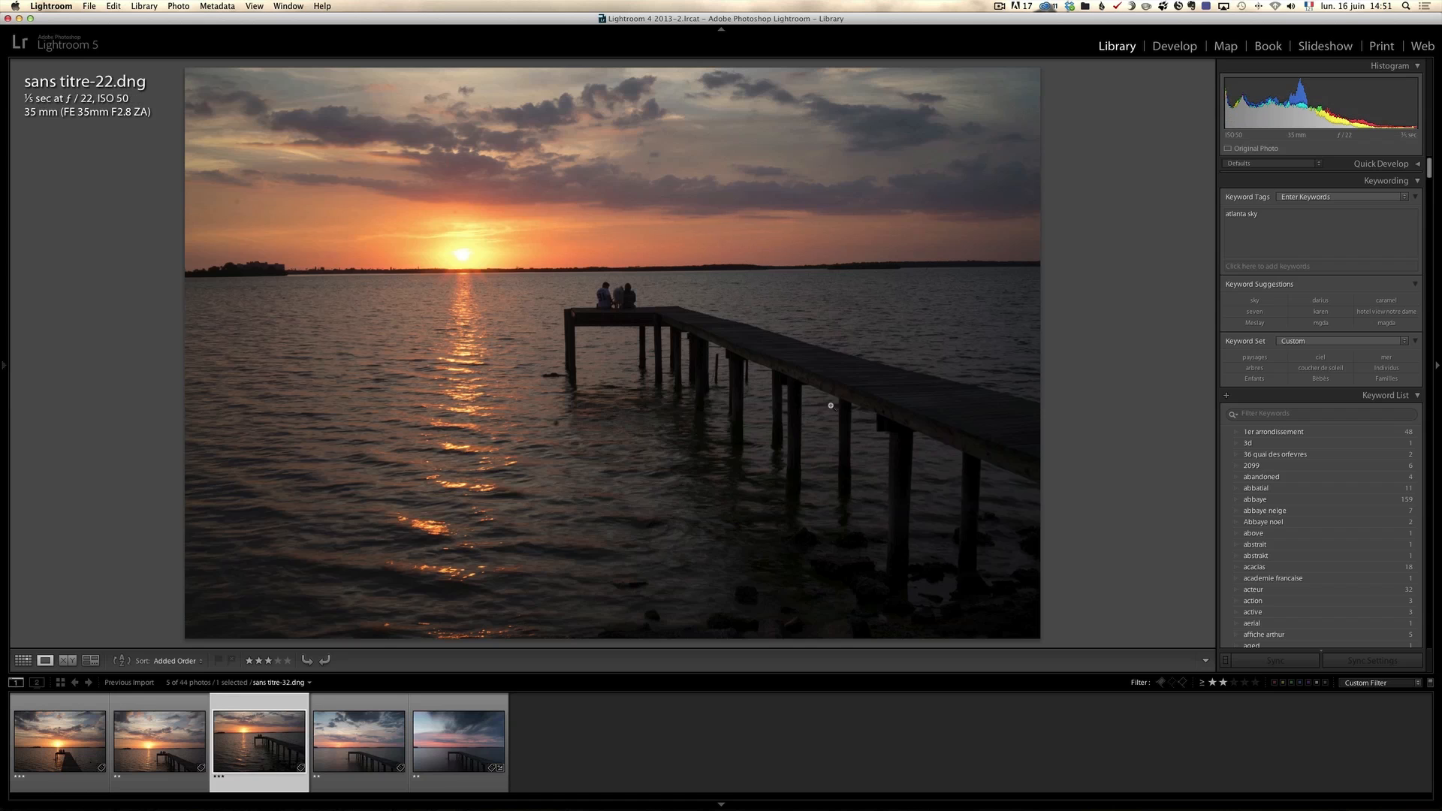
Open sans titre-22.dng in Develop with the adjustments shown, and set Highlights to −100, Shadows to +100, Whites to +17 and Blacks to −19
left_click(1180, 59)
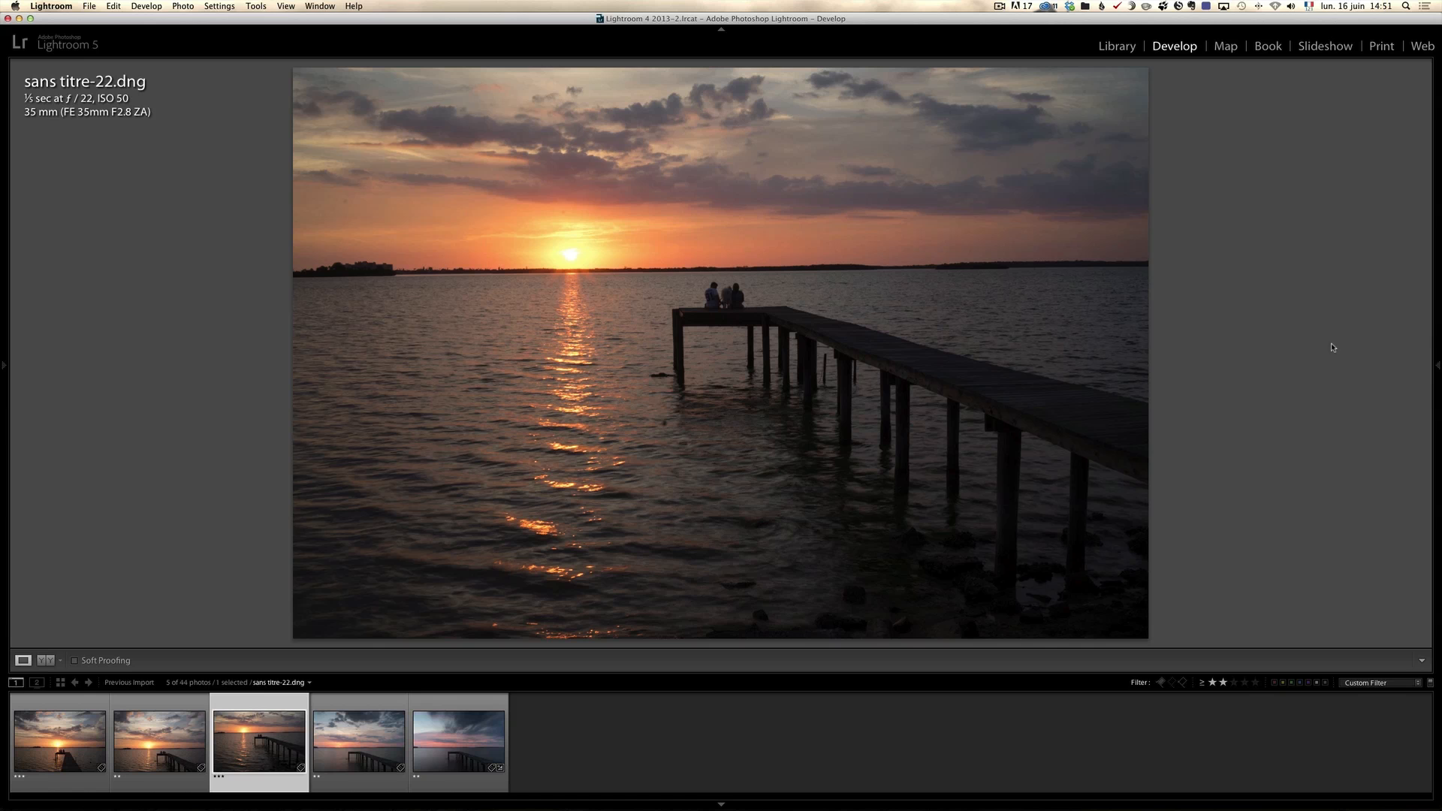
left_click(1436, 367)
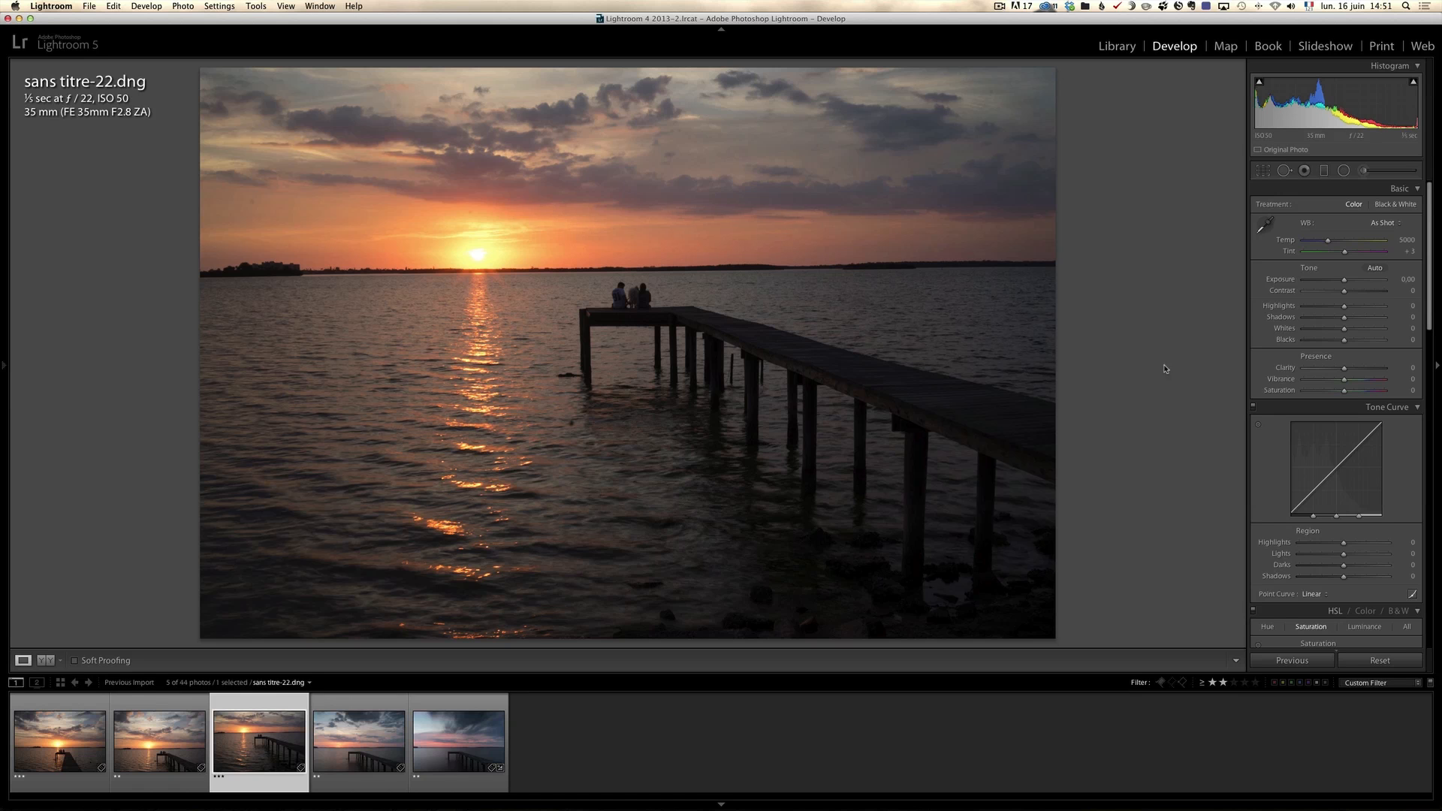
mouse_move(1344, 318)
left_mouse_down()
mouse_move(1385, 318)
mouse_move(1285, 313)
mouse_move(1354, 333)
left_mouse_up()
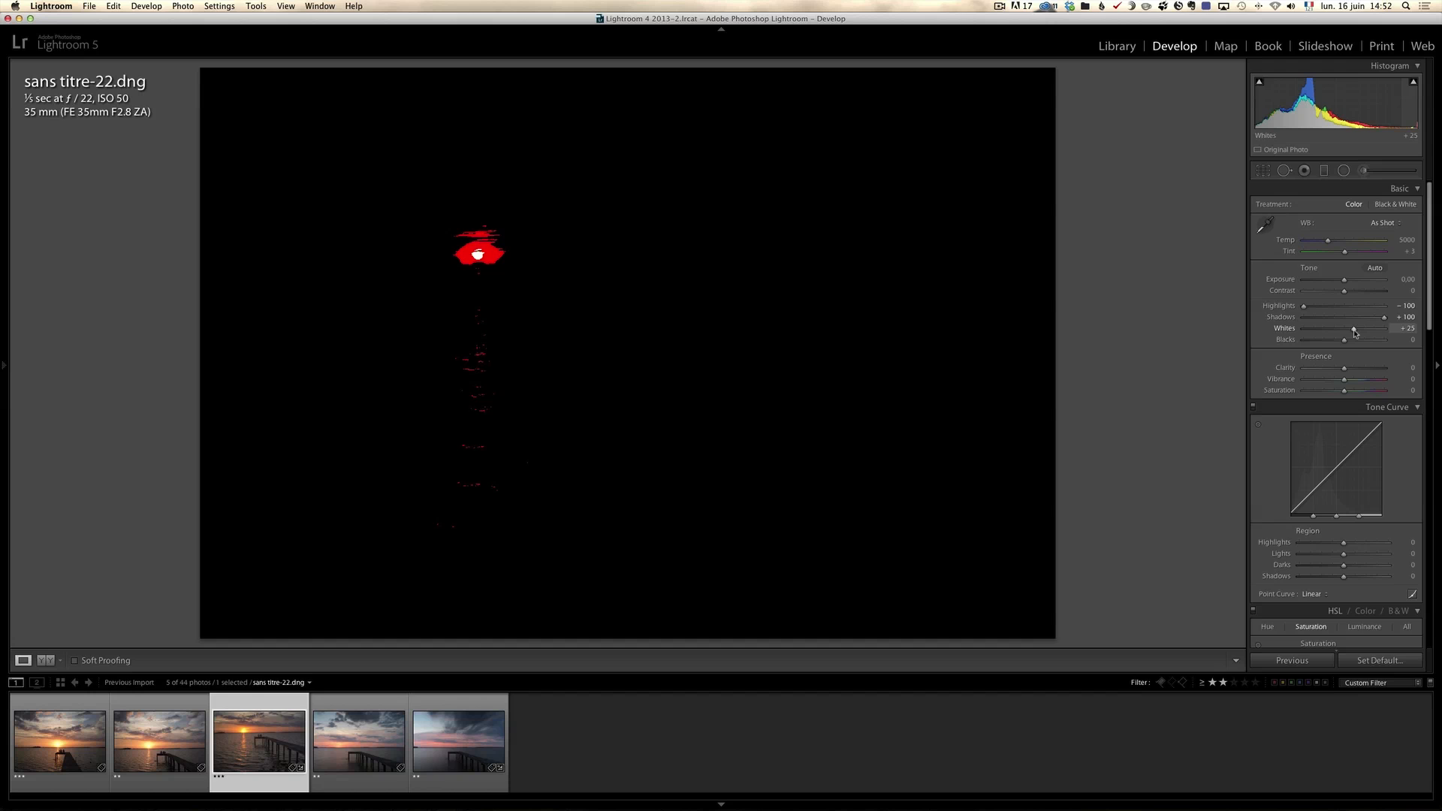
left_click_drag(1354, 333, 1336, 341)
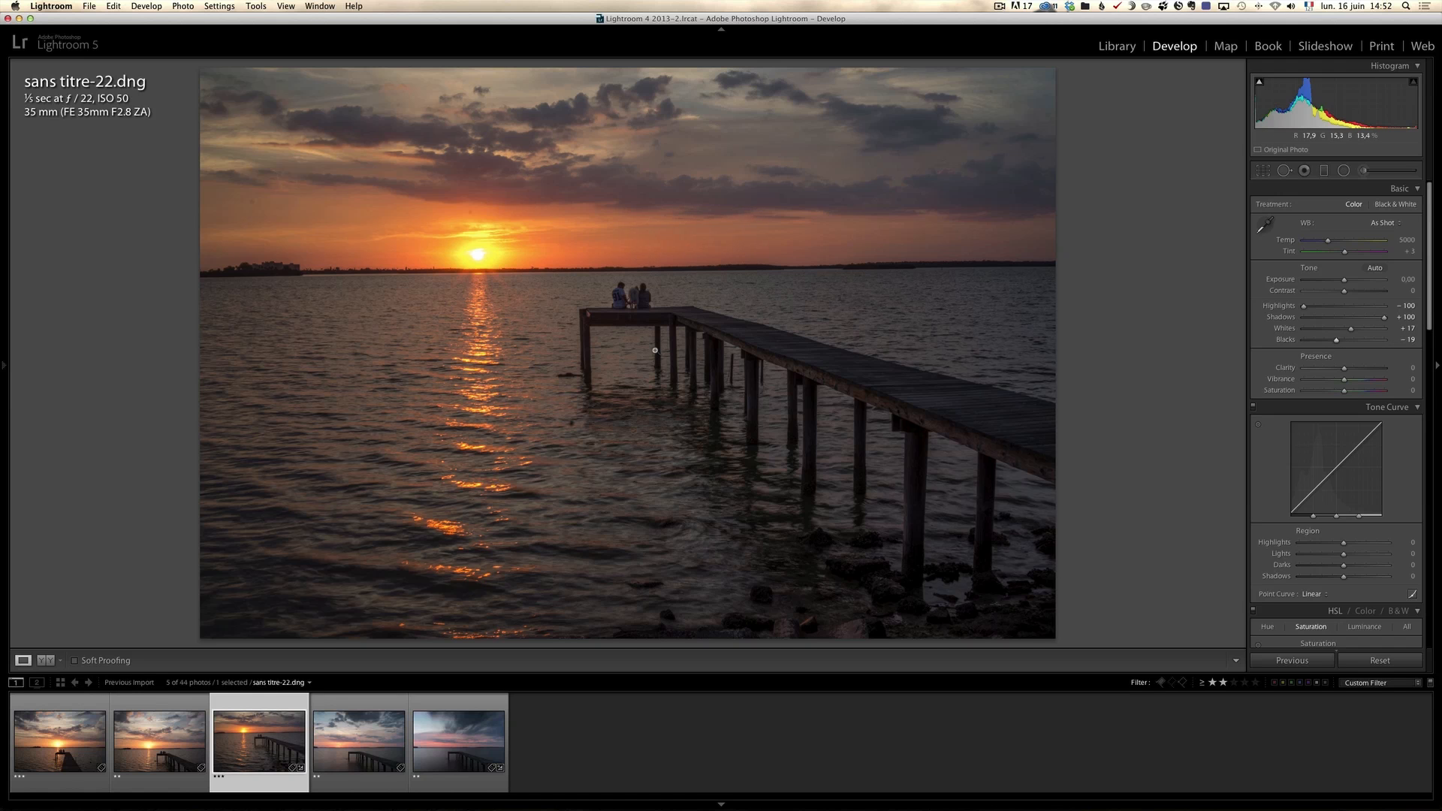
Inspect the sun and its reflection up close, and raise the photo's Exposure to +0.35
left_click(492, 309)
left_click_drag(481, 176, 518, 315)
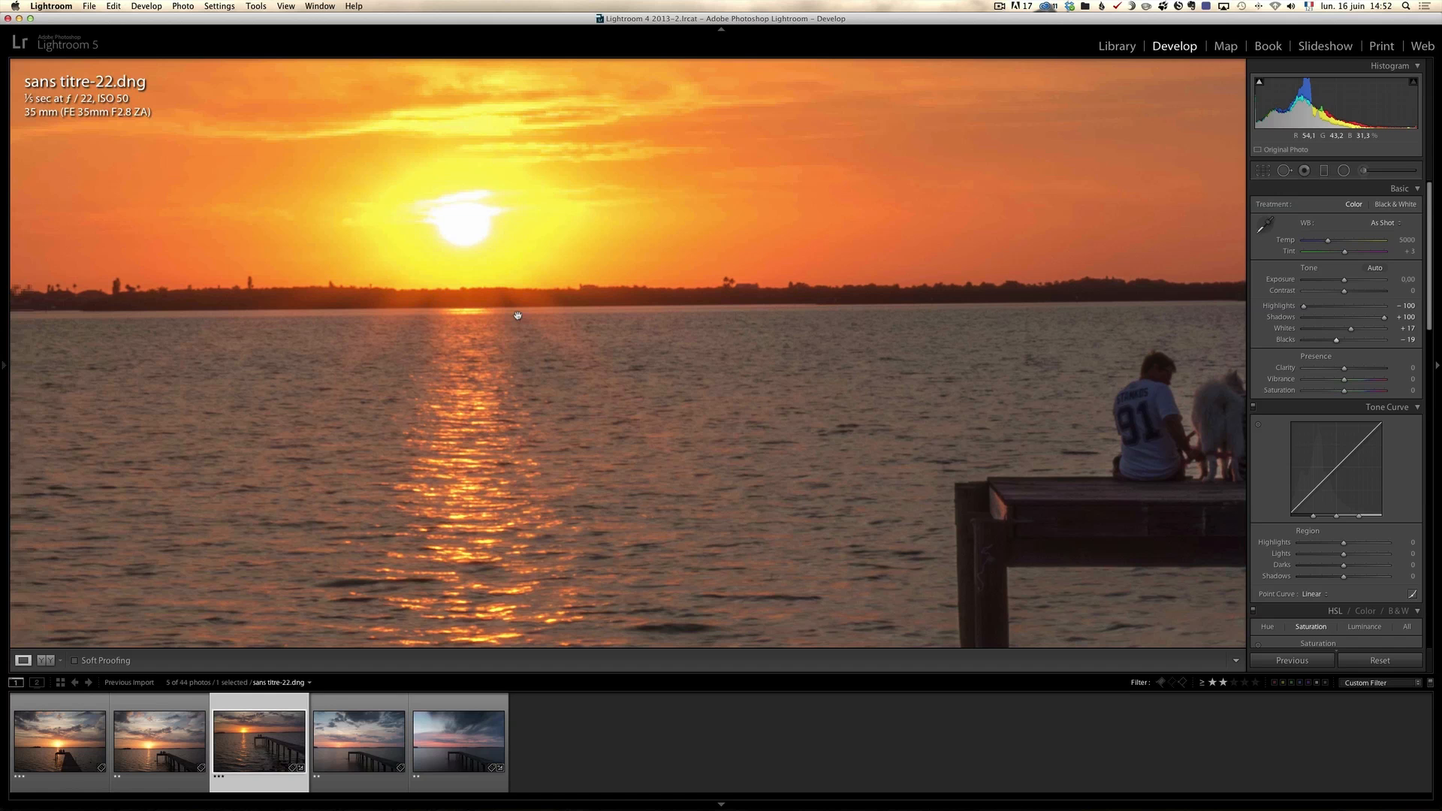
left_click(564, 258)
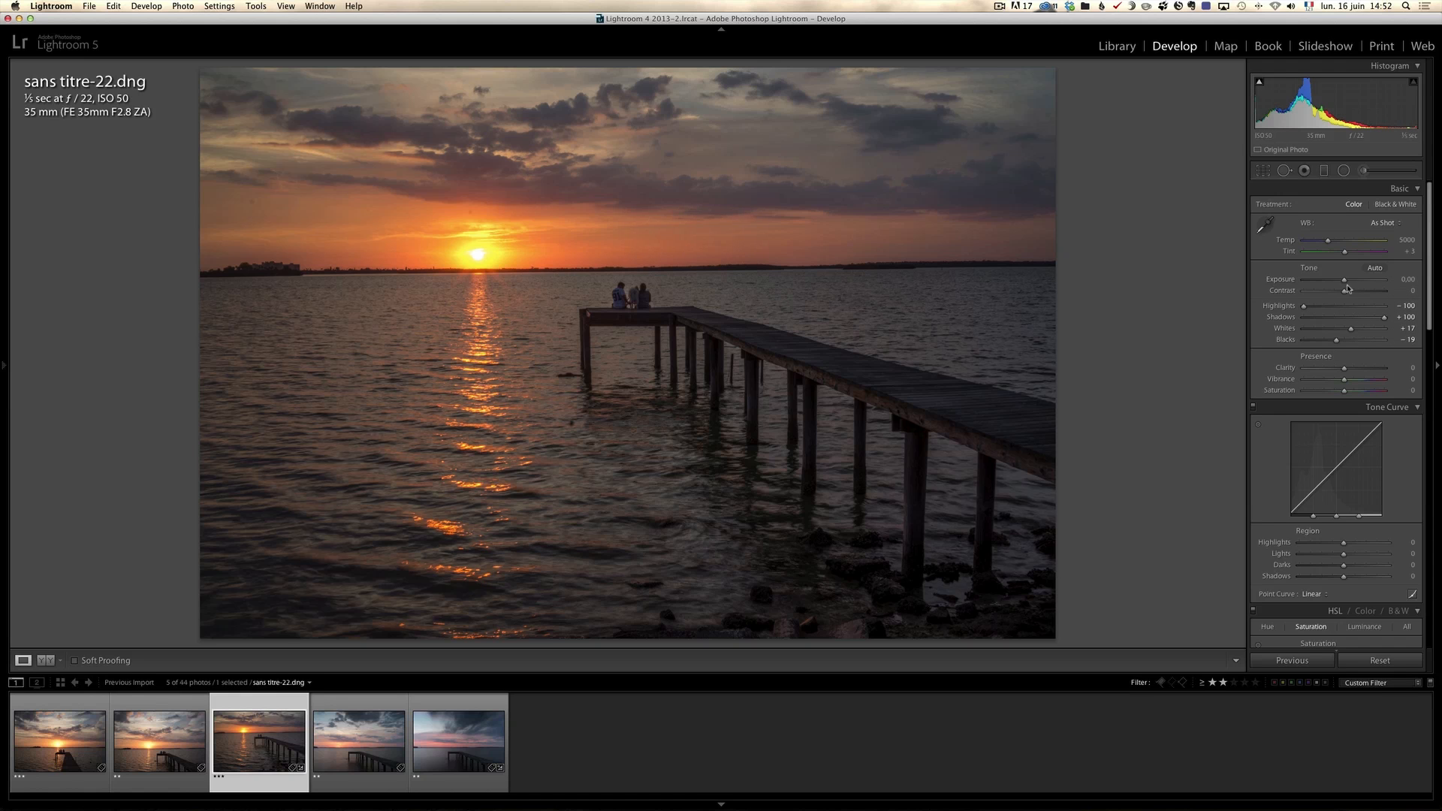
left_click_drag(1344, 282, 1348, 283)
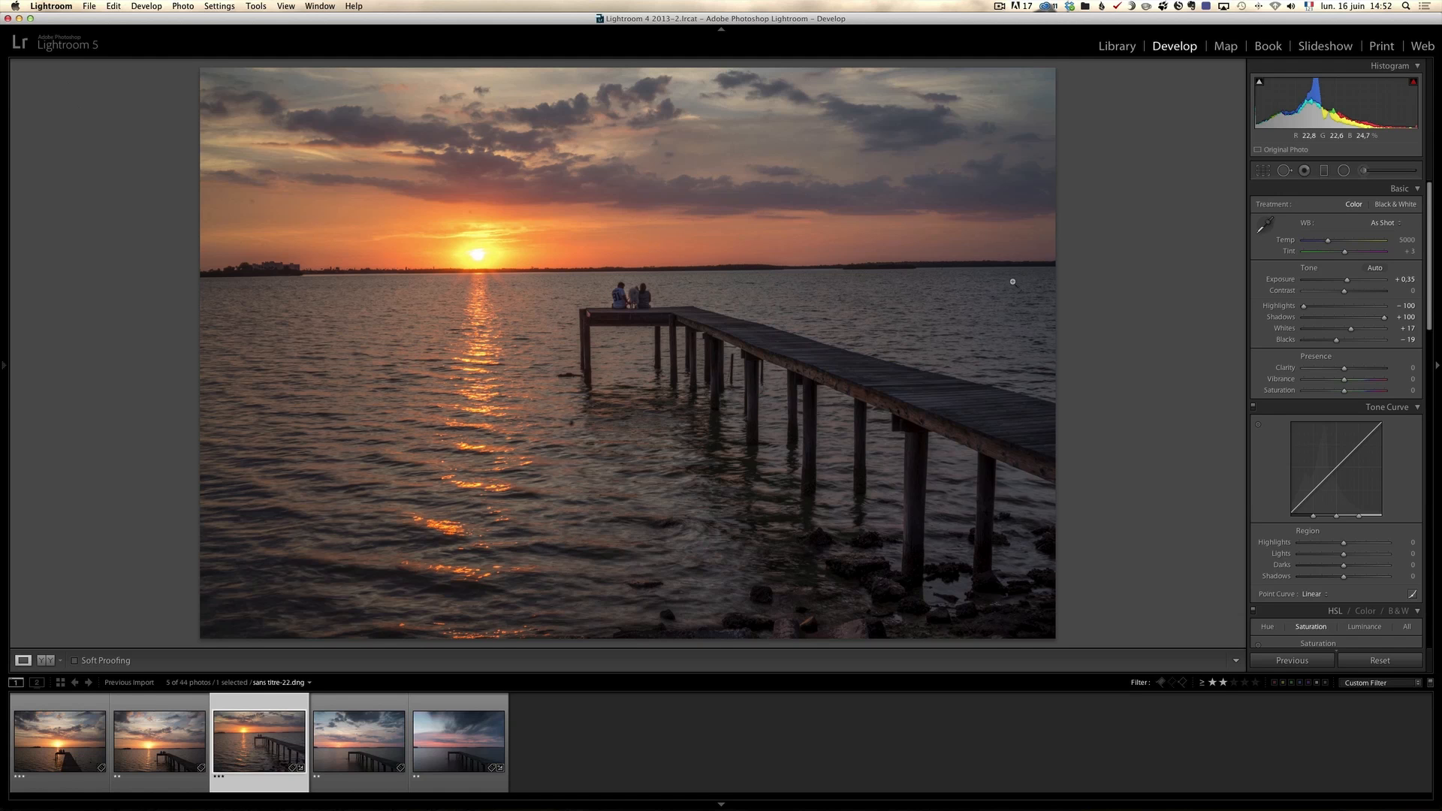
Straighten the photo along the horizon by 0.58 and crop away the dark rocks at the bottom of the image
left_click(1262, 172)
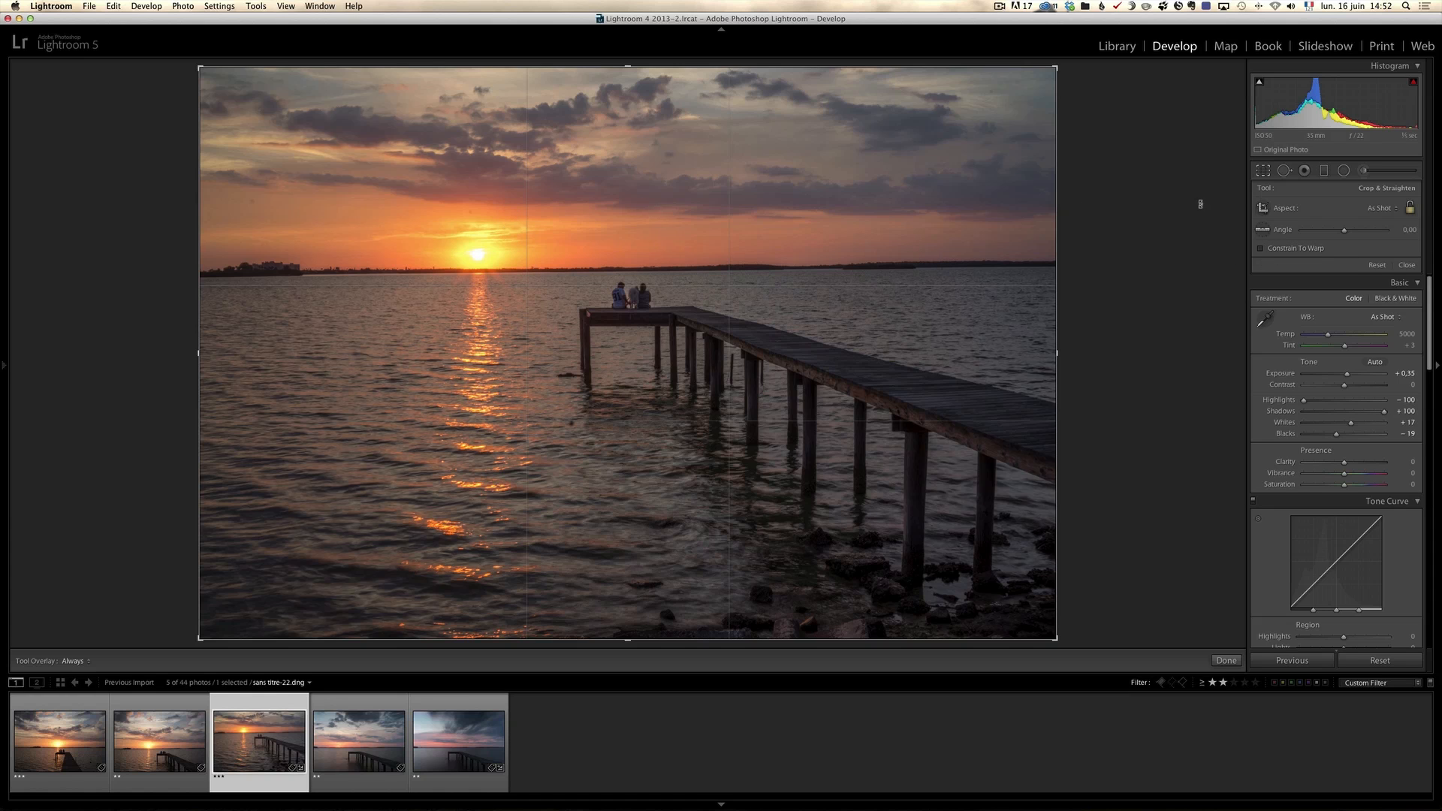
left_click(1262, 230)
mouse_move(1034, 268)
left_mouse_down()
mouse_move(923, 210)
mouse_move(465, 239)
mouse_move(252, 275)
left_mouse_up()
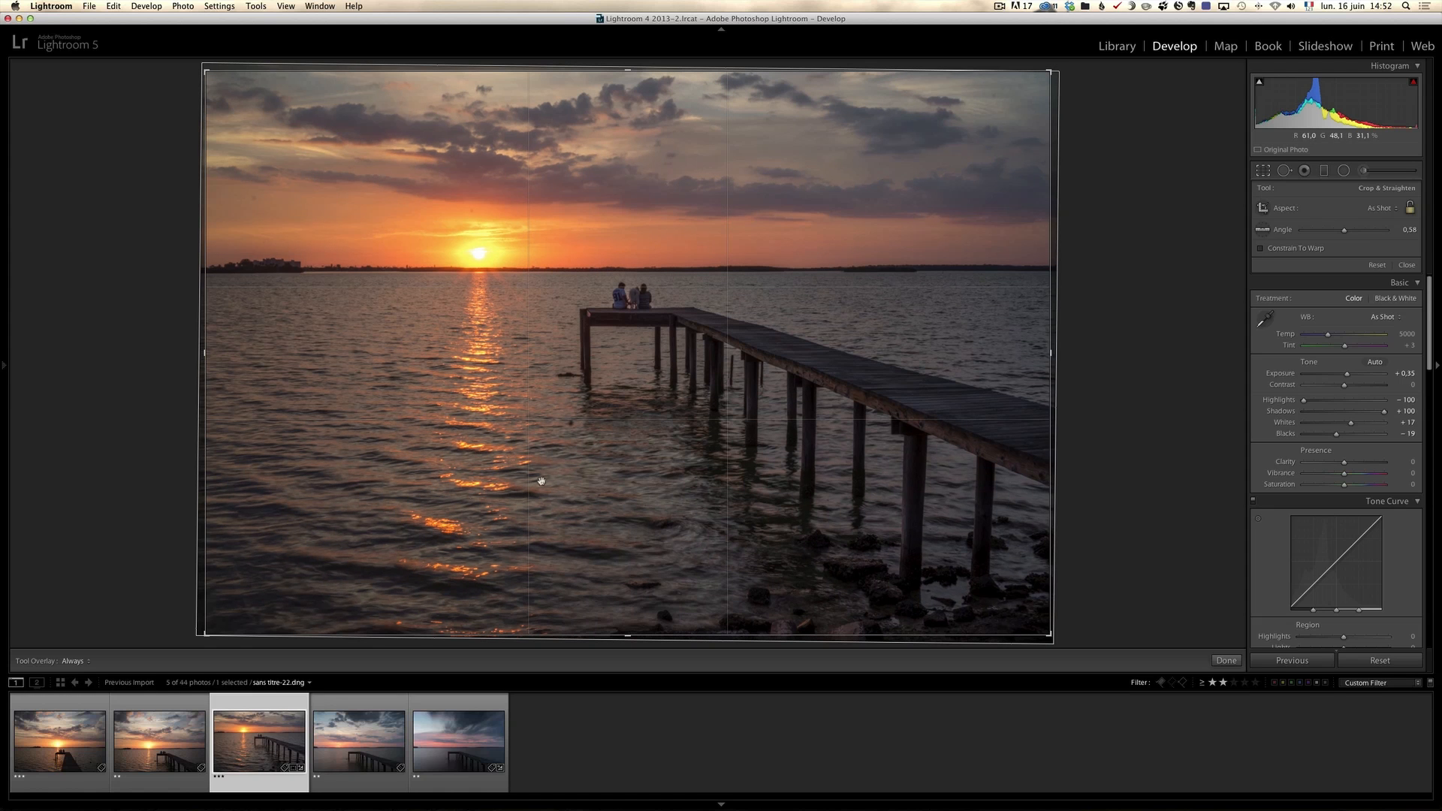
left_click_drag(629, 635, 633, 593)
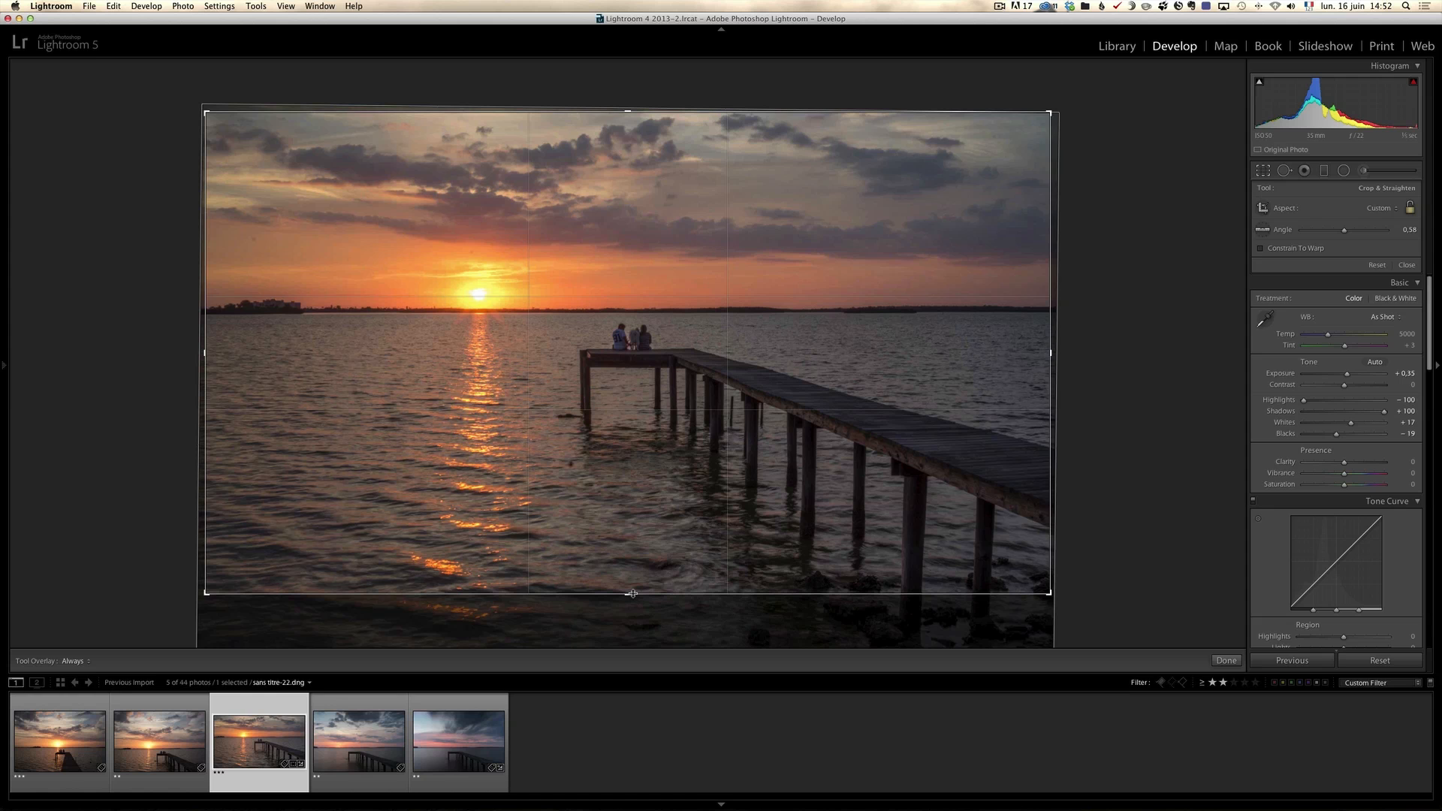
key("Return")
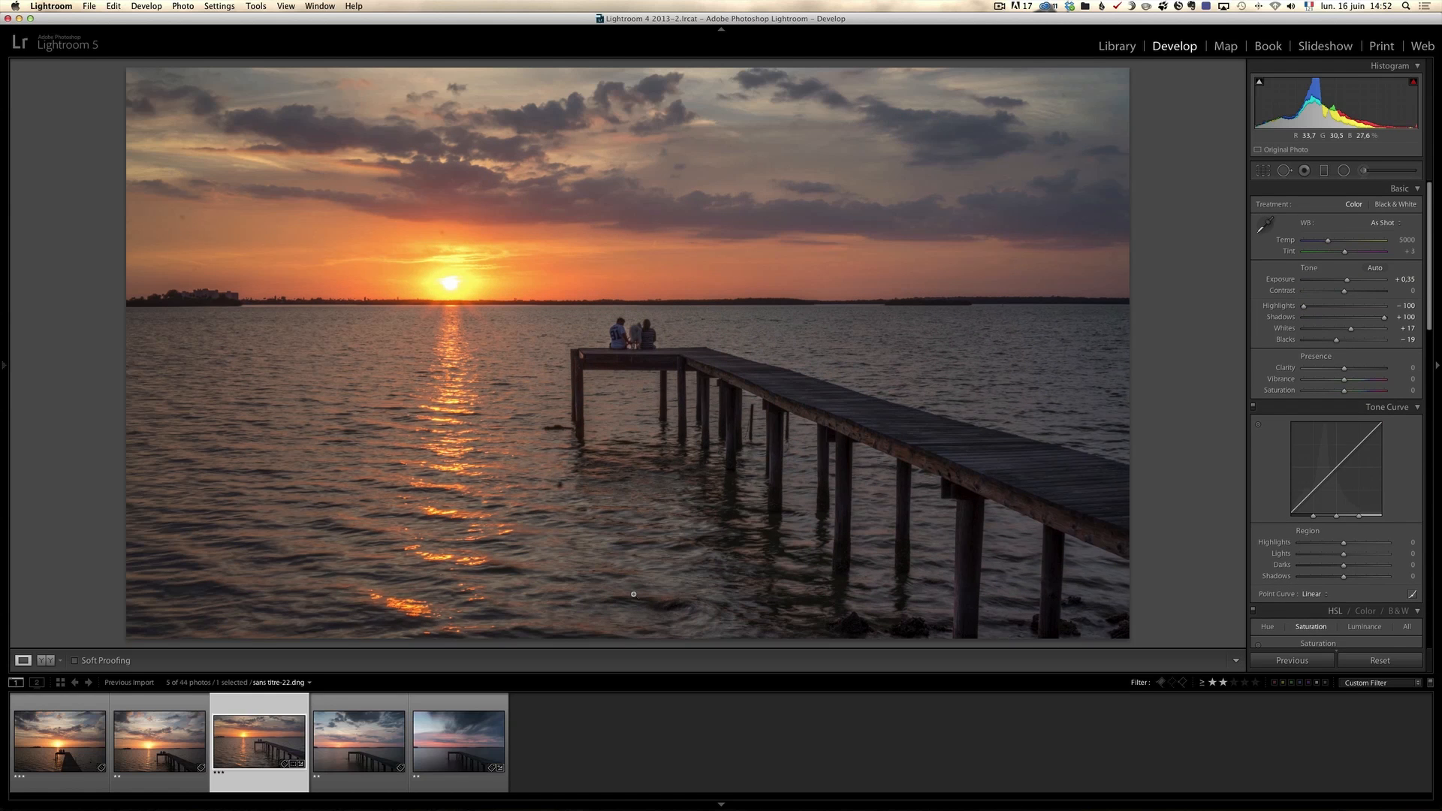
Reopen the crop and trim a narrow strip of sky from the photo's upper edge
key("r")
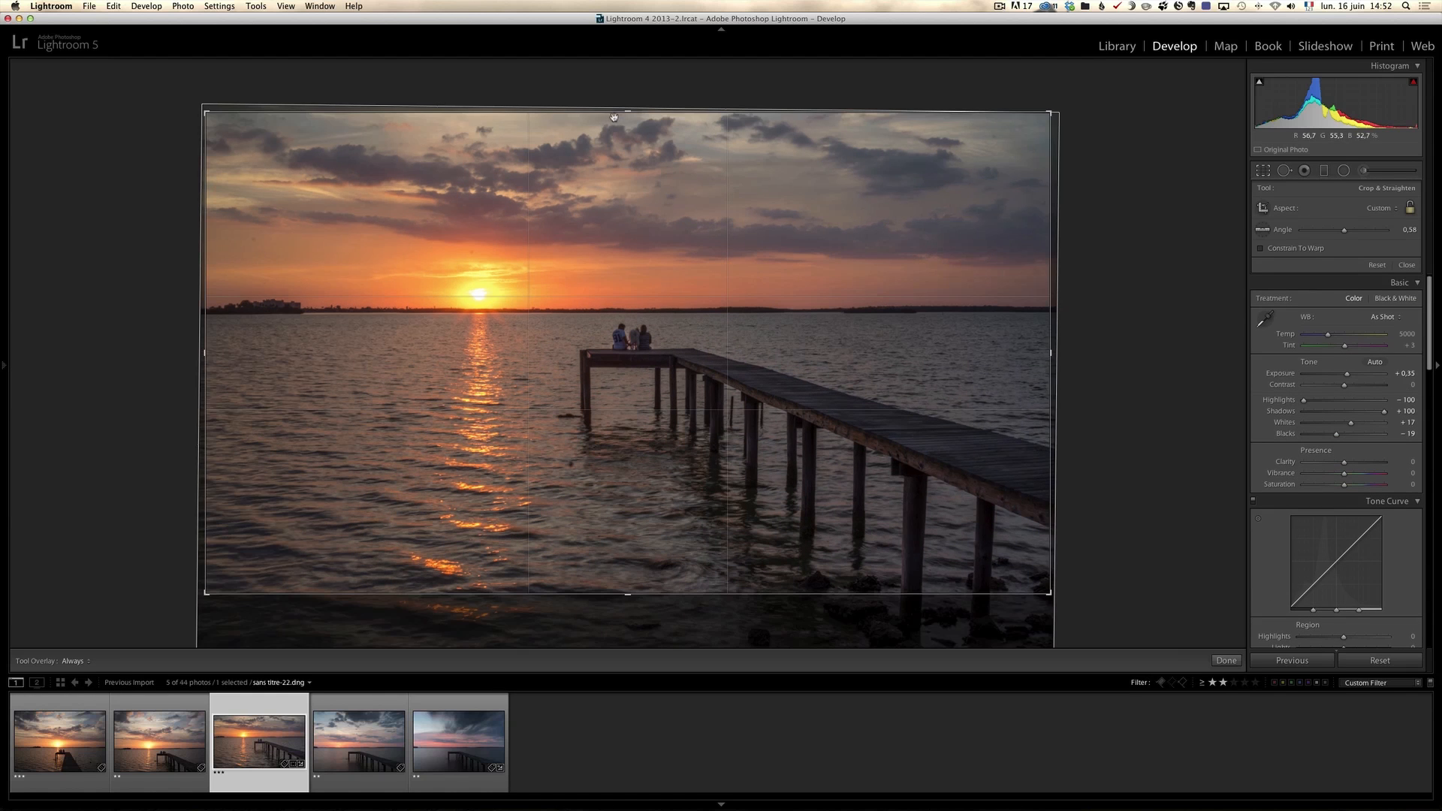
left_click_drag(629, 113, 628, 127)
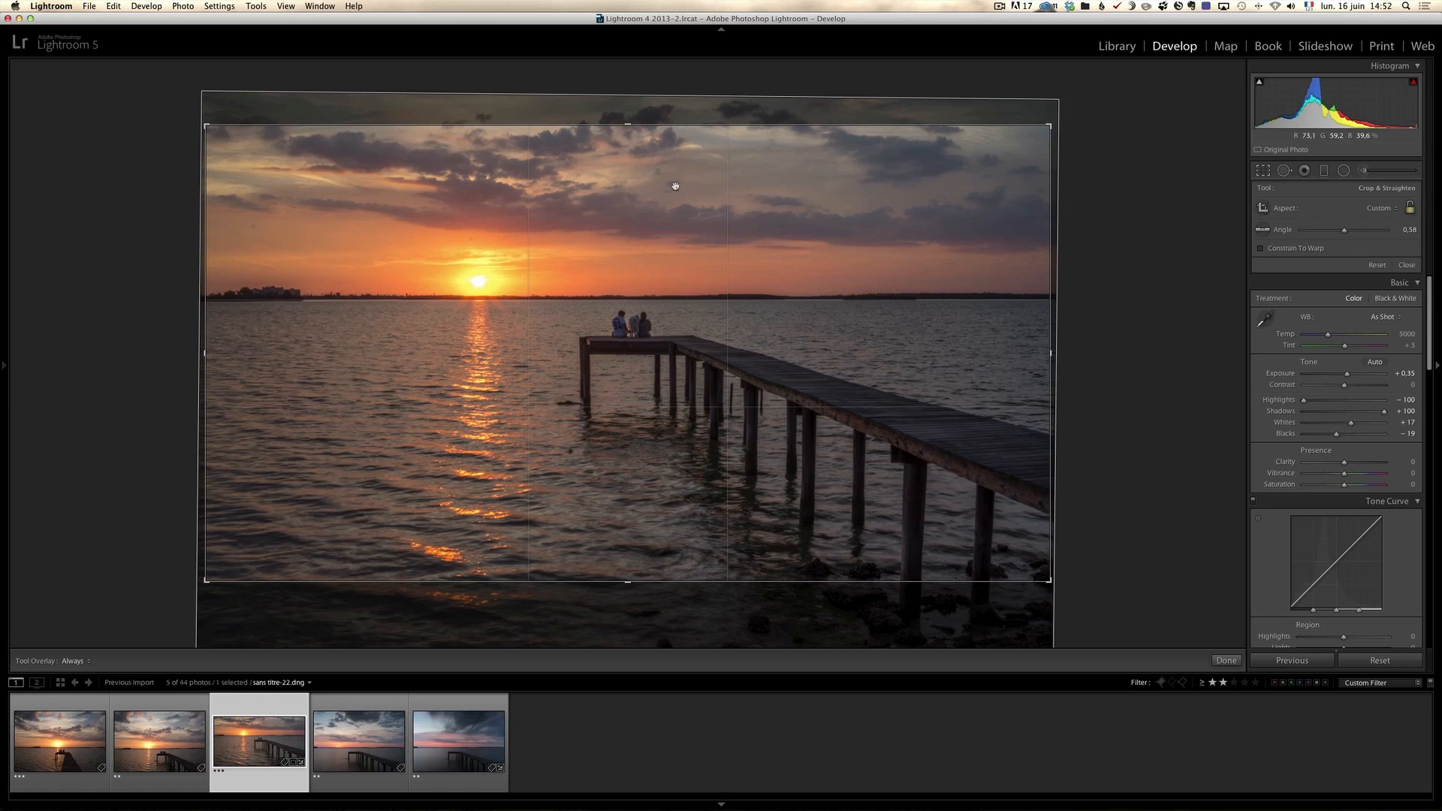
key("Return")
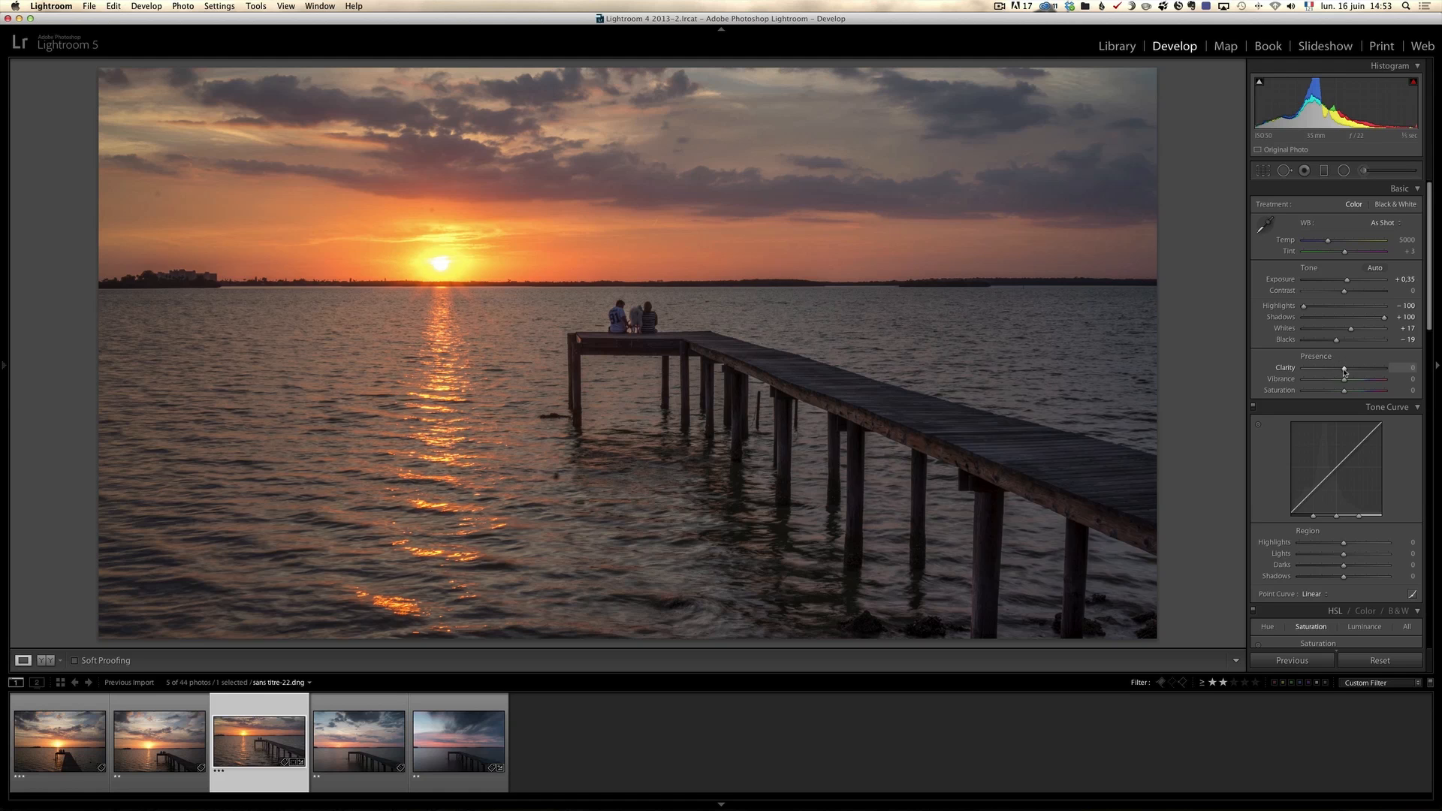
Set Clarity to −11 and clone out the spot on the water below the pier's end with a size 75 spot
mouse_move(1343, 369)
left_mouse_down()
mouse_move(1380, 369)
mouse_move(1339, 370)
left_mouse_up()
key("q")
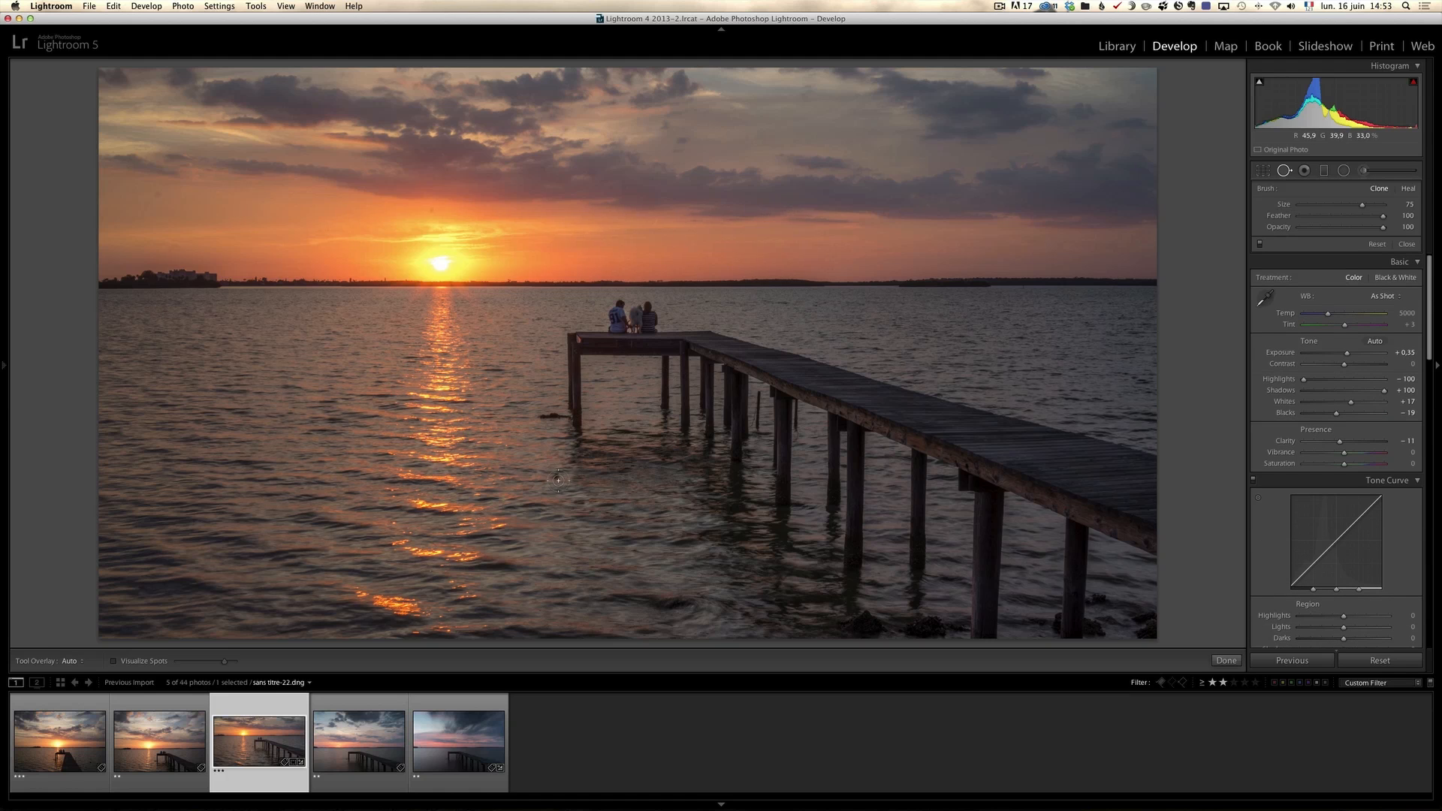
left_click(556, 474)
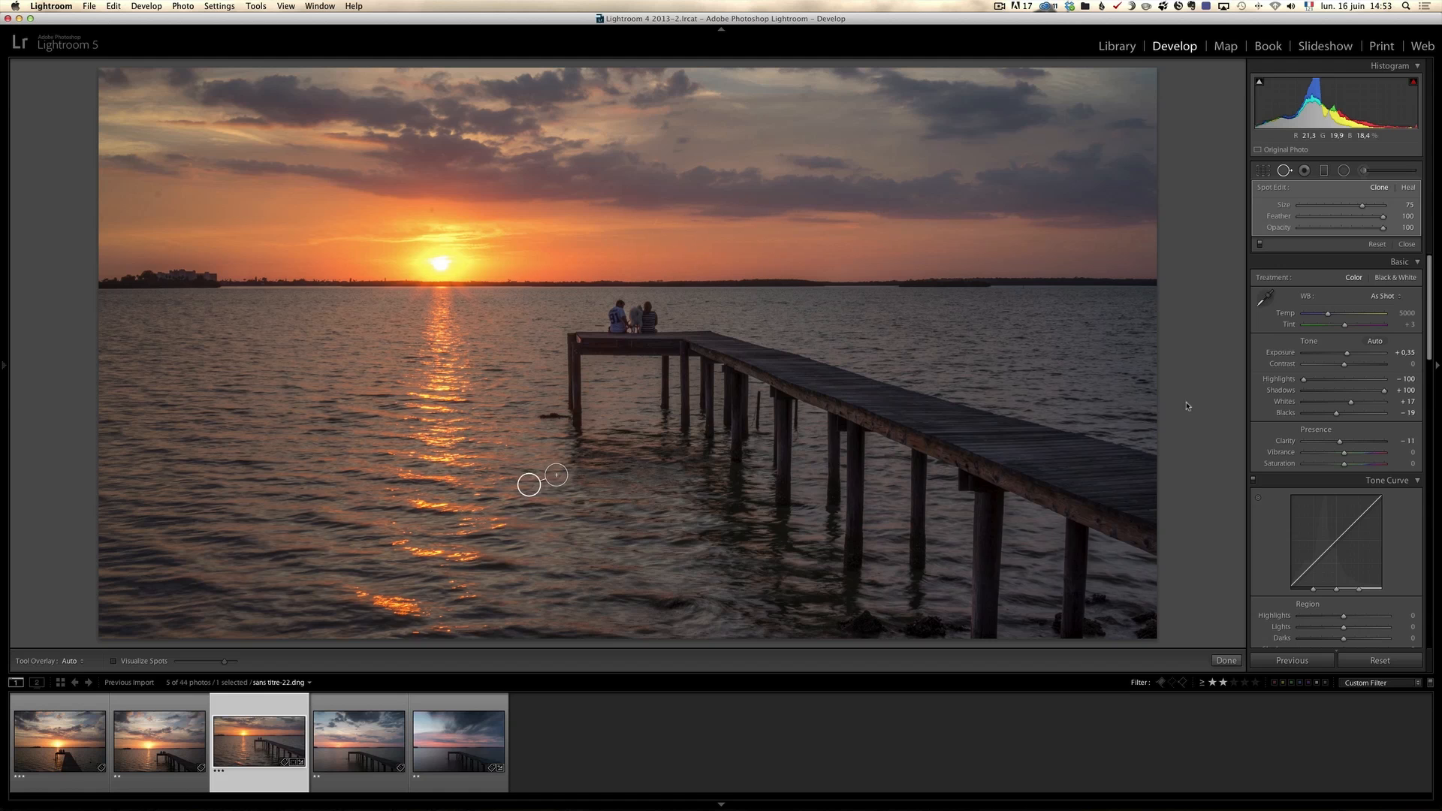
left_click(1405, 244)
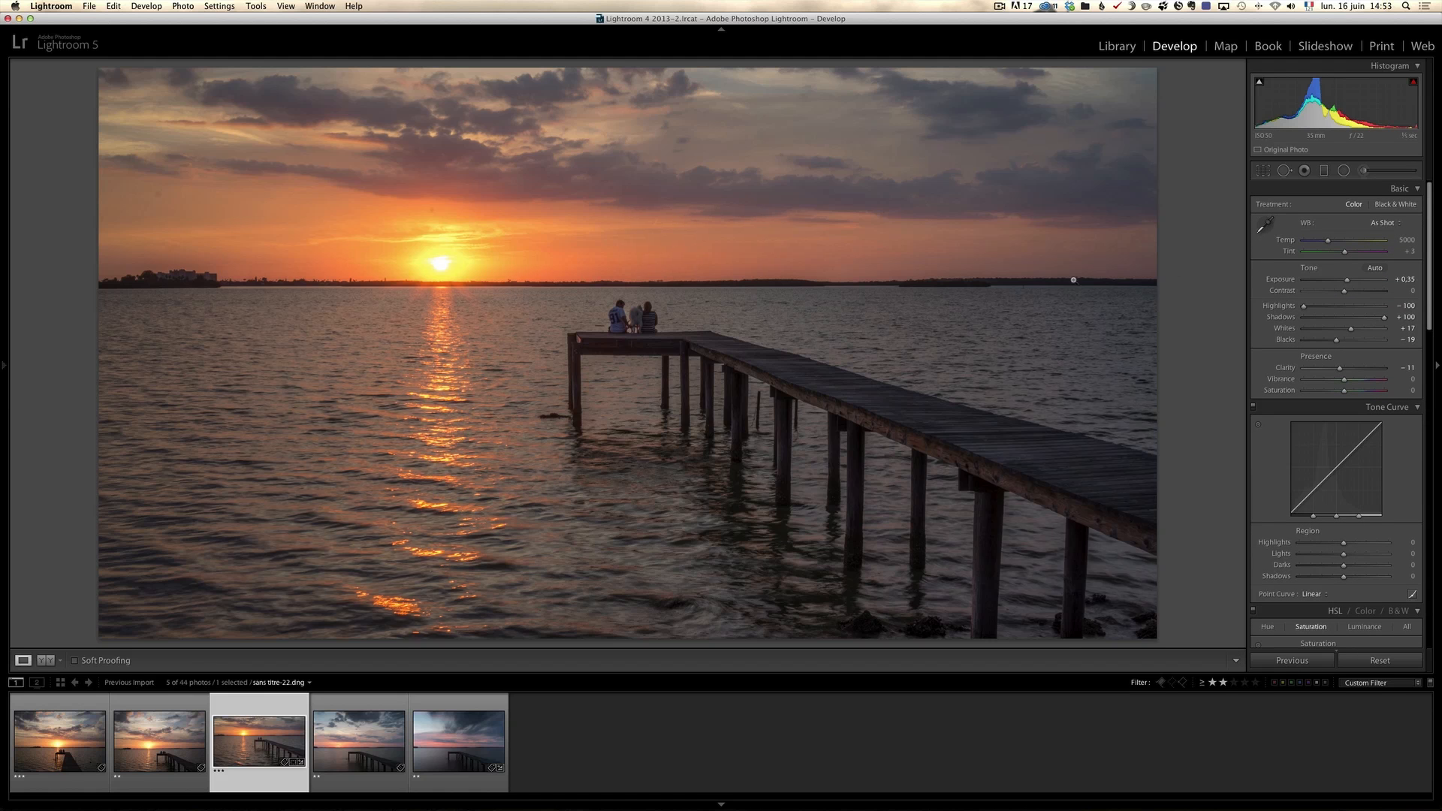
Clone out the dust spots in the sky above the sun and over the distant buildings
left_click(224, 217)
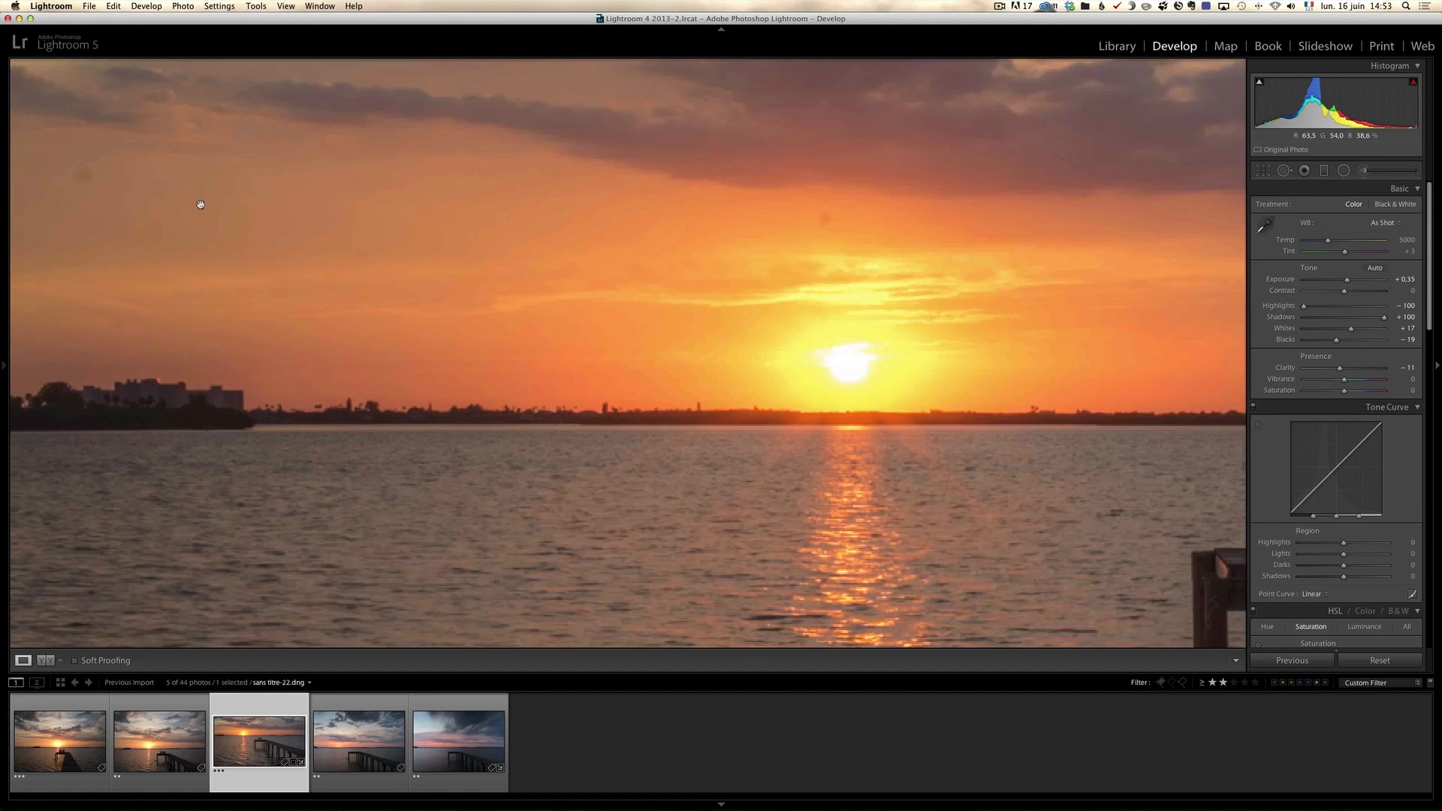
left_click(162, 203)
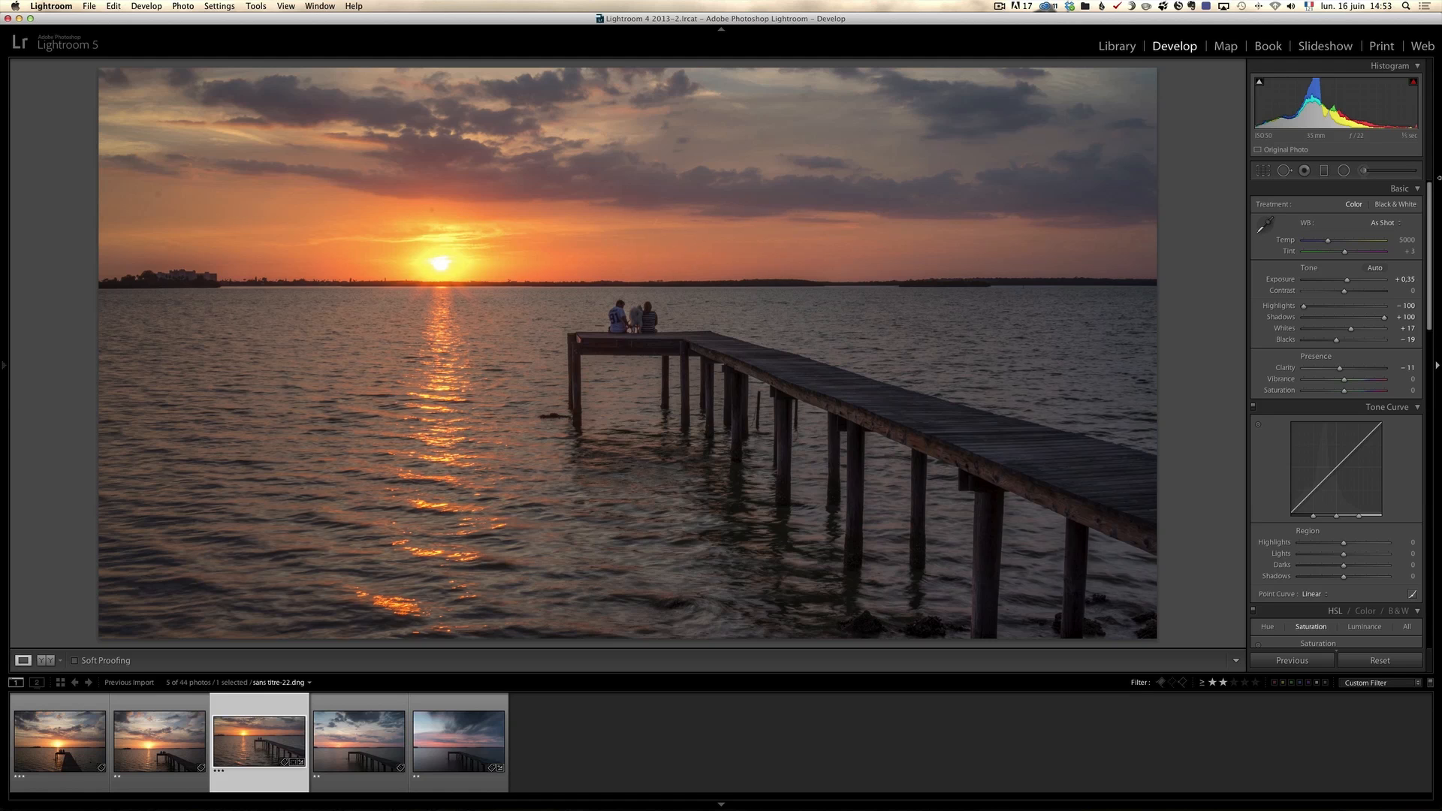
left_click(1284, 170)
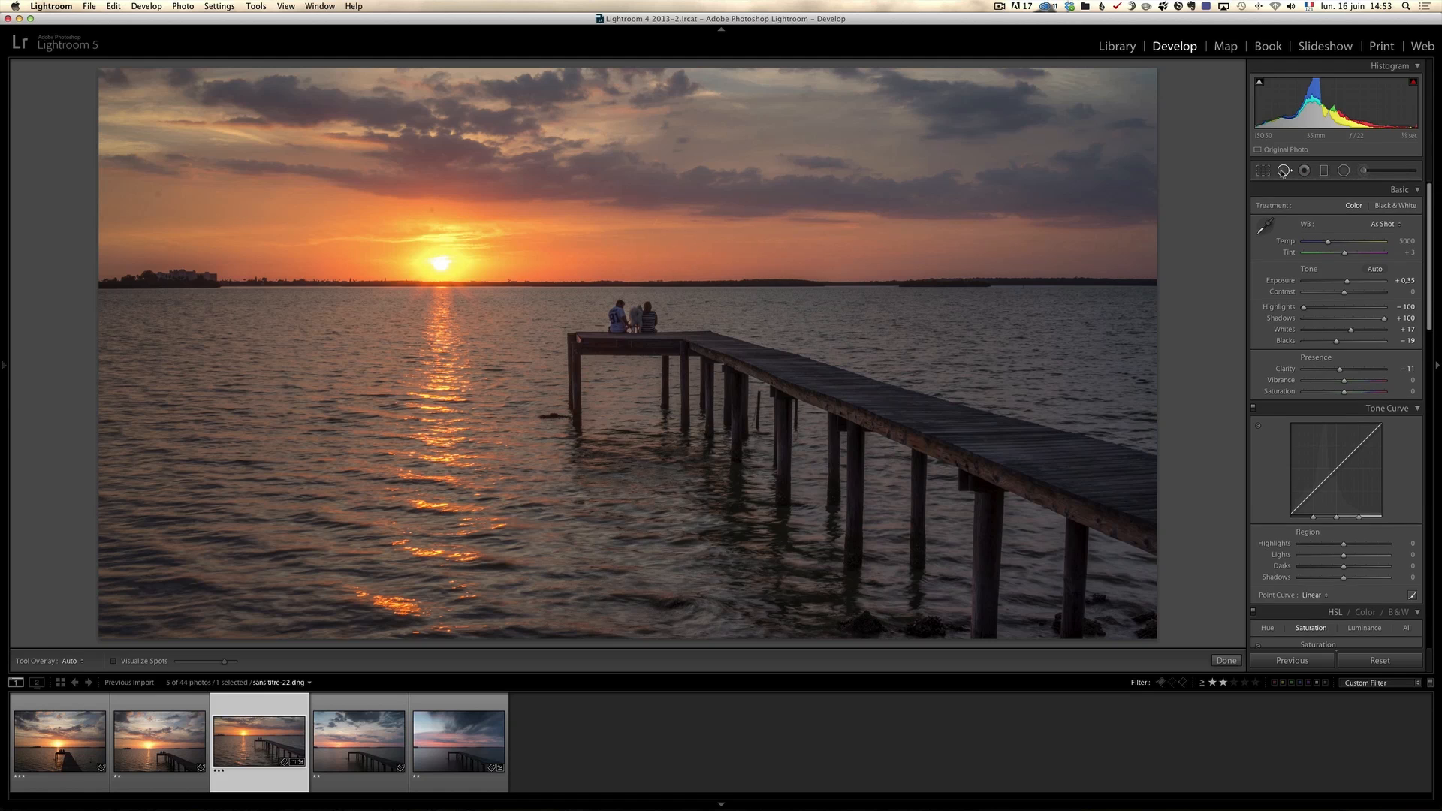
left_click(431, 209)
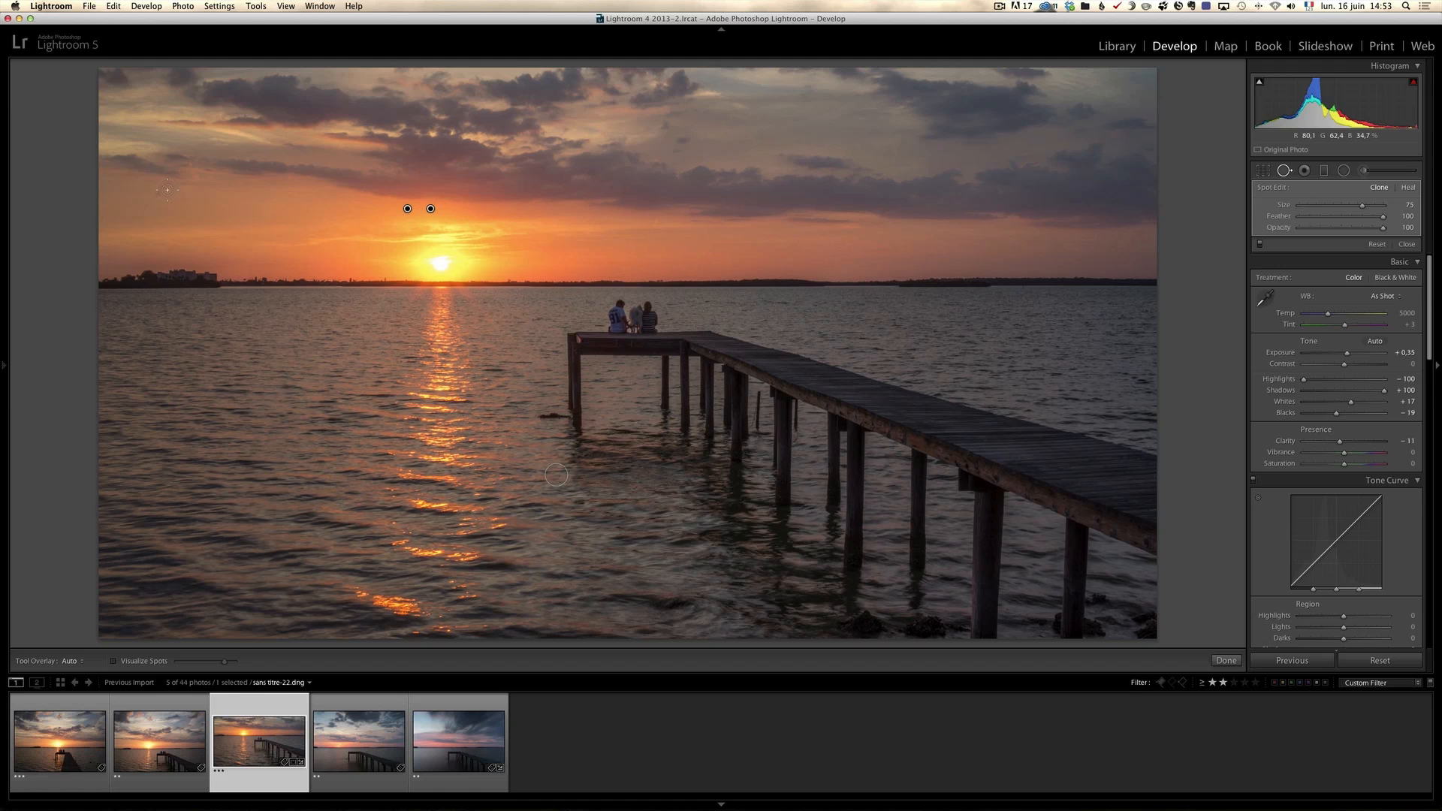
left_click(1406, 245)
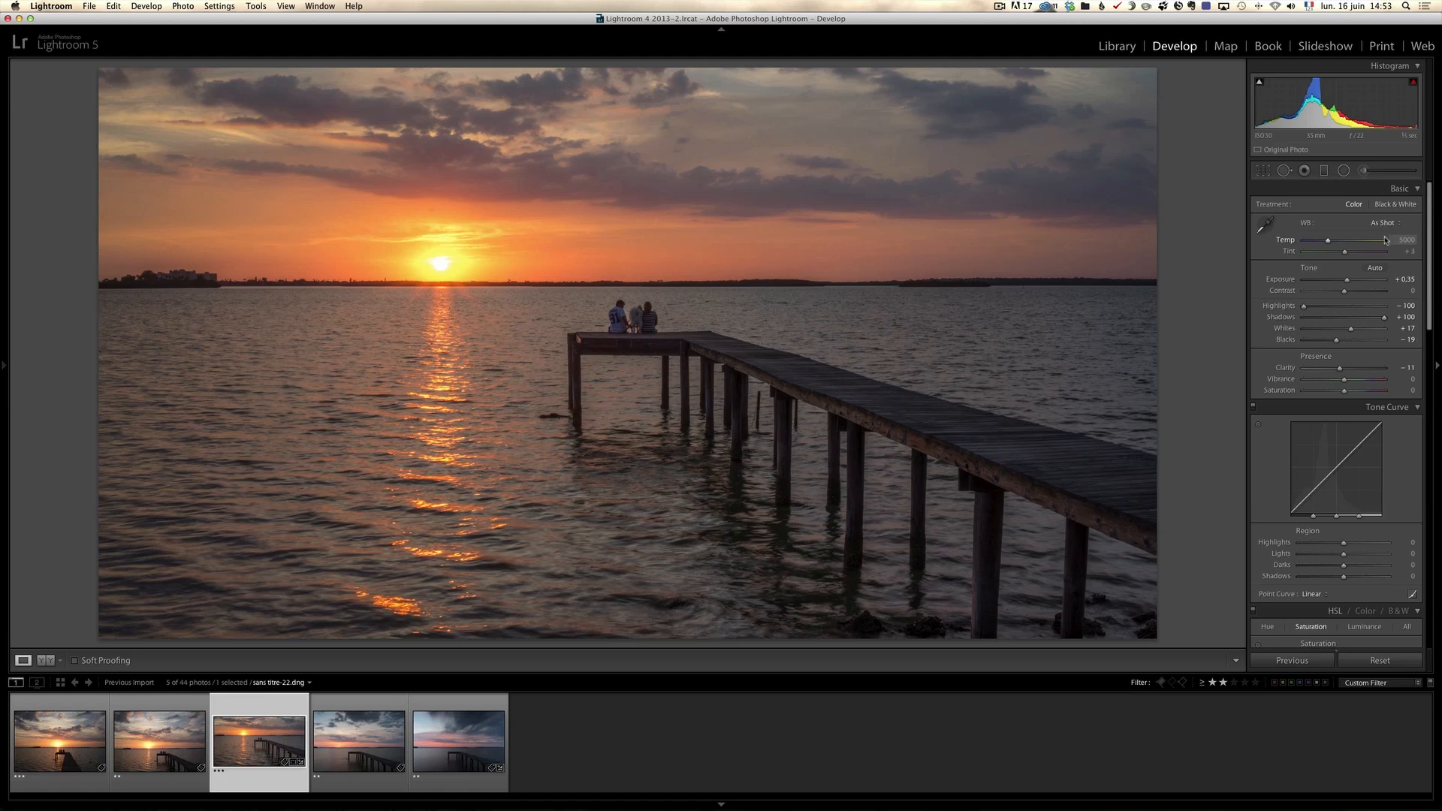
Try the Daylight and Cloudy white balance presets, settle on Shade, and raise the photo's Tint to +45
left_click(1384, 223)
left_click(1386, 240)
left_click(1383, 223)
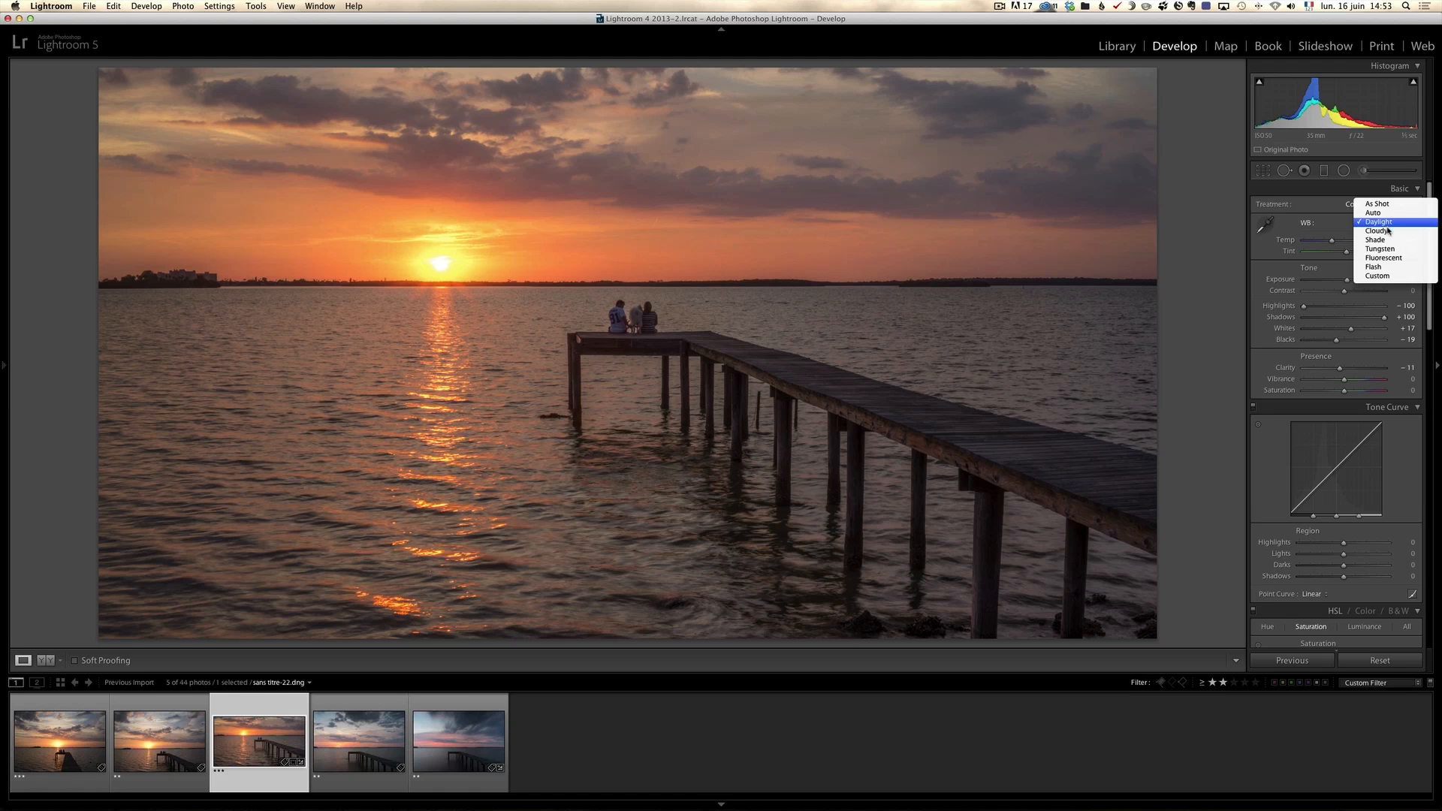
left_click(1387, 231)
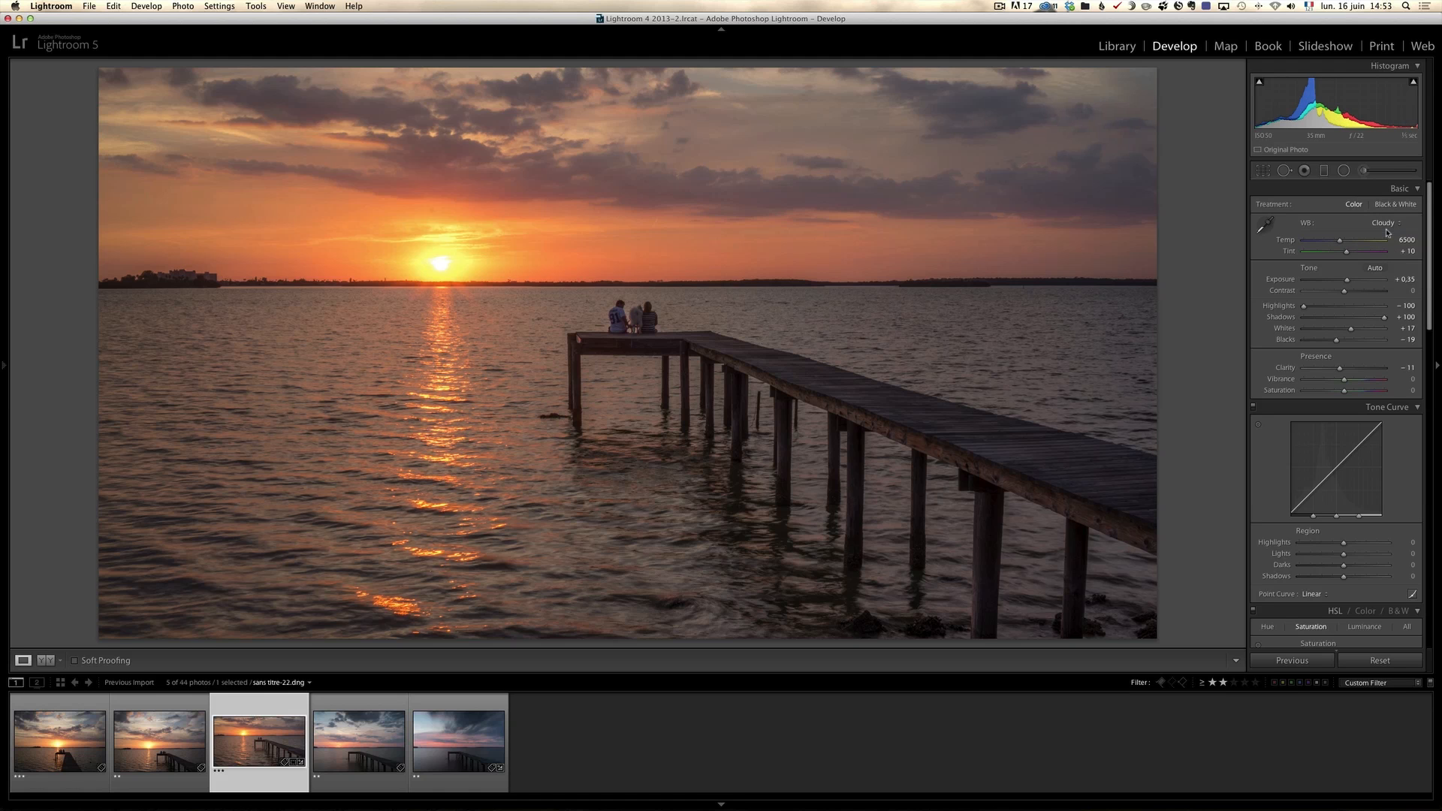
left_click(1384, 223)
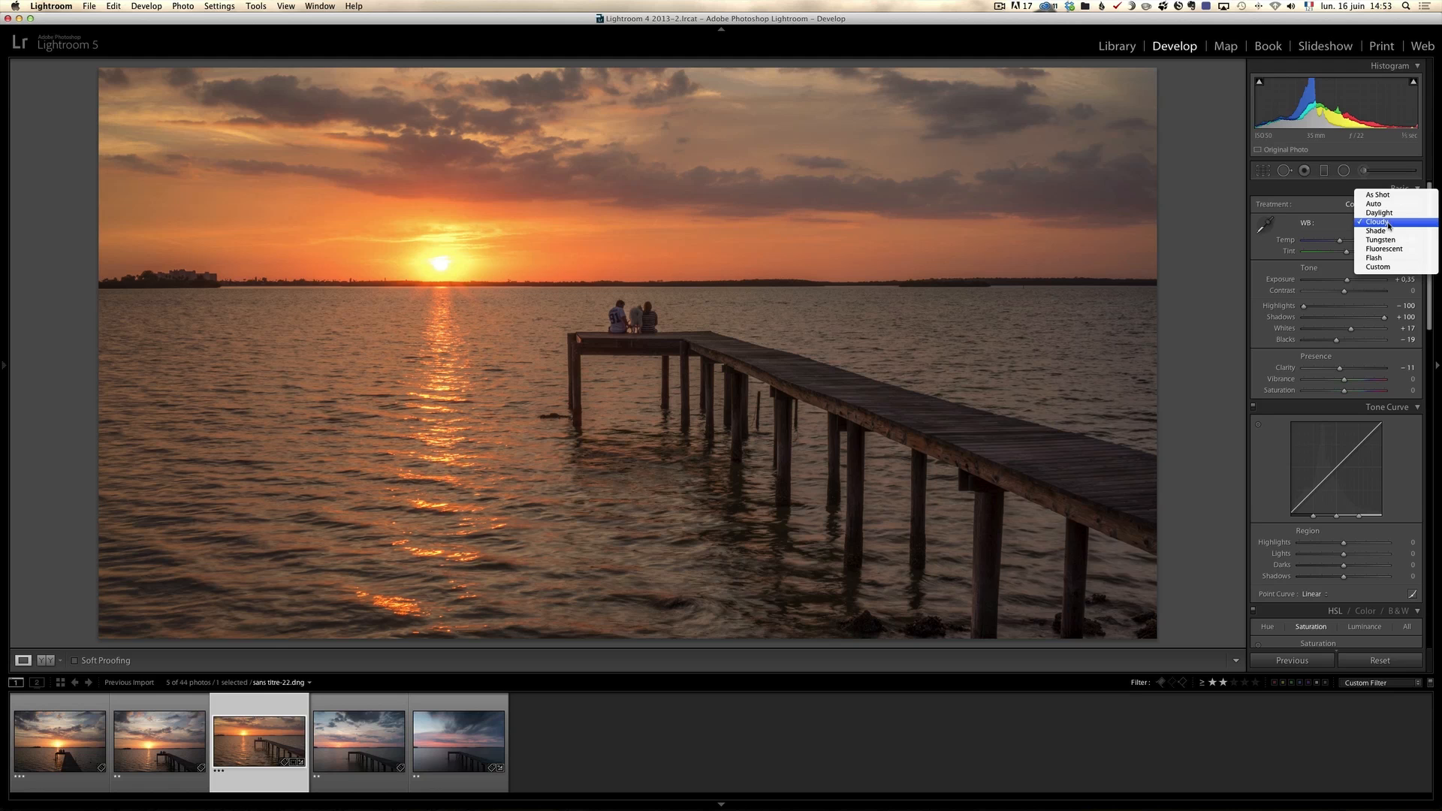
left_click(1388, 231)
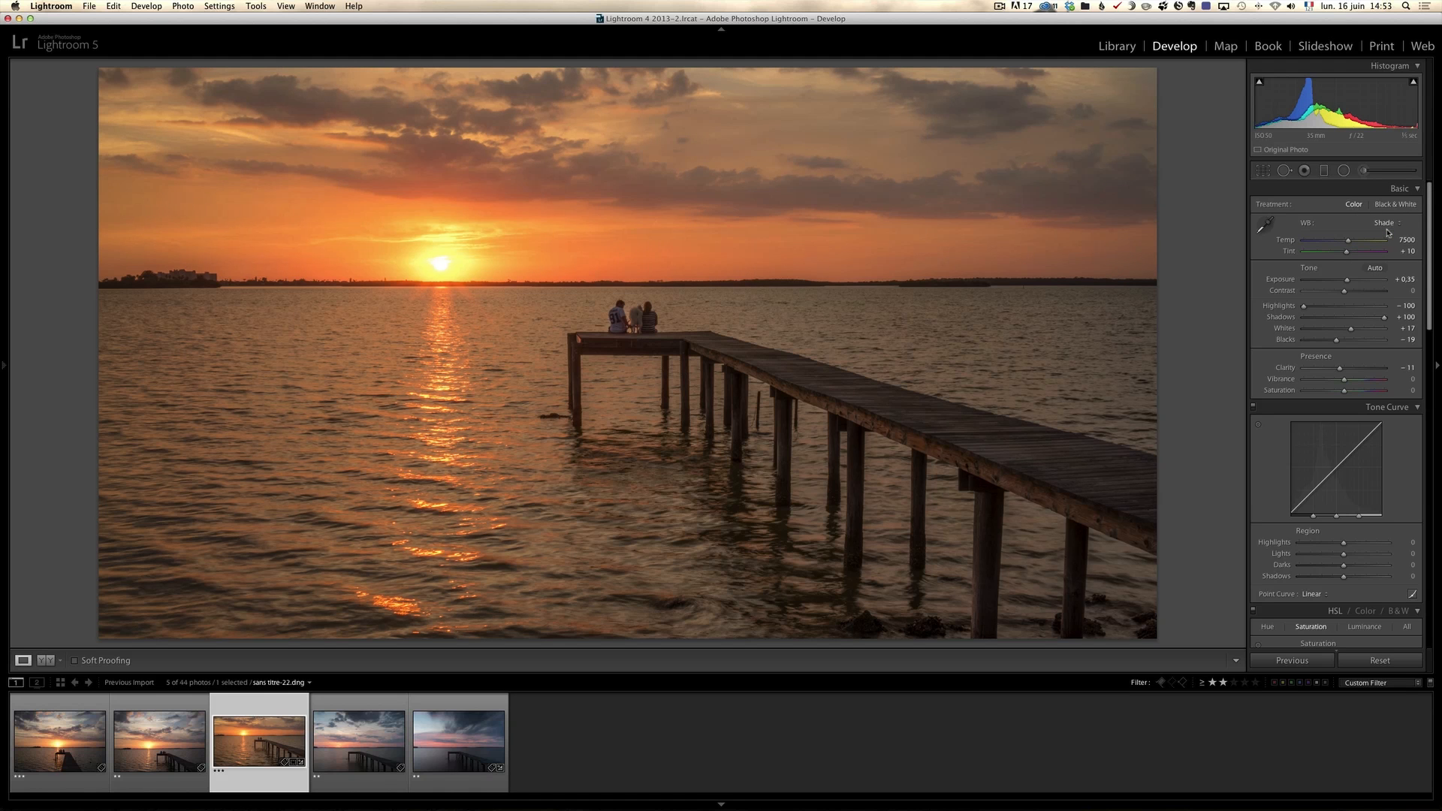
left_click_drag(1346, 252, 1355, 257)
Add a graduated filter from the clouds down to the horizon with Exposure −0.35 and Temp −14
left_click(1323, 171)
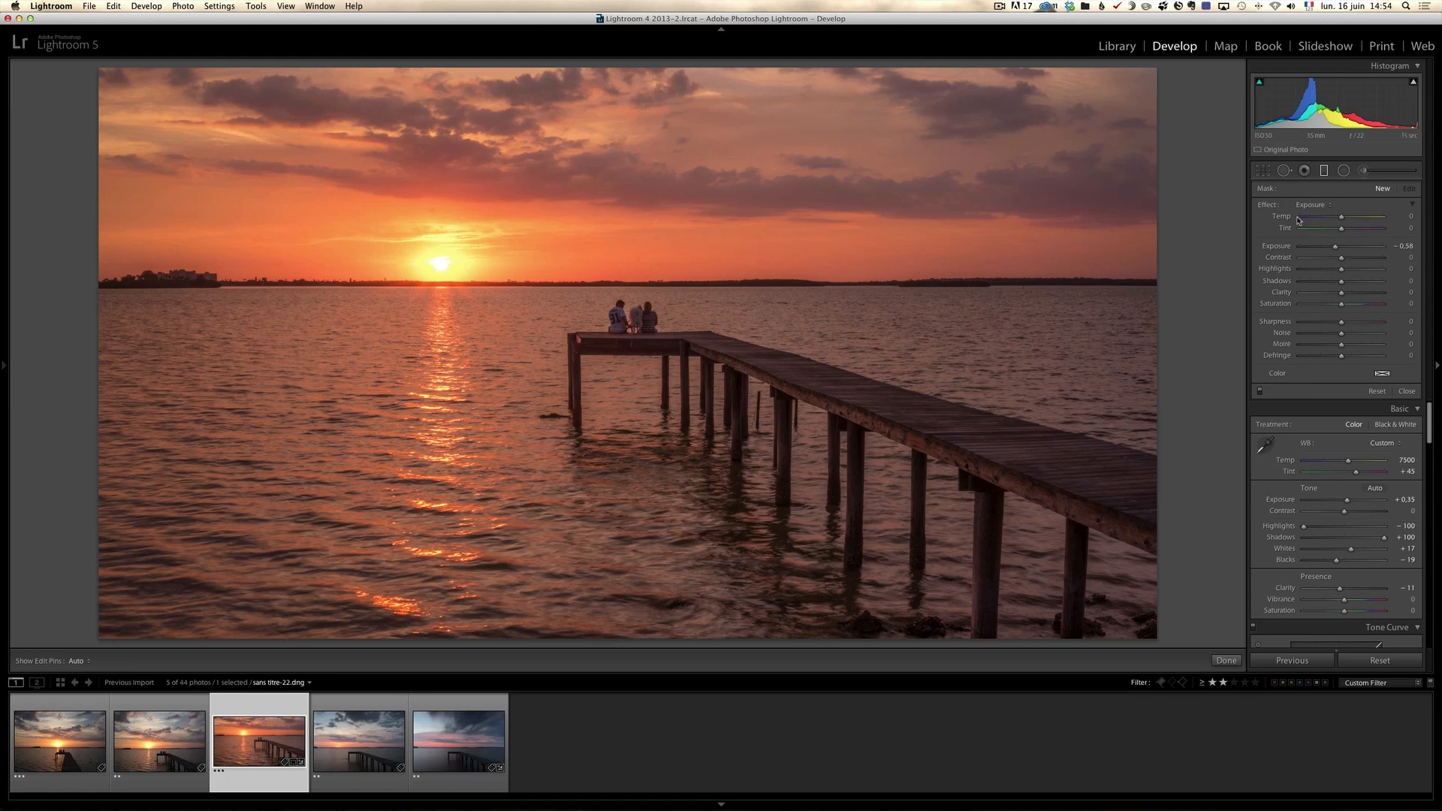
left_click_drag(636, 150, 641, 284)
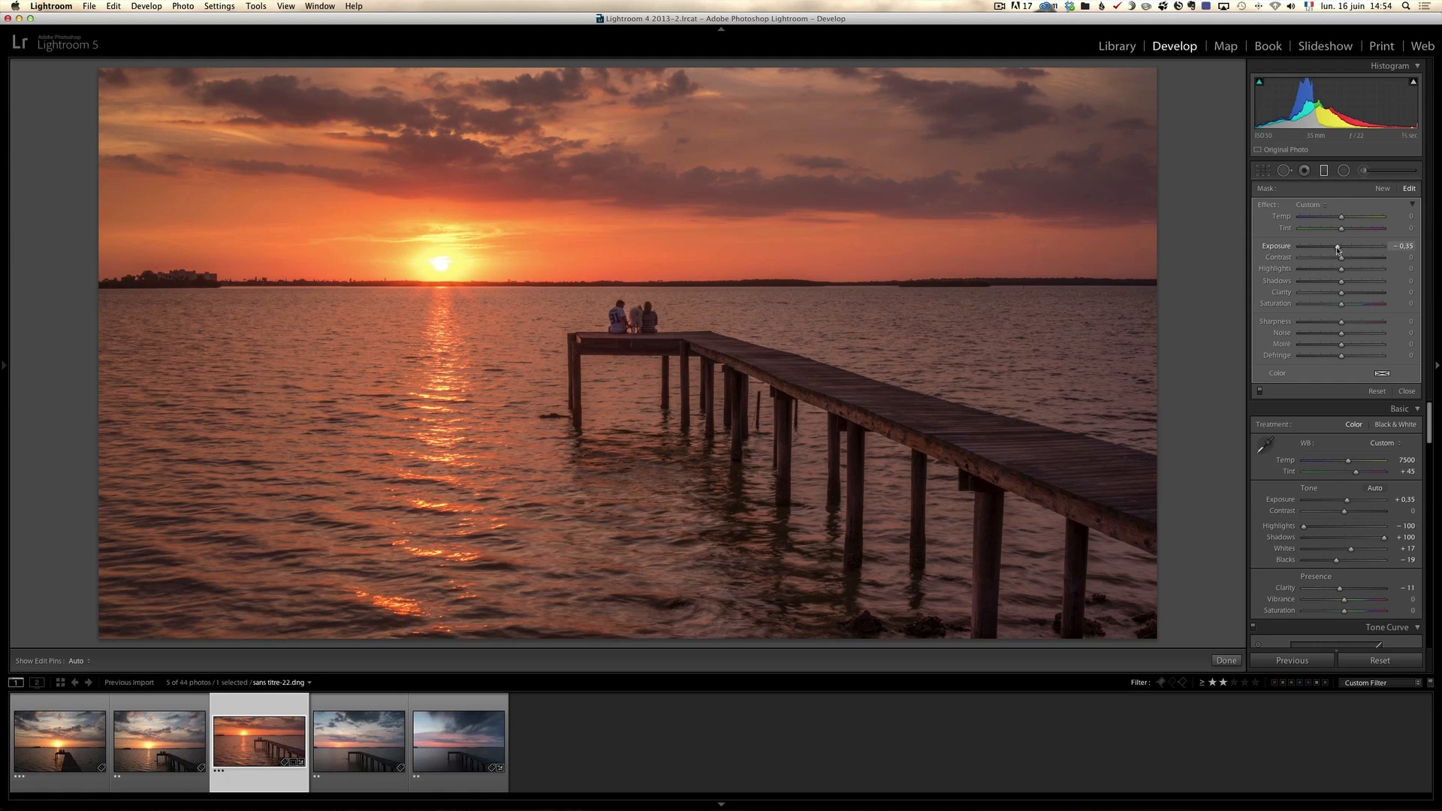
left_click_drag(1342, 220, 1336, 220)
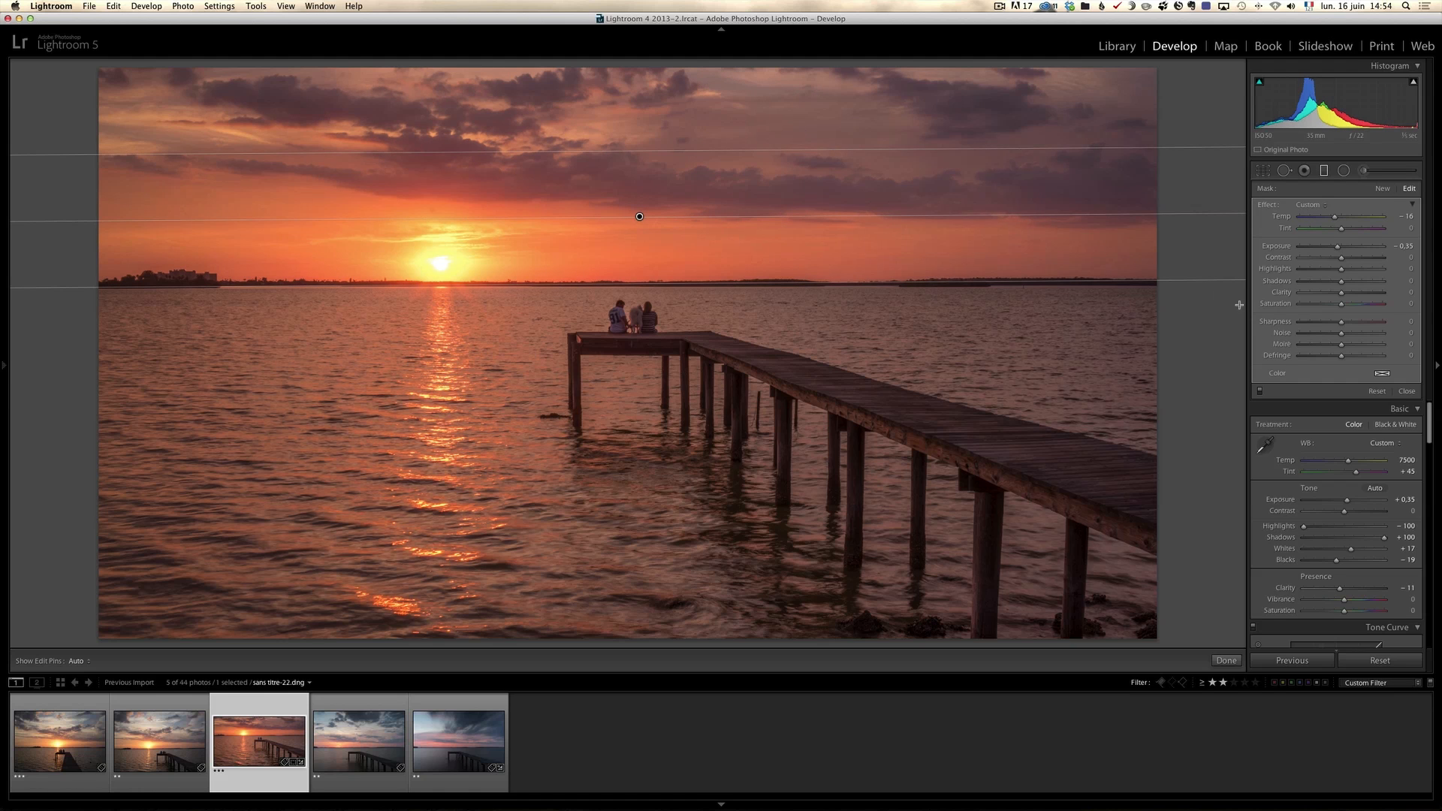
left_click(1407, 391)
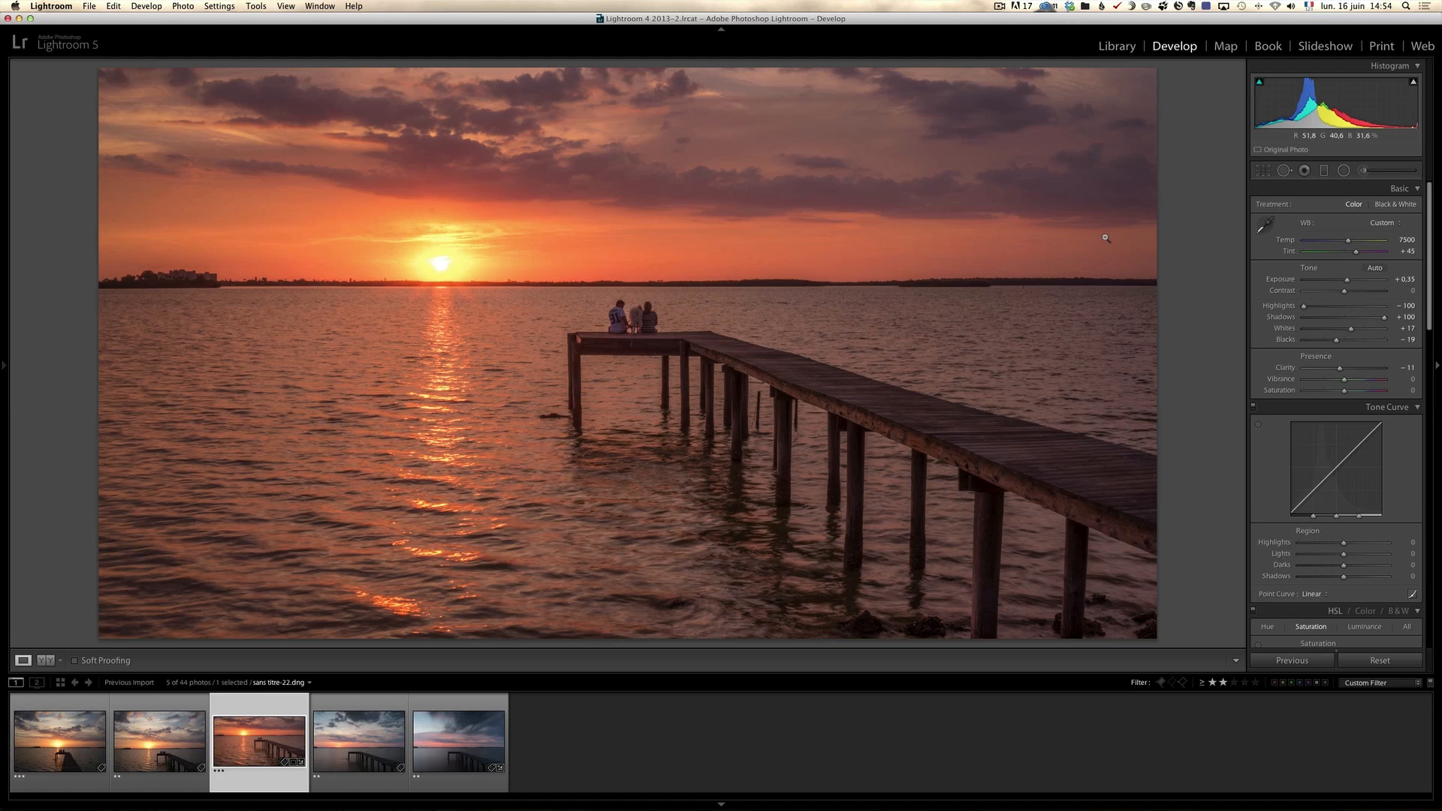
Brush the sky just above the horizon using Temp 76, Tint 70, Exposure −0.58, Size 23, Flow 71 and Density 72
left_click(1365, 172)
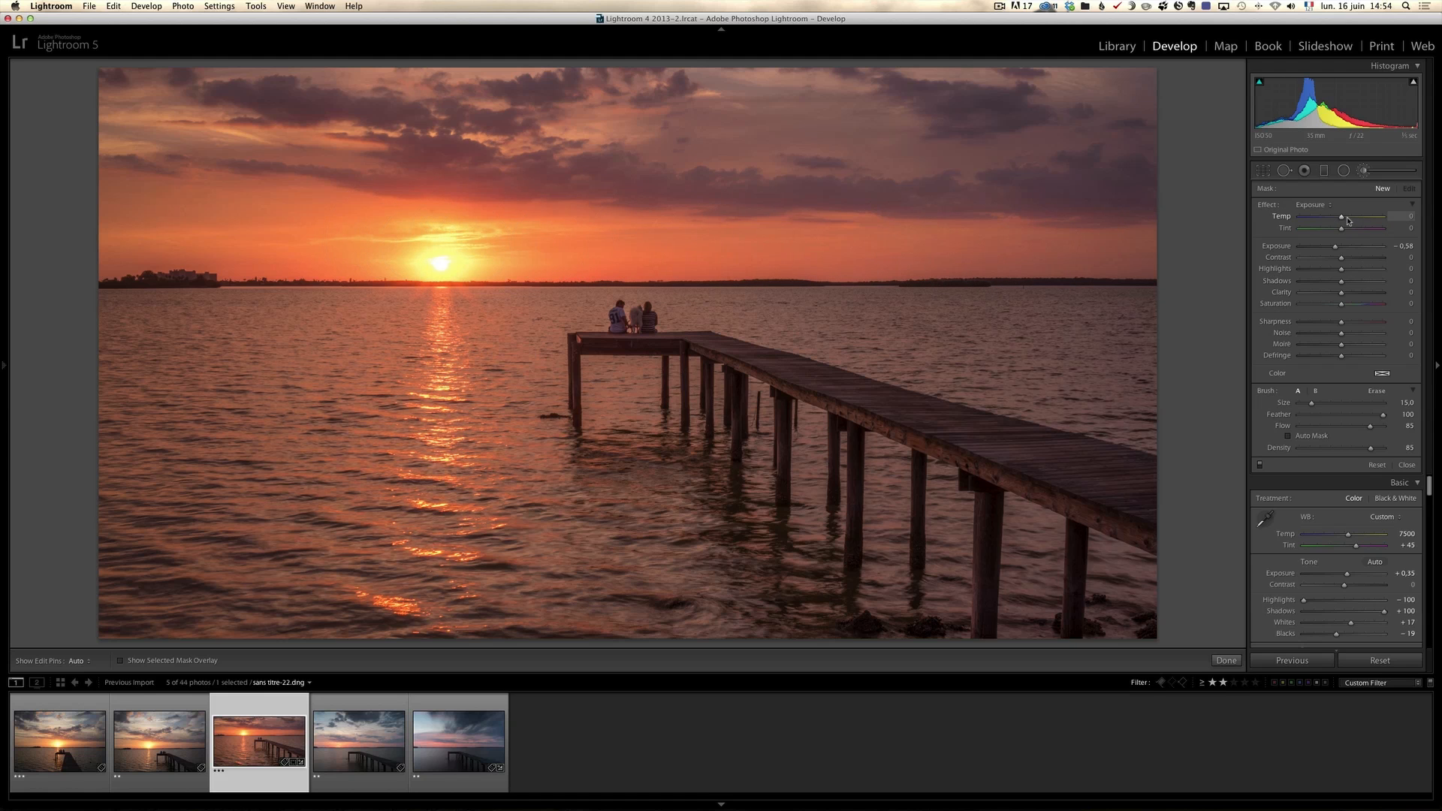
left_click_drag(1341, 218, 1369, 229)
left_click(1360, 426)
left_click_drag(1360, 450, 1359, 451)
scroll(1038, 274, "up", 5)
mouse_move(1055, 262)
left_mouse_down()
mouse_move(109, 250)
mouse_move(1132, 248)
mouse_move(57, 250)
mouse_move(340, 271)
mouse_move(1263, 258)
mouse_move(725, 280)
mouse_move(44, 279)
mouse_move(647, 285)
mouse_move(1258, 264)
mouse_move(1283, 248)
mouse_move(52, 257)
mouse_move(734, 279)
mouse_move(1137, 255)
left_mouse_up()
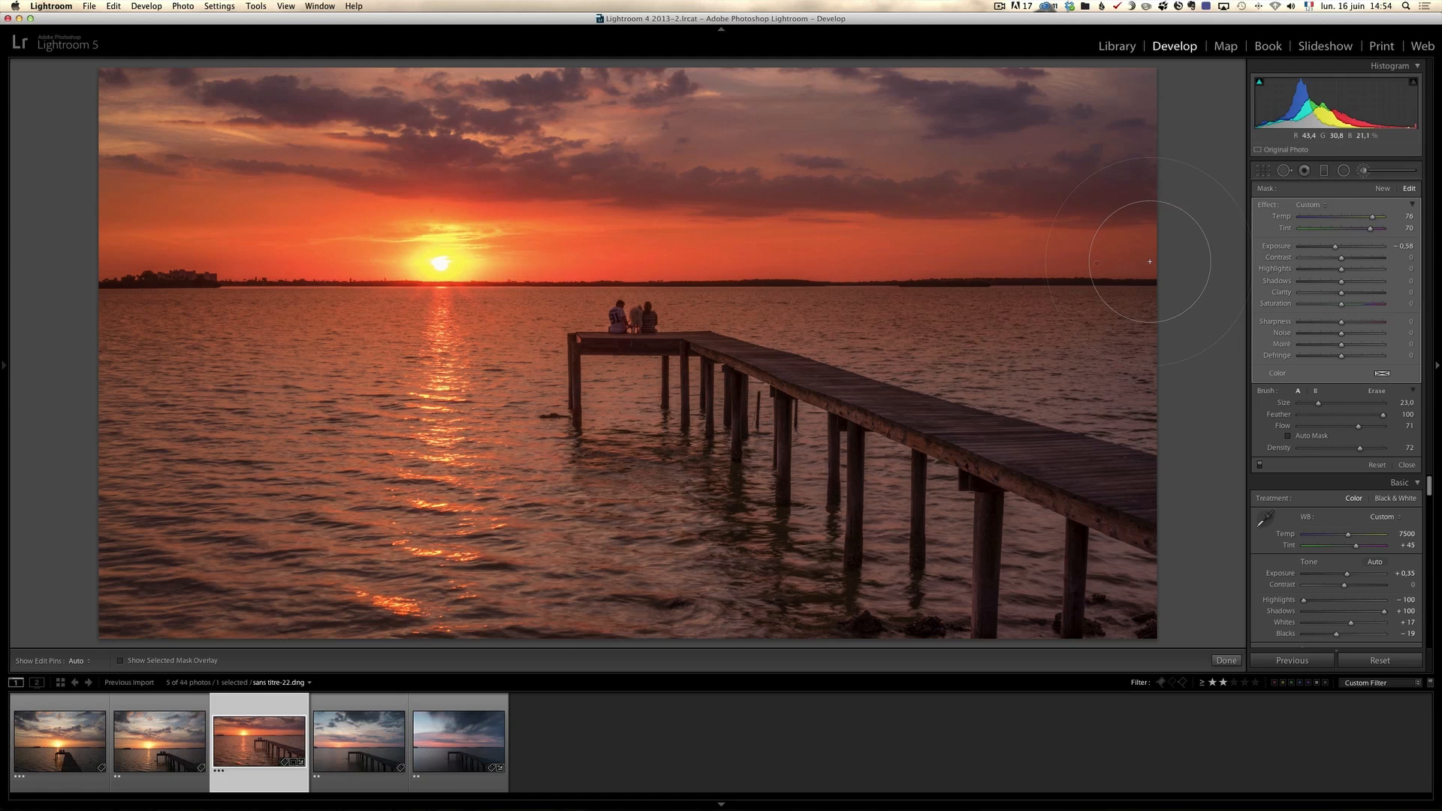
left_click(1406, 465)
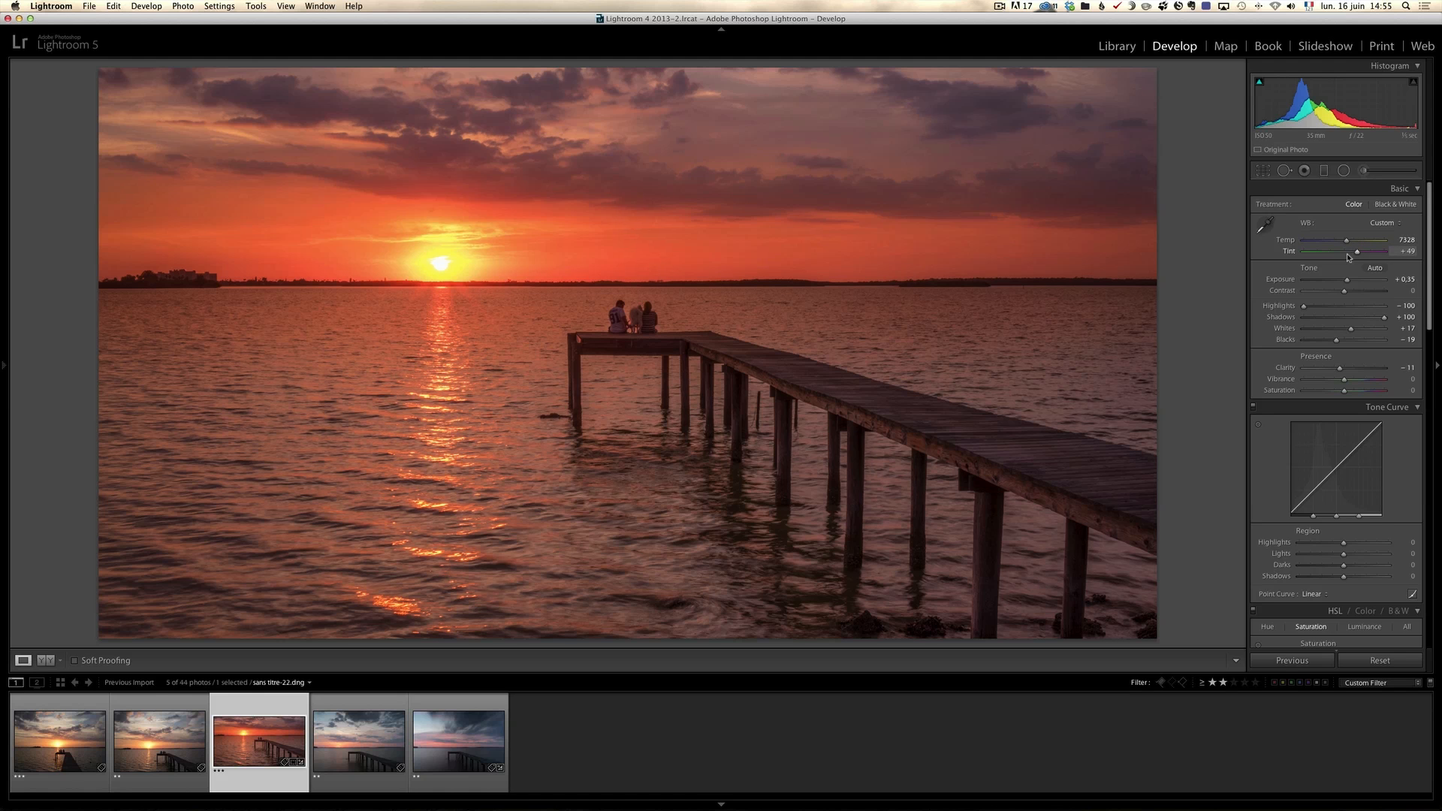
Inspect the water beside the pier's end up close, and enable lens profile corrections and chromatic aberration removal
left_click(557, 444)
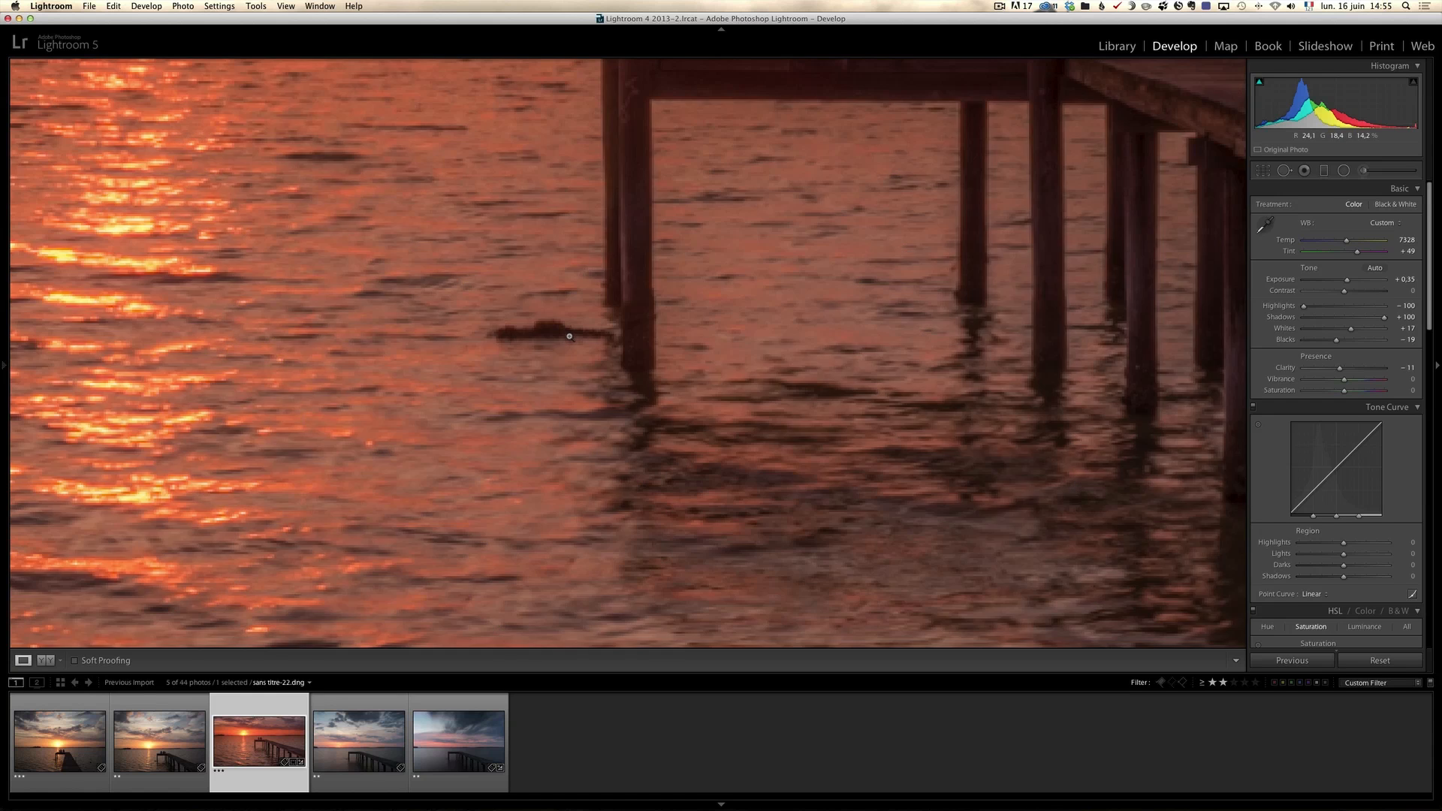
left_click(569, 336)
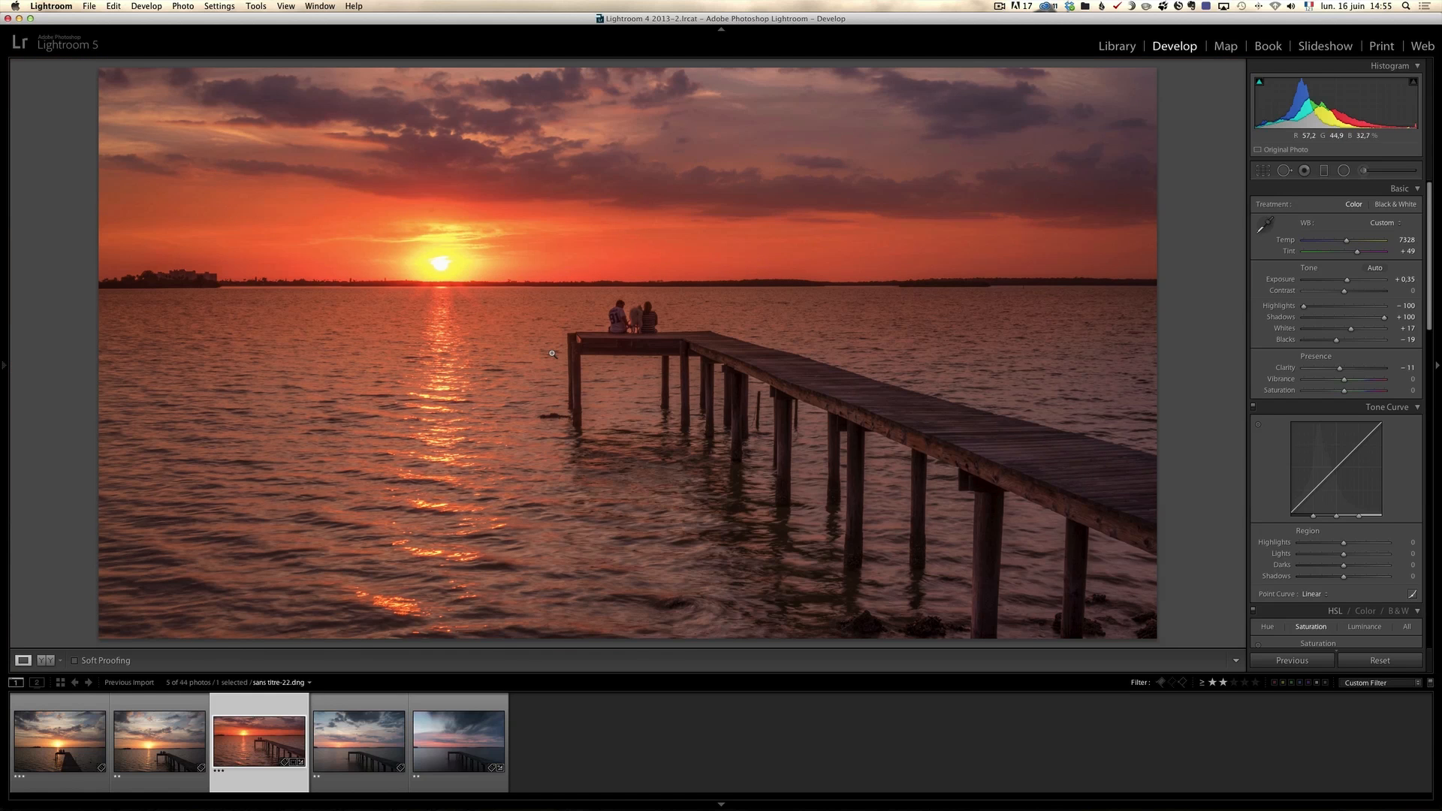
scroll(1294, 412, "down", 10)
scroll(1294, 412, "down", 5)
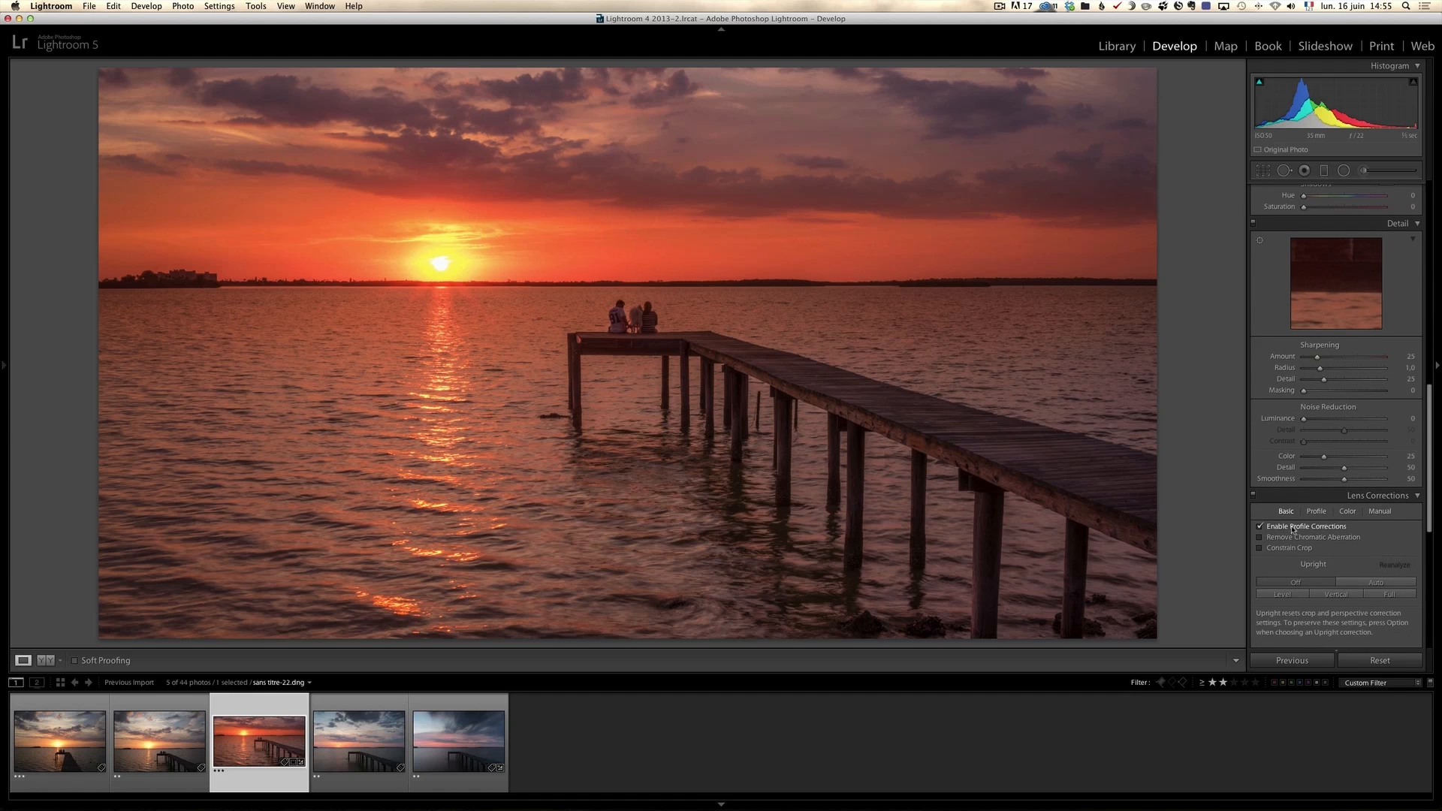
left_click(1294, 537)
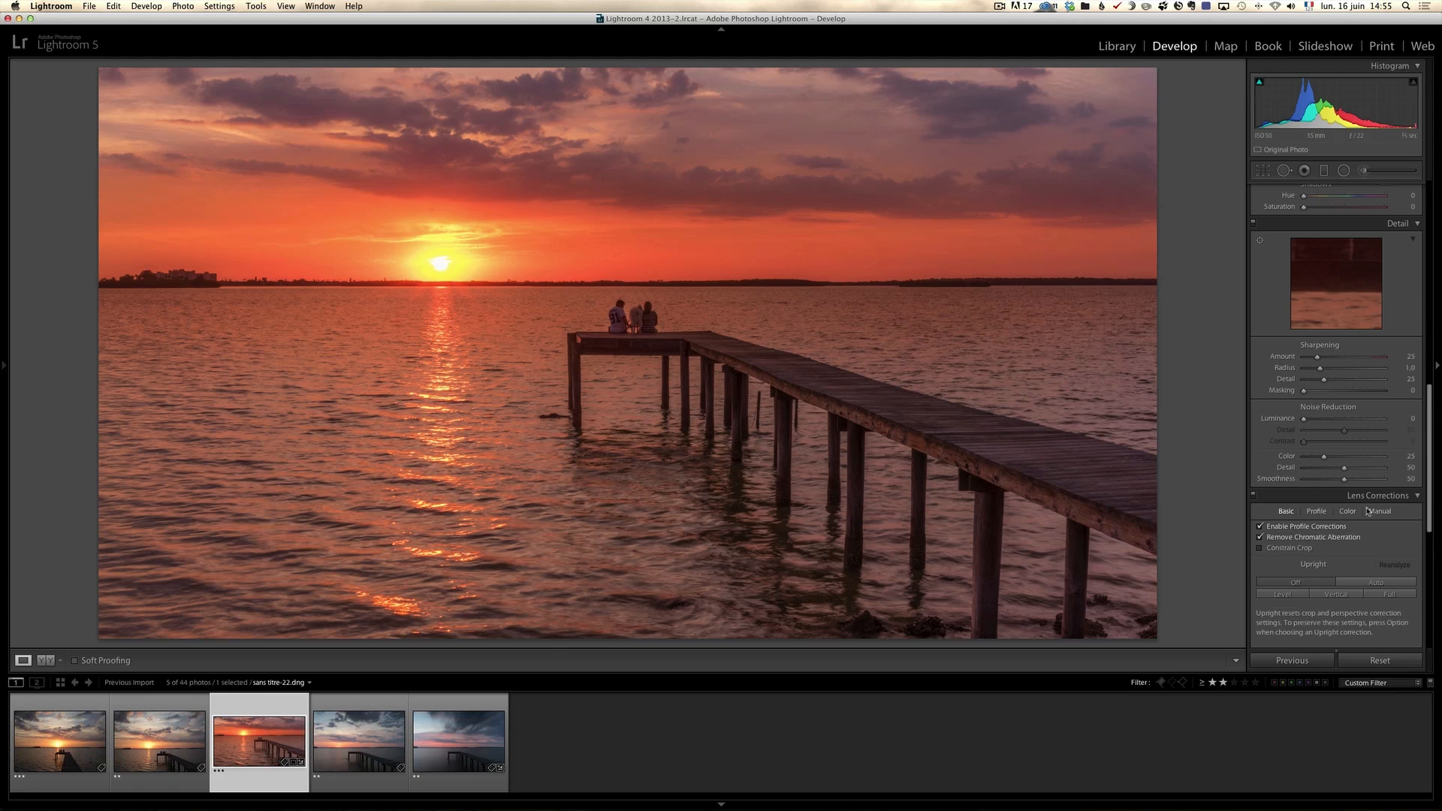
Darken the photo's corners with a Highlight Priority post-crop vignette of Amount −27
scroll(1336, 450, "down", 6)
left_click_drag(1345, 479, 1334, 476)
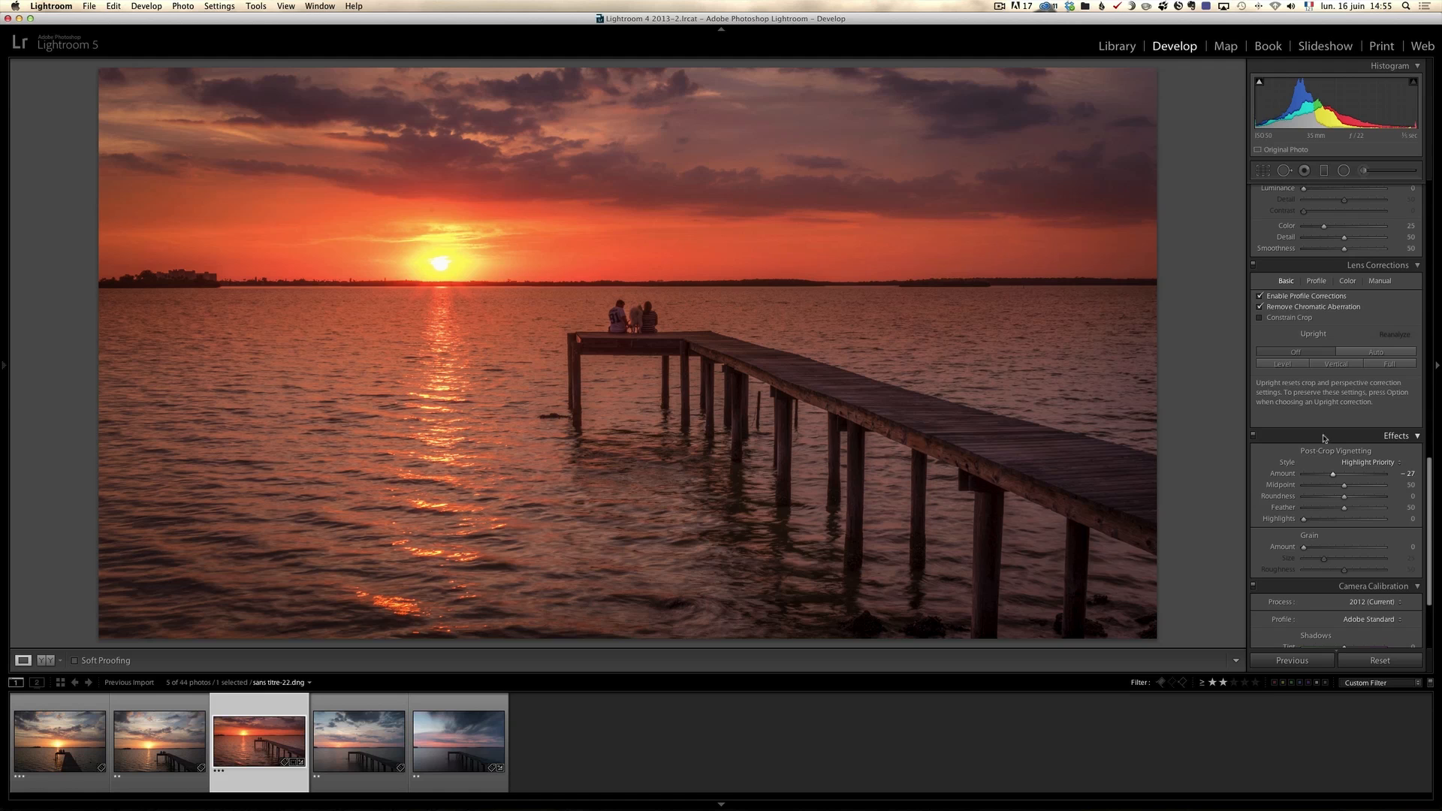
scroll(1400, 362, "up", 15)
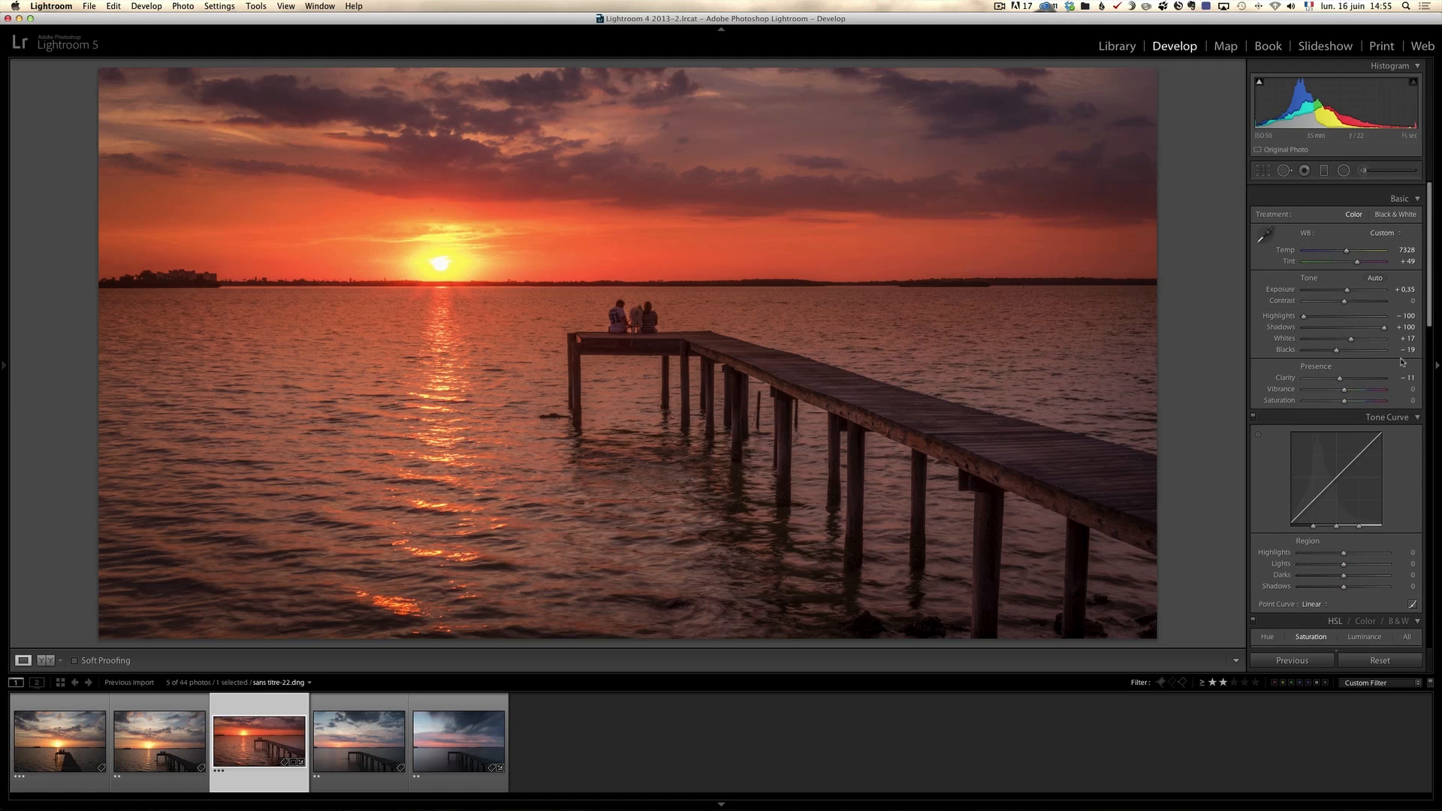
Create a virtual copy of sans titre-22.dng and cool the copy's white balance to Temp 5353
right_click(259, 708)
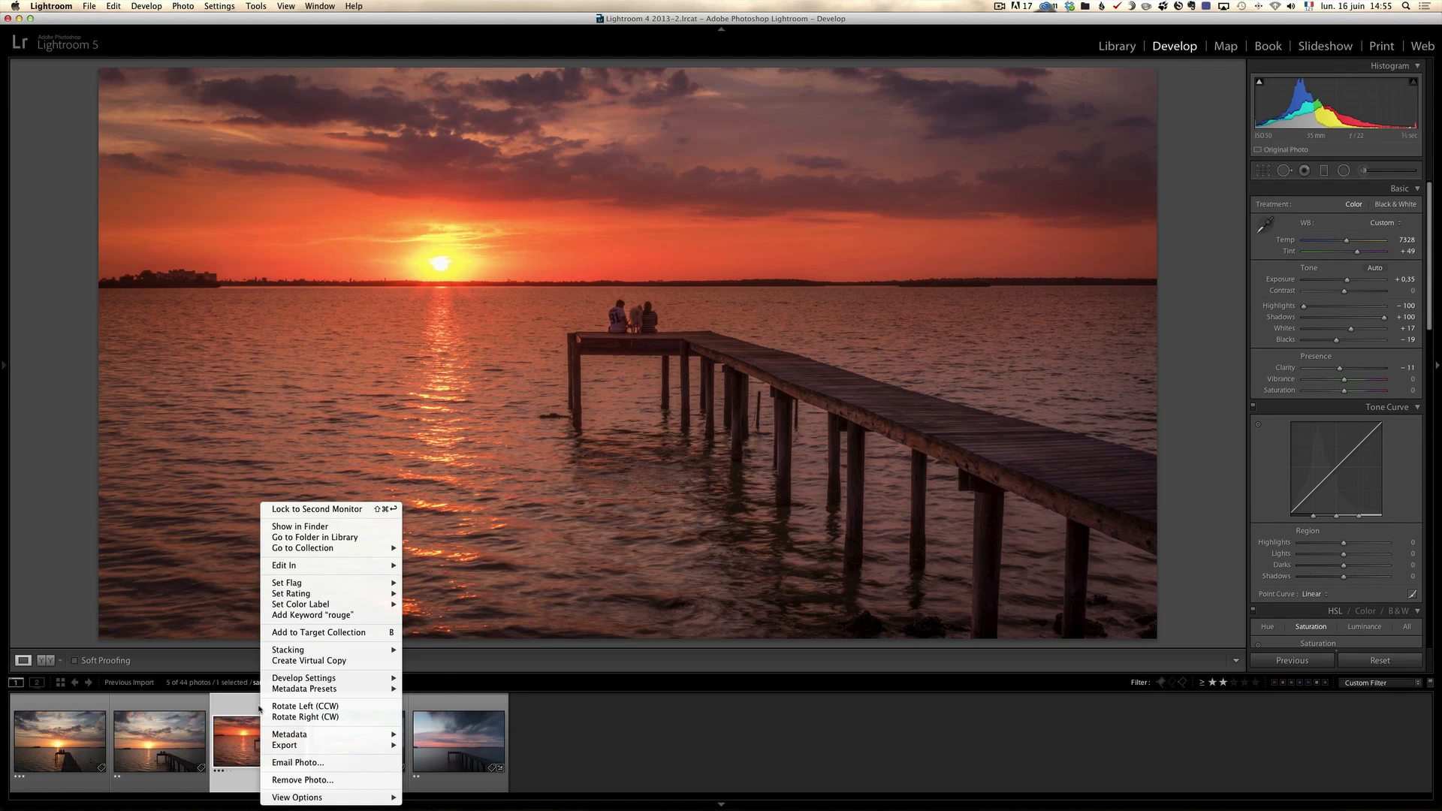
left_click(314, 661)
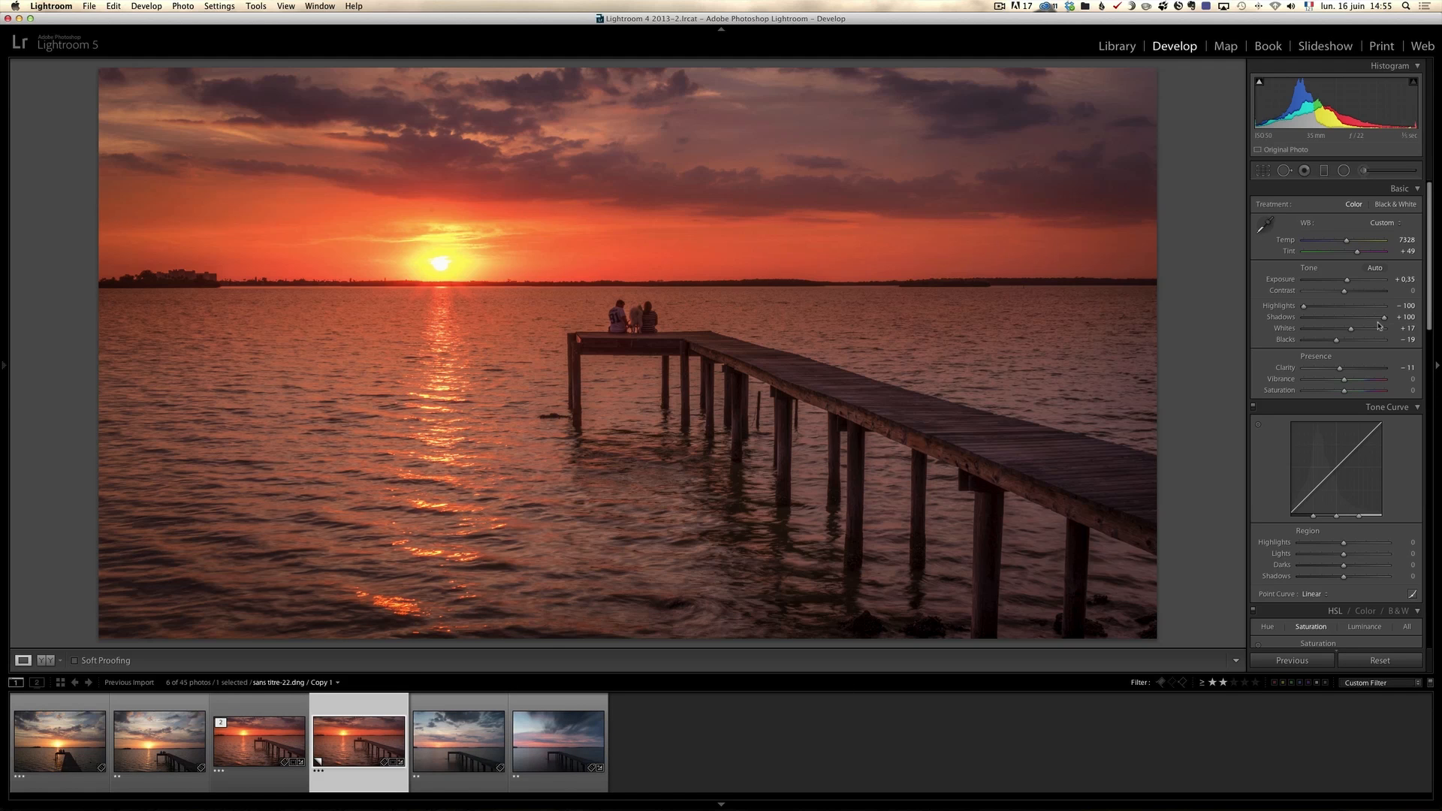
left_click_drag(1345, 243, 1331, 242)
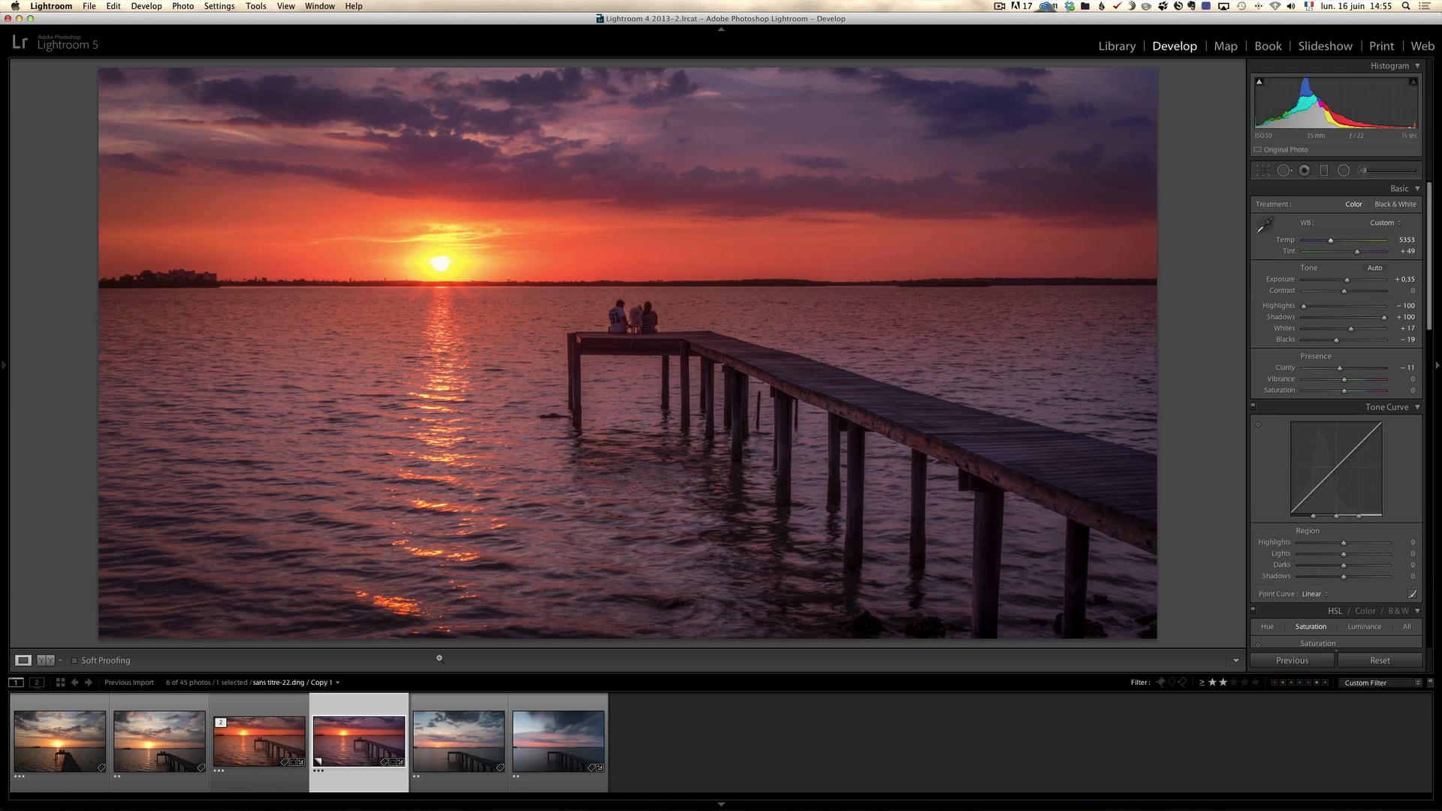
Compare the cooler virtual copy side by side with the original, including a close-up of the pier and horizon
left_click(256, 738, "super")
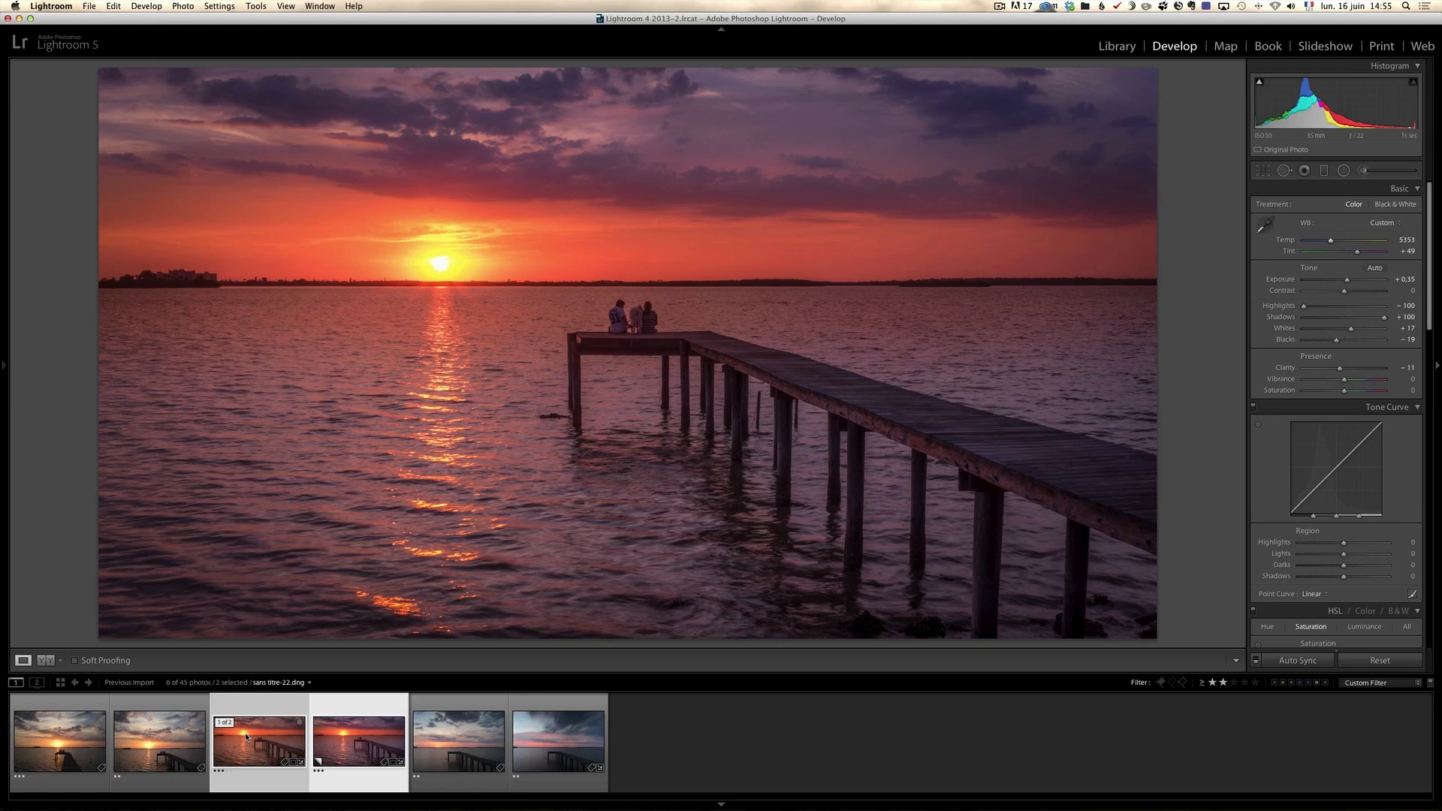
key("c")
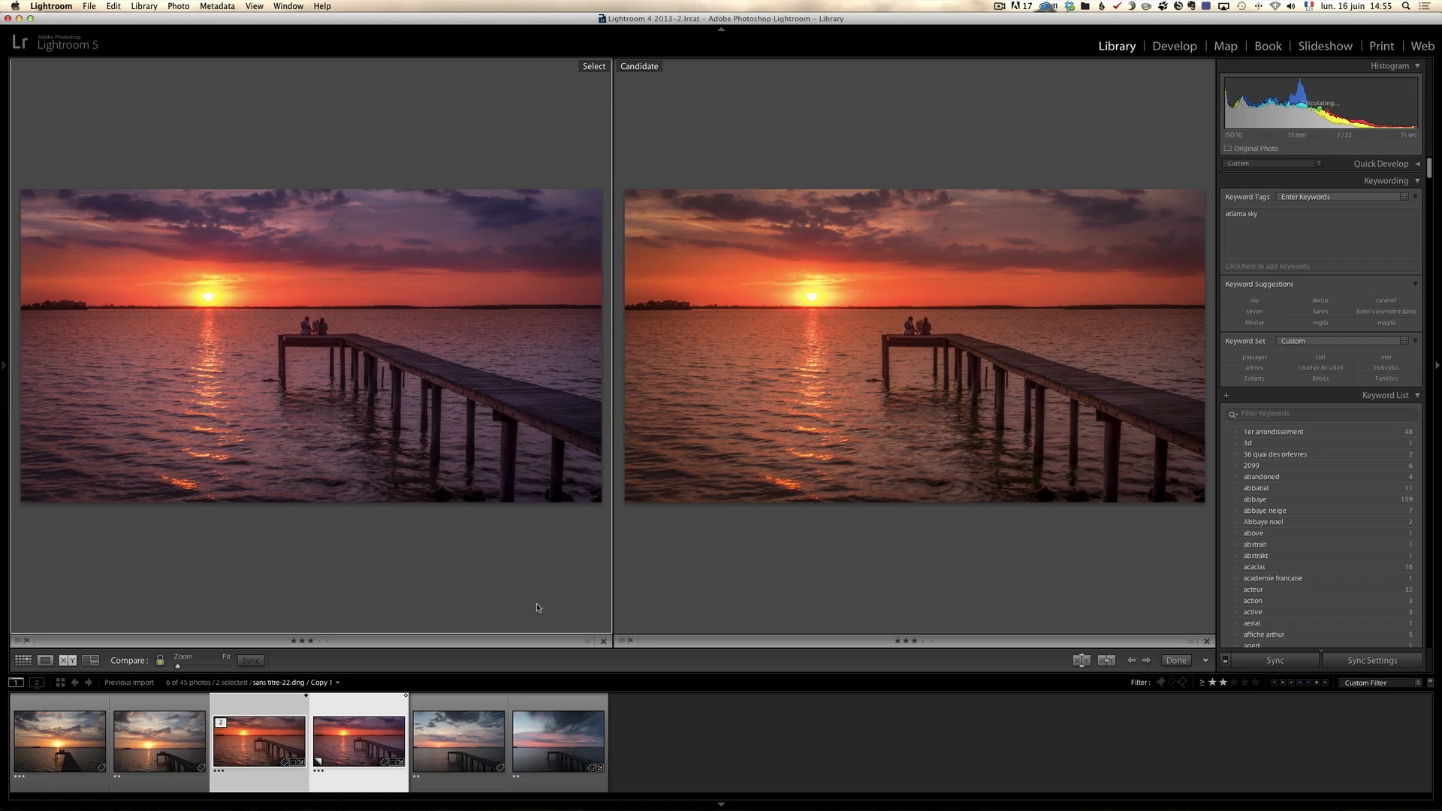
left_click(368, 318)
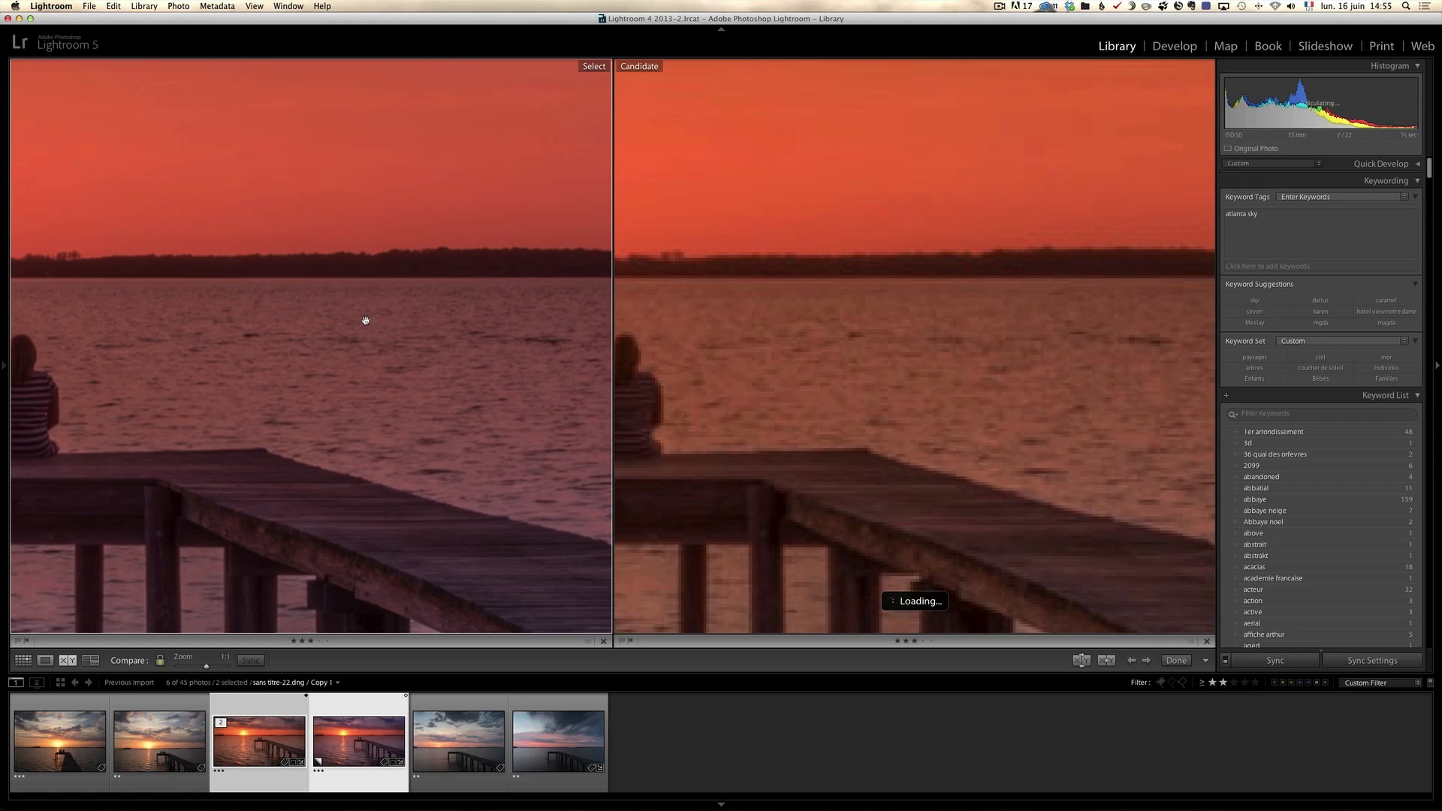
left_click(370, 321)
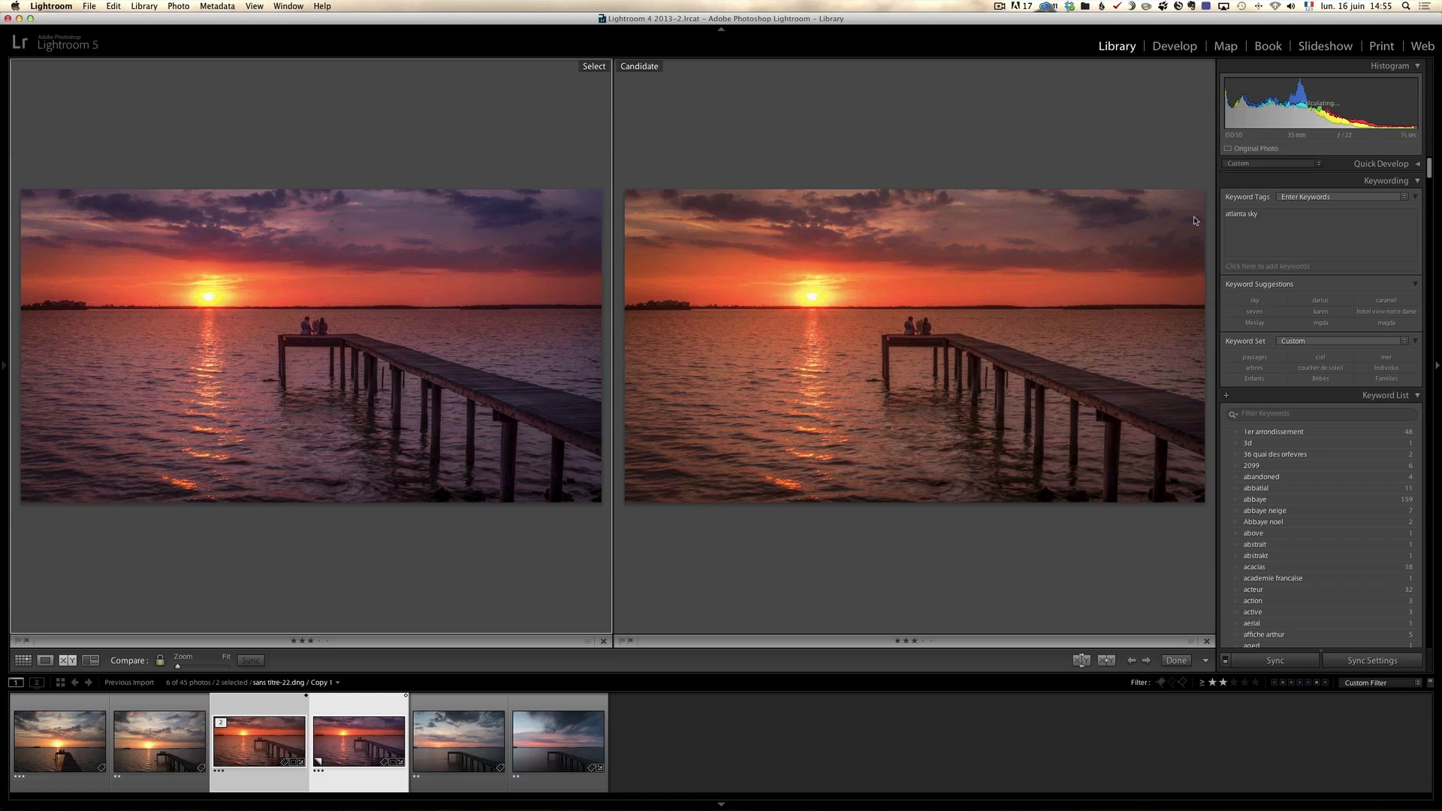
left_click(1176, 660)
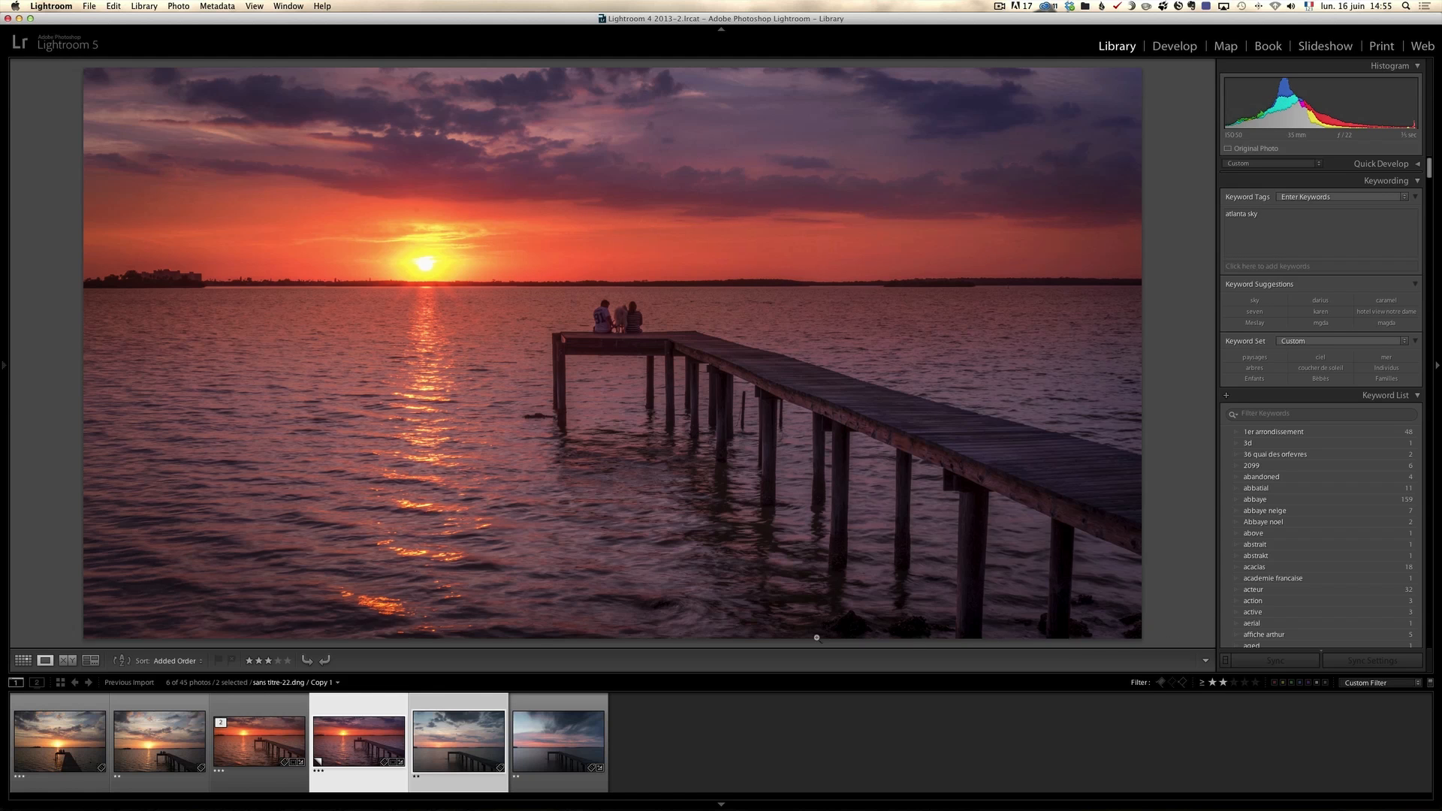
Return to developing the virtual copy, set its Tint to +40, and check it against the original
scroll(1361, 283, "up", 1)
scroll(1361, 283, "down", 1)
key("d")
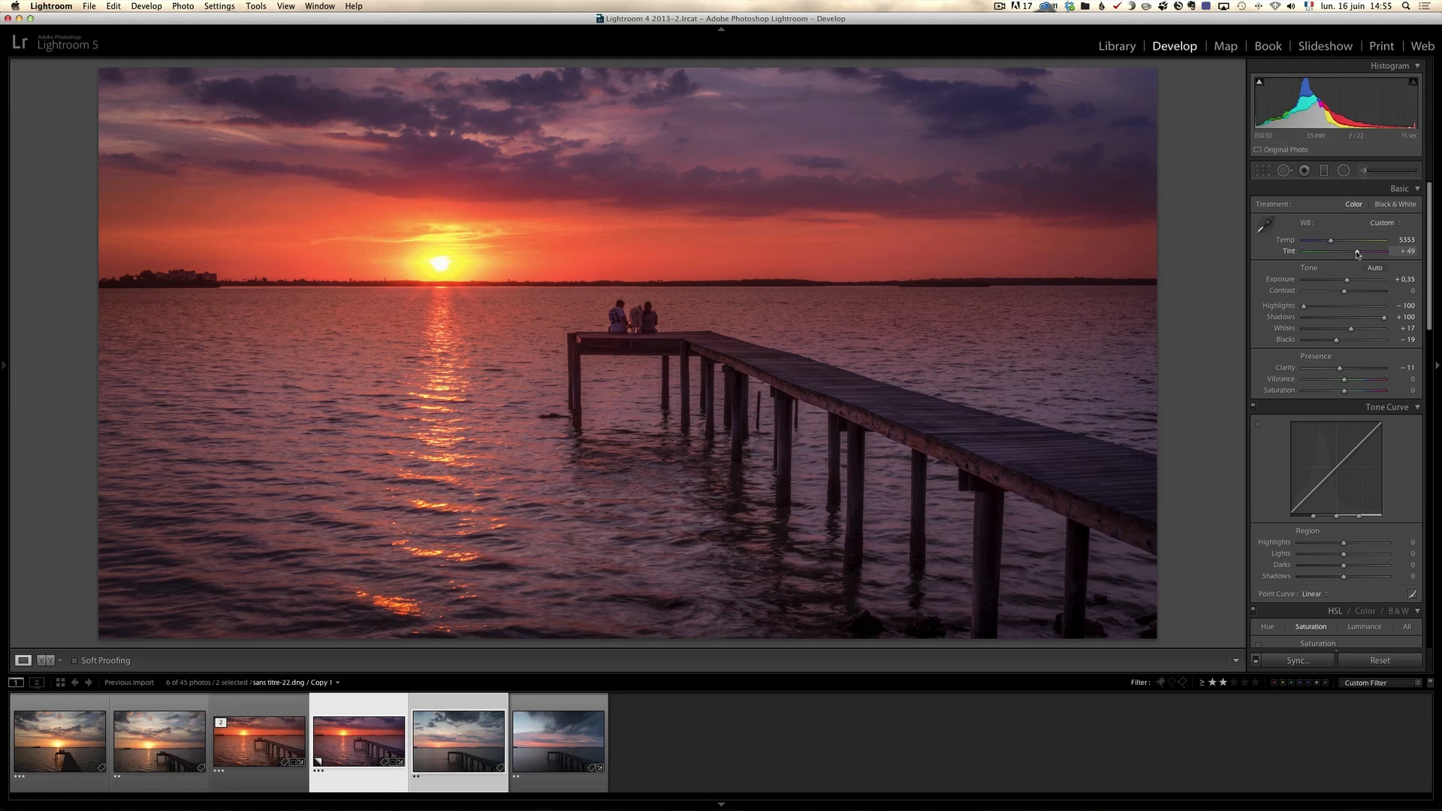
left_click_drag(1353, 254, 1355, 255)
left_click(278, 739)
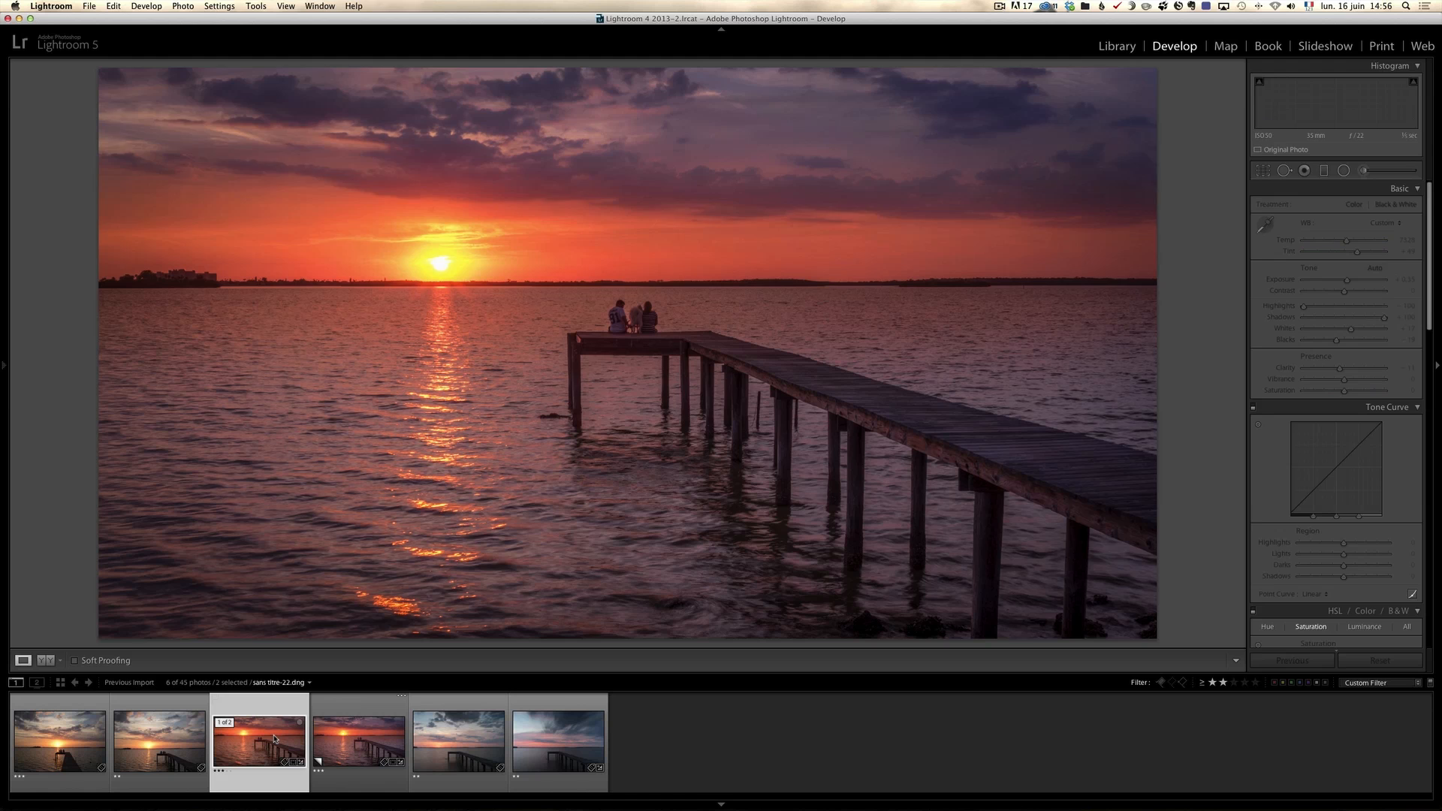
left_click(362, 747)
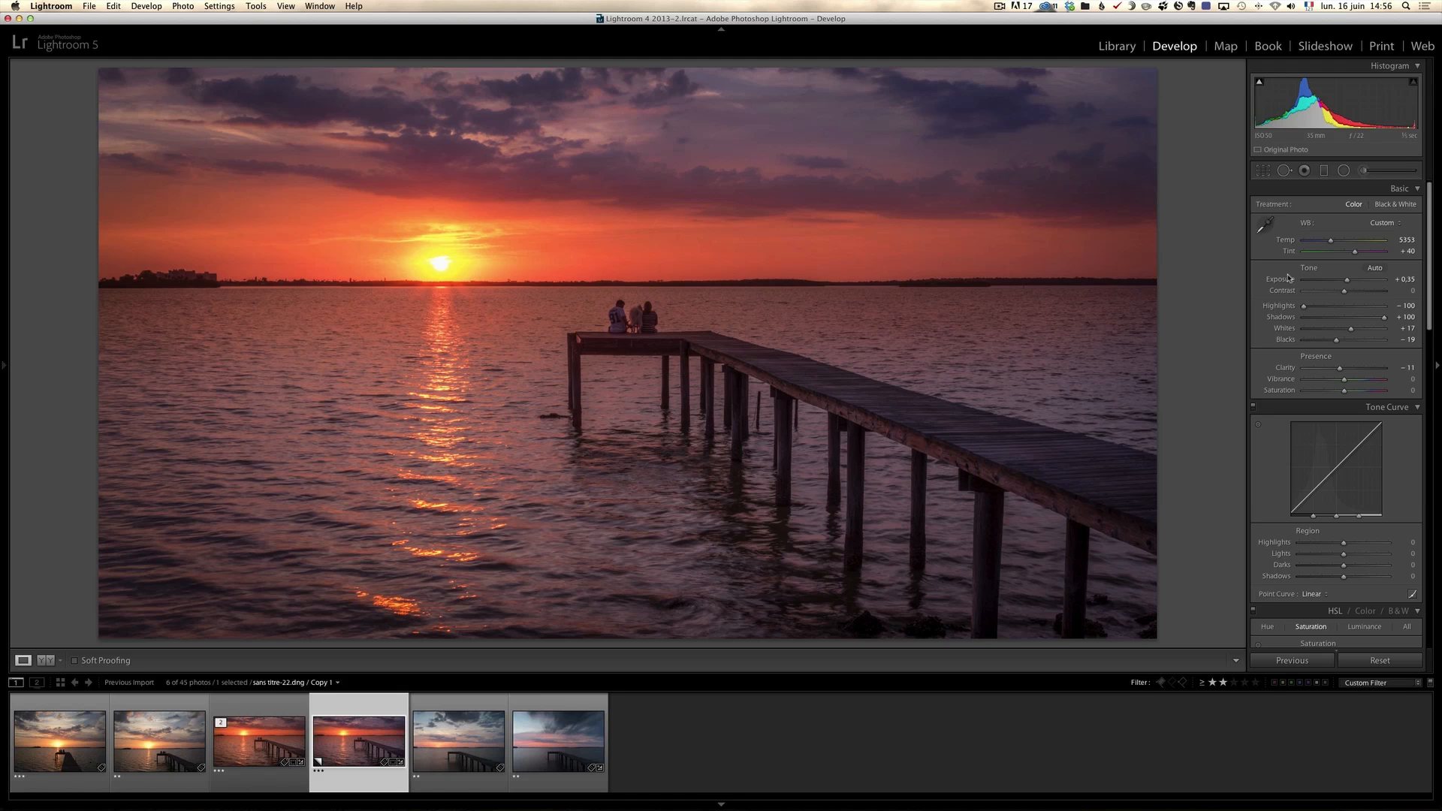
Brighten the sun's reflection on the water with an adjustment brush at Exposure 0.39, Flow 87 and Density 89
left_click(1363, 170)
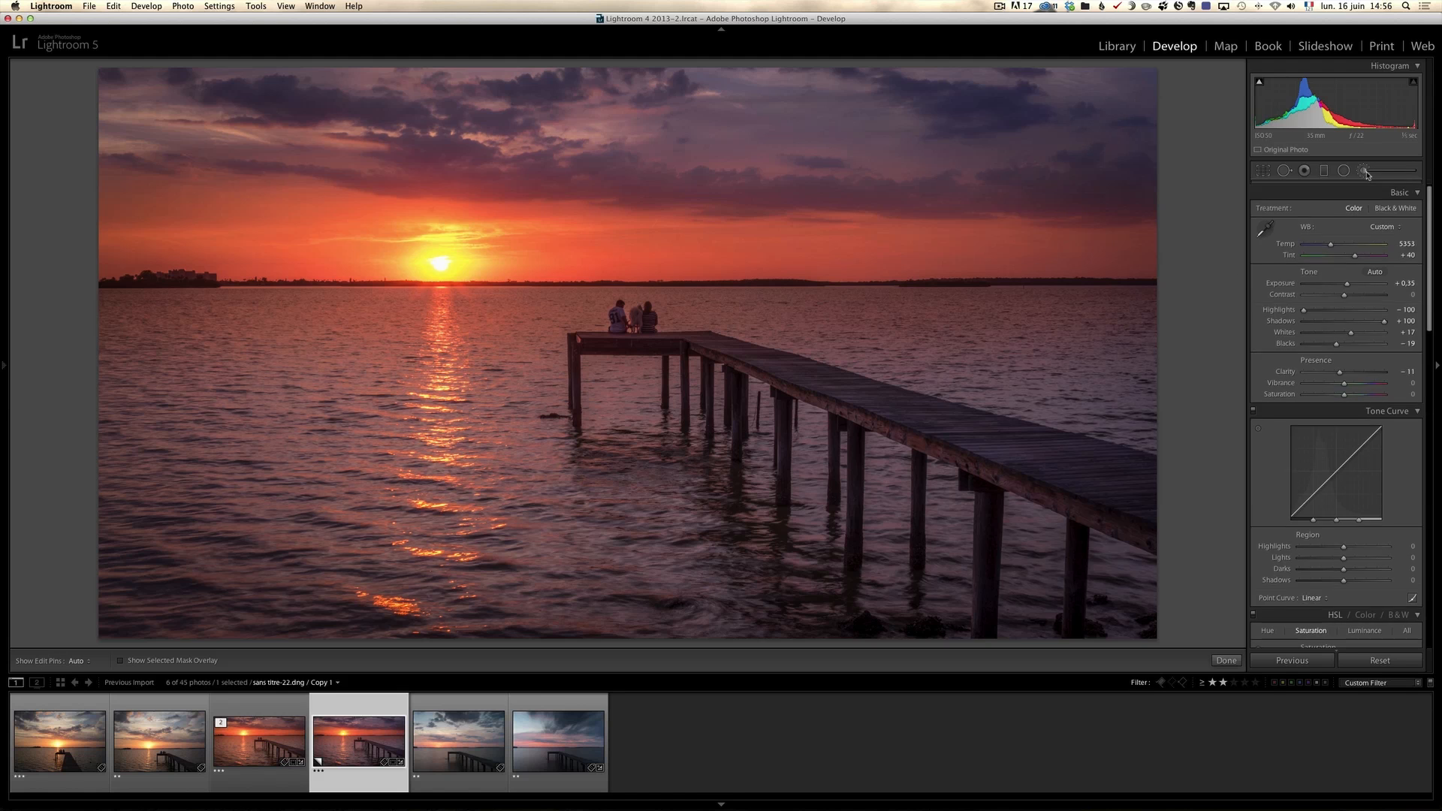
left_click(1311, 204)
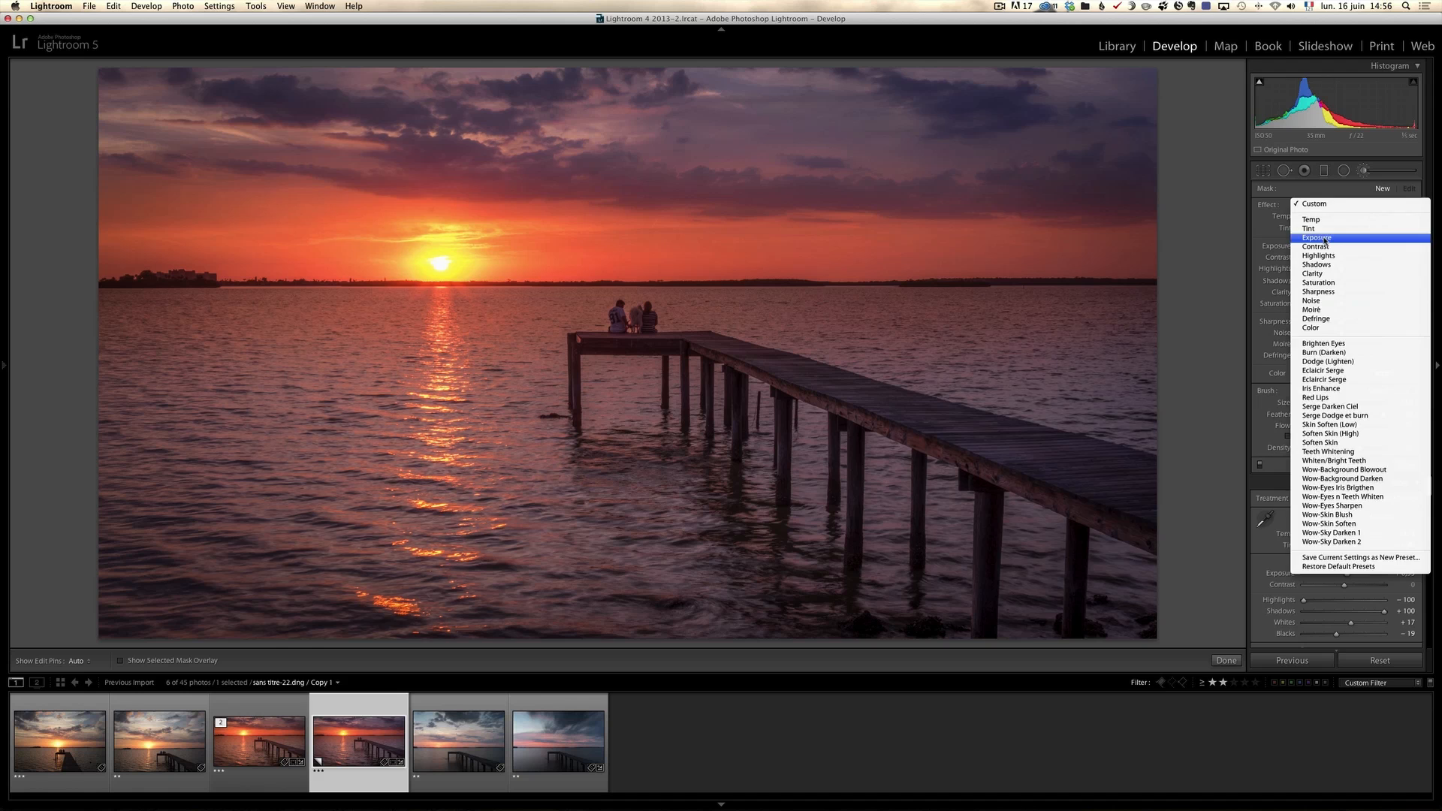
left_click(1323, 239)
left_click_drag(1335, 245, 1342, 247)
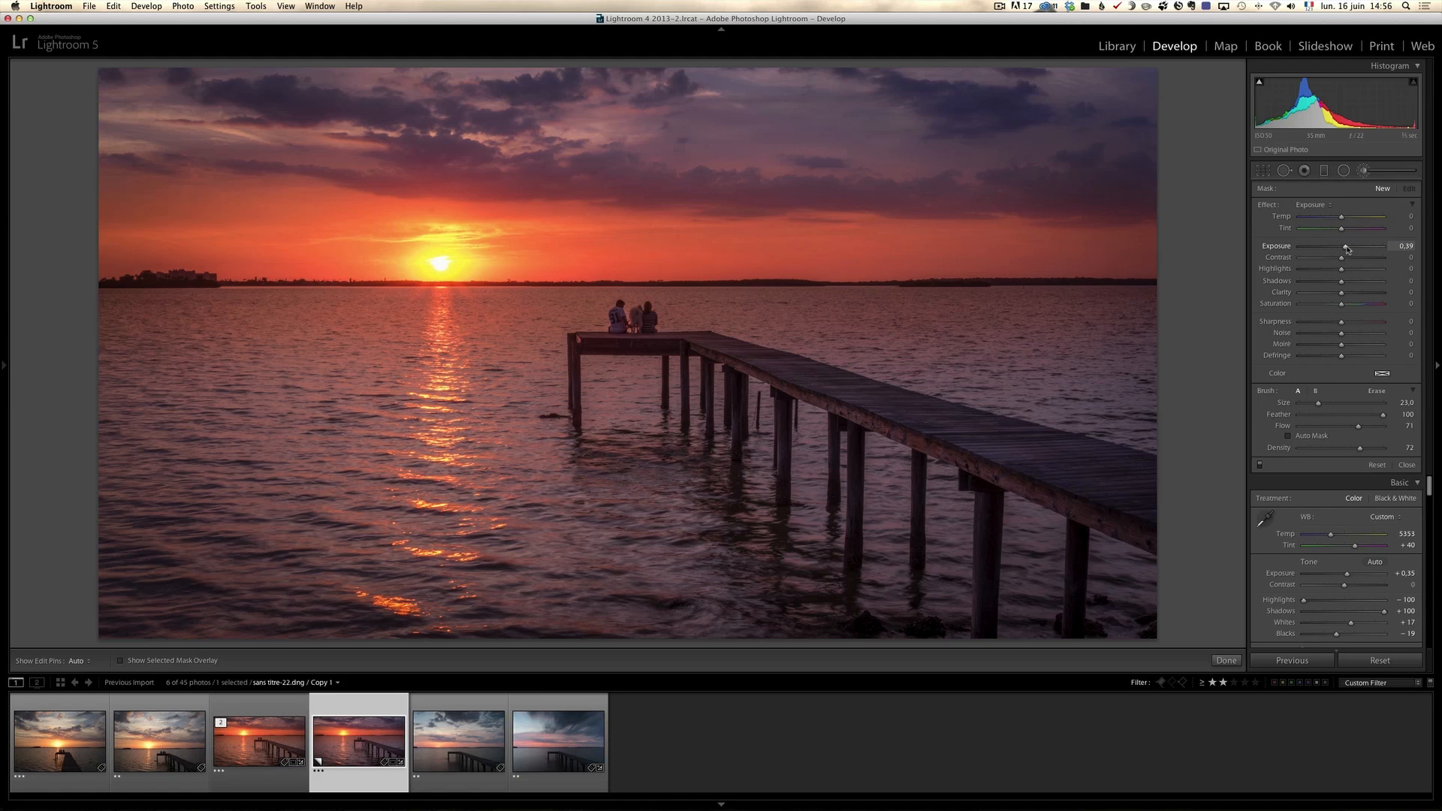
left_click(1372, 426)
left_click(1372, 449)
mouse_move(443, 343)
left_mouse_down()
mouse_move(455, 615)
mouse_move(431, 362)
left_mouse_up()
key("h")
key("h")
key("h")
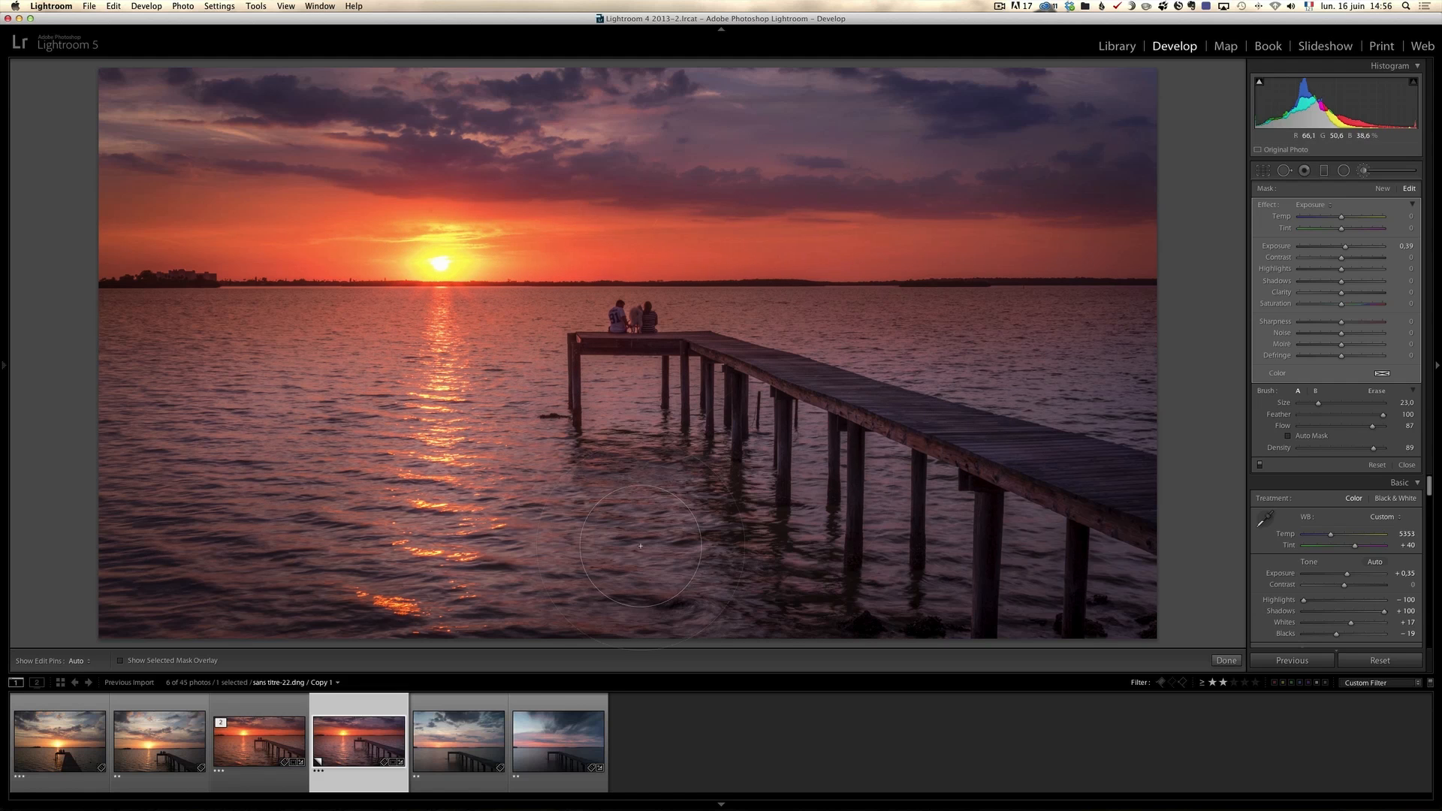
key("h")
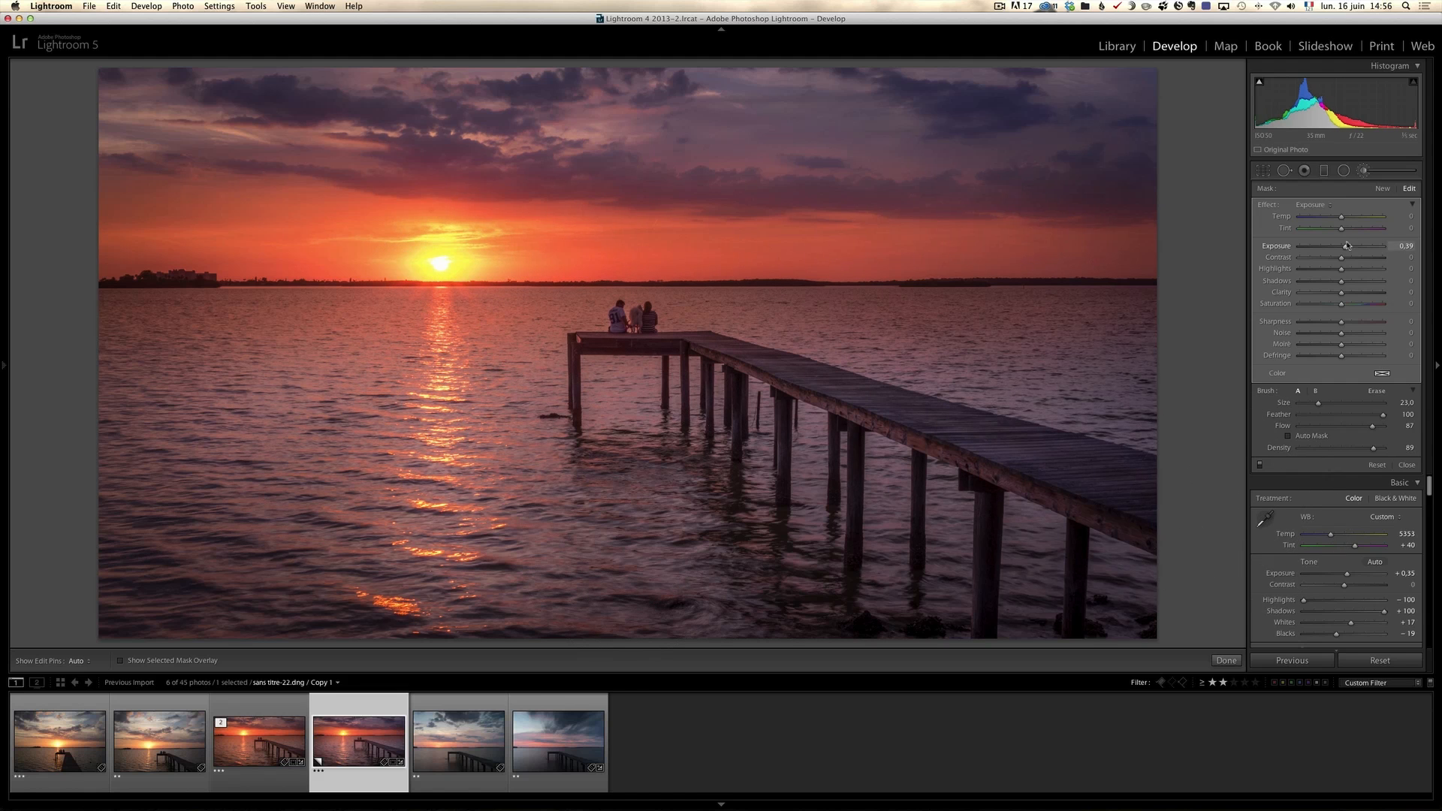
Add a small inverted radial filter on the pier's planks with Feather 100 and raise its Exposure to about 0.7
left_click(1344, 174)
key("z")
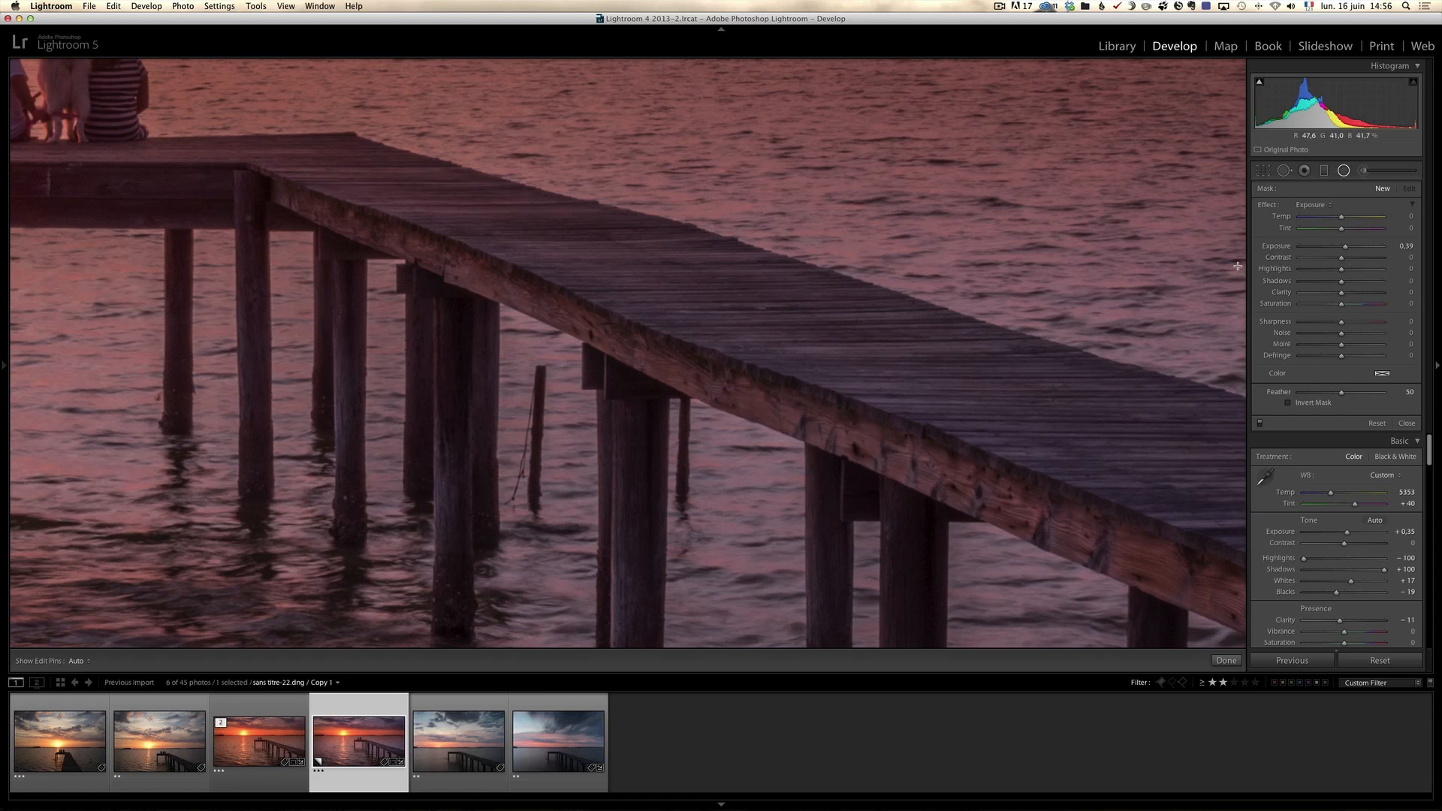
left_click_drag(441, 197, 501, 233)
left_click_drag(1341, 392, 1371, 392)
left_click(1288, 402)
left_click(1386, 395)
left_click_drag(1345, 246, 1345, 243)
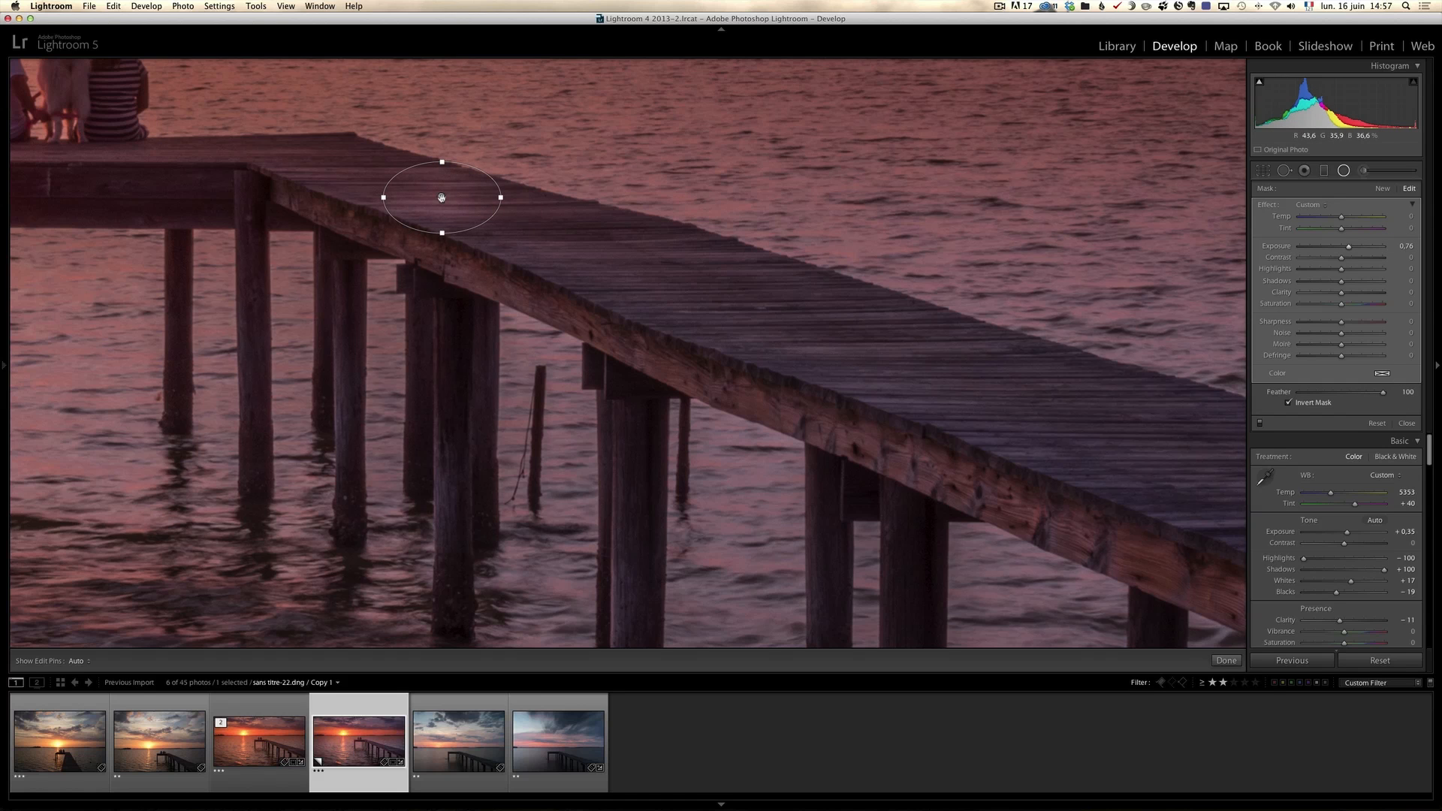
Duplicate the radial filter onto the middle of the pier, stretch and tilt it along the planks, and set its Exposure to 1.01
right_click(443, 199)
left_click(452, 201)
left_click_drag(443, 198, 816, 319)
left_click_drag(698, 277, 809, 322)
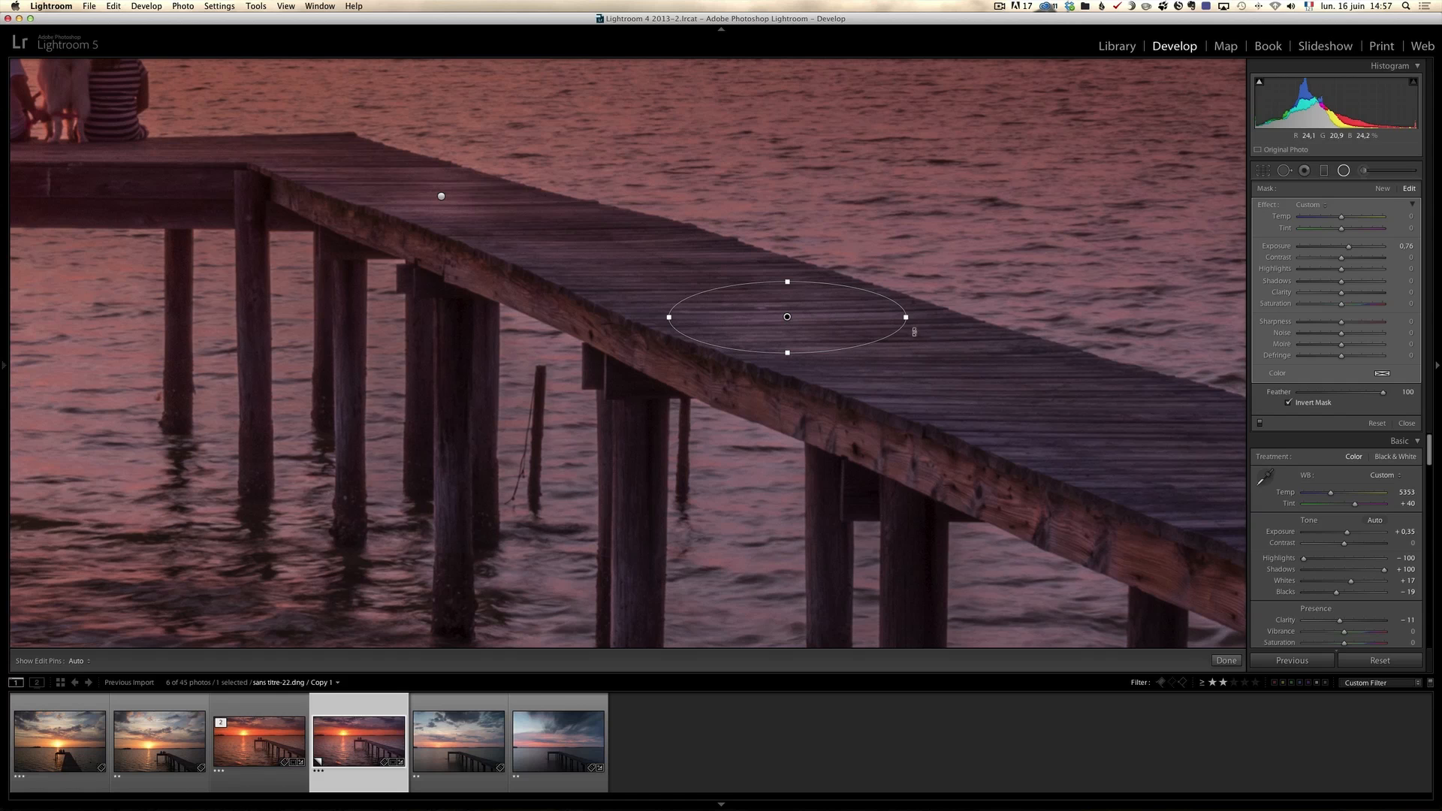
left_click_drag(915, 329, 1116, 413)
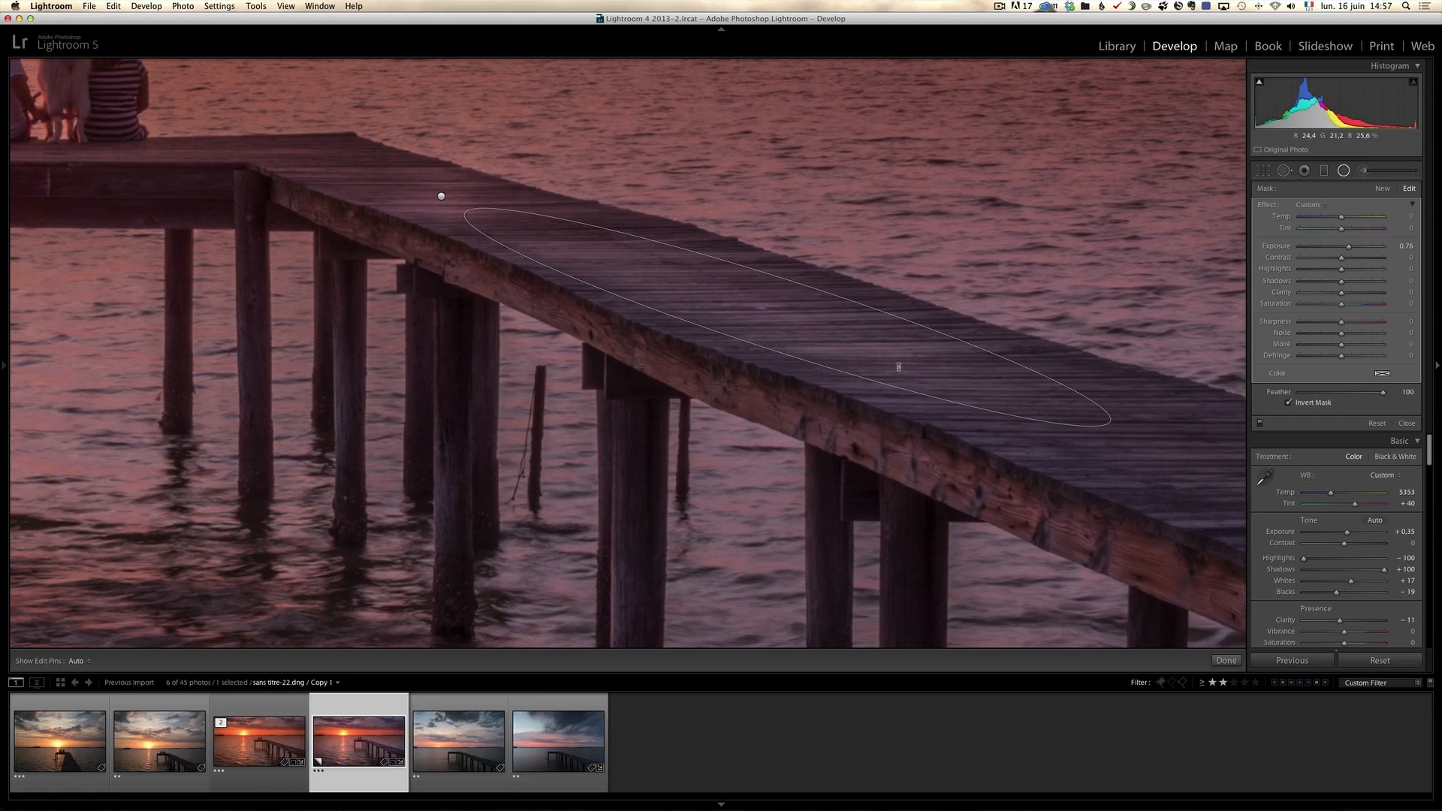
left_click_drag(789, 328, 940, 382)
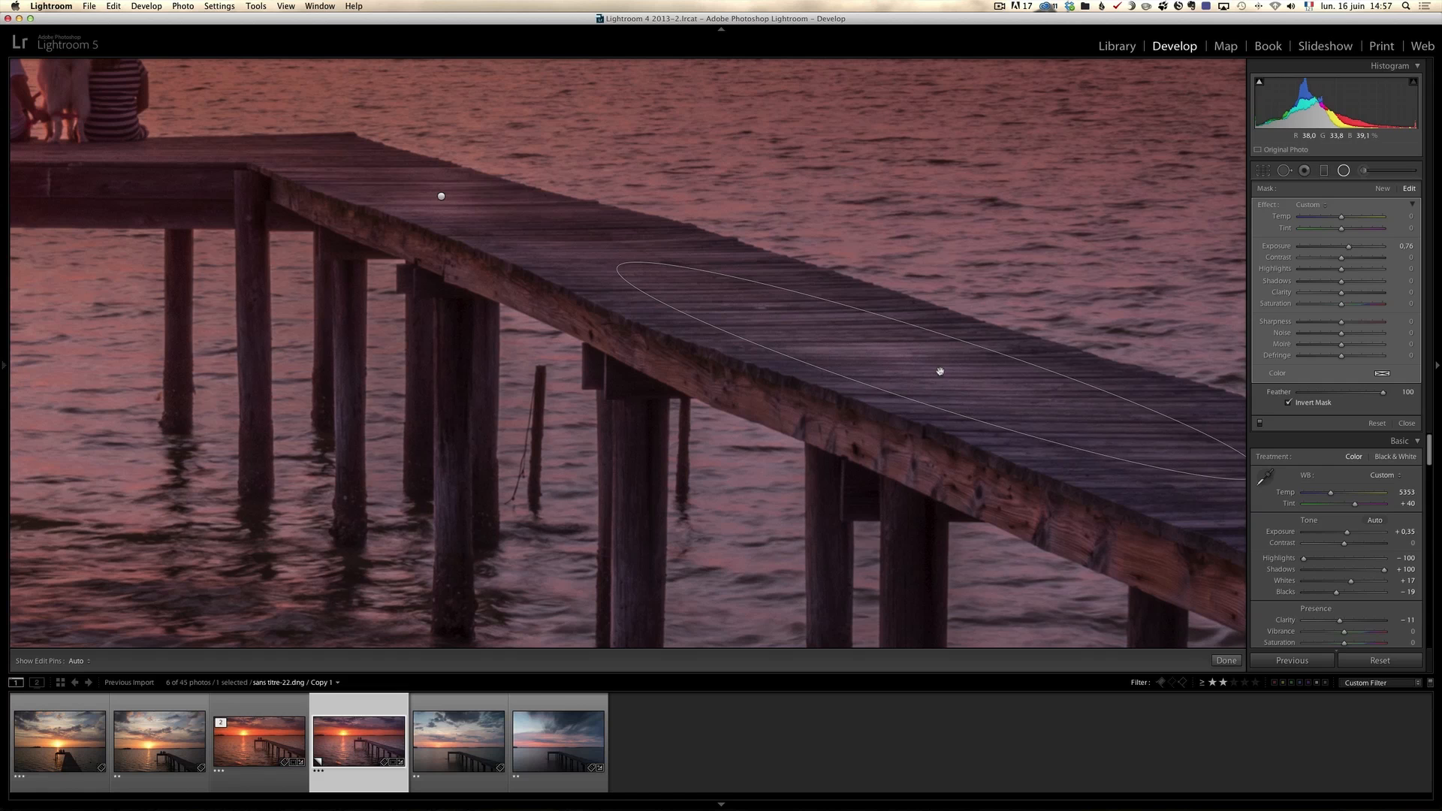
left_click_drag(1348, 247, 1352, 249)
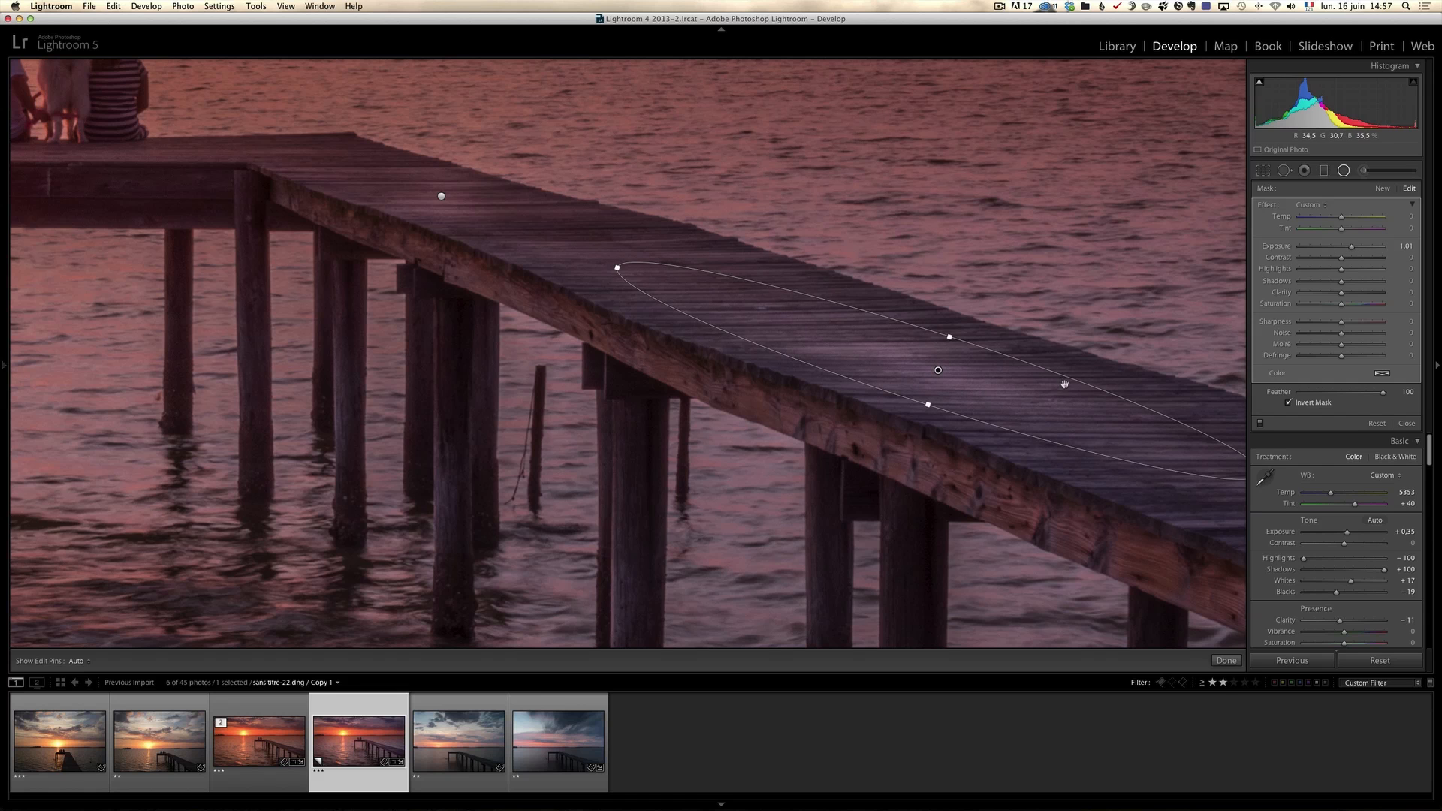
Duplicate the stretched radial filter, place the copy on the near end of the pier, and close the radial filter tool
left_click(760, 240)
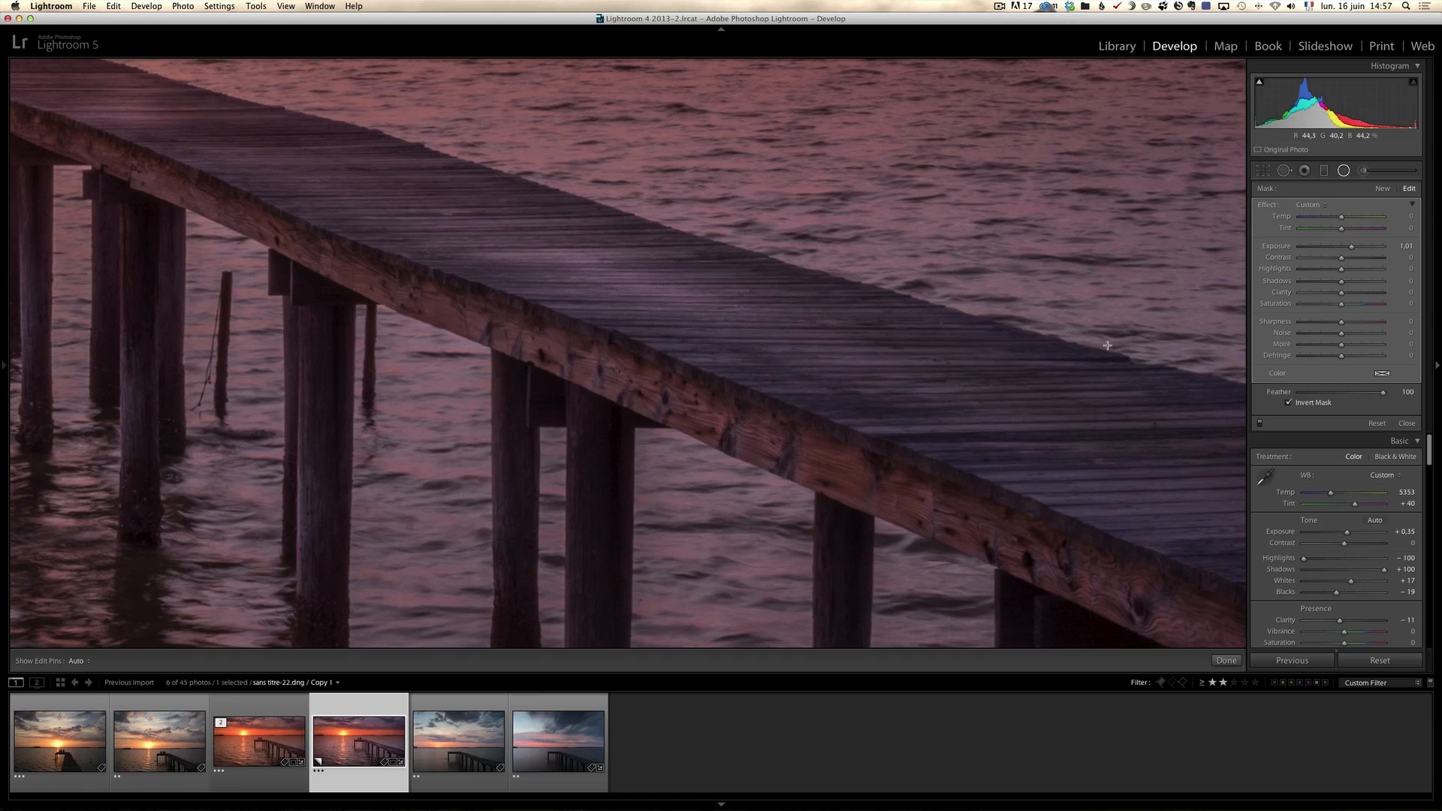
left_click(1059, 321)
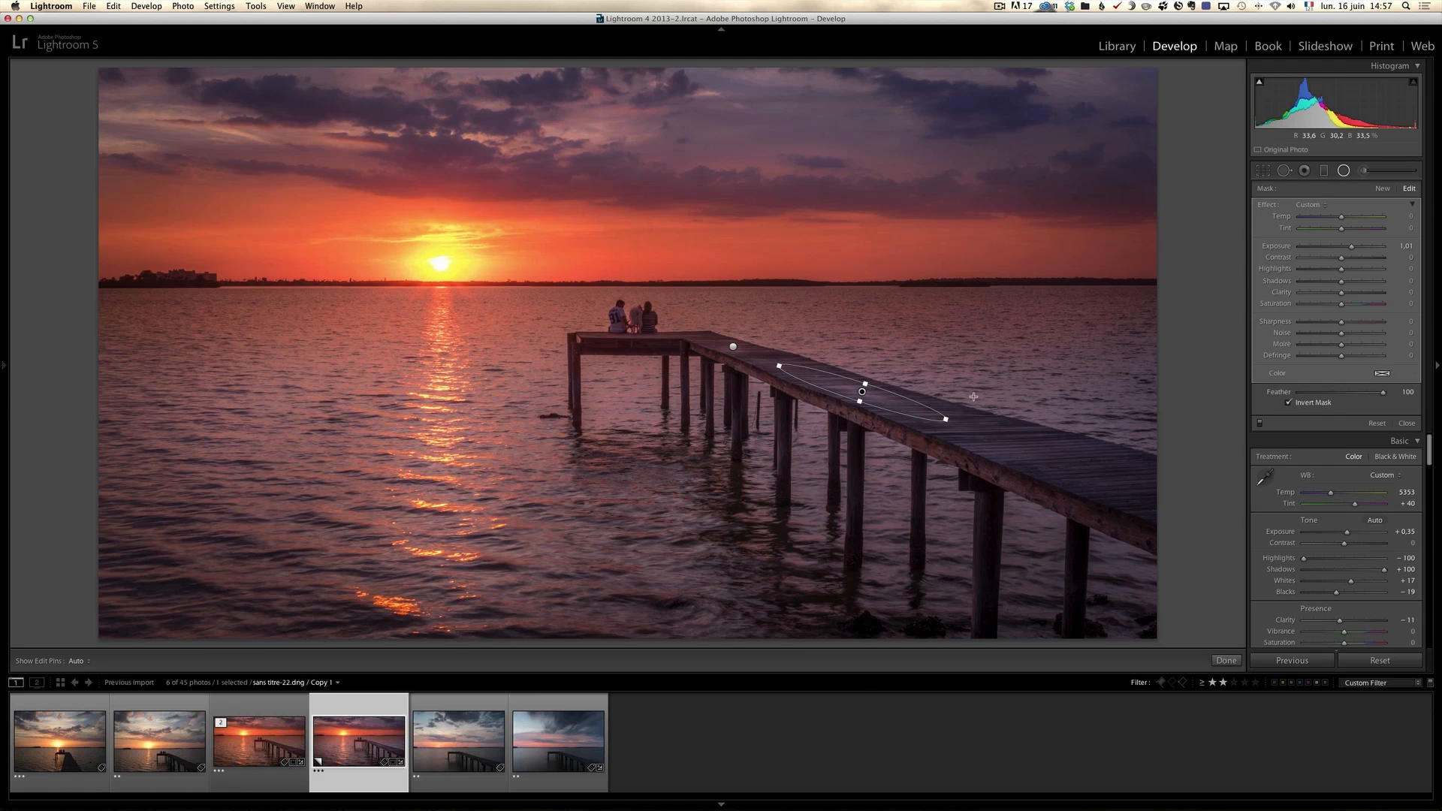
right_click(861, 392)
left_click(875, 395)
left_click_drag(1050, 450, 1120, 451)
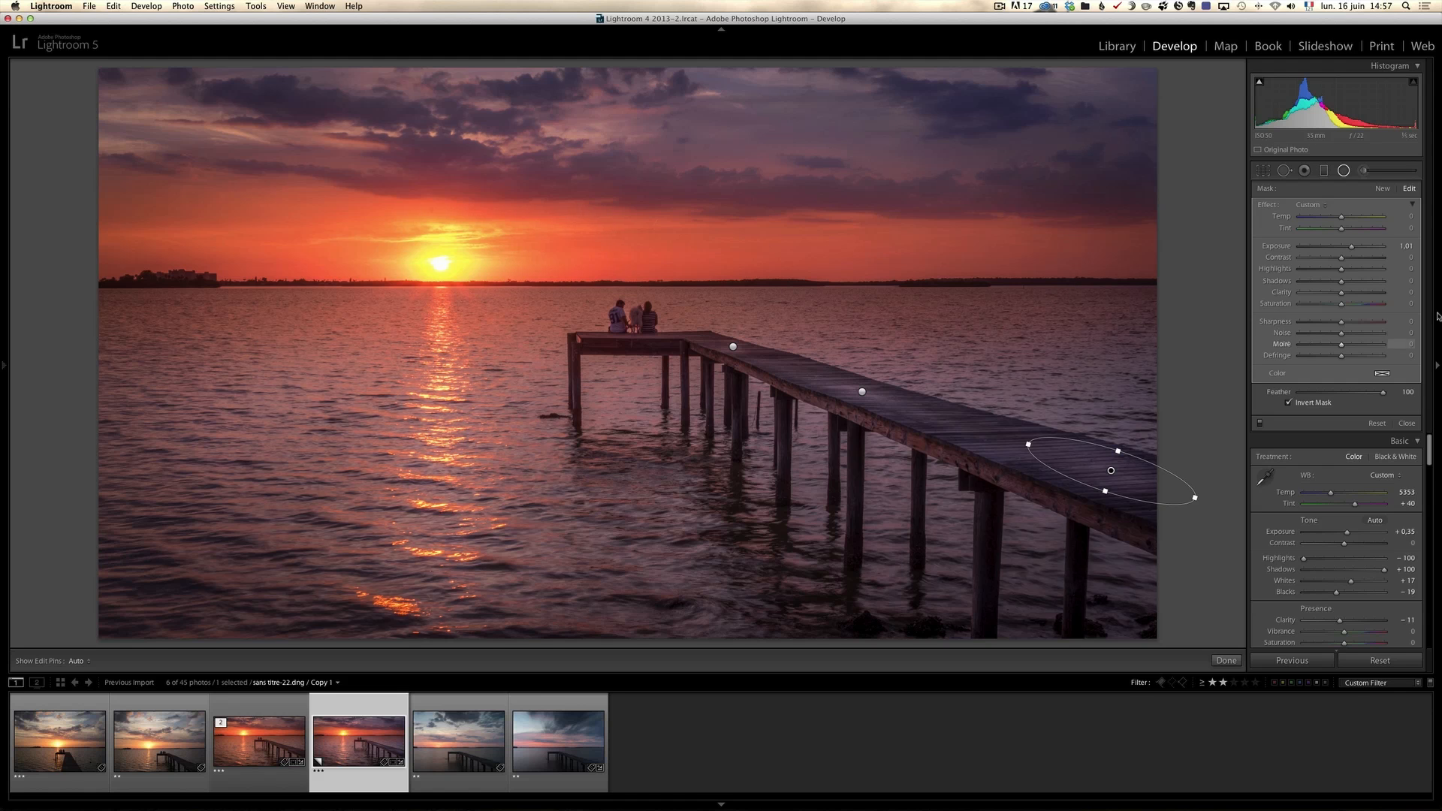
left_click(1405, 423)
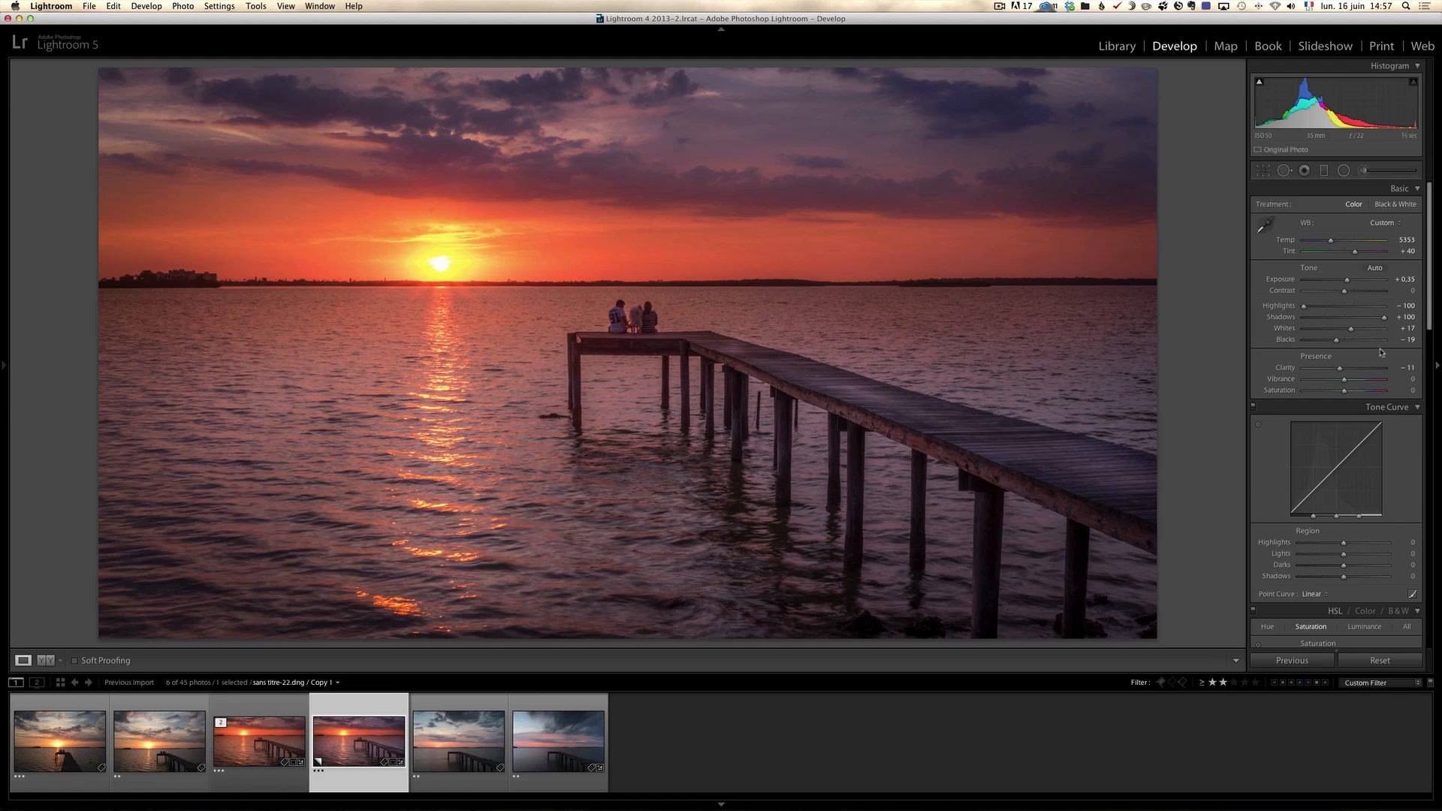
Bring out the pier's plank texture with a new adjustment brush at Clarity 51, Size 17, Feather 100, Flow 87 and Density 89
left_click(777, 373)
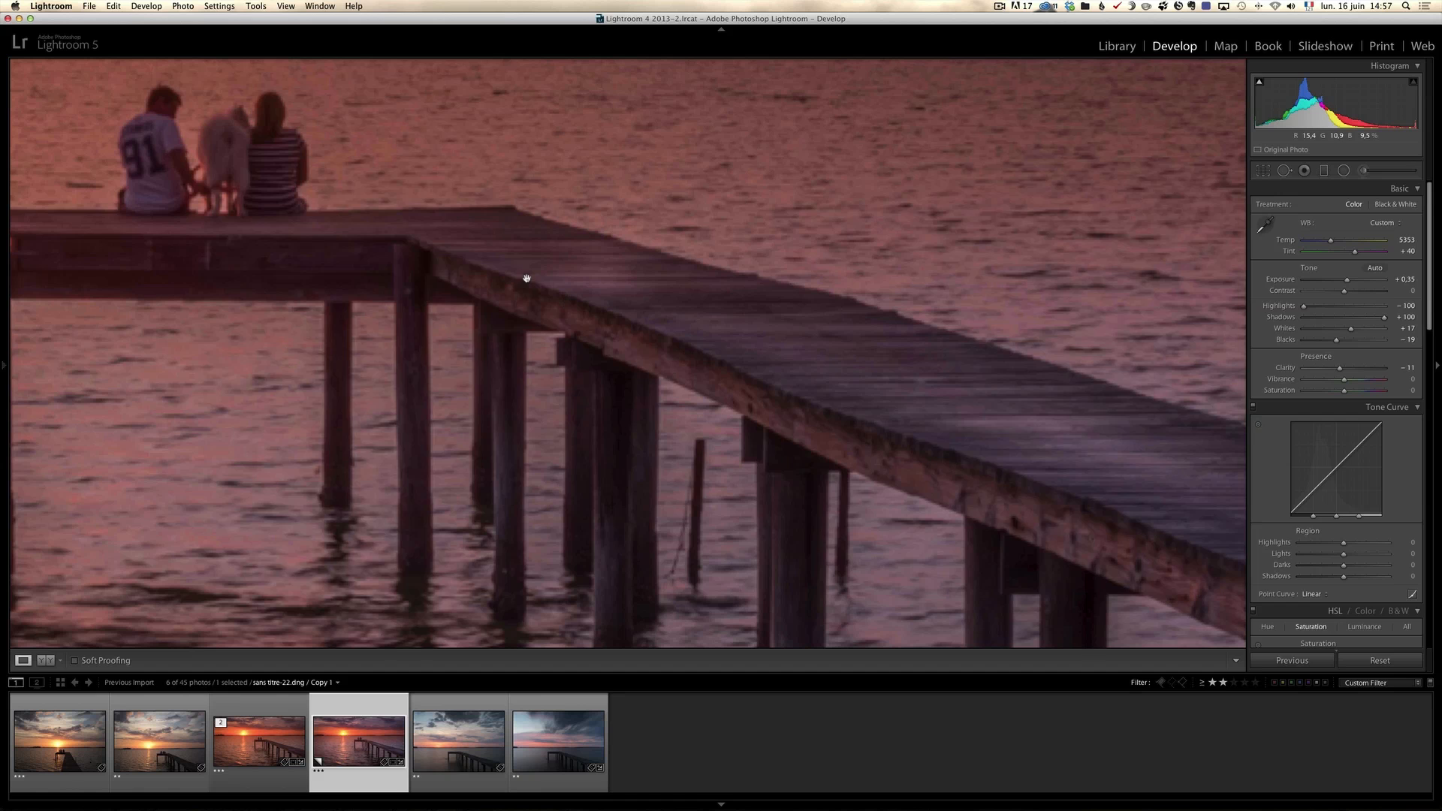
left_click(1365, 172)
left_click(1344, 205)
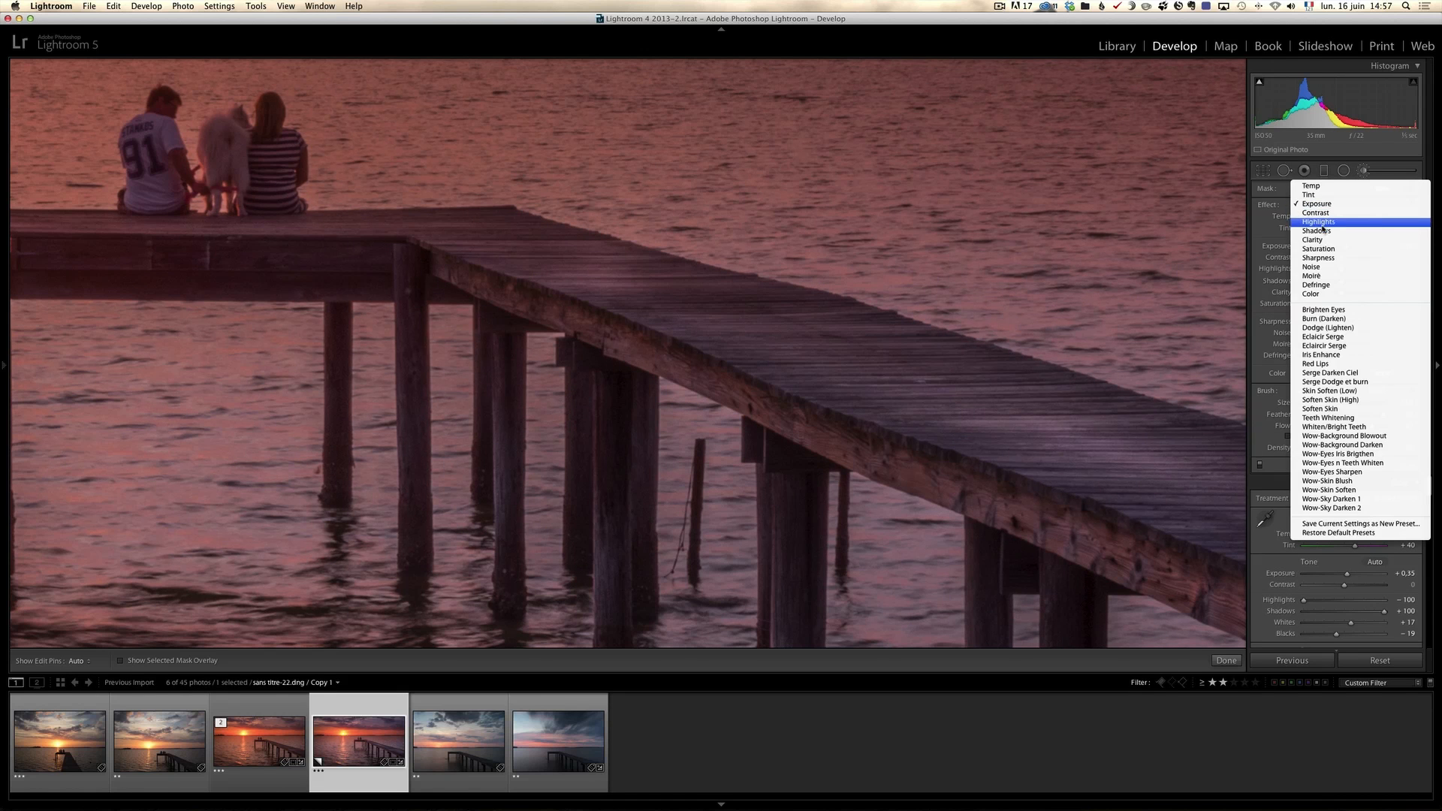
left_click(1334, 240)
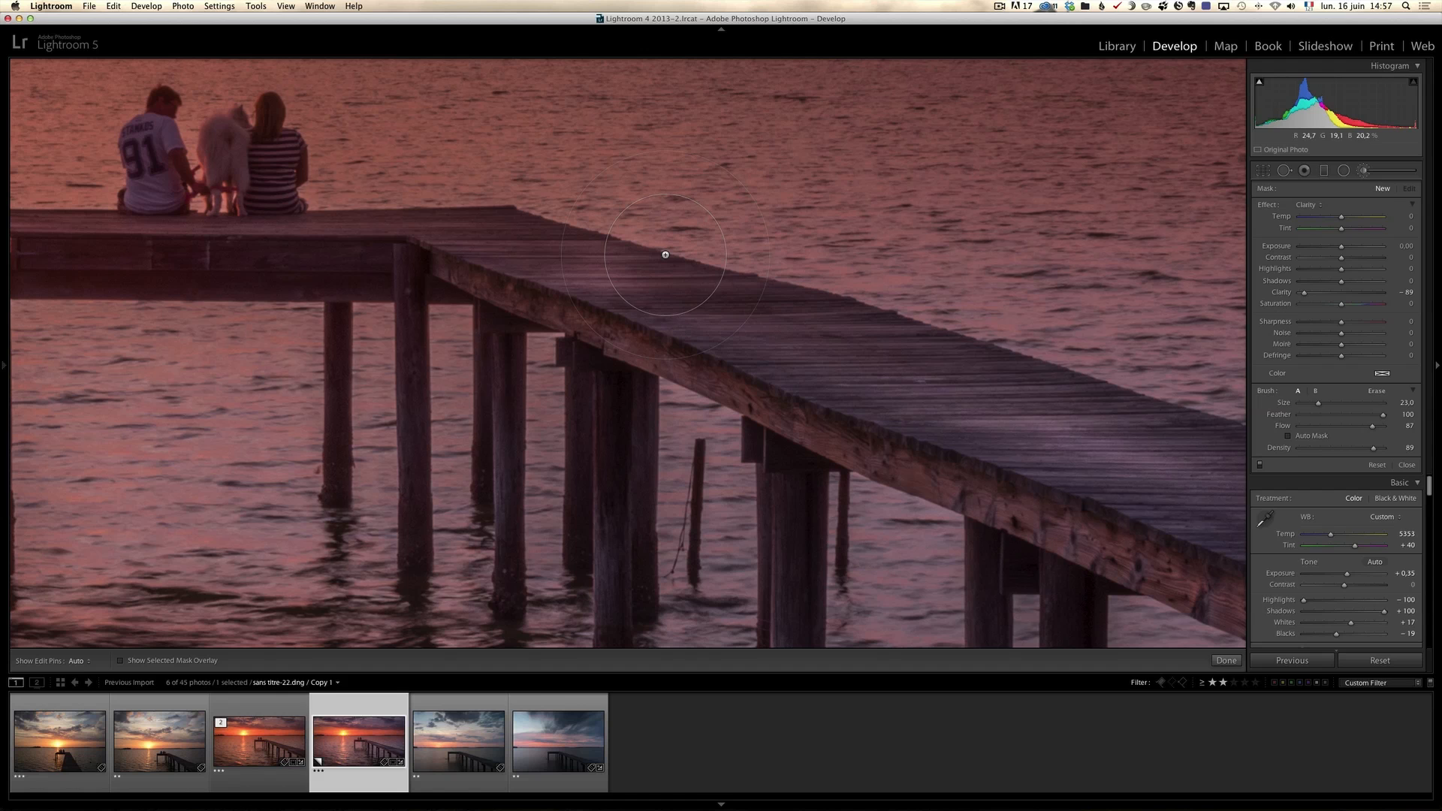
scroll(665, 256, "down", 8)
left_click(1361, 292)
mouse_move(710, 328)
left_mouse_down()
mouse_move(768, 330)
mouse_move(648, 294)
mouse_move(1172, 493)
mouse_move(728, 316)
mouse_move(1159, 450)
mouse_move(702, 283)
left_mouse_up()
key("space")
scroll(910, 351, "up", 3)
key("h")
scroll(910, 351, "up", 1)
mouse_move(910, 351)
left_mouse_down()
mouse_move(778, 330)
mouse_move(1134, 476)
mouse_move(776, 350)
mouse_move(1192, 520)
mouse_move(1252, 522)
mouse_move(857, 335)
mouse_move(1134, 513)
mouse_move(579, 310)
mouse_move(1230, 521)
mouse_move(785, 329)
mouse_move(1075, 473)
mouse_move(1029, 437)
mouse_move(369, 179)
mouse_move(422, 200)
left_mouse_up()
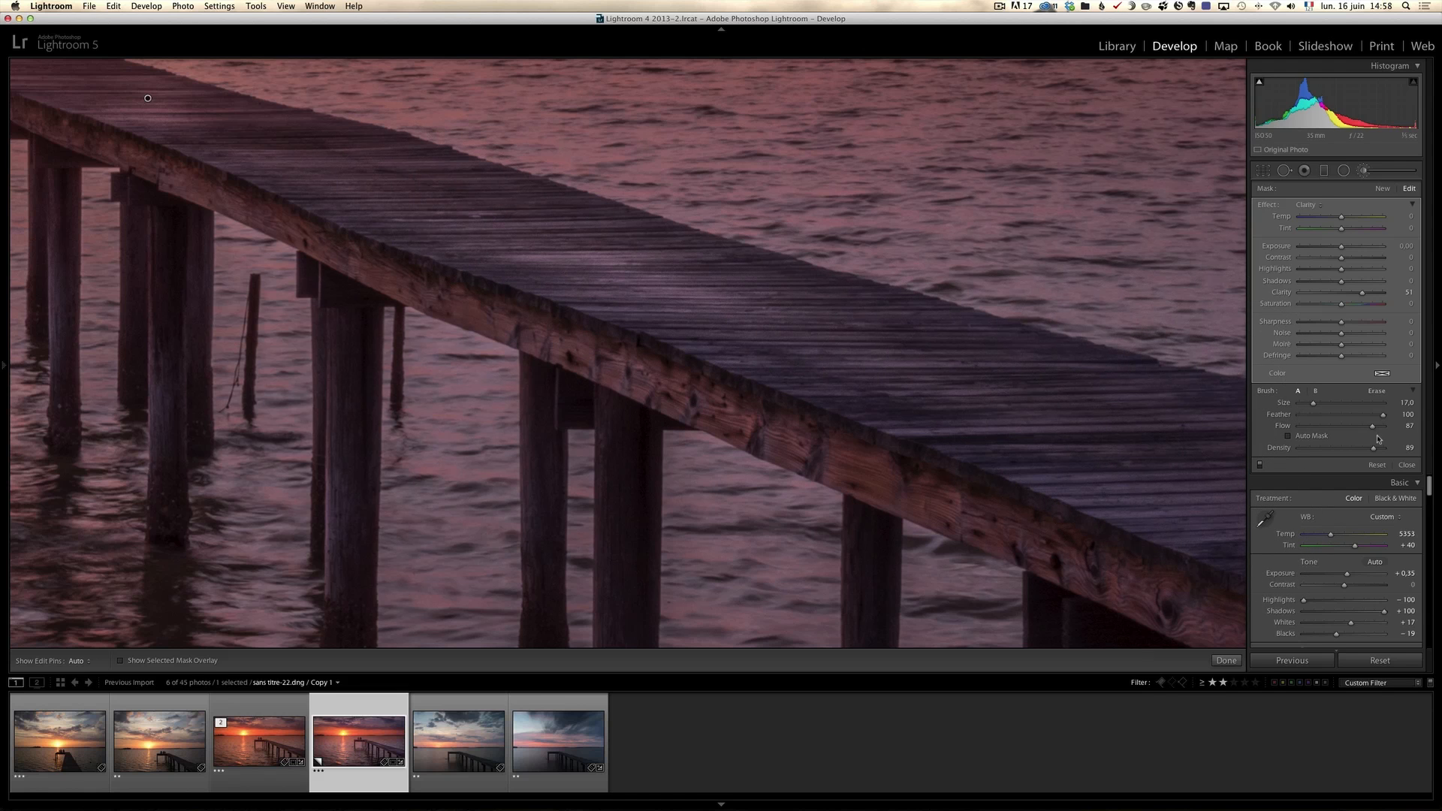
left_click(1407, 466)
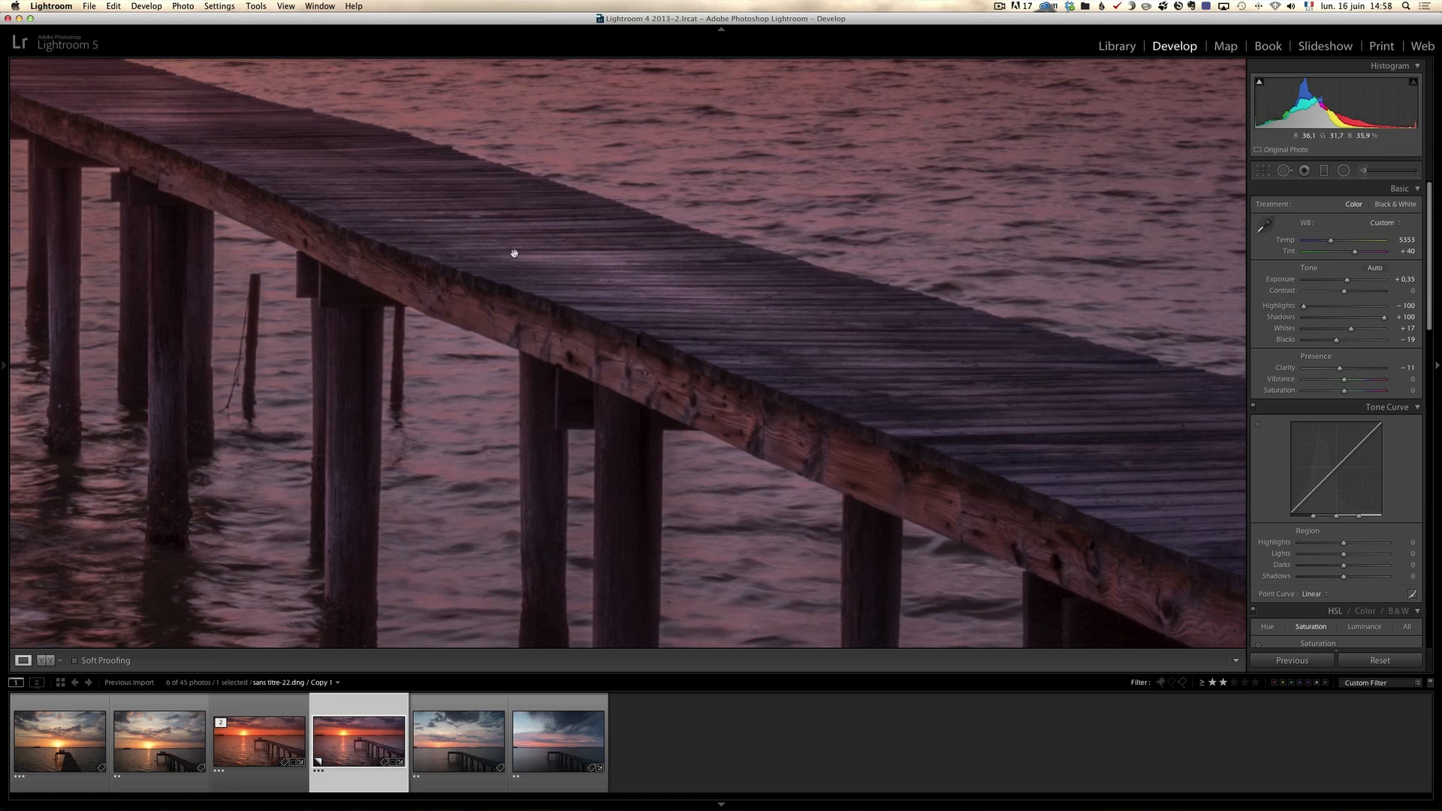
Sharpen the virtual copy with Amount 98 and Masking 38, previewing the mask around the seated people and the pier
left_click(414, 245)
left_click(606, 274)
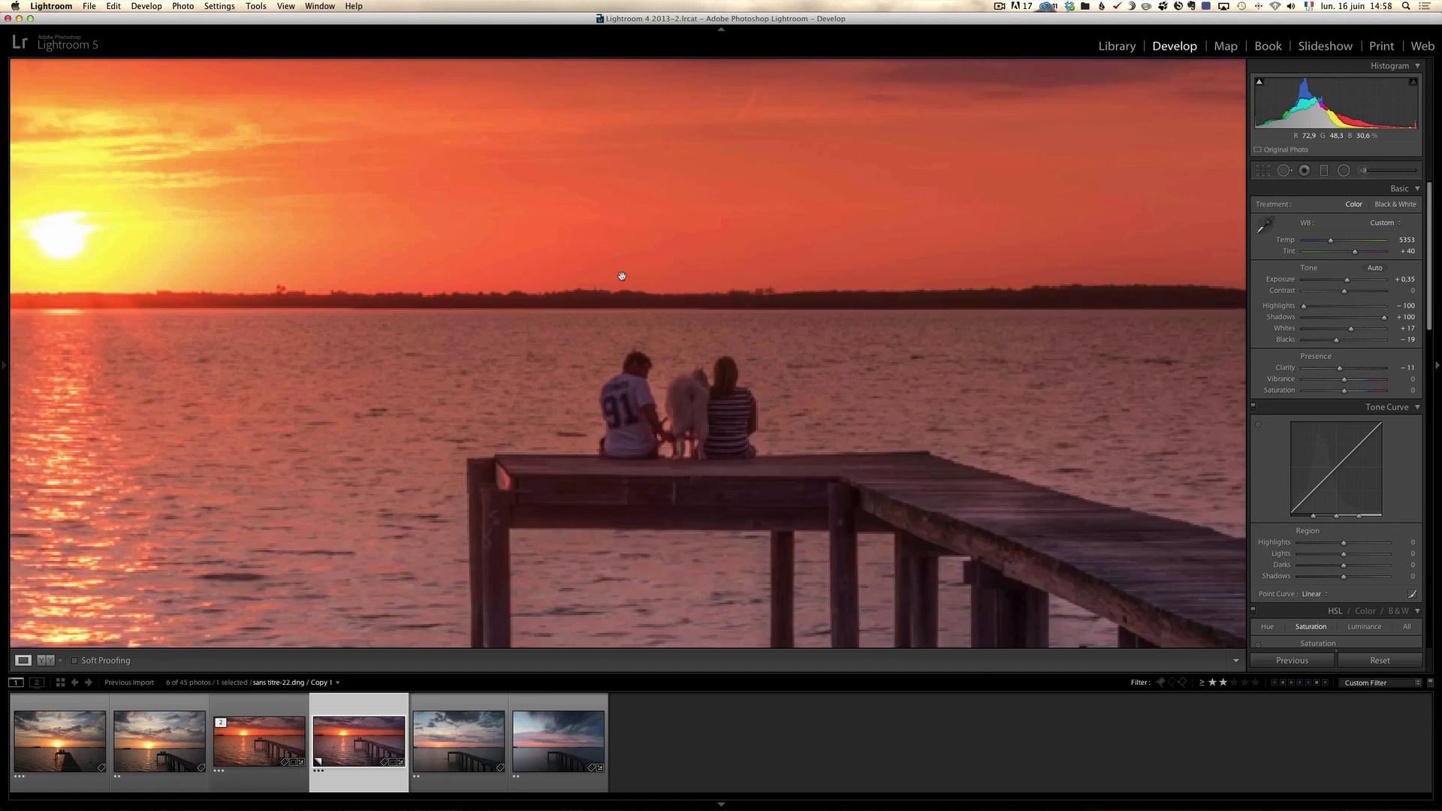
scroll(1429, 322, "down", 10)
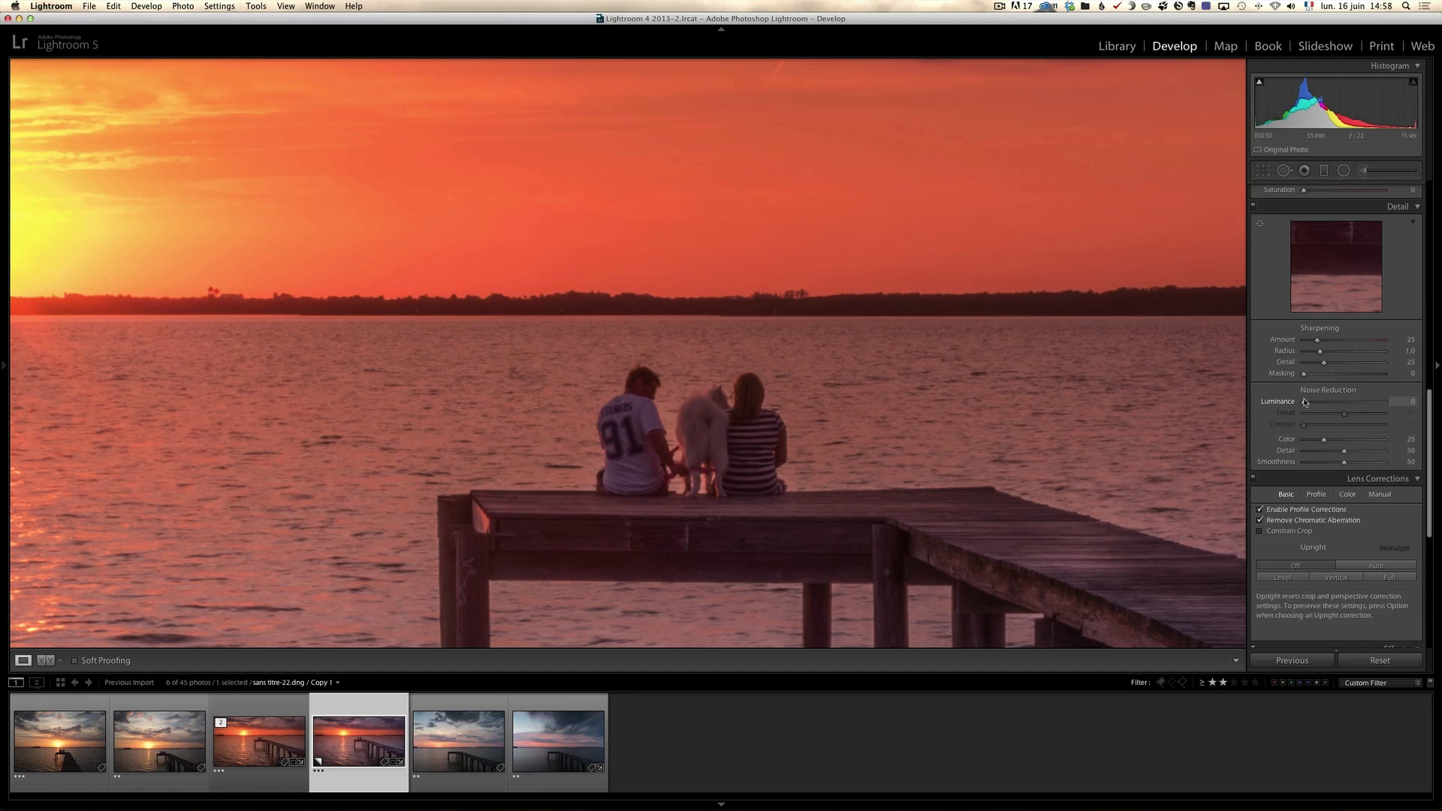
left_click_drag(1316, 340, 1354, 345)
left_click_drag(1304, 376, 1336, 378)
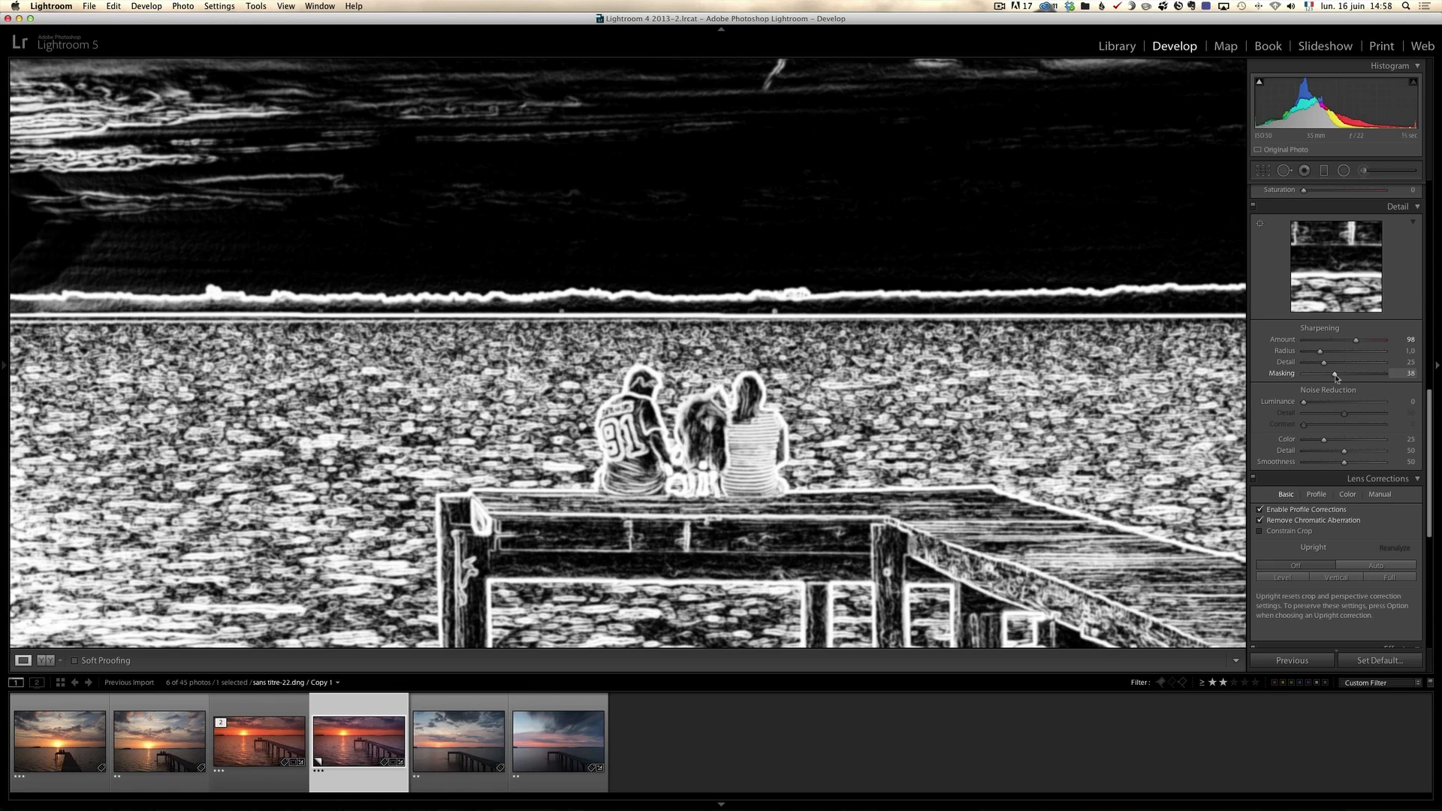
left_click_drag(1335, 378, 1336, 378)
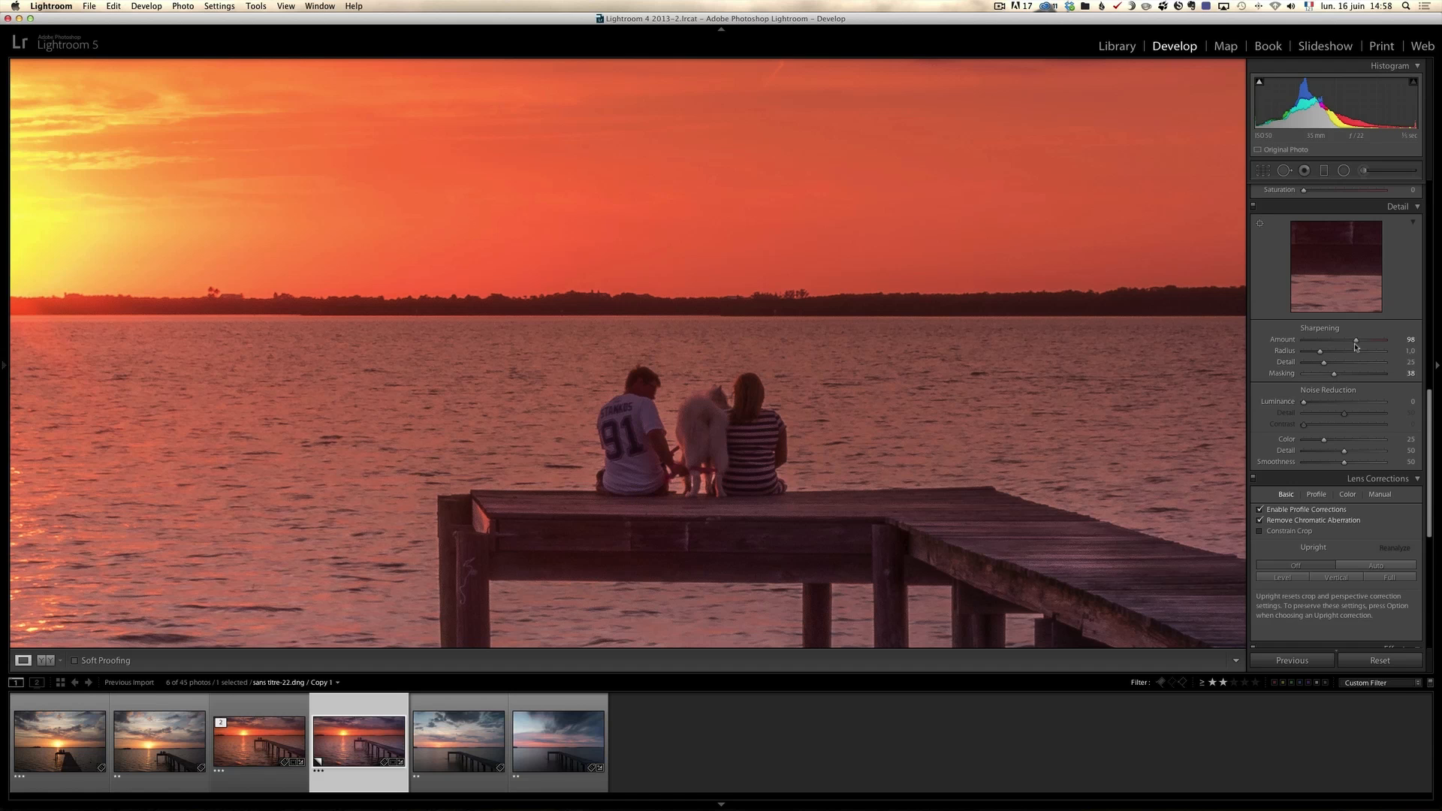
left_click(549, 331)
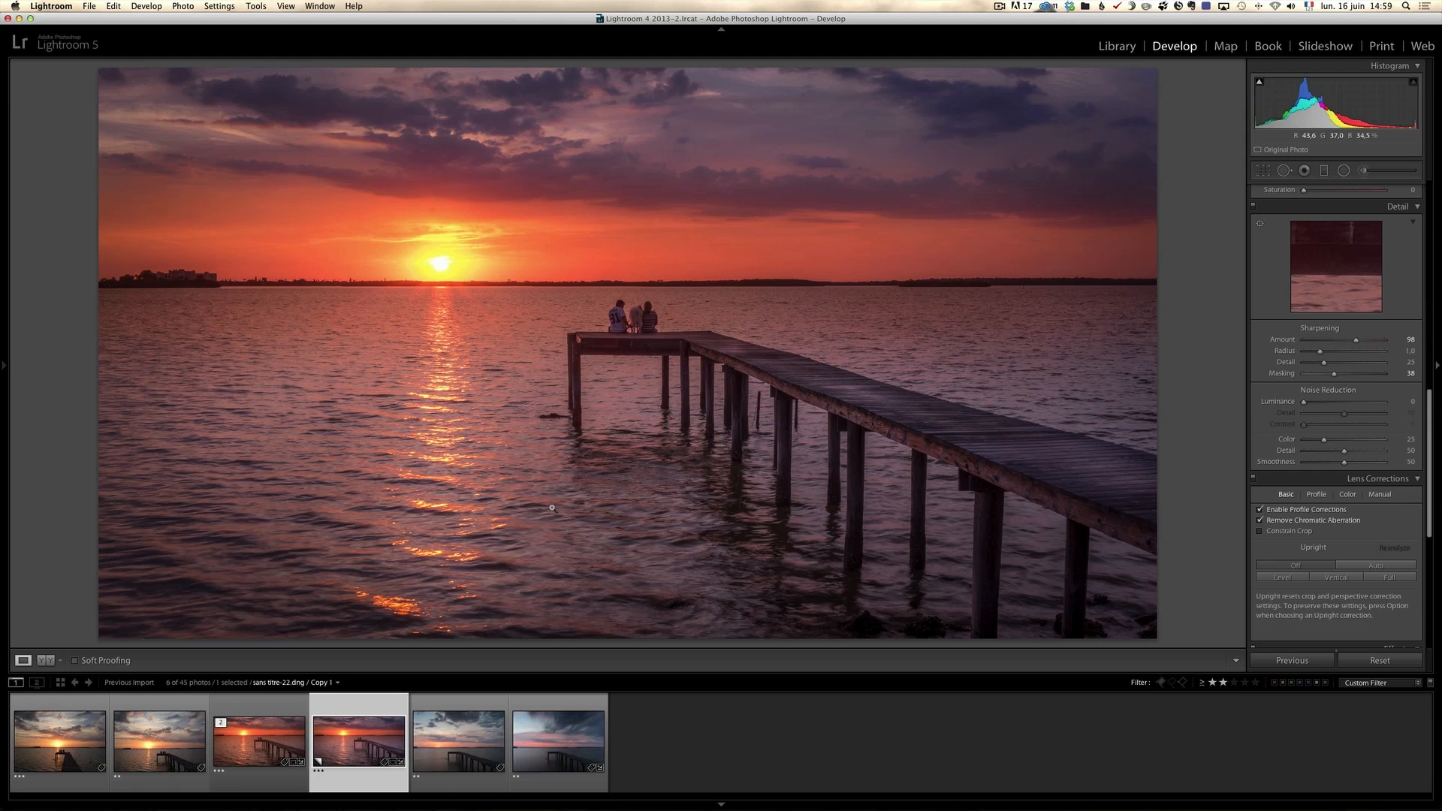
View the two other pier photos that follow in the series, return to the virtual copy, and review its crop
left_click(477, 718)
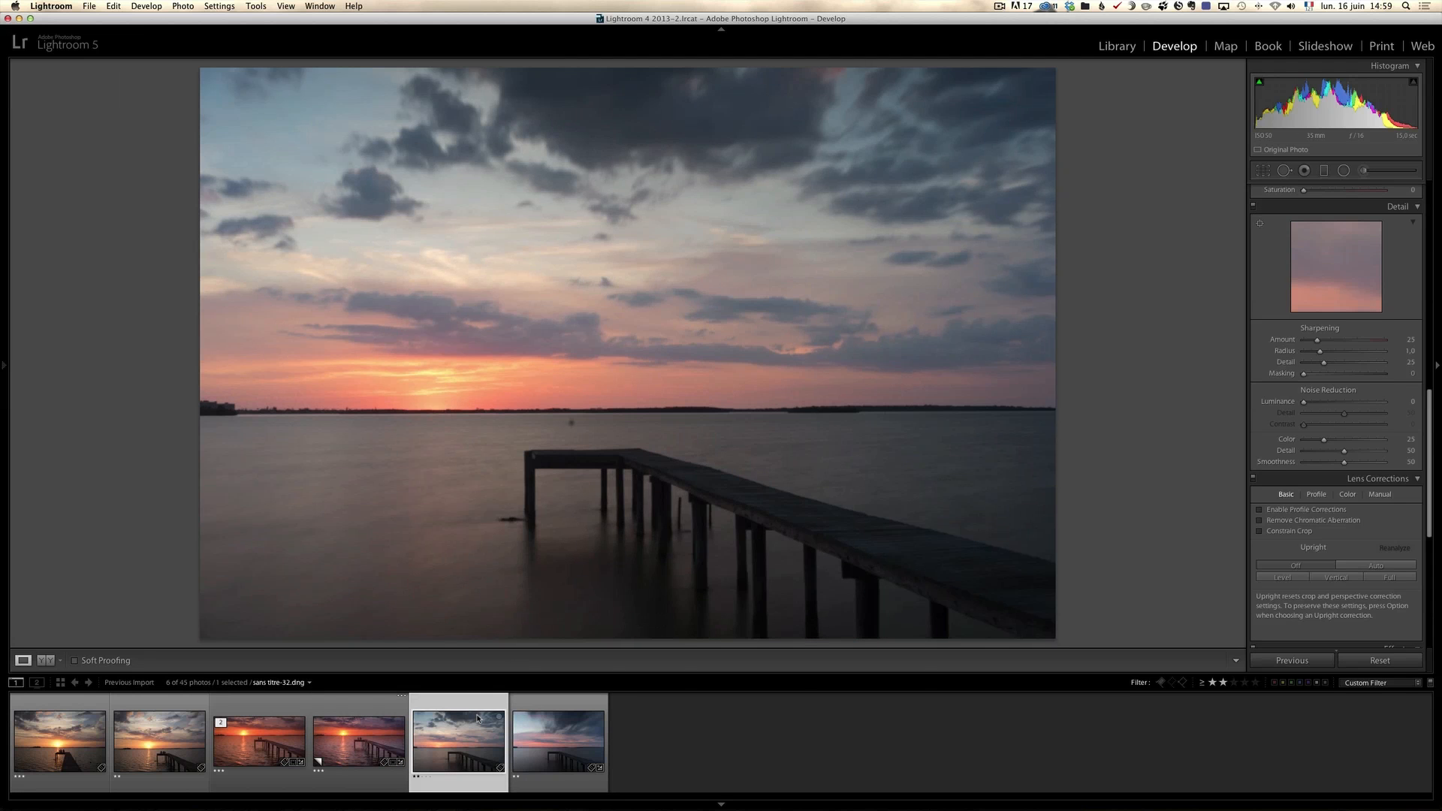
left_click(558, 739)
left_click(349, 725)
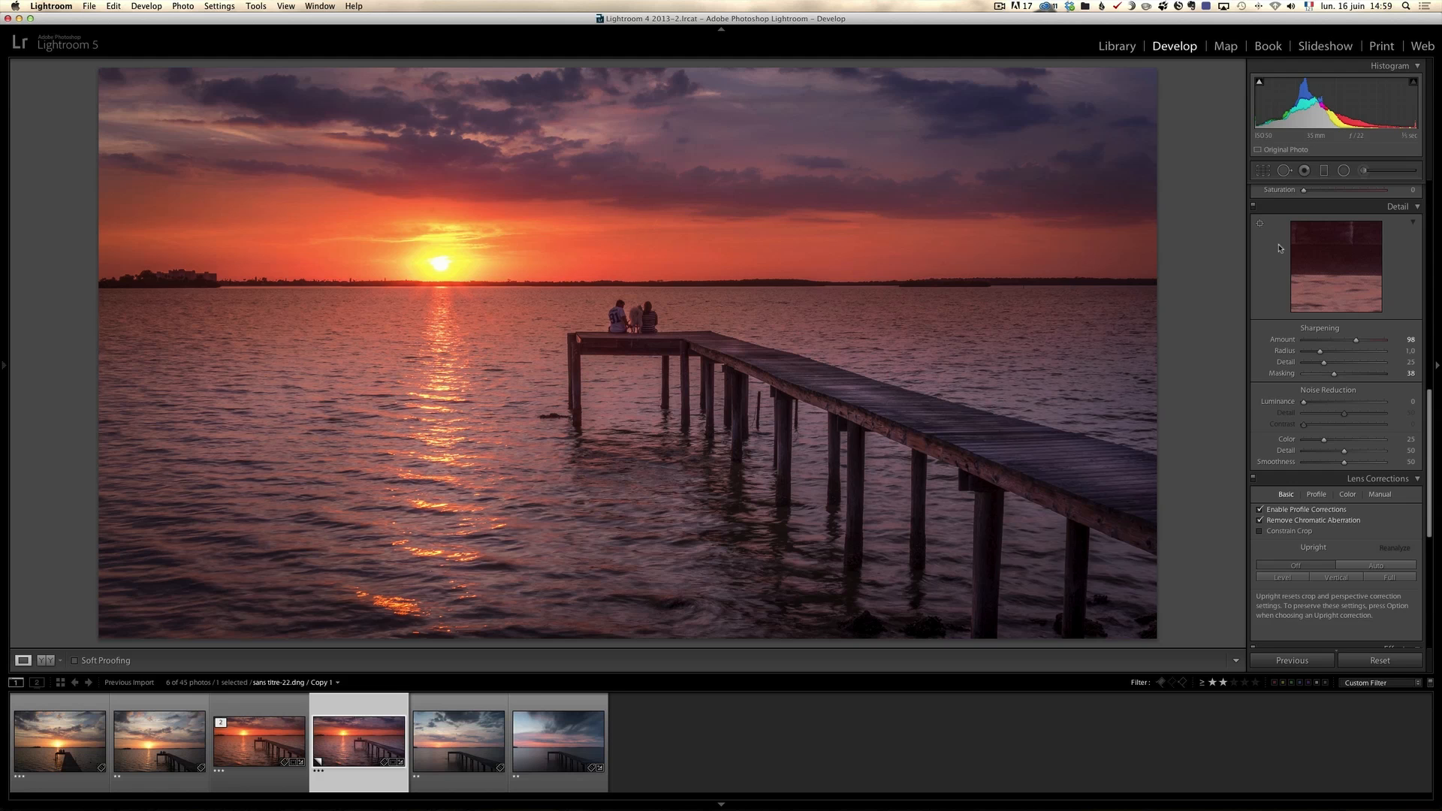
left_click(1264, 172)
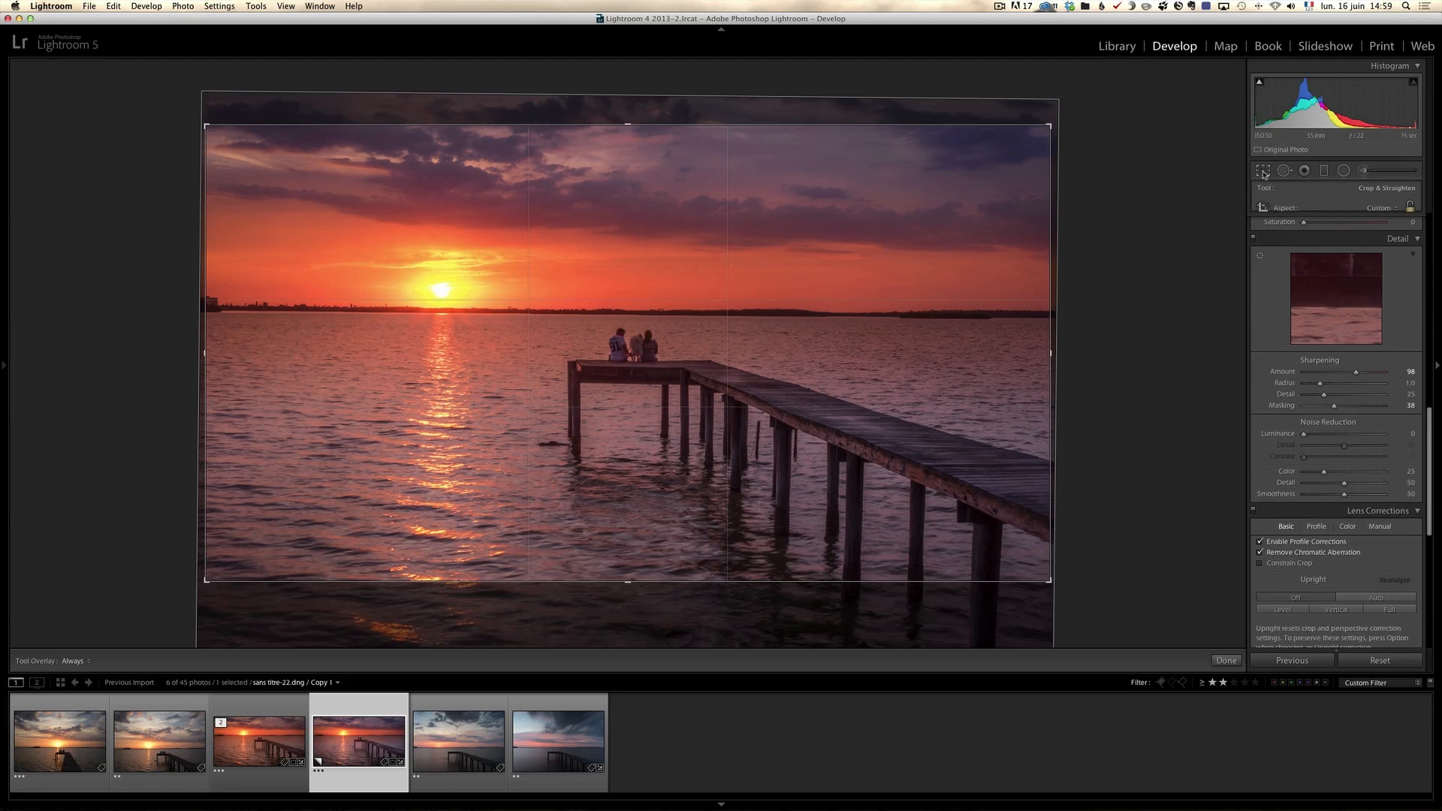
double_click(477, 289)
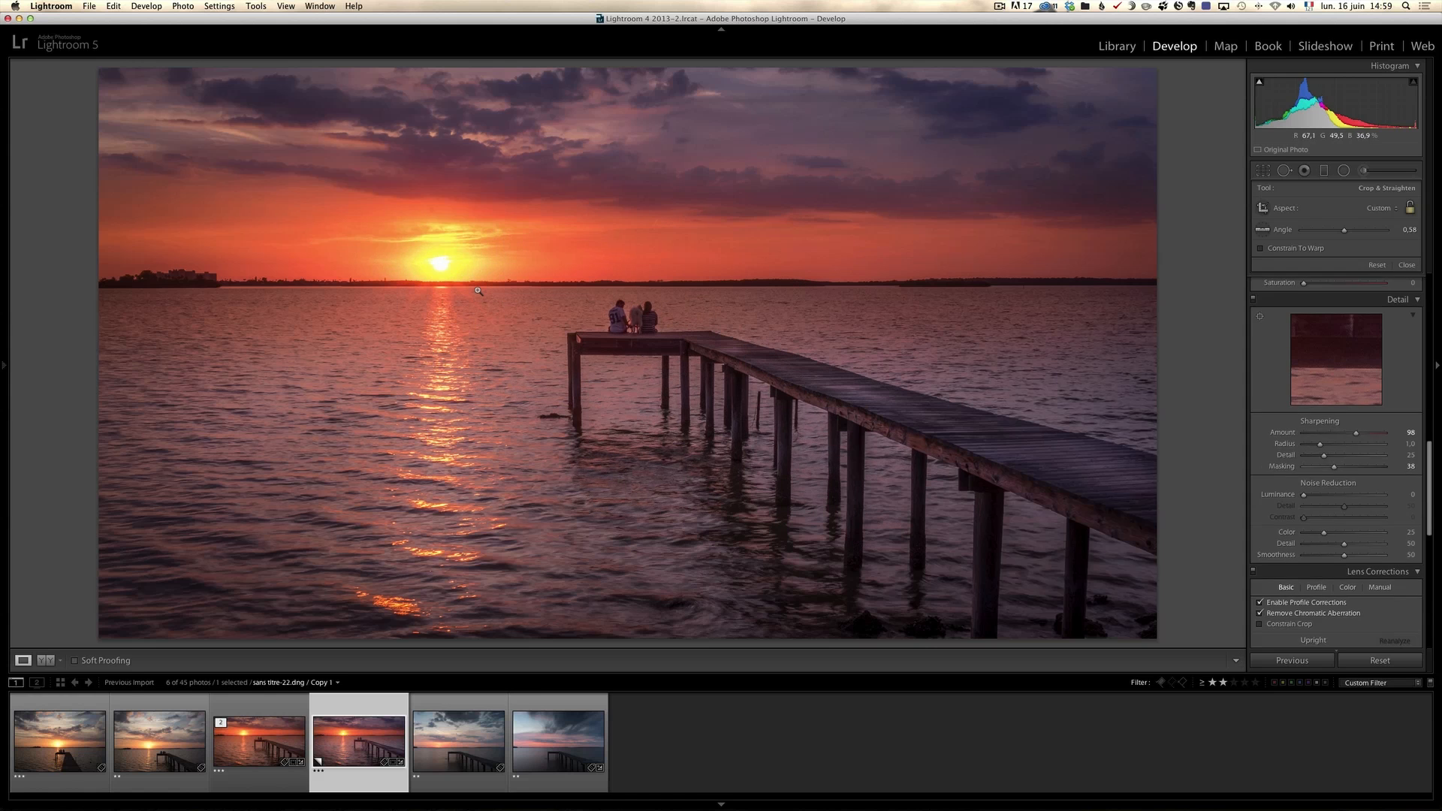